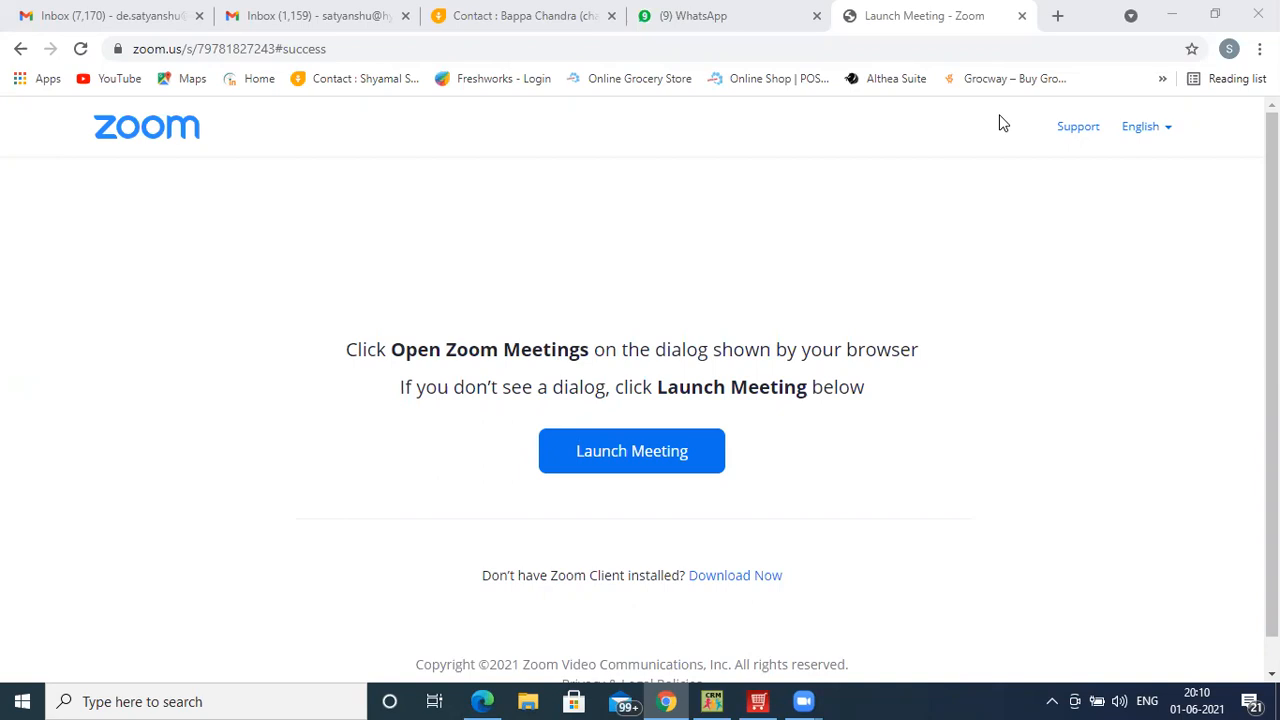
# - Launch HDPOS smart V2 and dismiss the welcome message to reach Add New Company
pyautogui.click(758, 701)
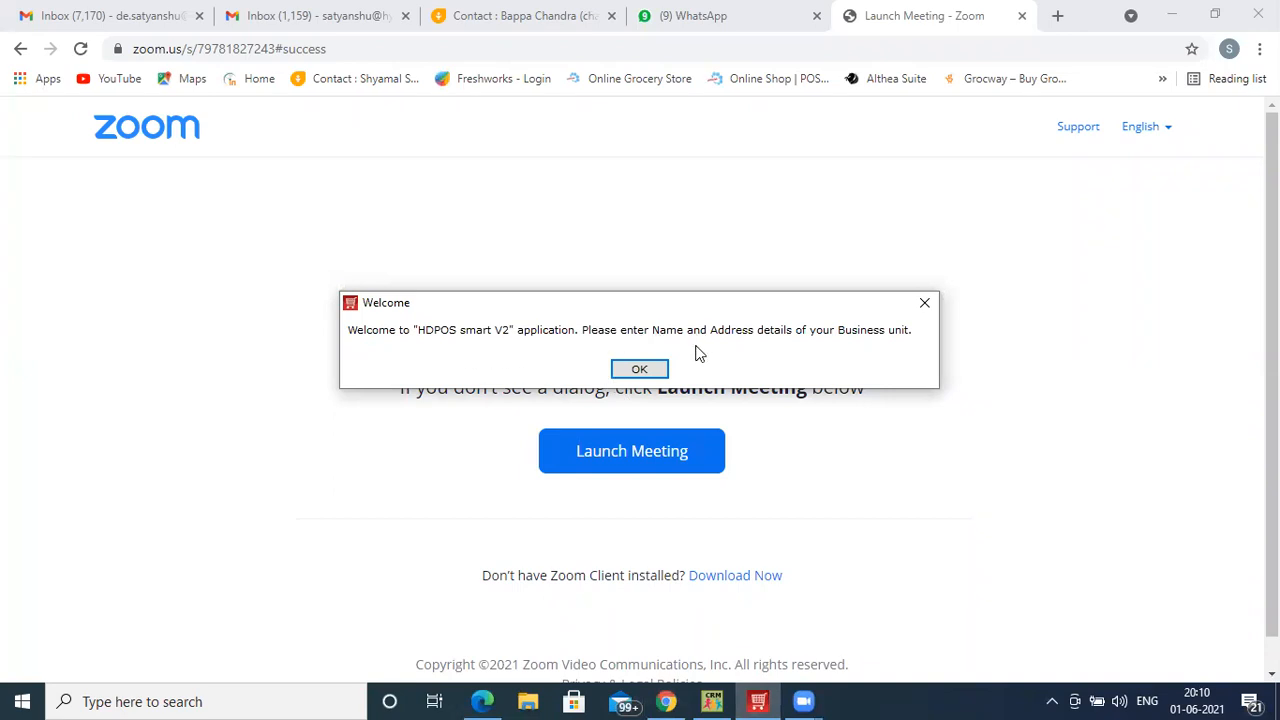
pyautogui.click(640, 369)
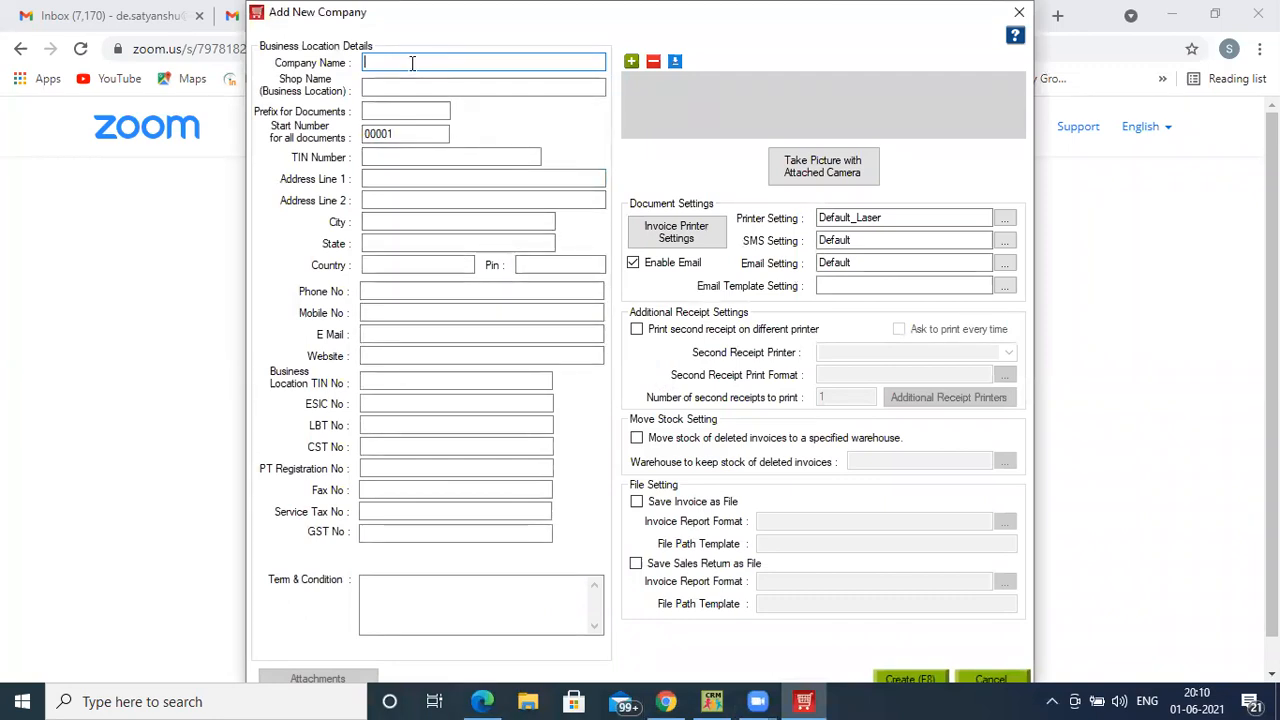
# - Enter company name APEX NURSHINGHOME and change the document prefix to AN
pyautogui.write('APEX N')
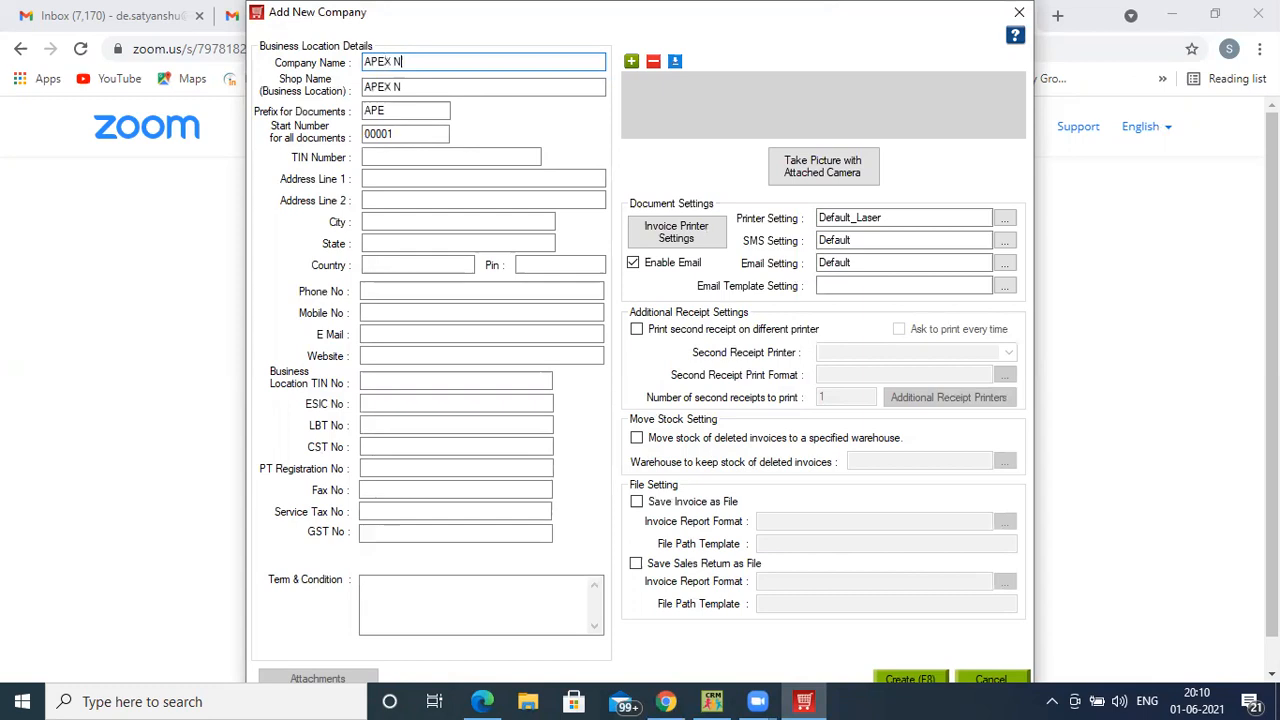
pyautogui.write('URSHINGHOME')
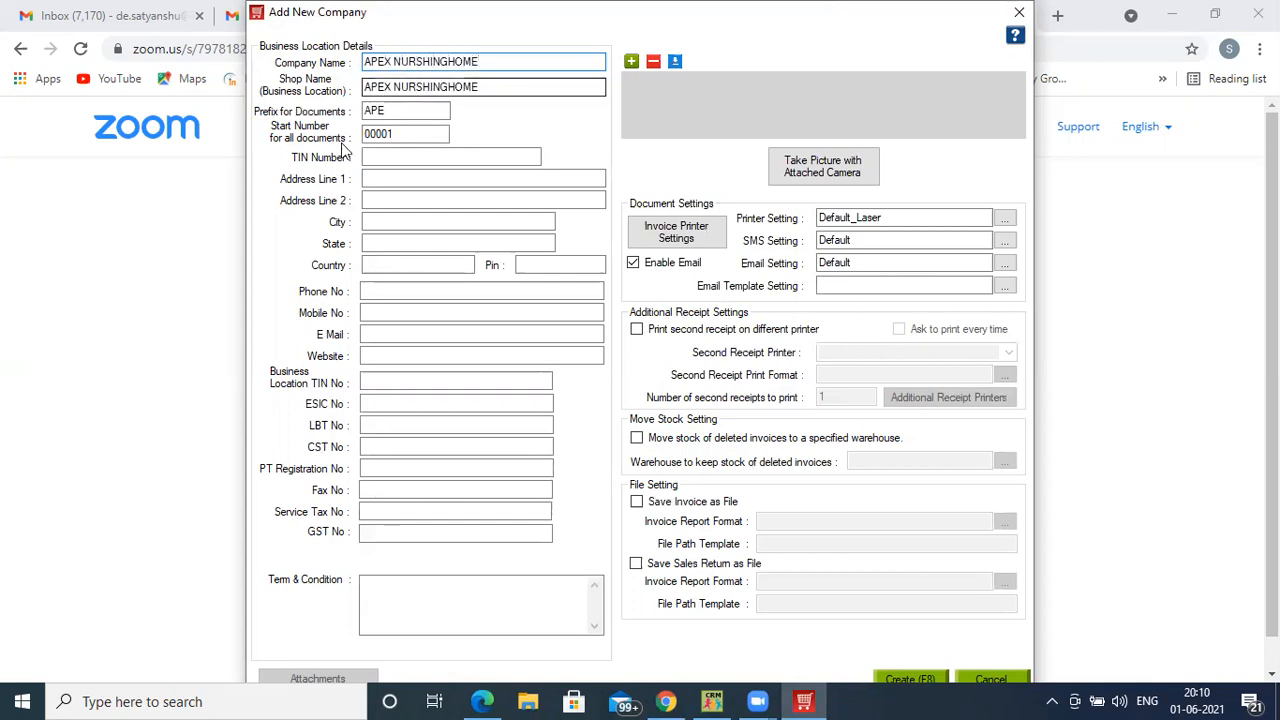
pyautogui.click(418, 117)
pyautogui.press('BackSpace')
pyautogui.press('BackSpace')
pyautogui.write('N')
# - Enter NEWTOWN as address line 1 and create the company
pyautogui.click(395, 181)
pyautogui.write('NEWTOE')
pyautogui.press('BackSpace')
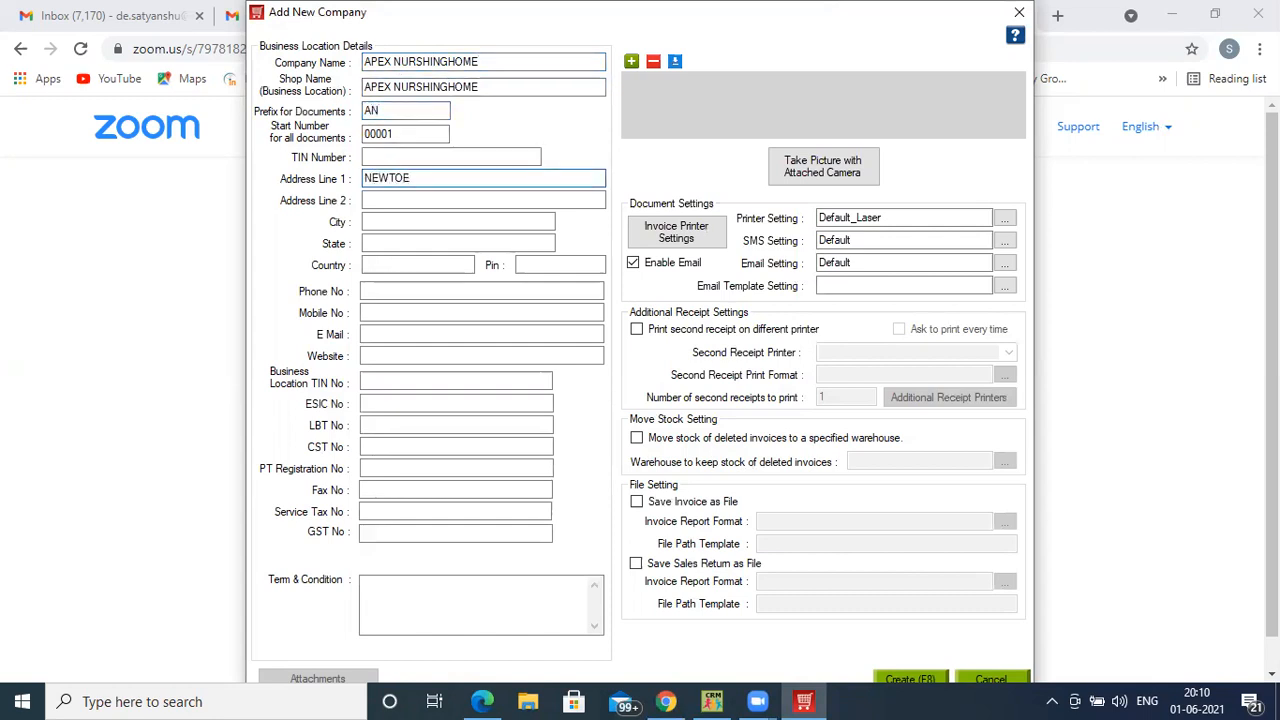
pyautogui.write('WN')
pyautogui.click(926, 681)
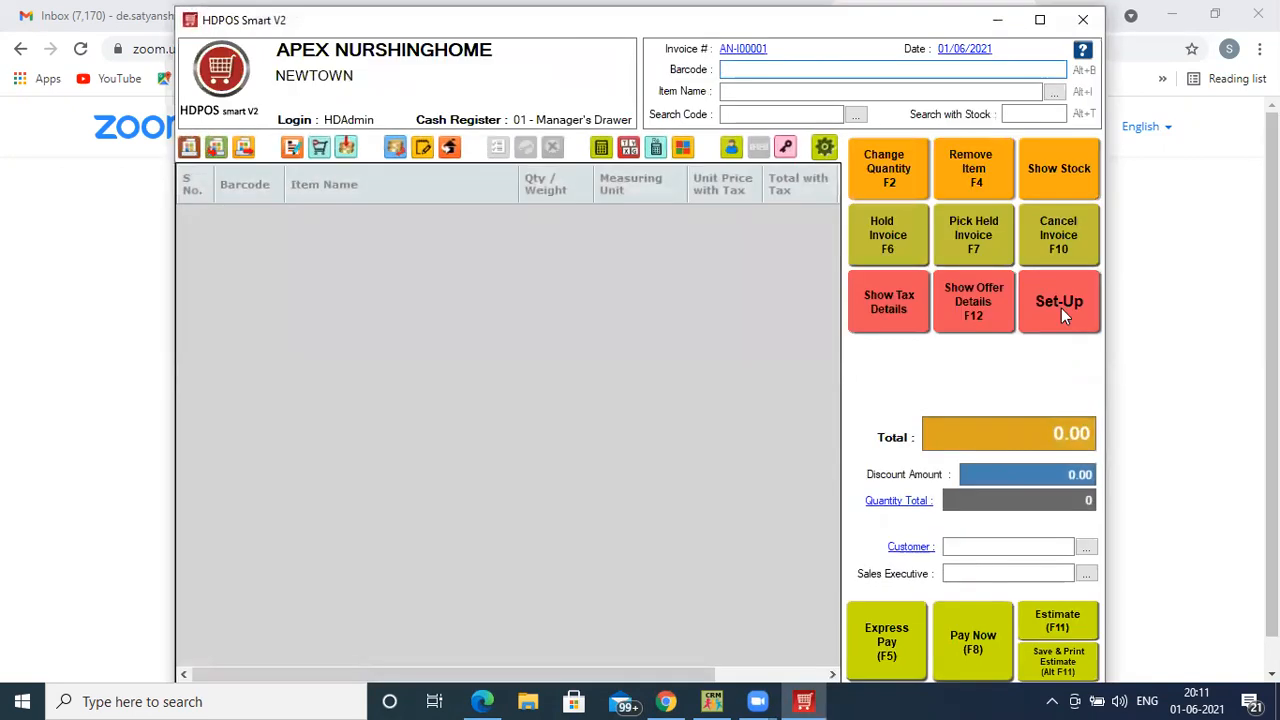
# - Go to Set-Up, then Items, to open a blank Add New Item form
pyautogui.click(1061, 308)
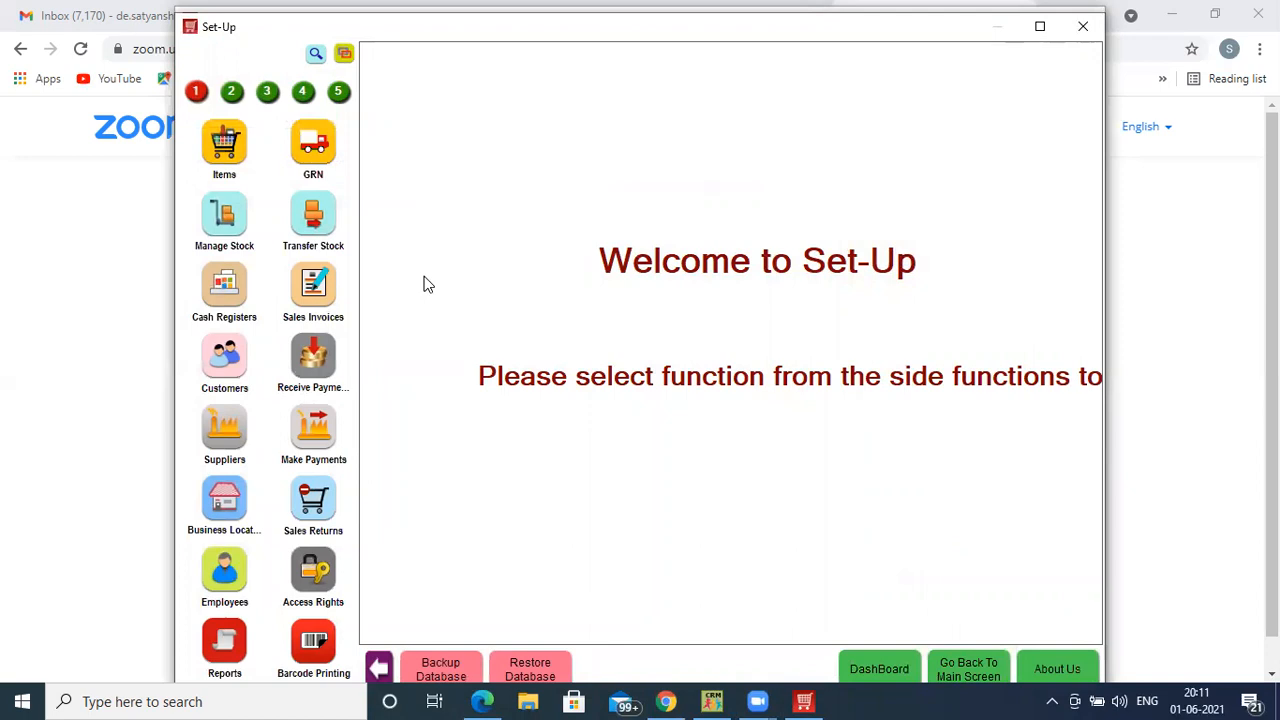
pyautogui.click(226, 145)
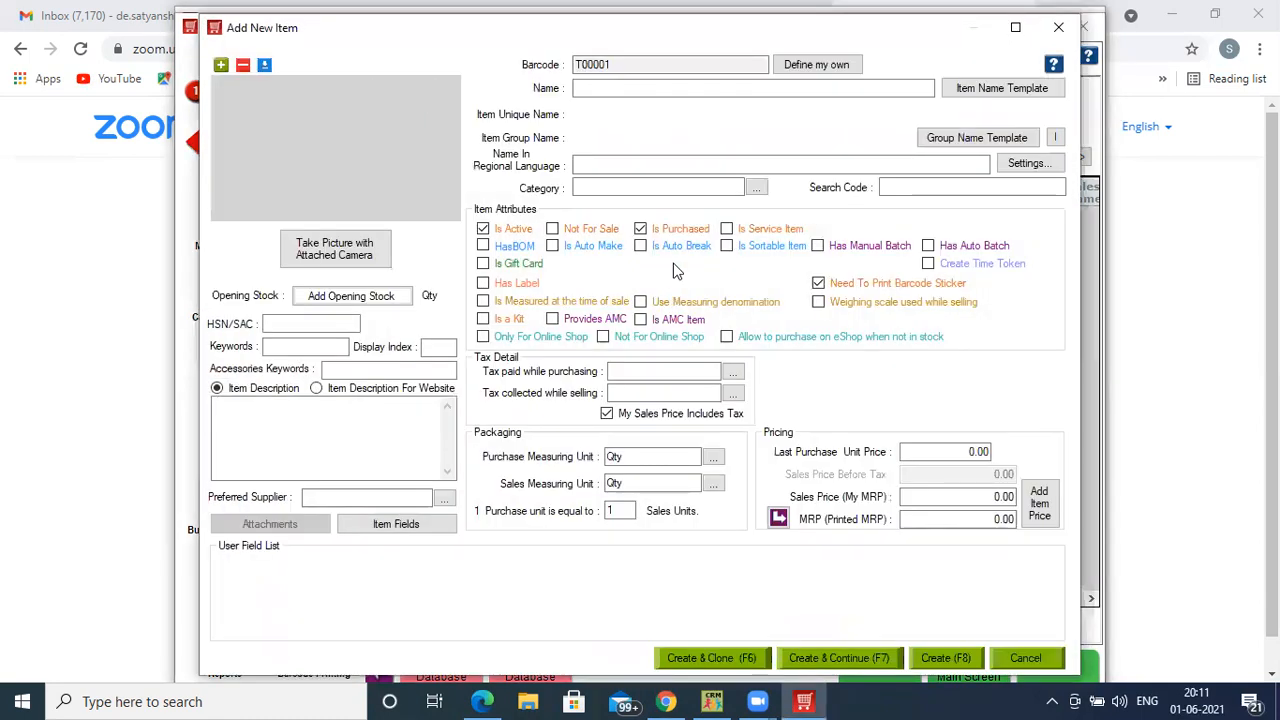
# - Name the item 'Covaccine Does 1' and create and assign the category 'Covid 19 Vaccine'
pyautogui.click(650, 90)
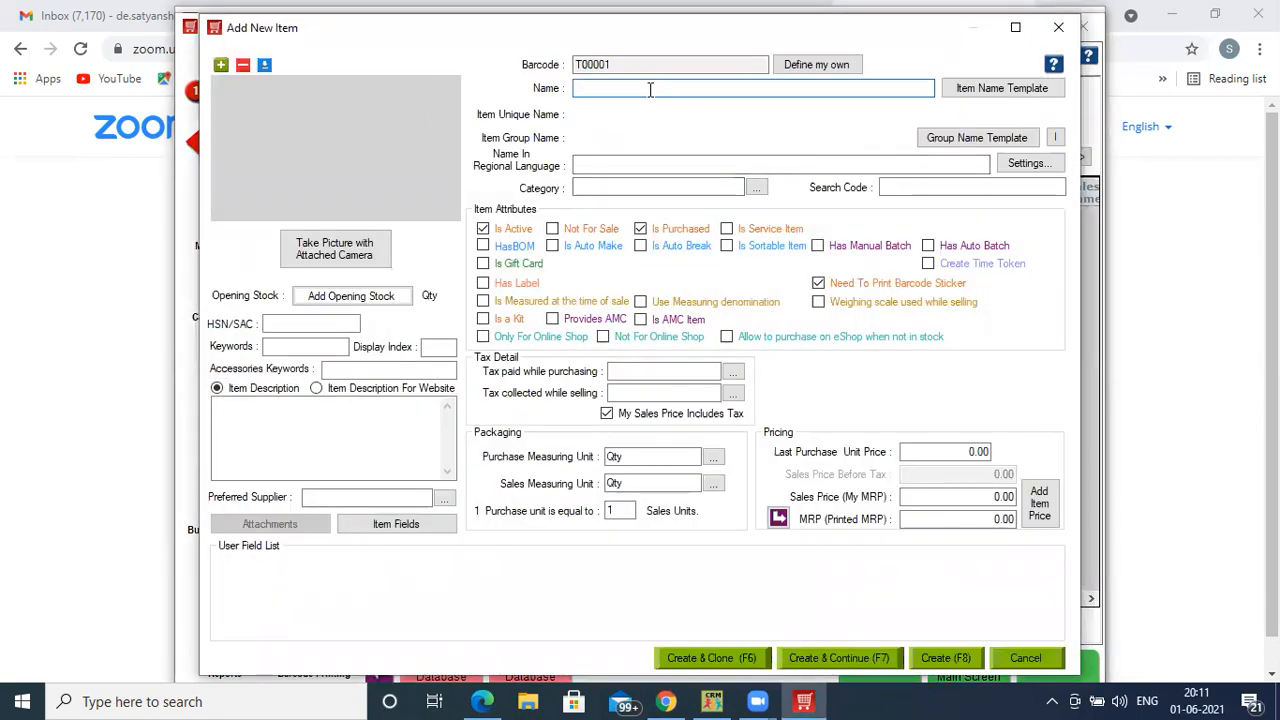
pyautogui.write('Covaccine')
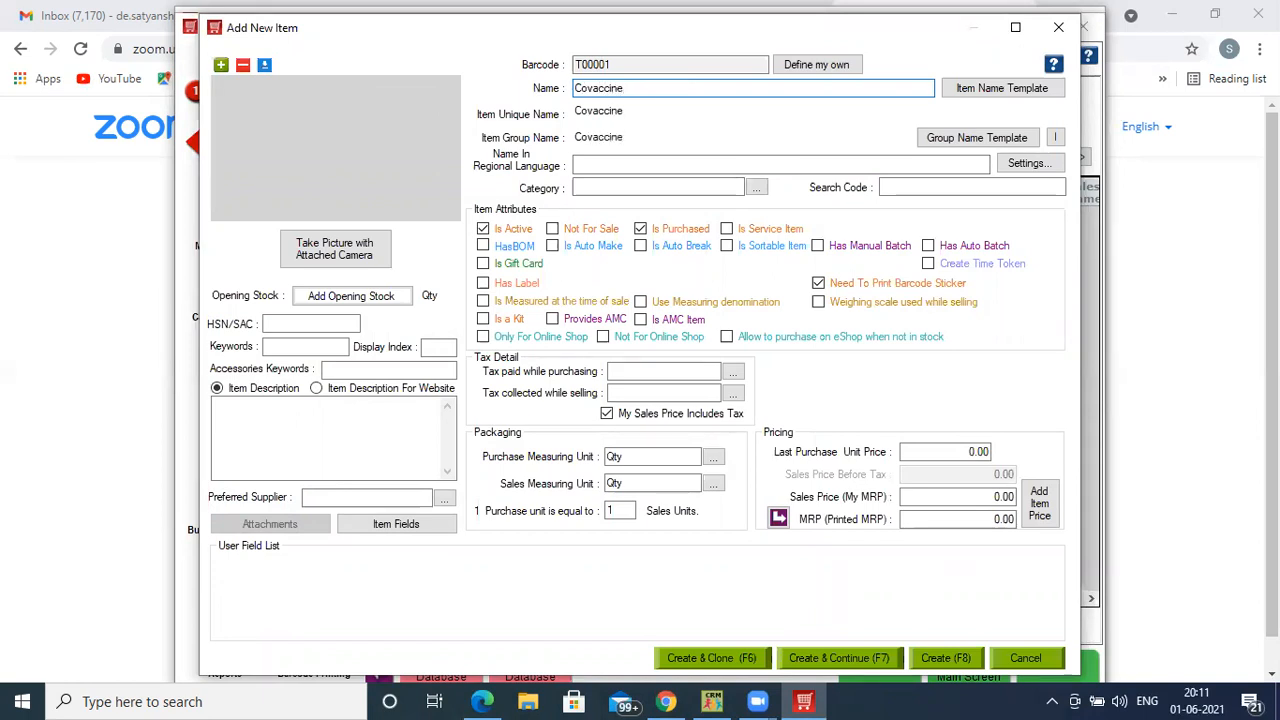
pyautogui.write(' Doe')
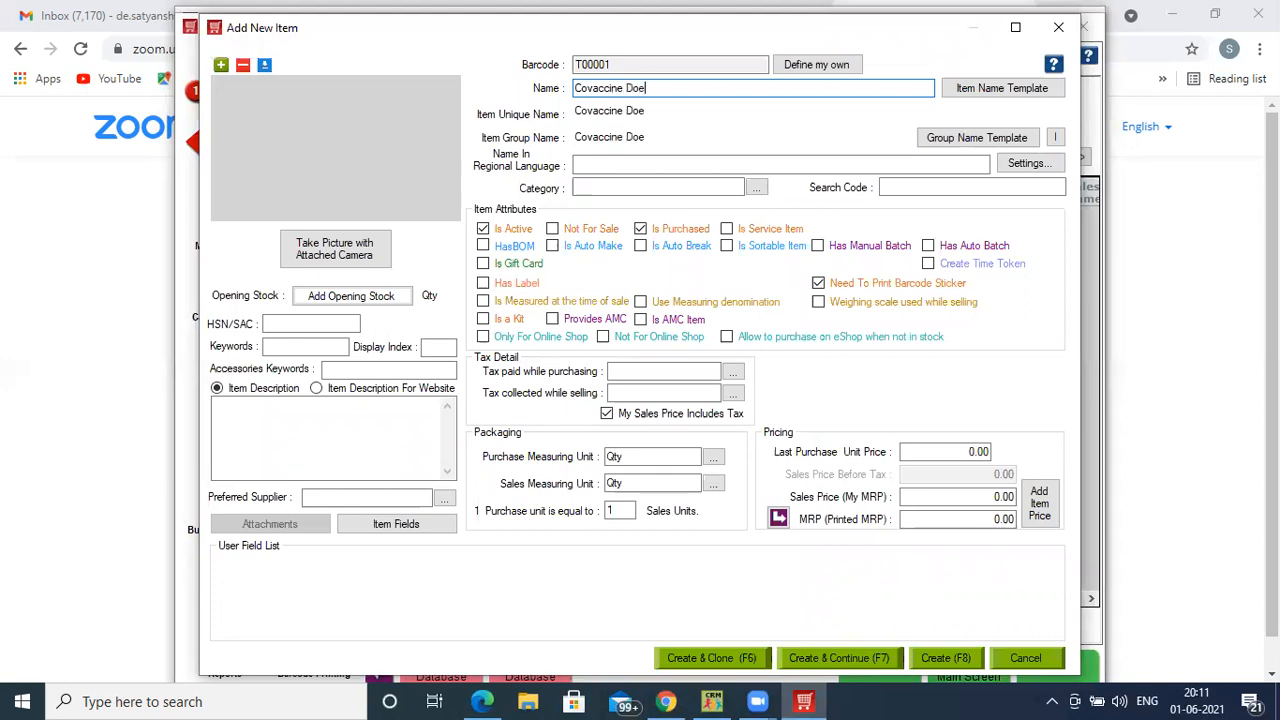
pyautogui.write('s 1')
pyautogui.click(606, 188)
pyautogui.write('+')
pyautogui.press('Return')
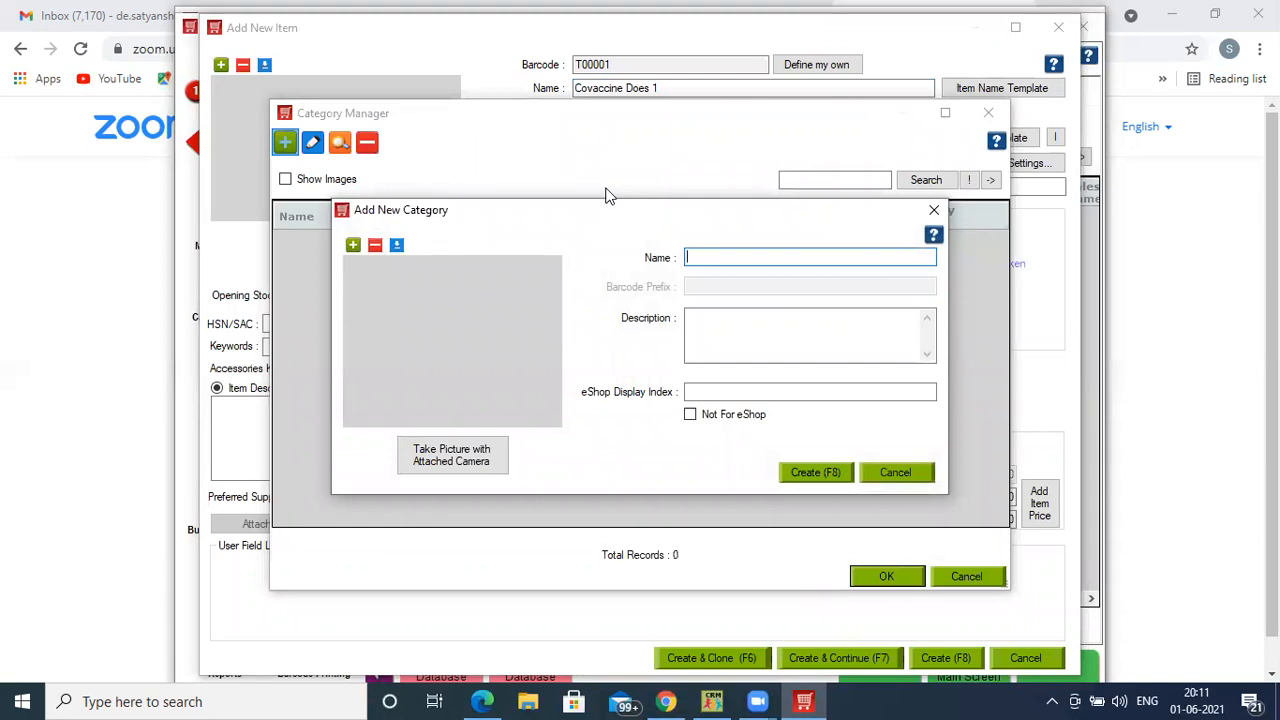
pyautogui.write('Covid 19 Vaccine')
pyautogui.press('Return')
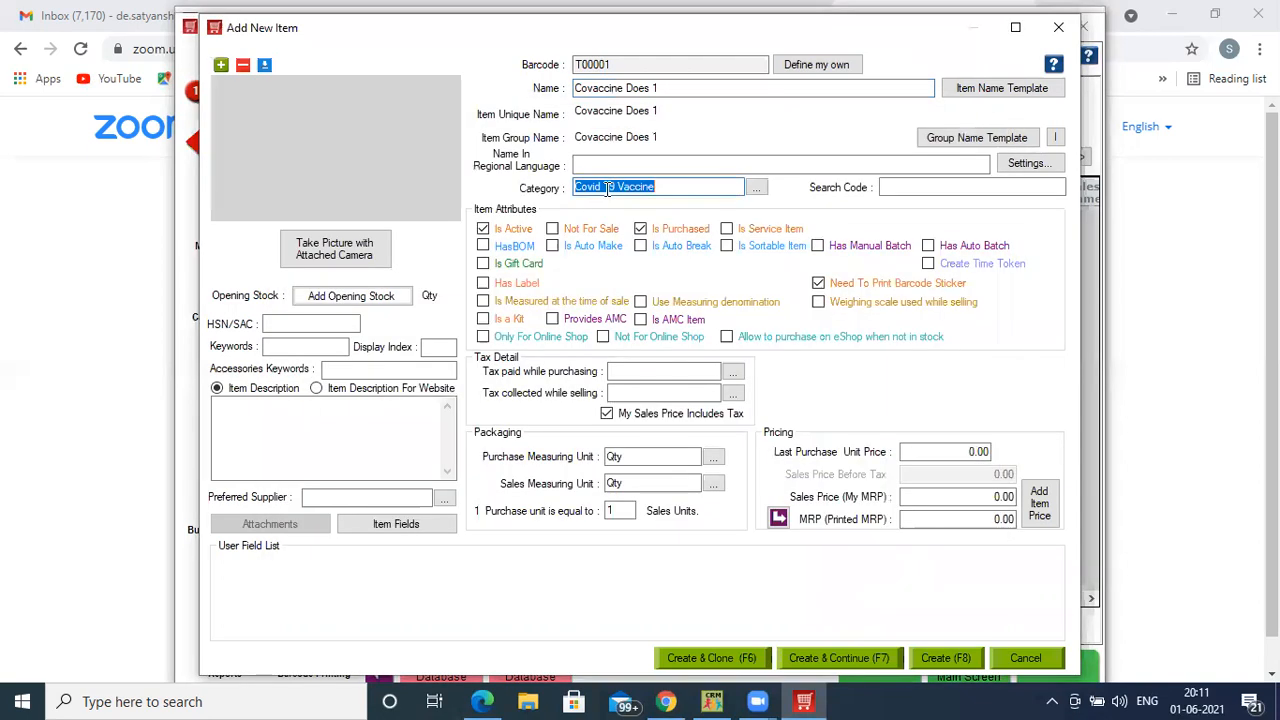
pyautogui.click(650, 371)
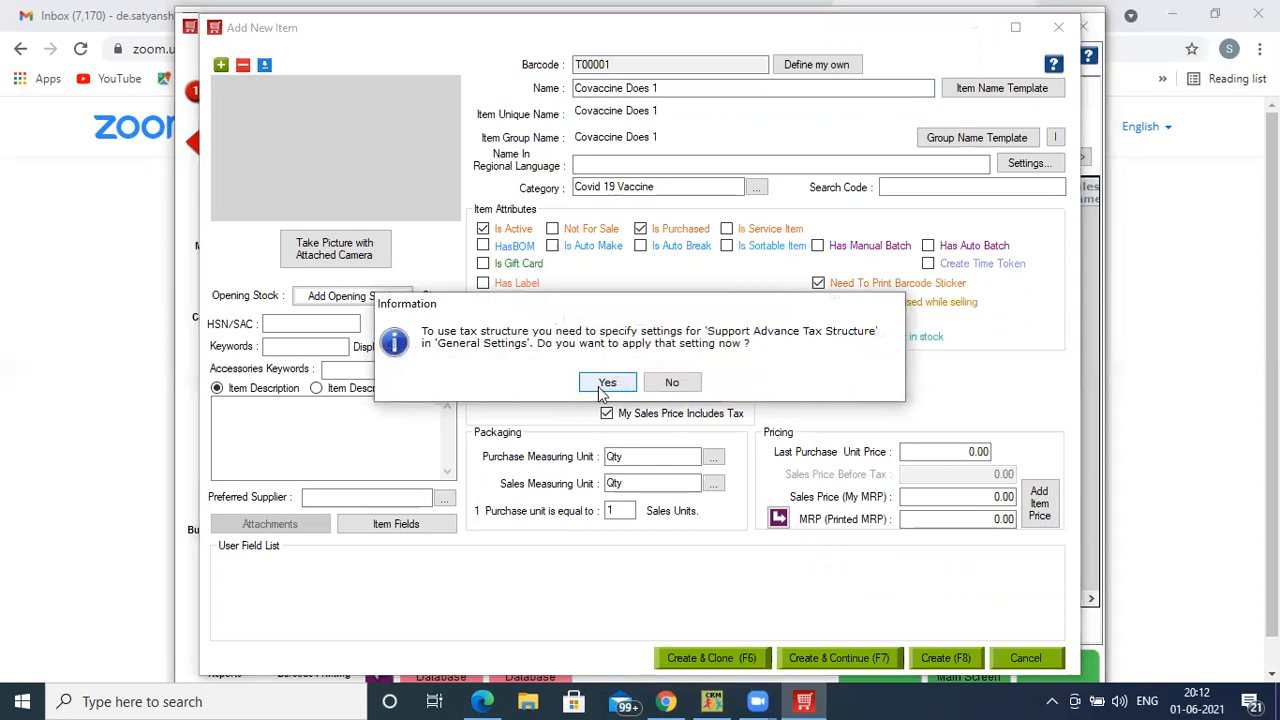
# - Enable advanced tax structures and add a CGST 9 tax at 9%
pyautogui.click(601, 382)
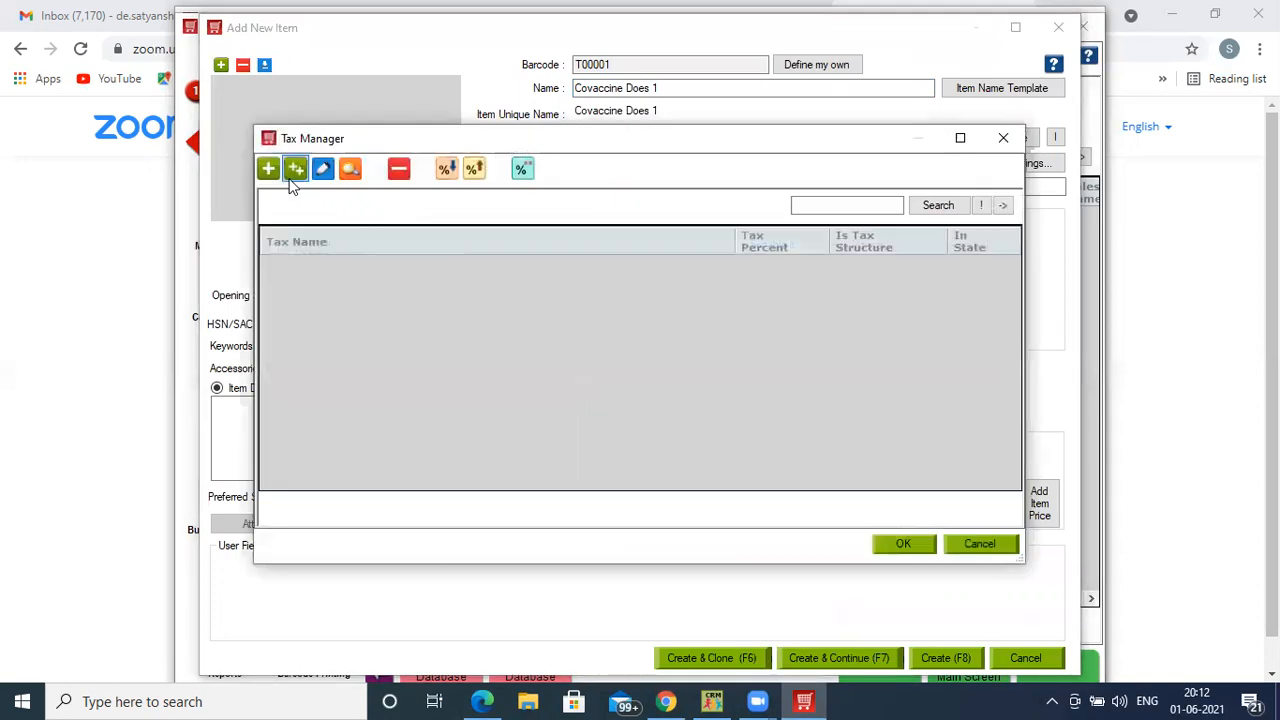
pyautogui.click(269, 167)
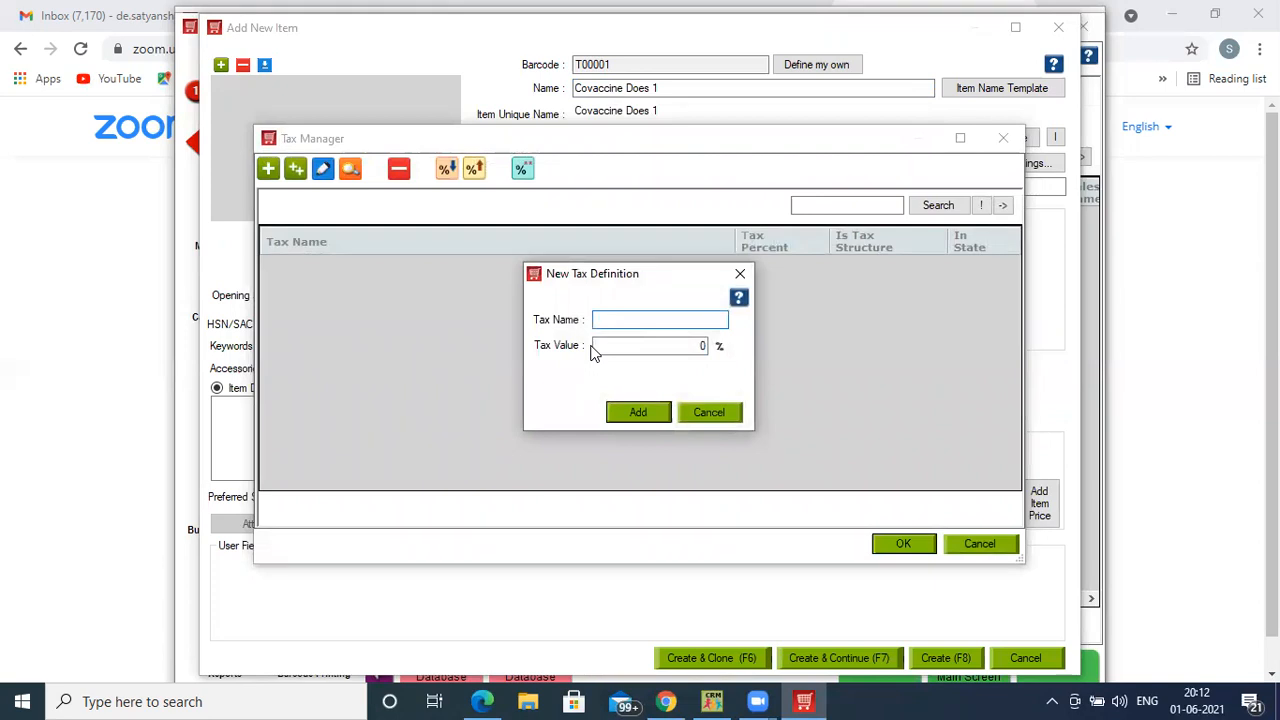
pyautogui.write('CGST 9')
pyautogui.press('Tab')
pyautogui.write('9')
pyautogui.press('Return')
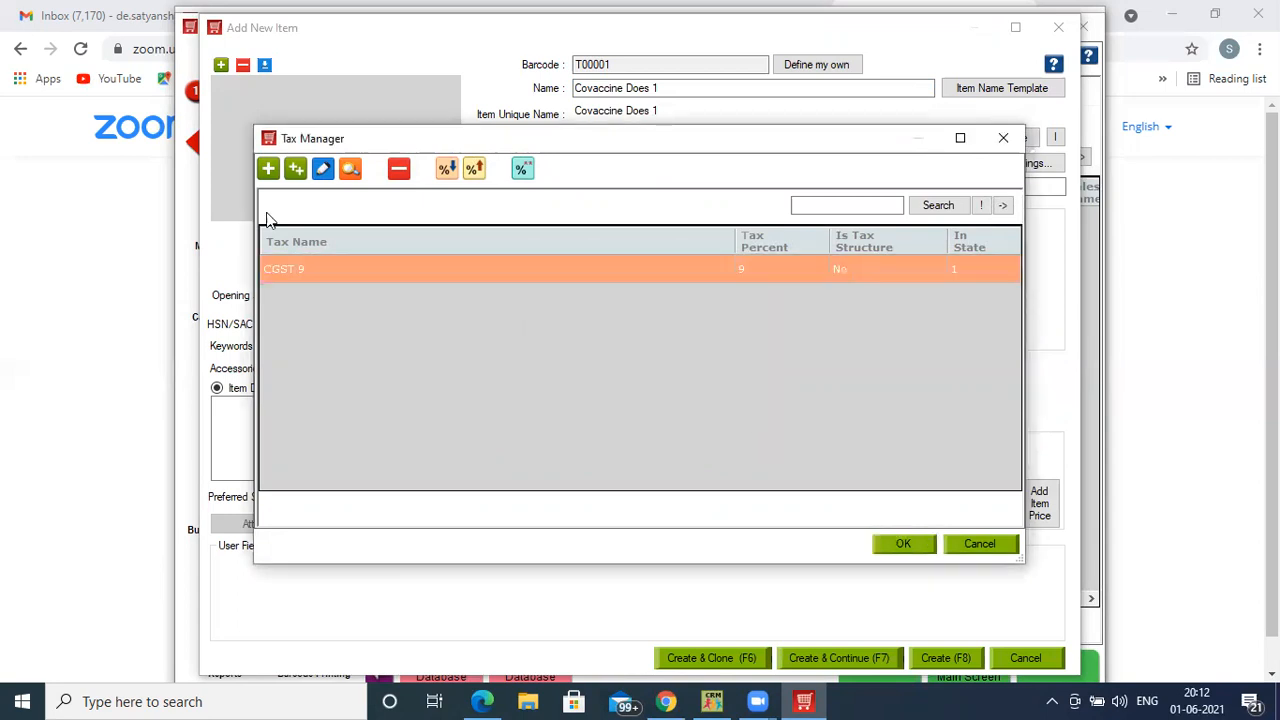
# - Add an SGST 9 tax at 9%
pyautogui.click(266, 169)
pyautogui.write('S')
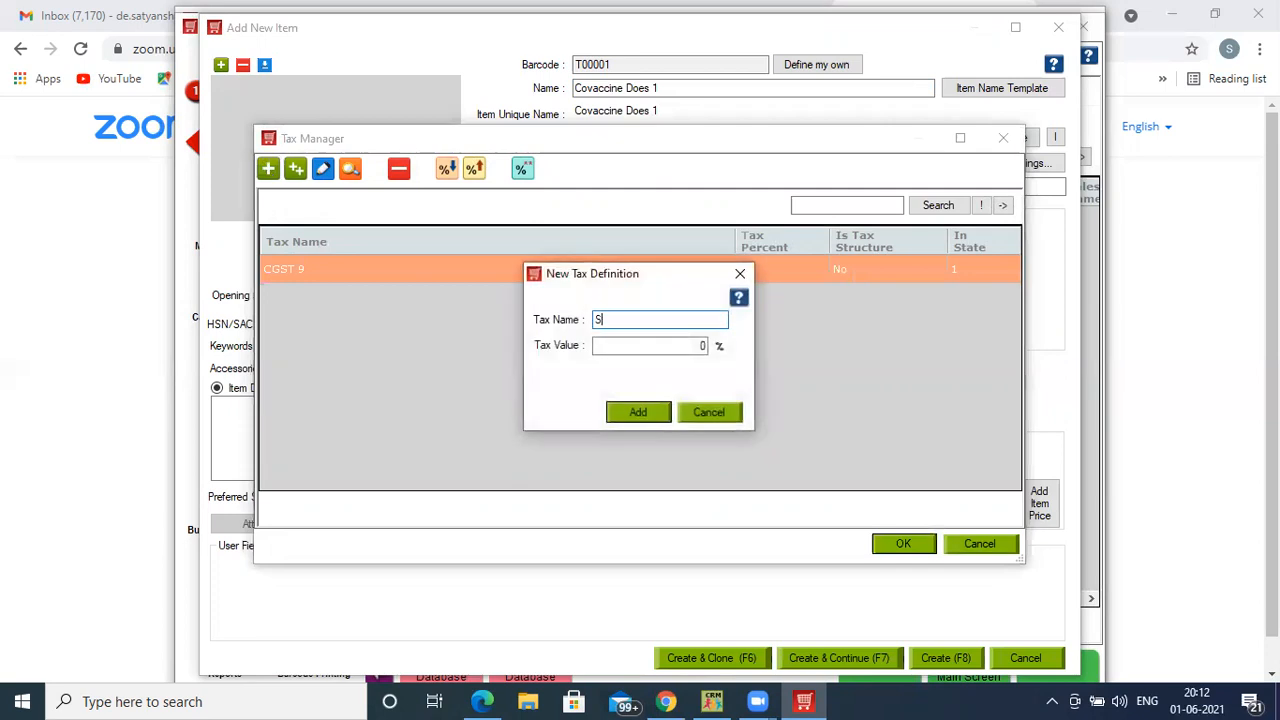
pyautogui.write('GST 9')
pyautogui.press('Tab')
pyautogui.write('9')
pyautogui.press('Return')
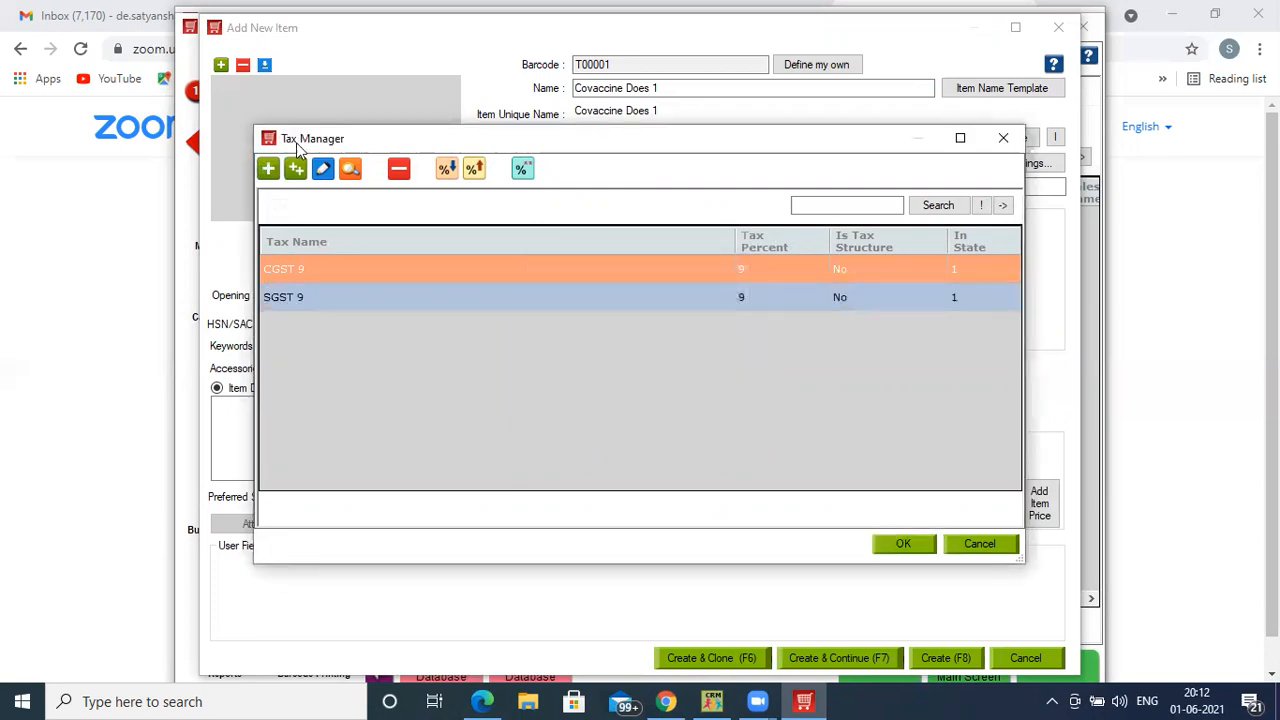
# - Start tax structure GST 18 with CGST 9 as a component on base A
pyautogui.click(296, 170)
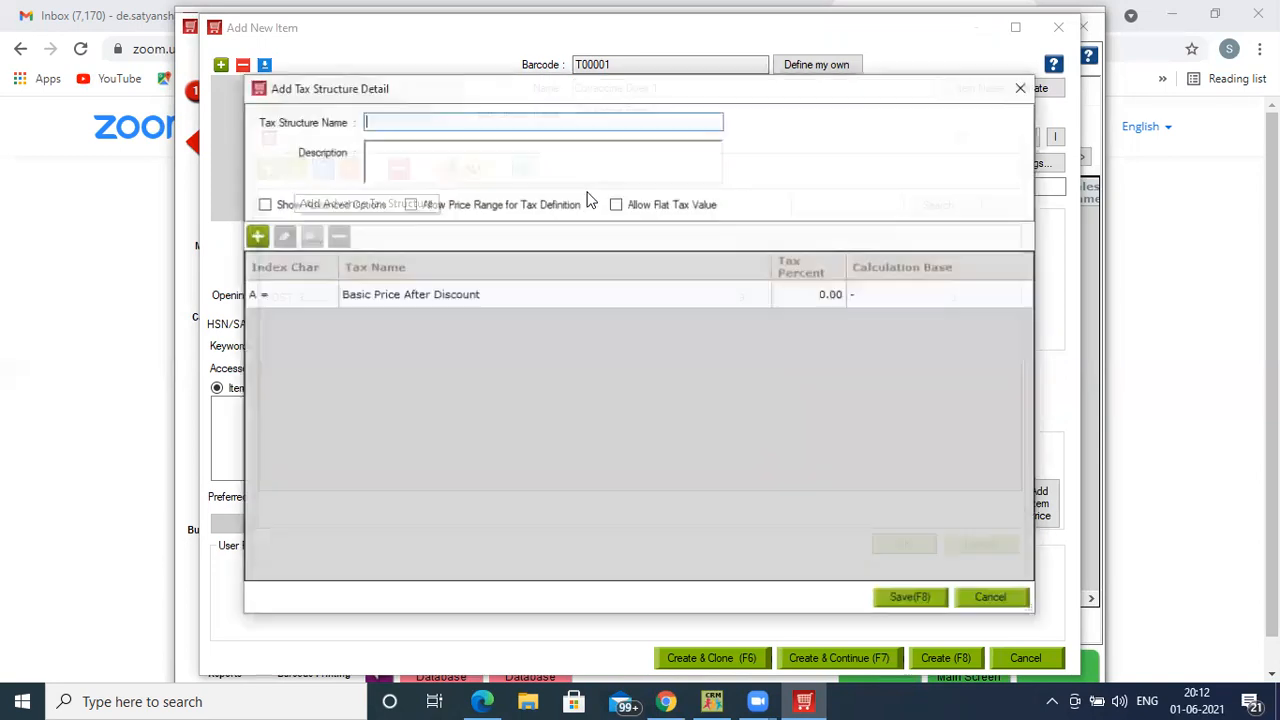
pyautogui.write('GST 1')
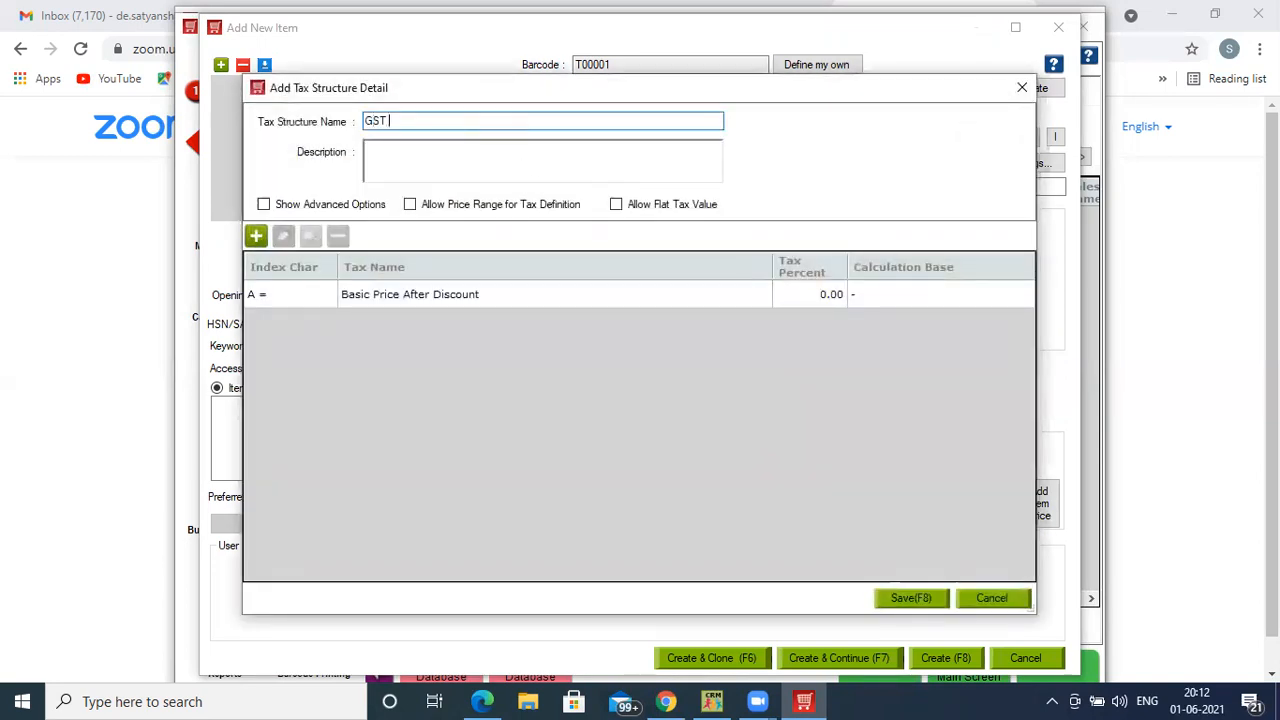
pyautogui.write('8')
pyautogui.click(256, 236)
pyautogui.click(625, 284)
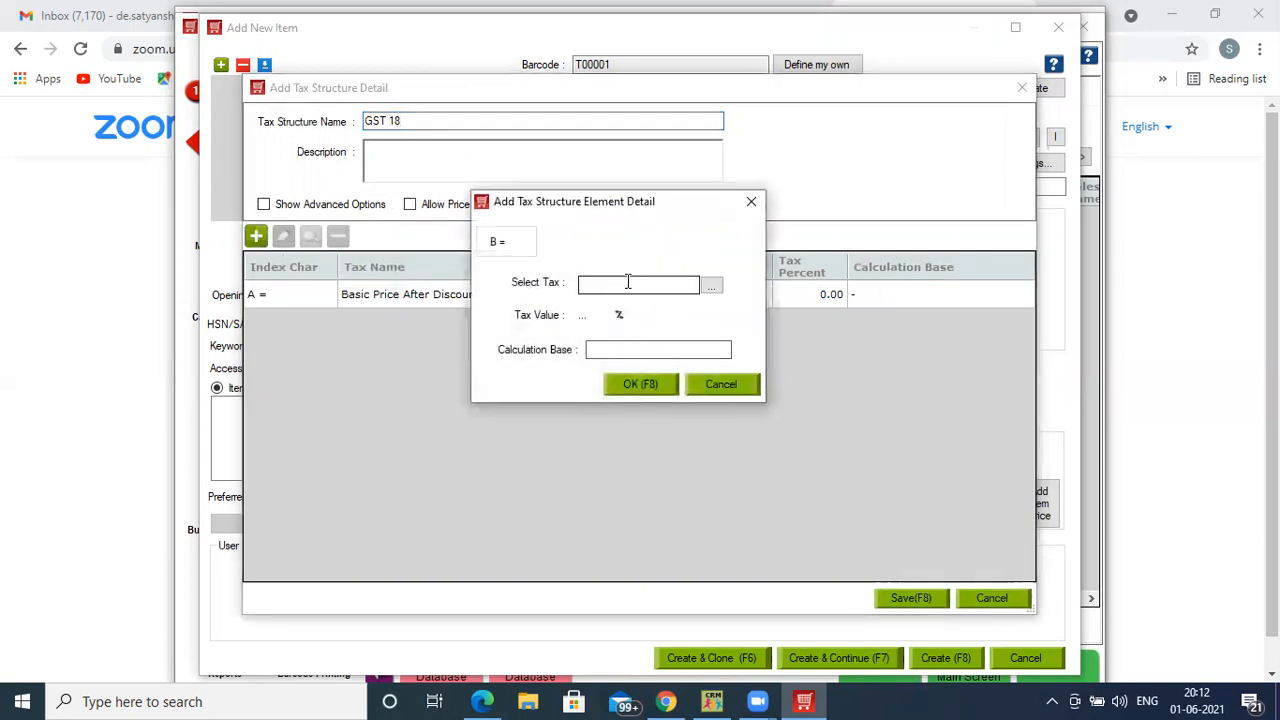
pyautogui.write('C')
pyautogui.press('Return')
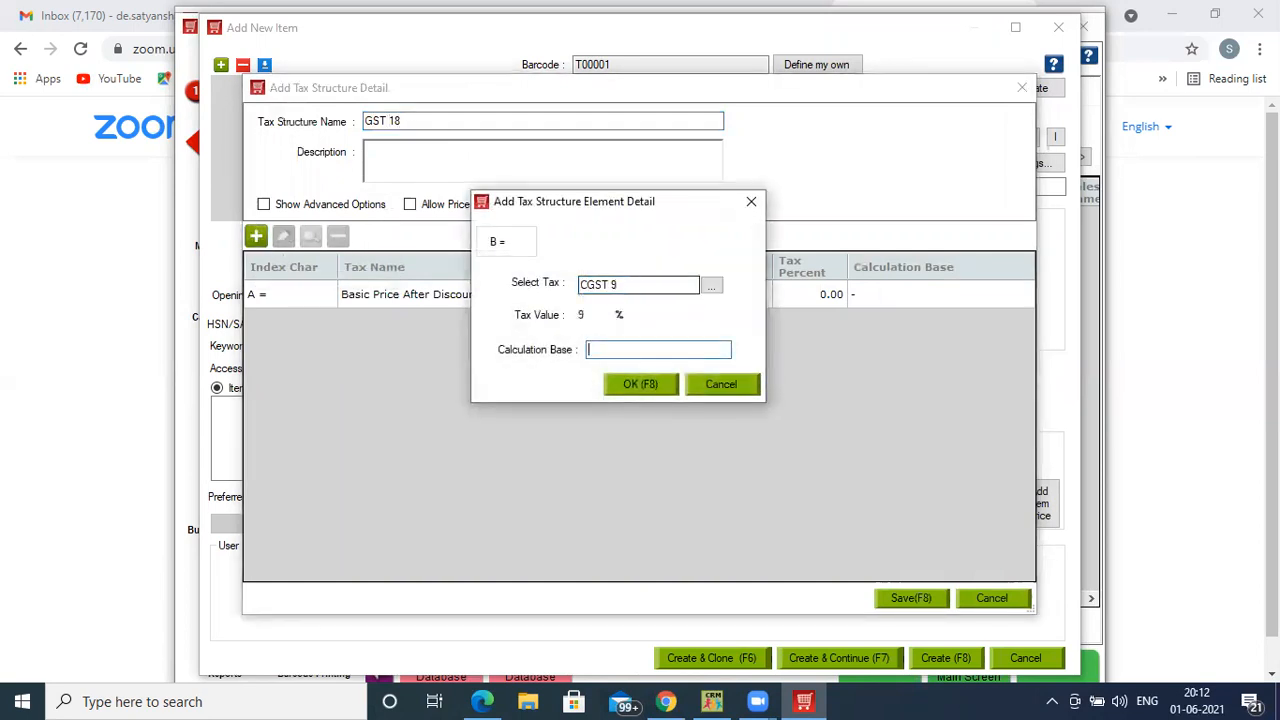
pyautogui.write('A')
pyautogui.press('Return')
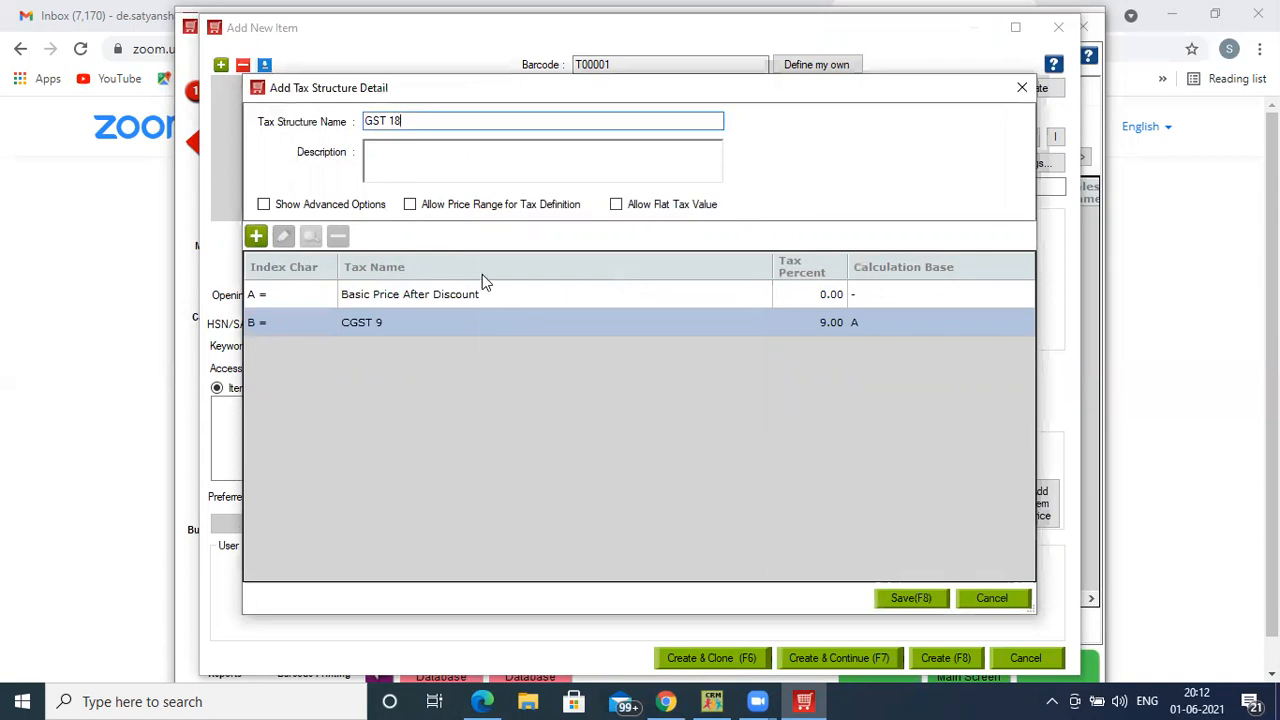
# - Add SGST 9 on base A to GST 18 and save the structure
pyautogui.click(256, 236)
pyautogui.click(629, 285)
pyautogui.write('S')
pyautogui.press('Return')
pyautogui.write('A')
pyautogui.press('Return')
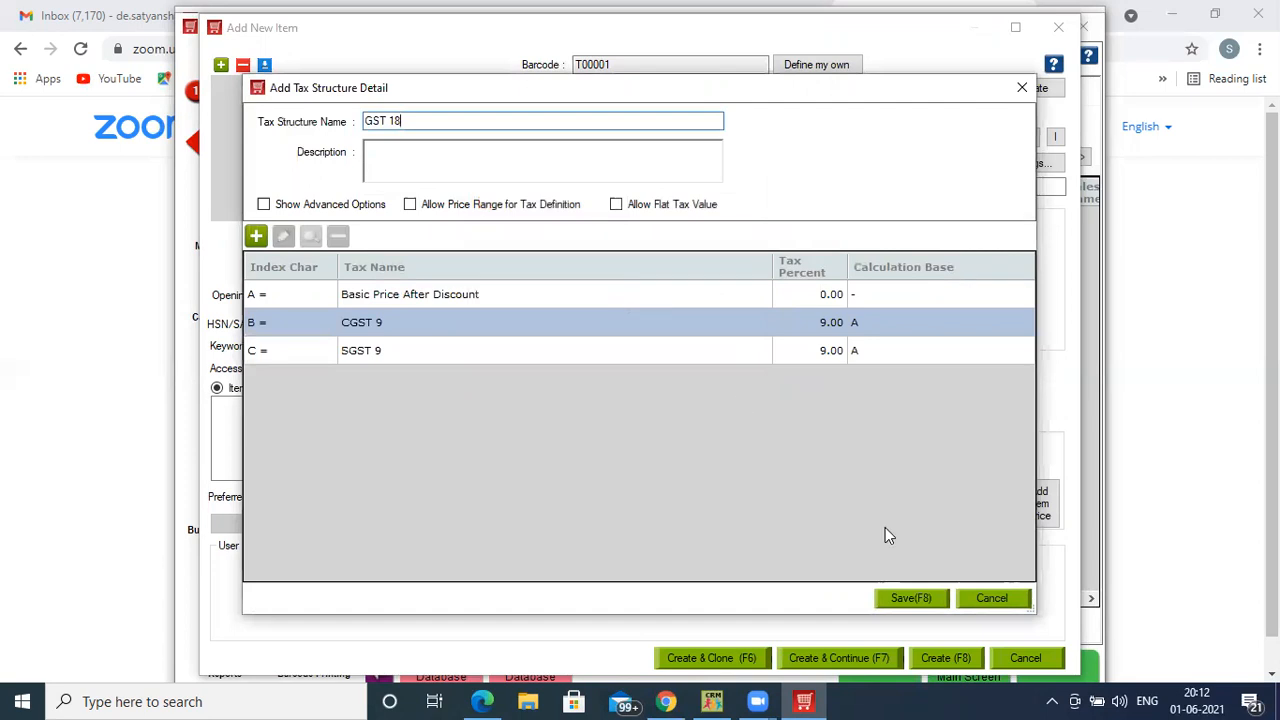
pyautogui.click(926, 598)
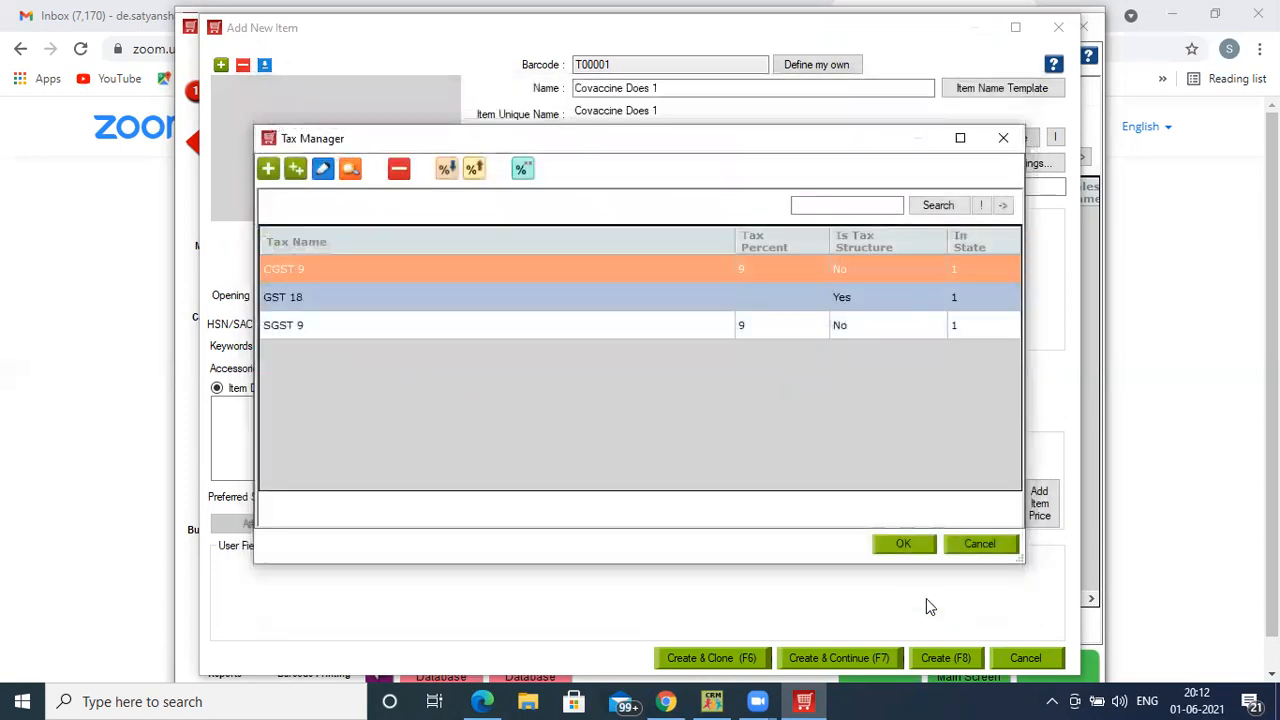
# - Set GST 18 as both the purchase and selling tax for the item
pyautogui.click(997, 543)
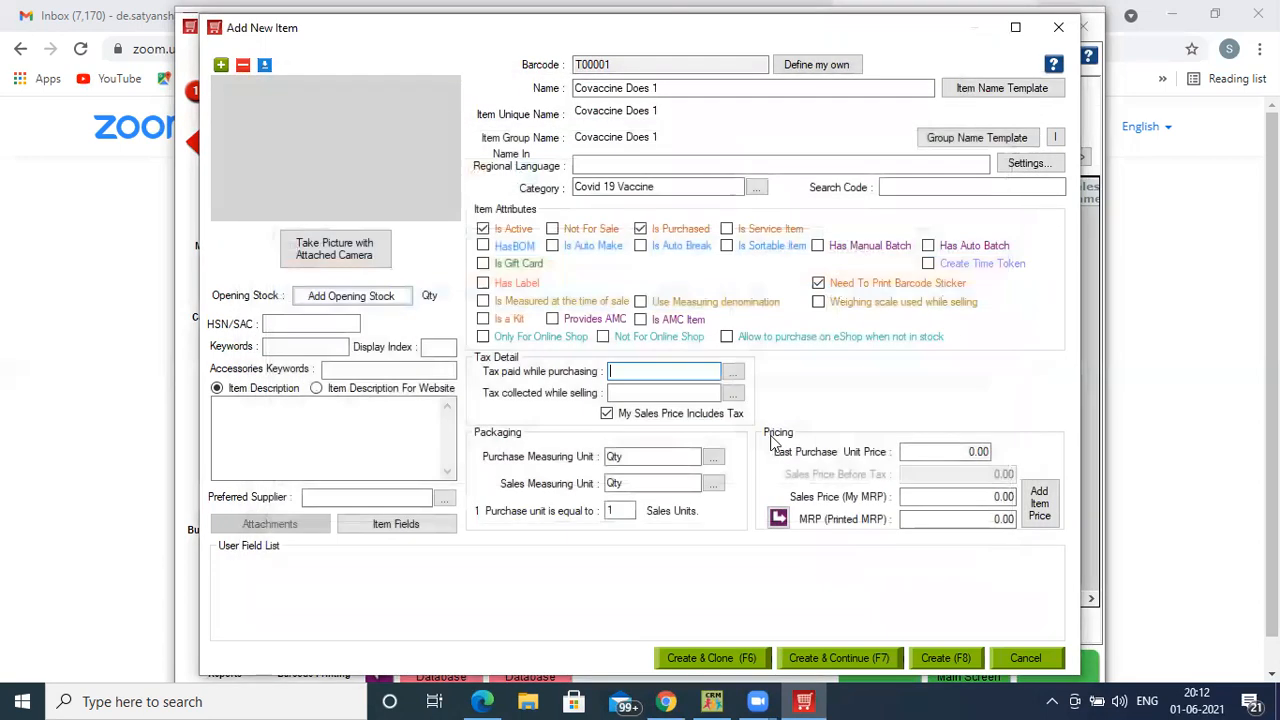
pyautogui.click(655, 370)
pyautogui.write('G')
pyautogui.press('Tab')
pyautogui.write('GST 18')
pyautogui.press('Tab')
pyautogui.press('Tab')
pyautogui.press('Tab')
# - Set sales price and MRP to 1,000.00 and last purchase price to 400
pyautogui.write('1000')
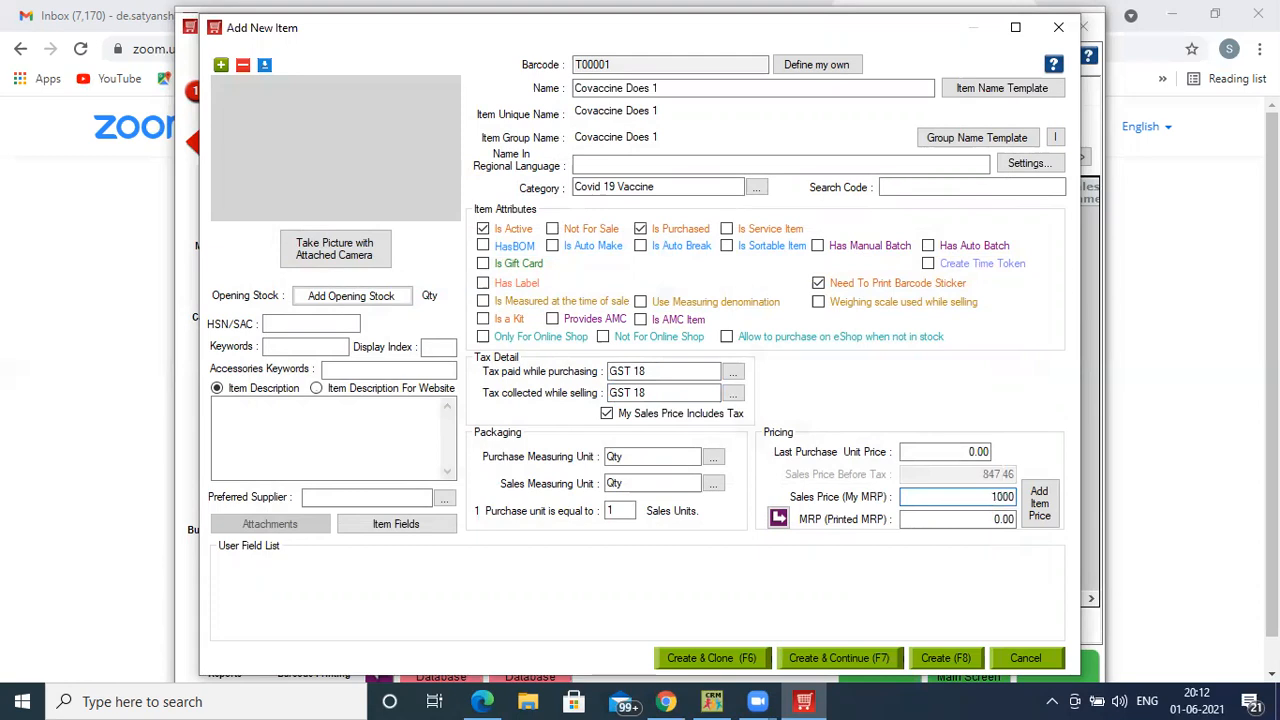
pyautogui.click(779, 518)
pyautogui.click(966, 452)
pyautogui.press('BackSpace')
pyautogui.write('400')
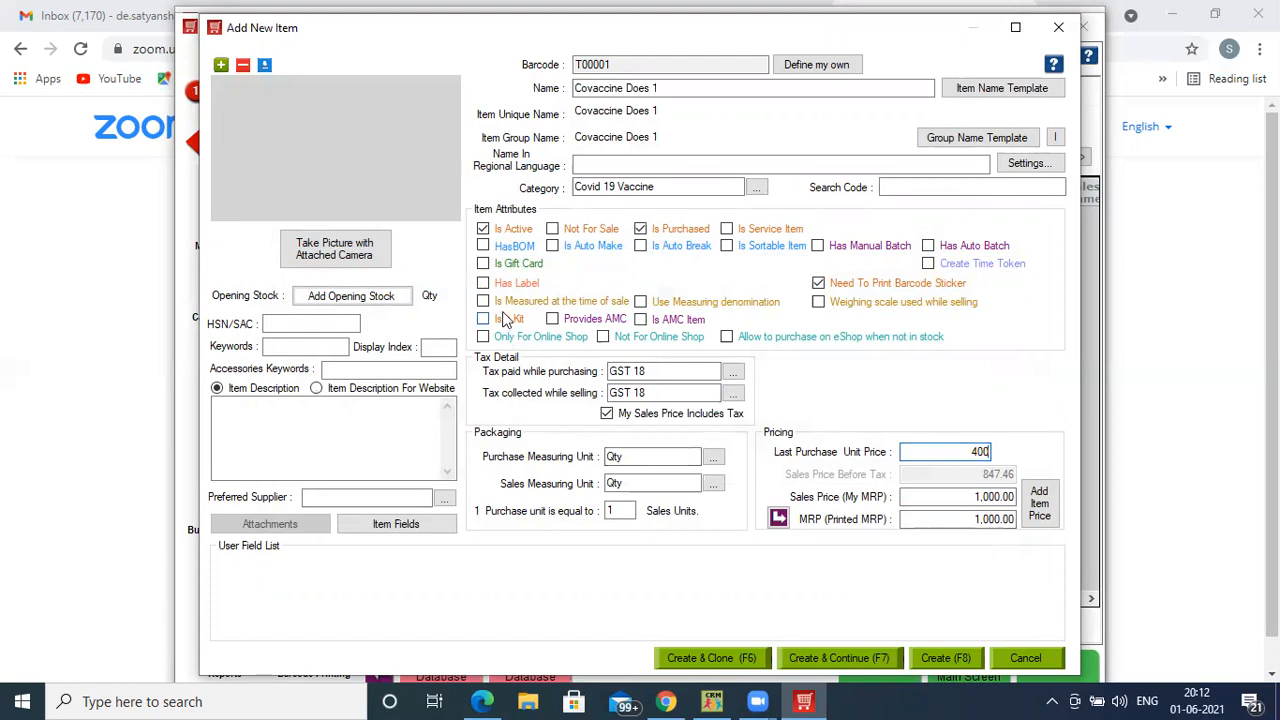
# - Enable manual batches, enter HSN/SAC code 8970, and open Add Opening Stock
pyautogui.click(817, 246)
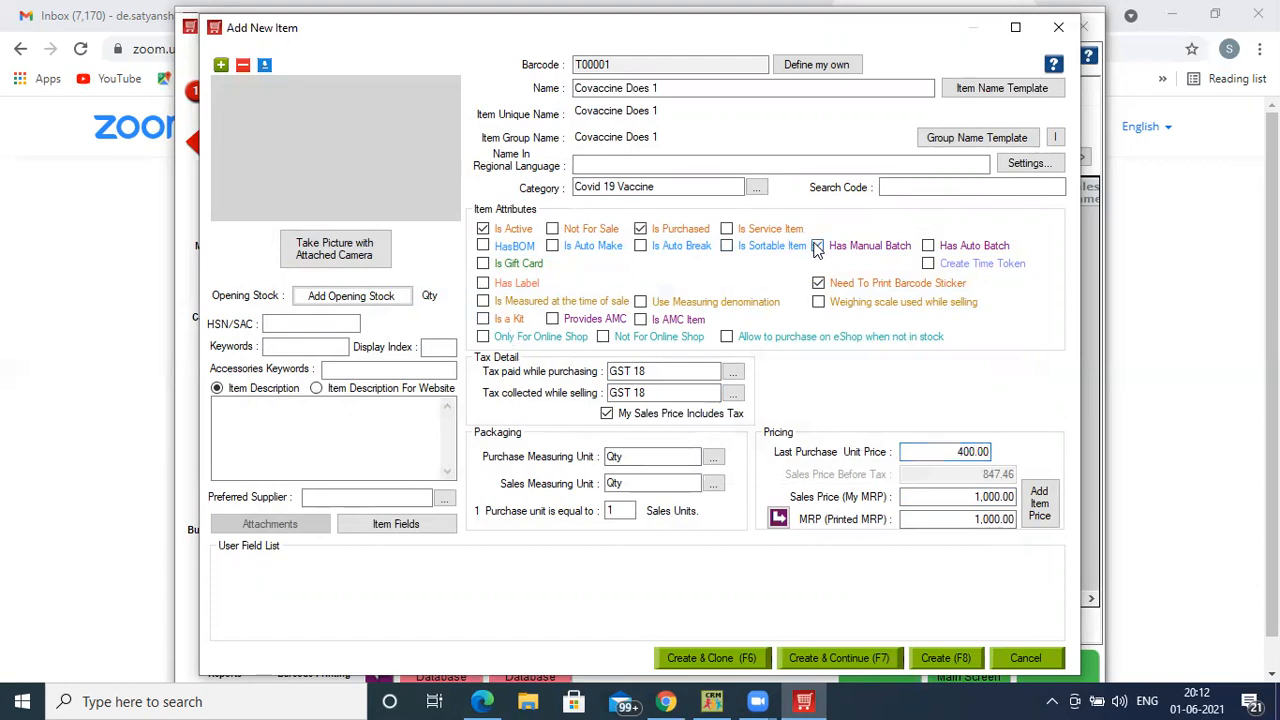
pyautogui.click(296, 321)
pyautogui.write('8970')
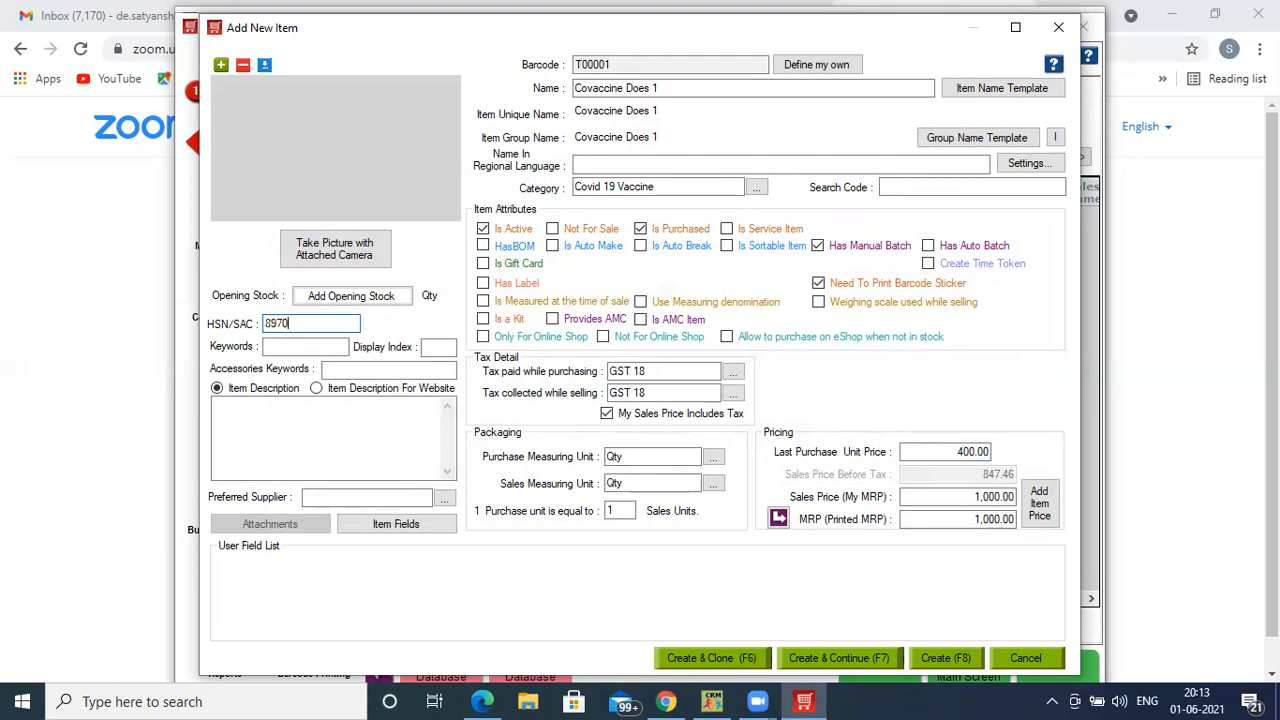
pyautogui.click(343, 296)
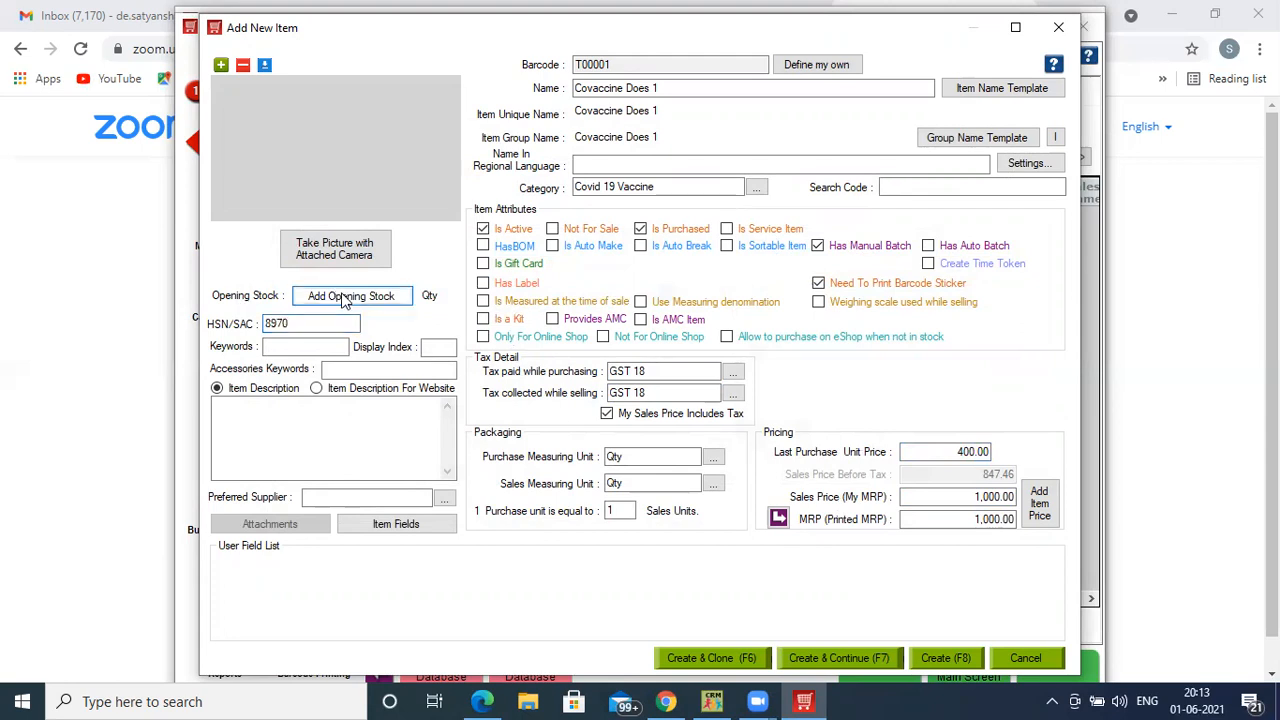
# - Start a new batch entry with APEX NURSHINGHOME as company, location and warehouse
pyautogui.click(339, 171)
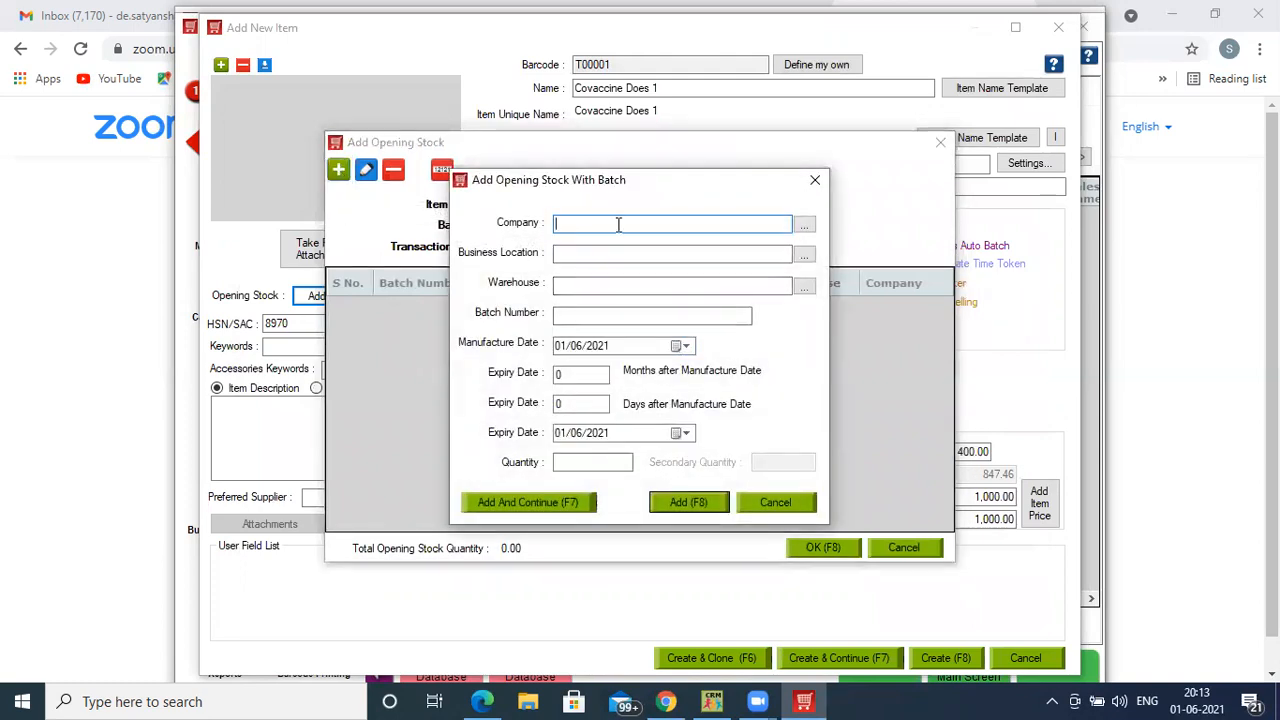
pyautogui.press('Down')
pyautogui.press('Return')
pyautogui.press('Down')
pyautogui.press('Return')
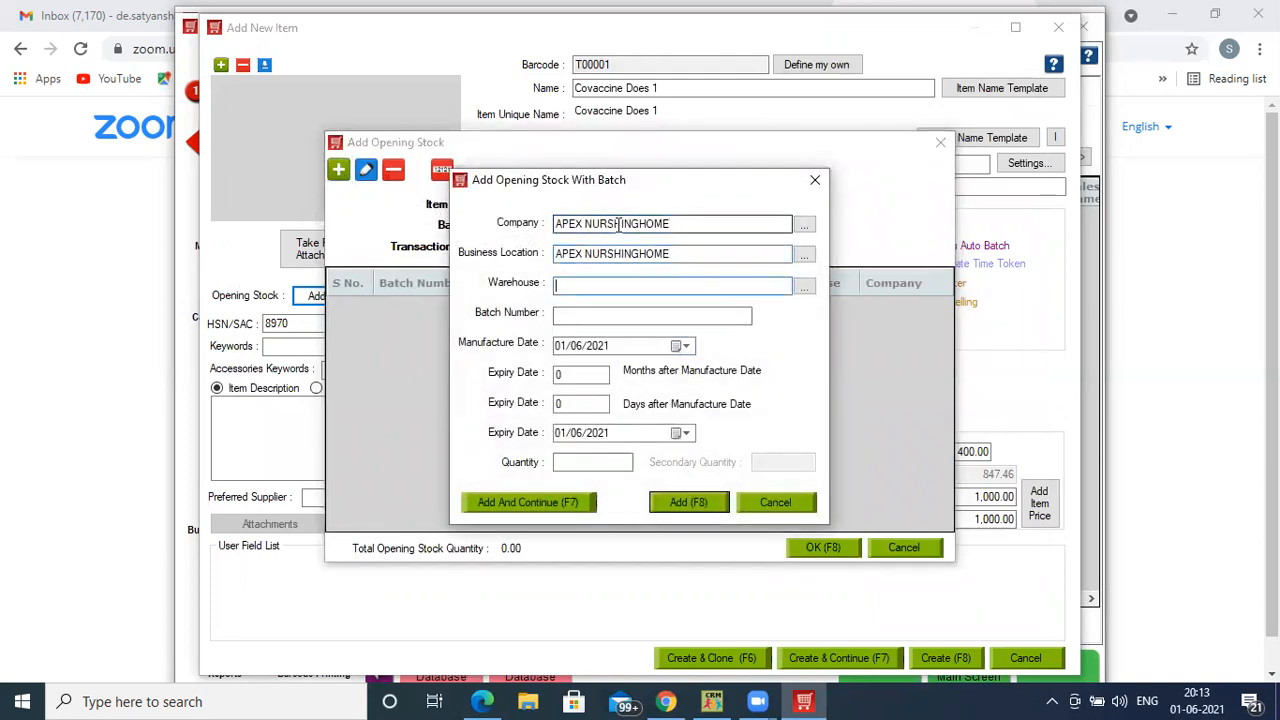
pyautogui.press('Down')
pyautogui.press('Return')
# - Add batch B1 with manufacture month 01, 24-month expiry and quantity 50
pyautogui.write('B1')
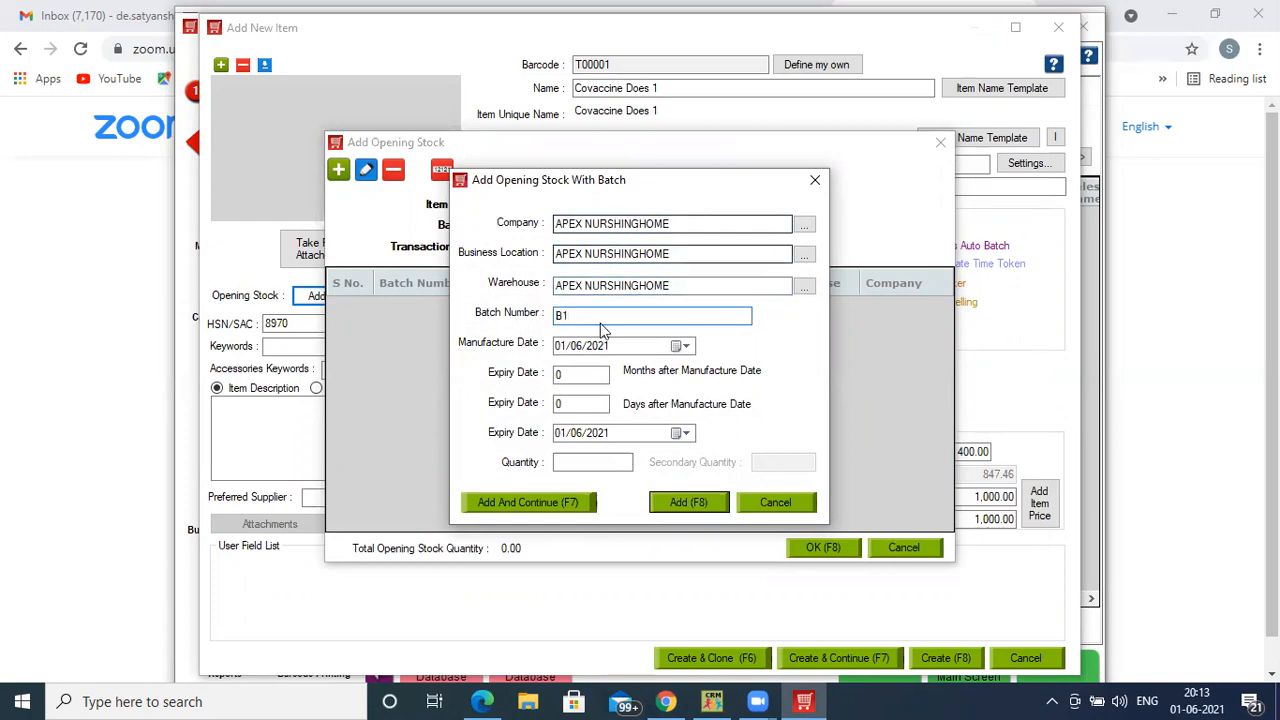
pyautogui.click(565, 347)
pyautogui.click(580, 349)
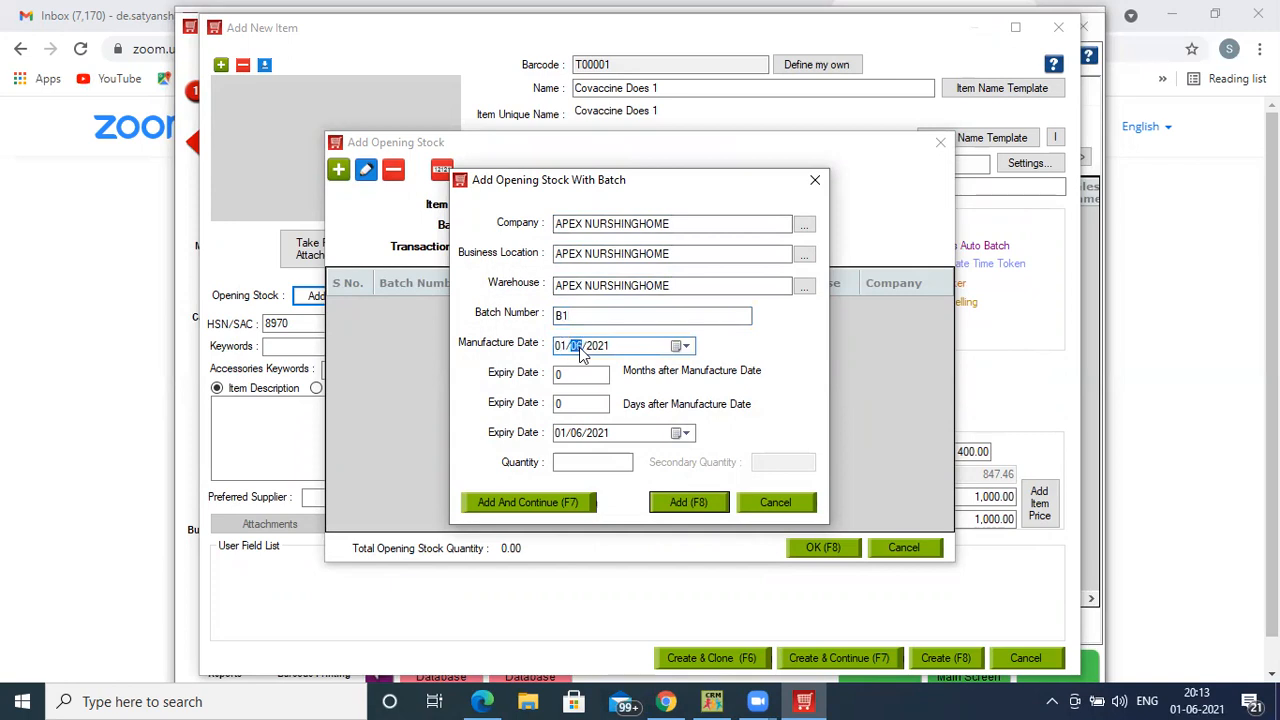
pyautogui.write('1')
pyautogui.click(577, 374)
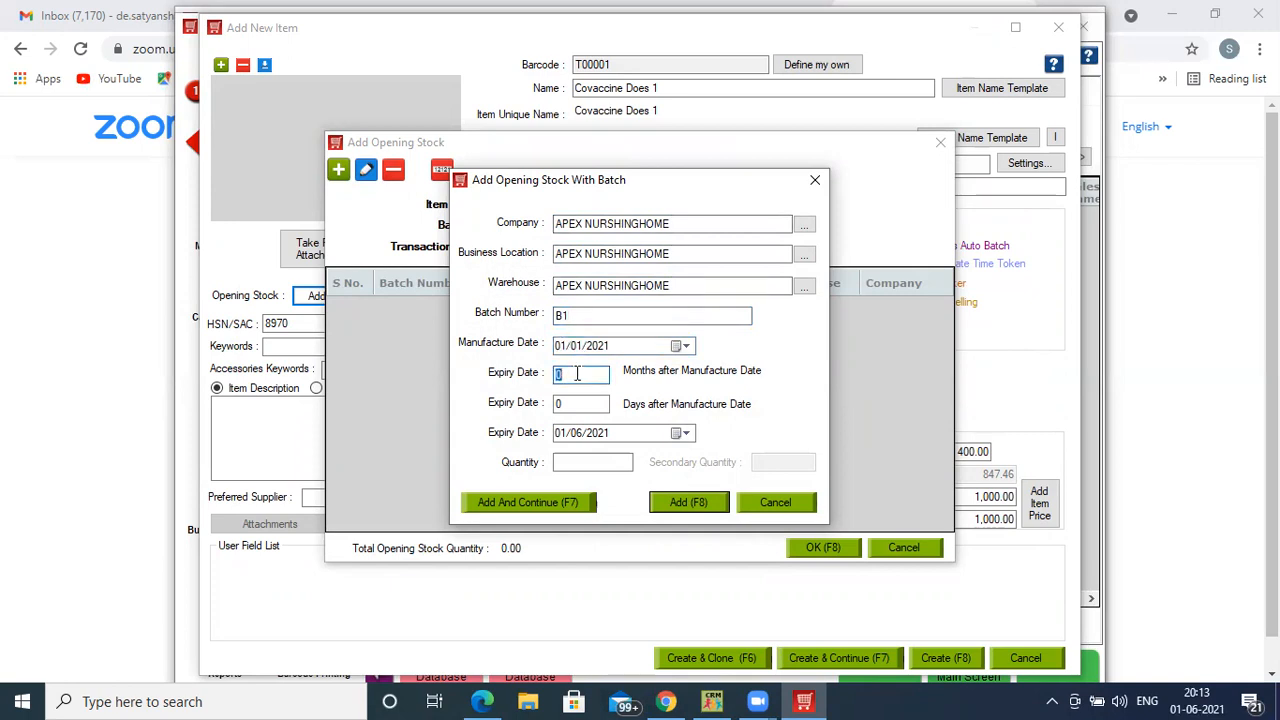
pyautogui.write('24')
pyautogui.click(565, 461)
pyautogui.write('50')
pyautogui.click(680, 502)
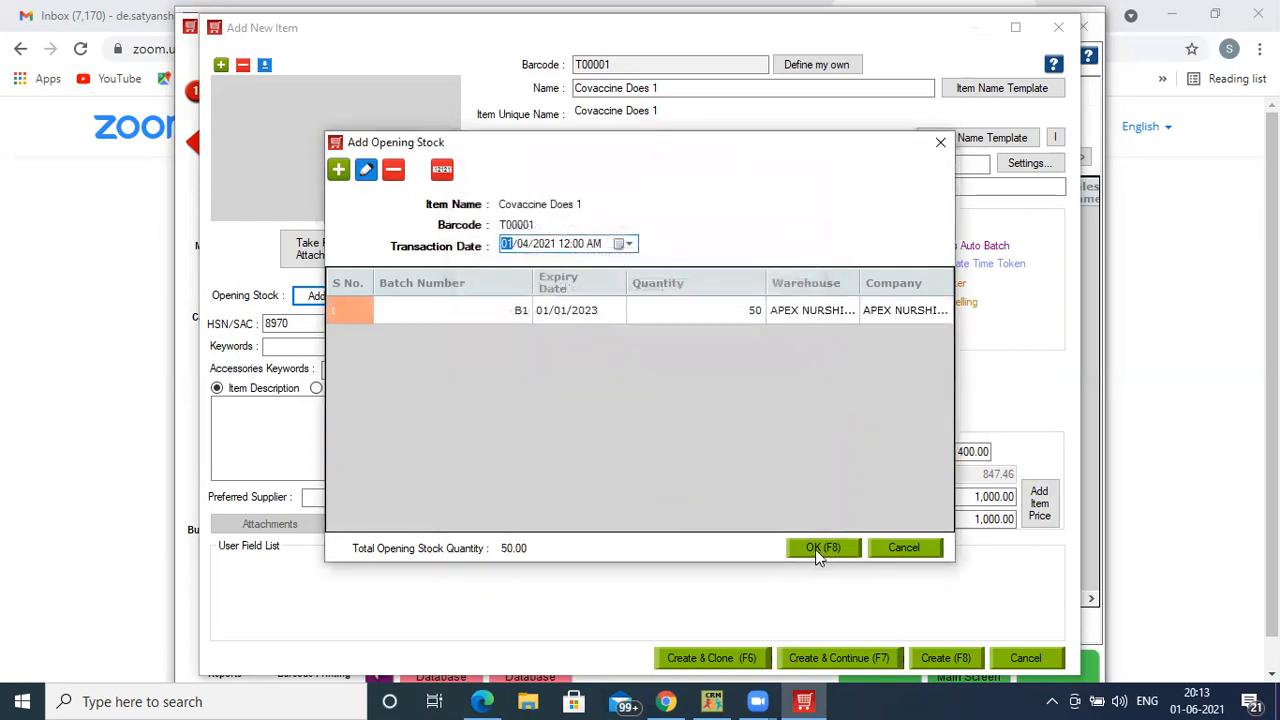
# - Discard the extra empty batch entry and confirm the 50-unit opening stock
pyautogui.click(338, 169)
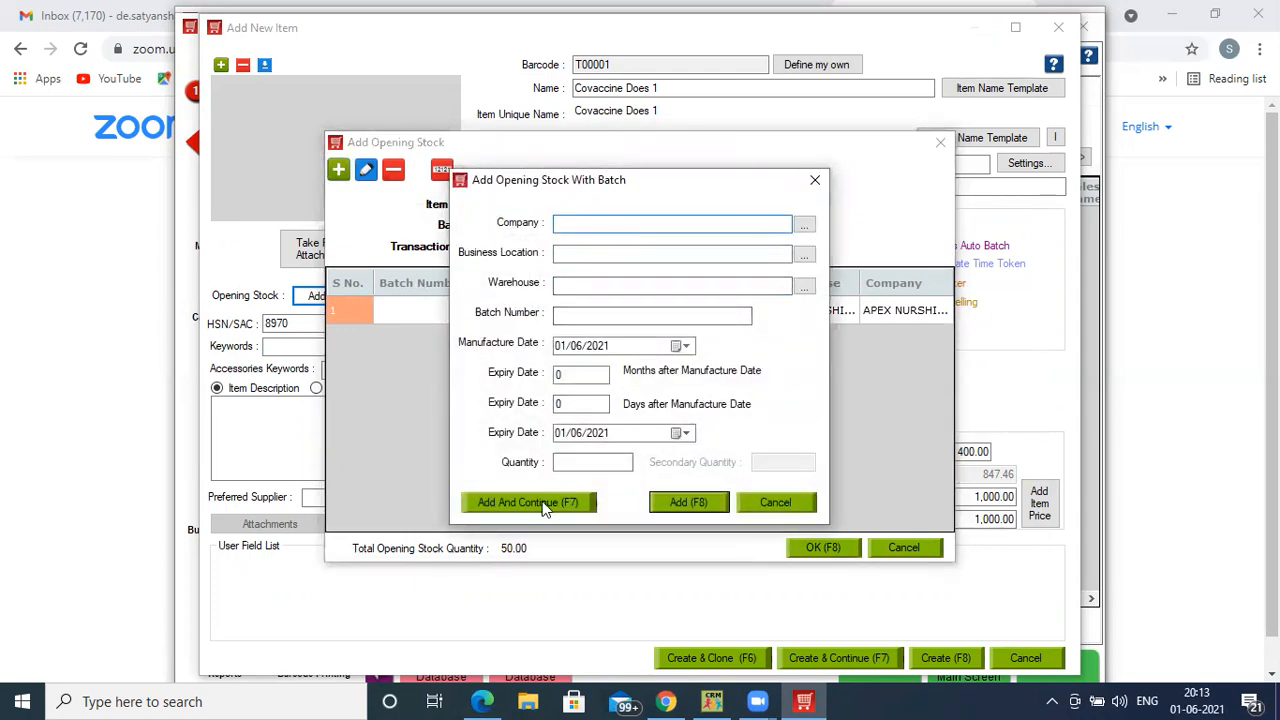
pyautogui.click(818, 182)
pyautogui.click(822, 548)
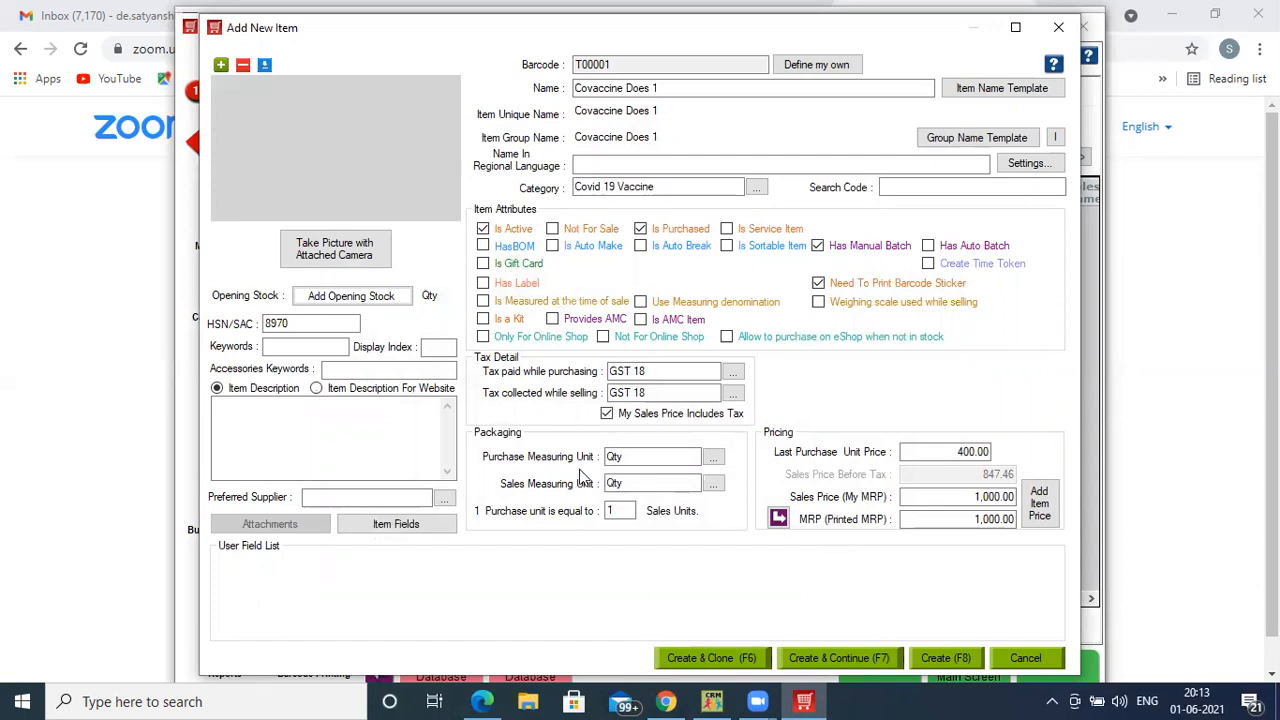
# - Save the item as a clone and rename the copy to Covaccine Does 2
pyautogui.press('F6')
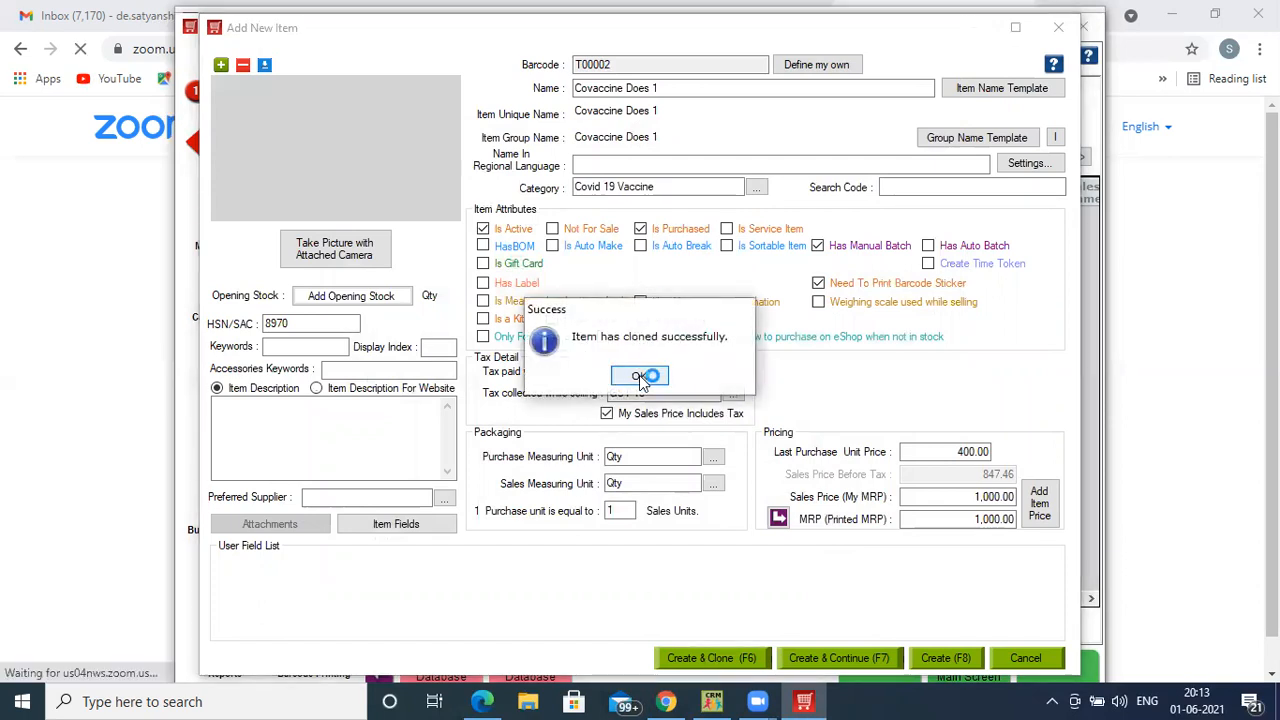
pyautogui.click(648, 374)
pyautogui.press('BackSpace')
pyautogui.write('2')
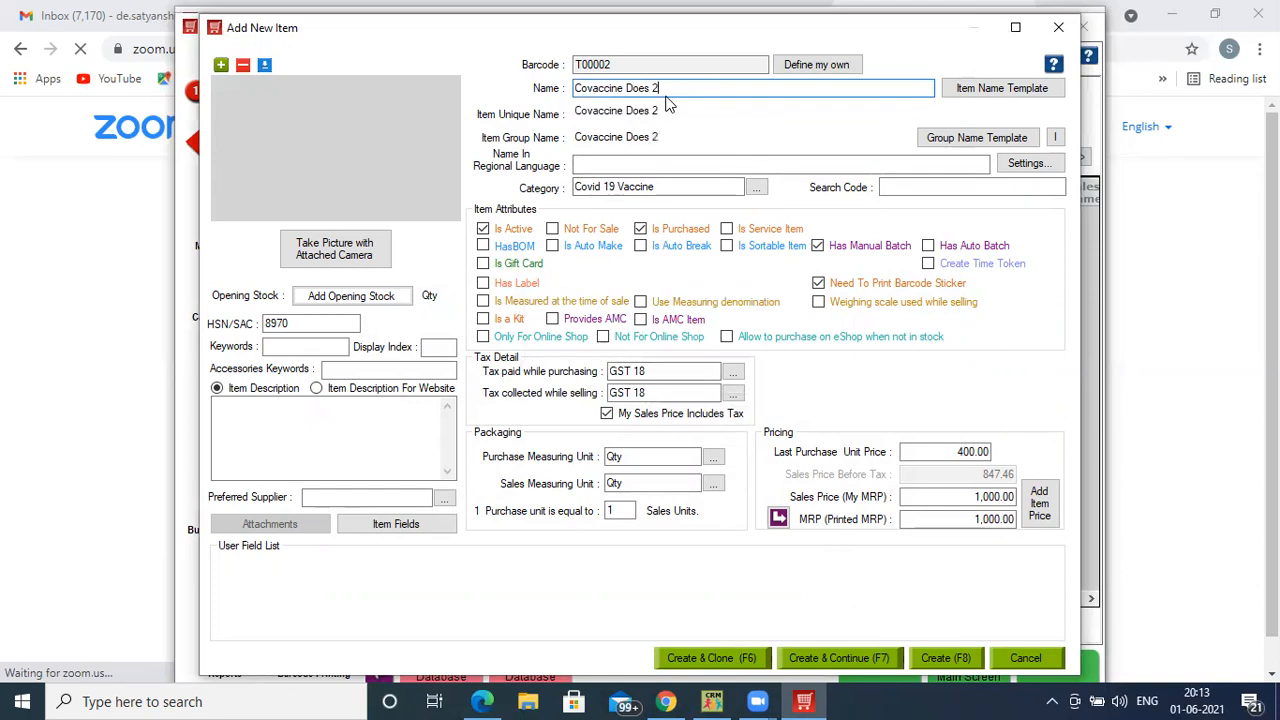
# - Set sales price and MRP to 1,200.00 and select the old 400 purchase price
pyautogui.click(942, 496)
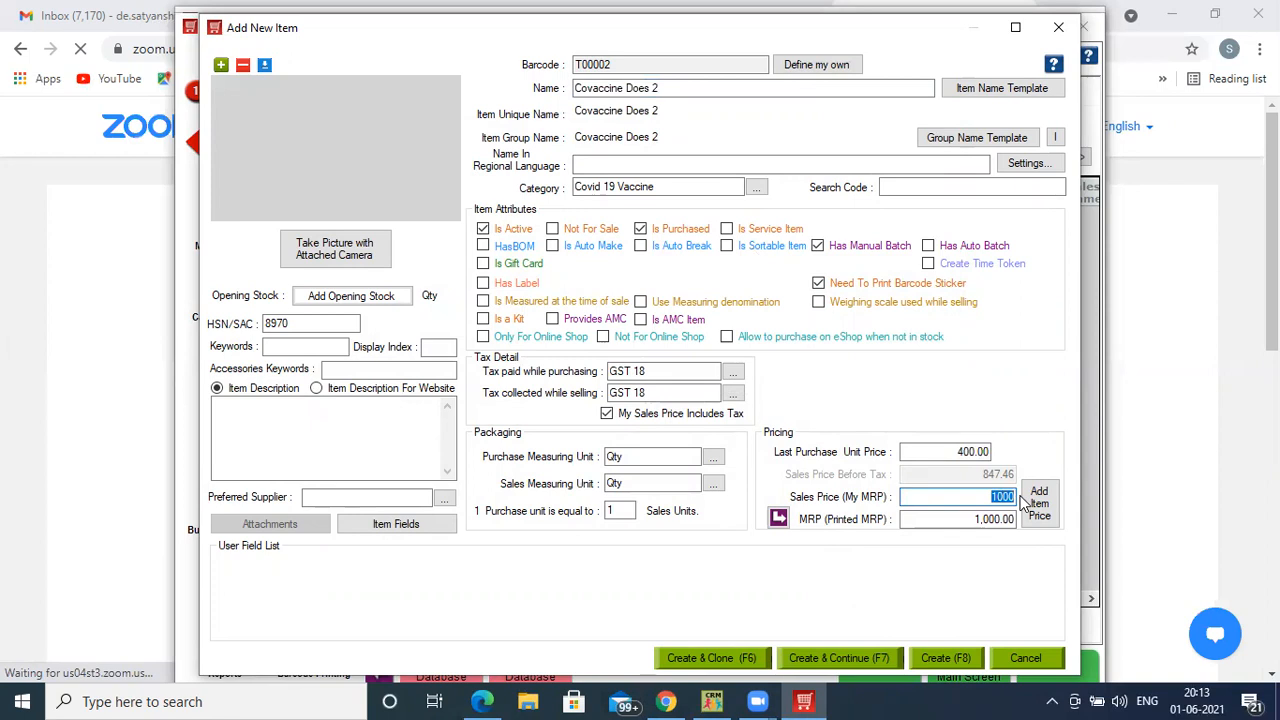
pyautogui.write('1200')
pyautogui.click(778, 517)
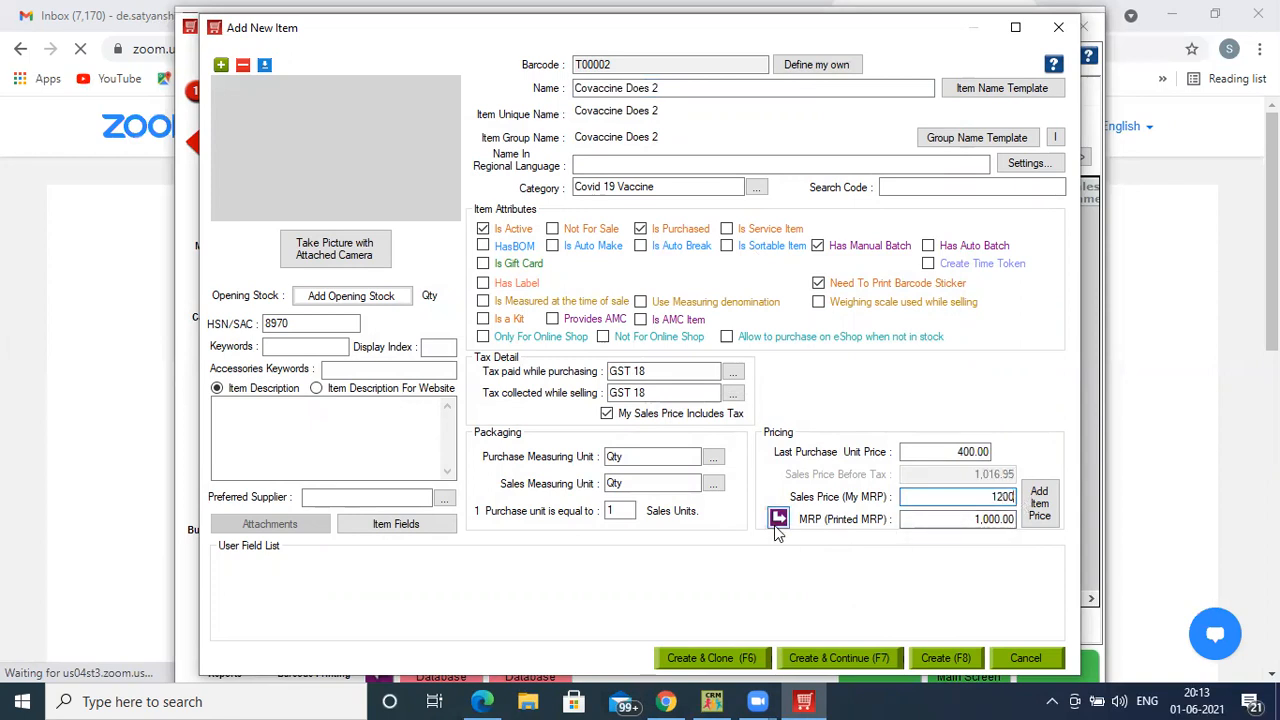
pyautogui.click(956, 450)
pyautogui.moveTo(956, 444); pyautogui.dragTo(1004, 458)
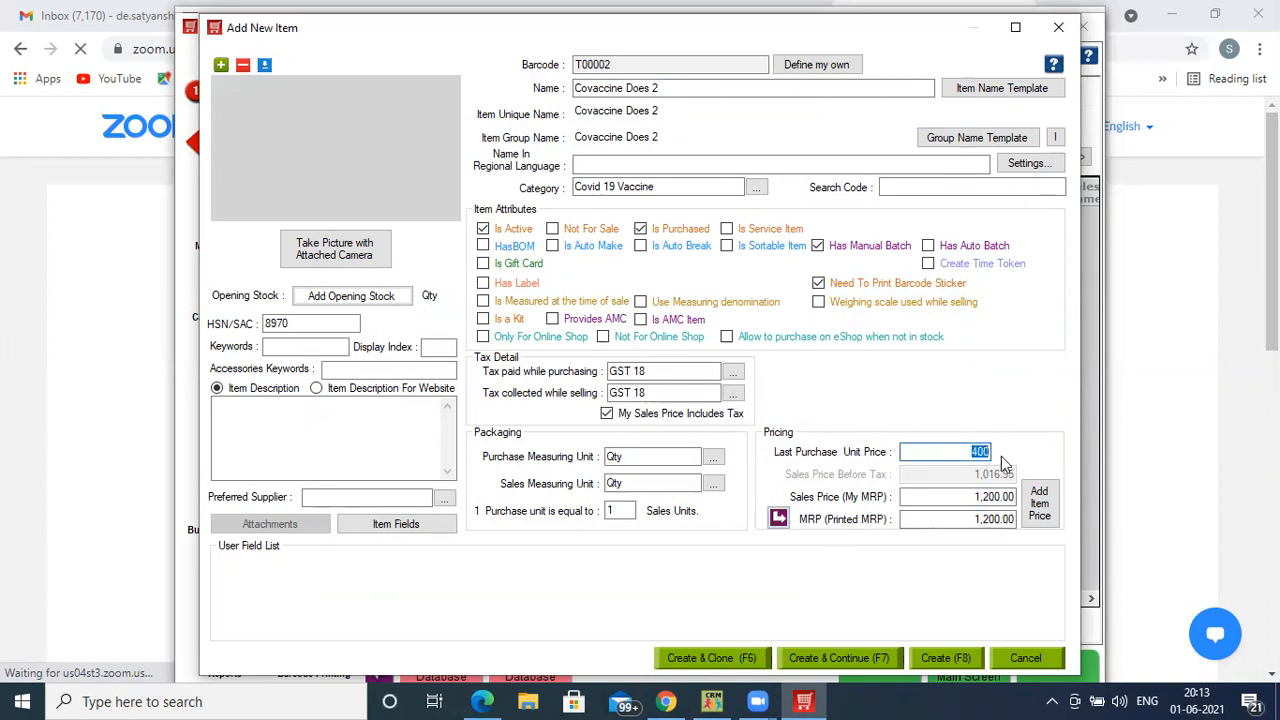
# - Set purchase price 500 and add batch B2: month 02, 24-month expiry, 50 units
pyautogui.write('500')
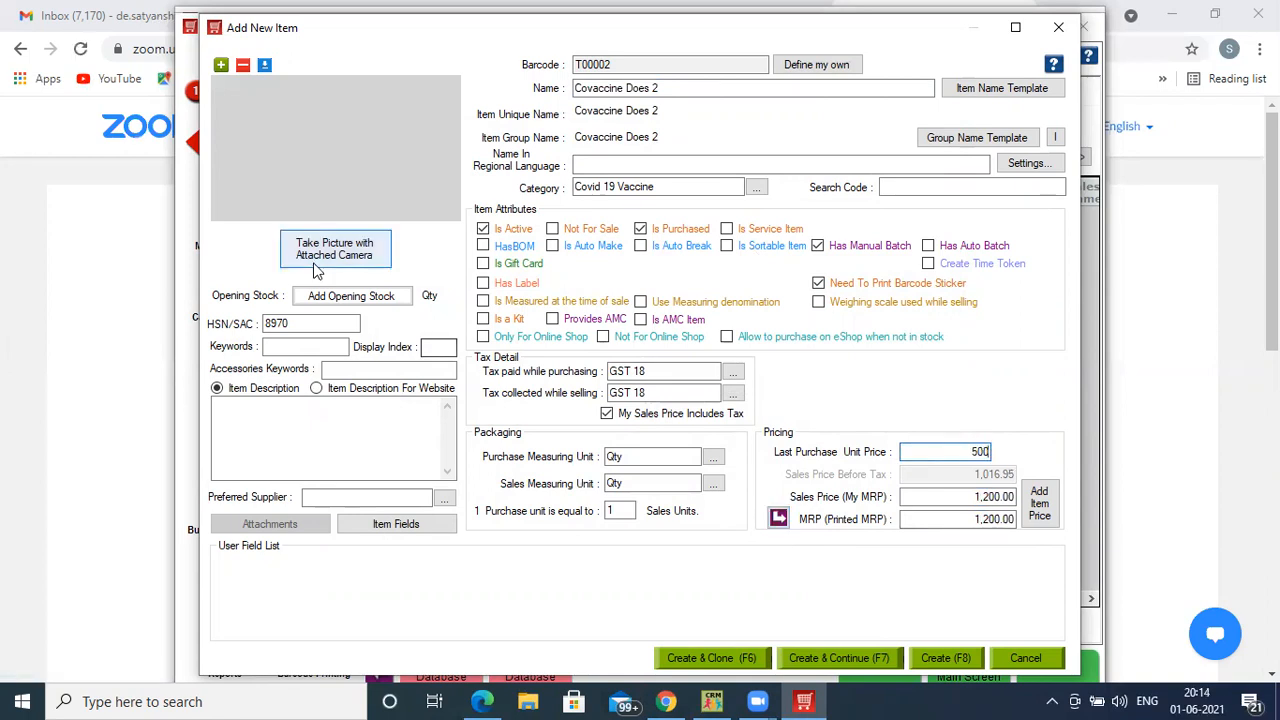
pyautogui.click(328, 297)
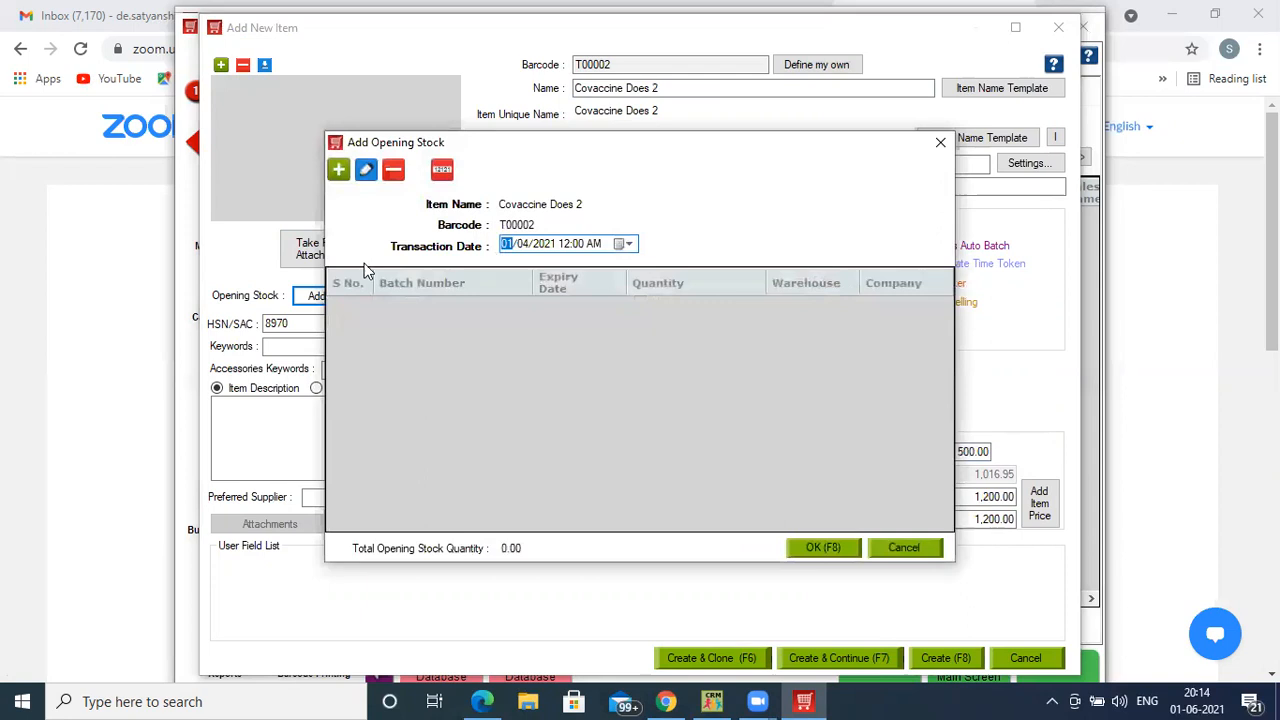
pyautogui.click(338, 169)
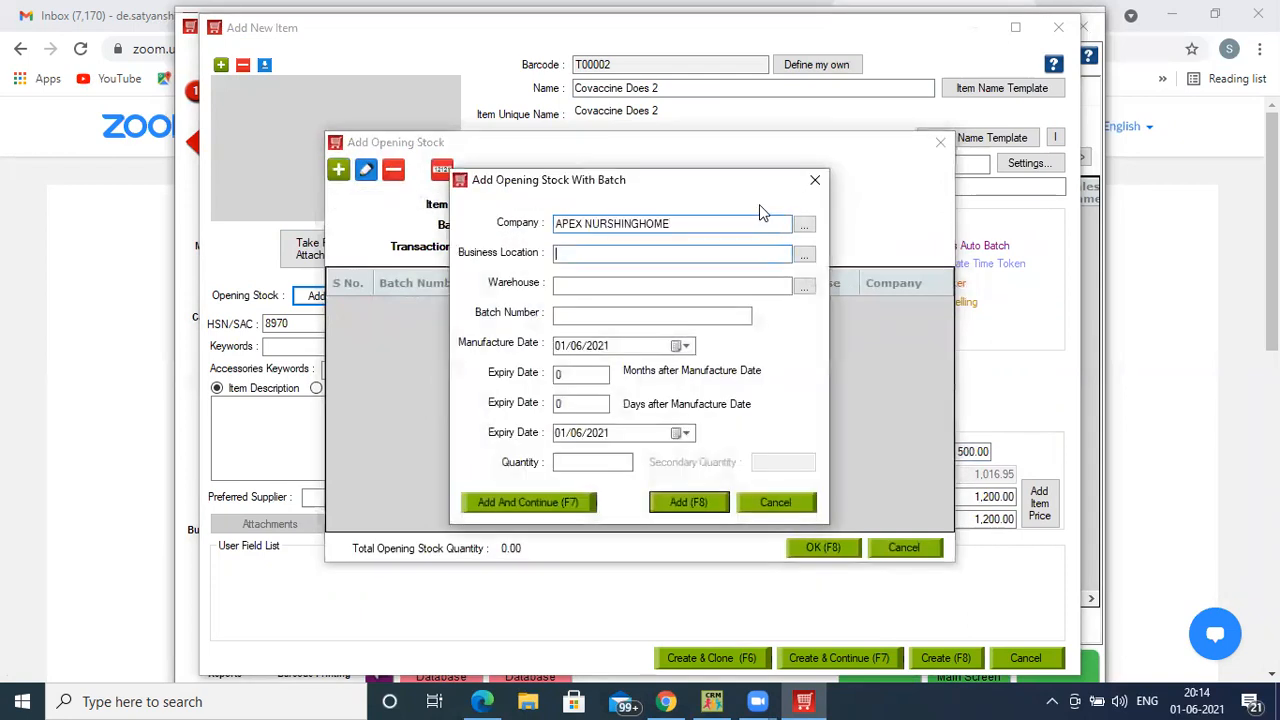
pyautogui.write('B')
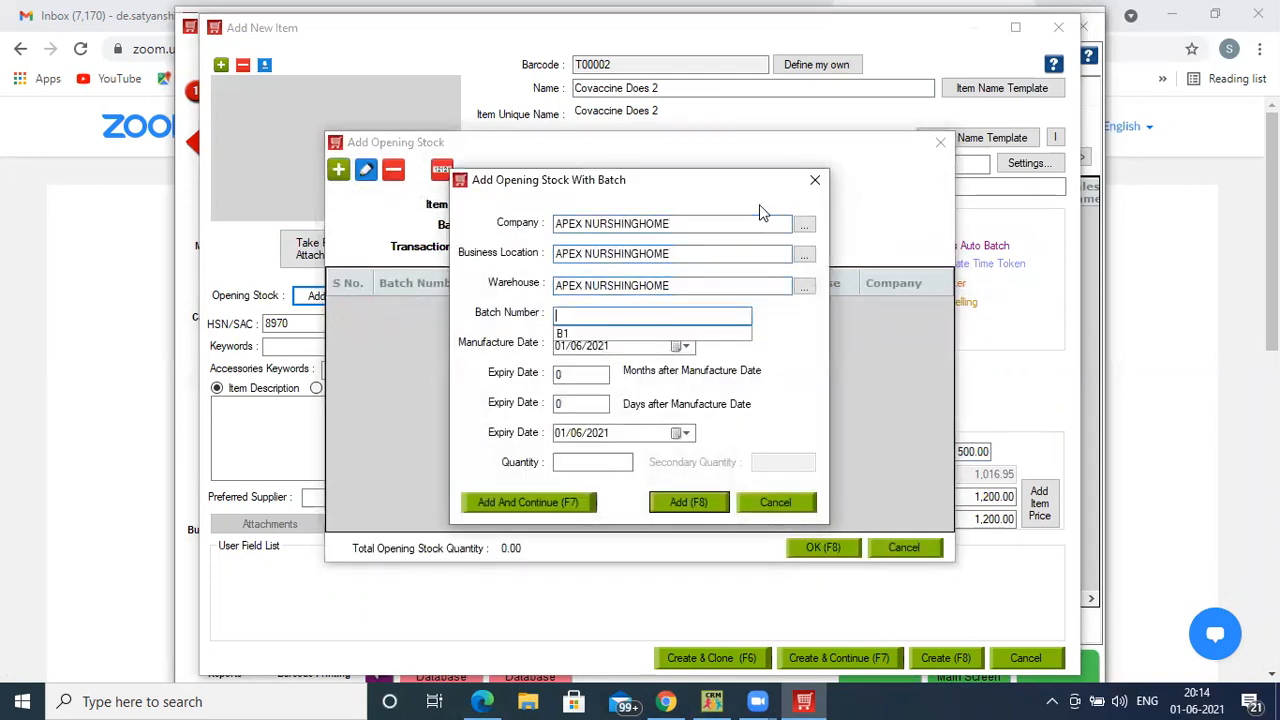
pyautogui.write('2')
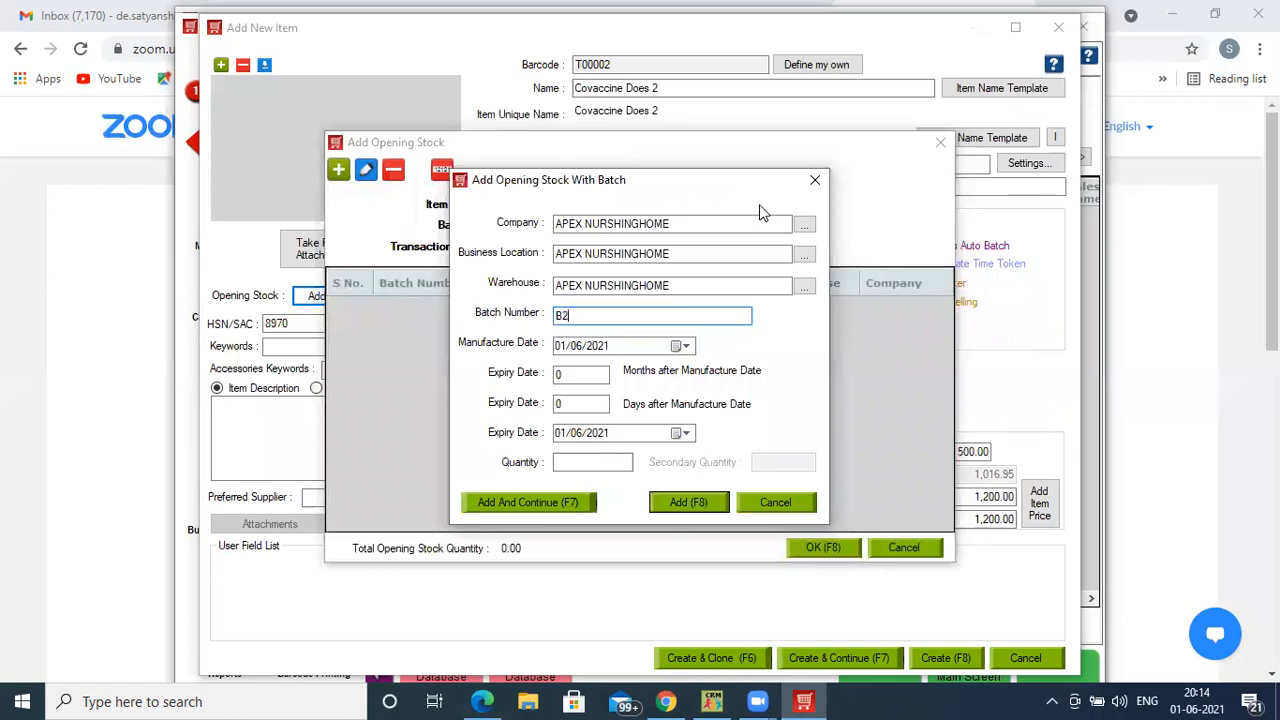
pyautogui.click(566, 347)
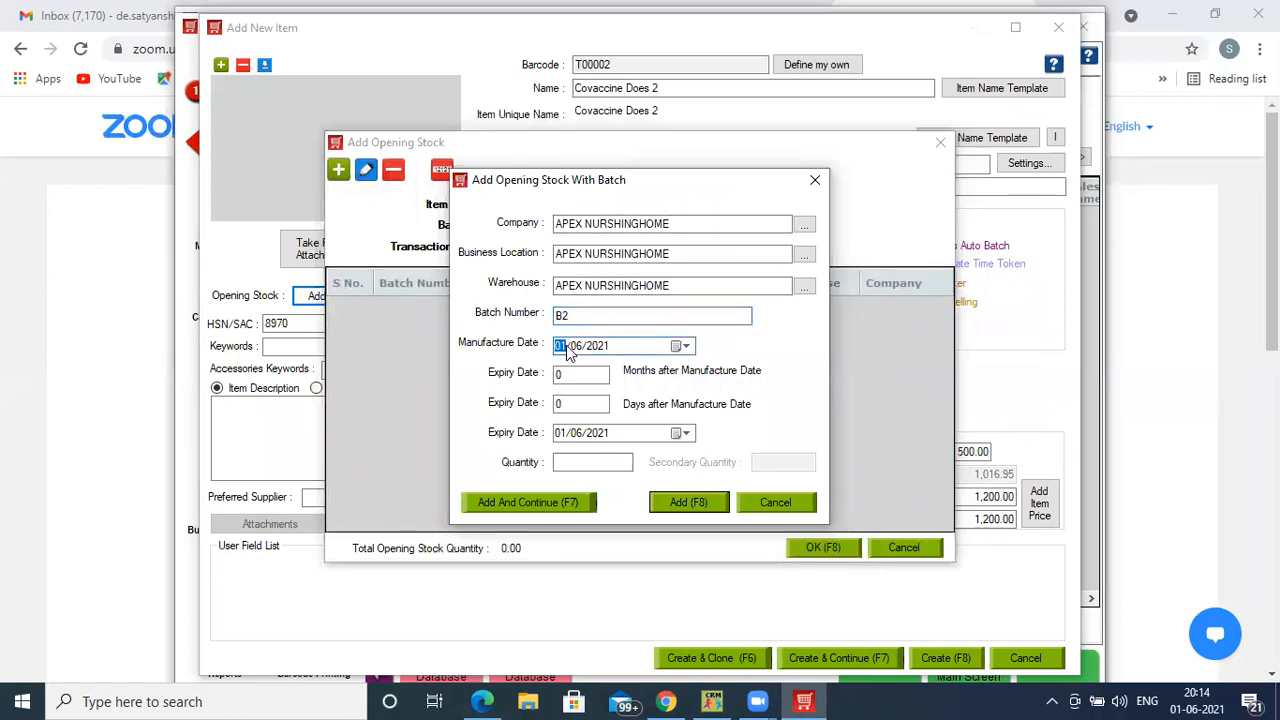
pyautogui.click(576, 347)
pyautogui.write('2')
pyautogui.click(573, 375)
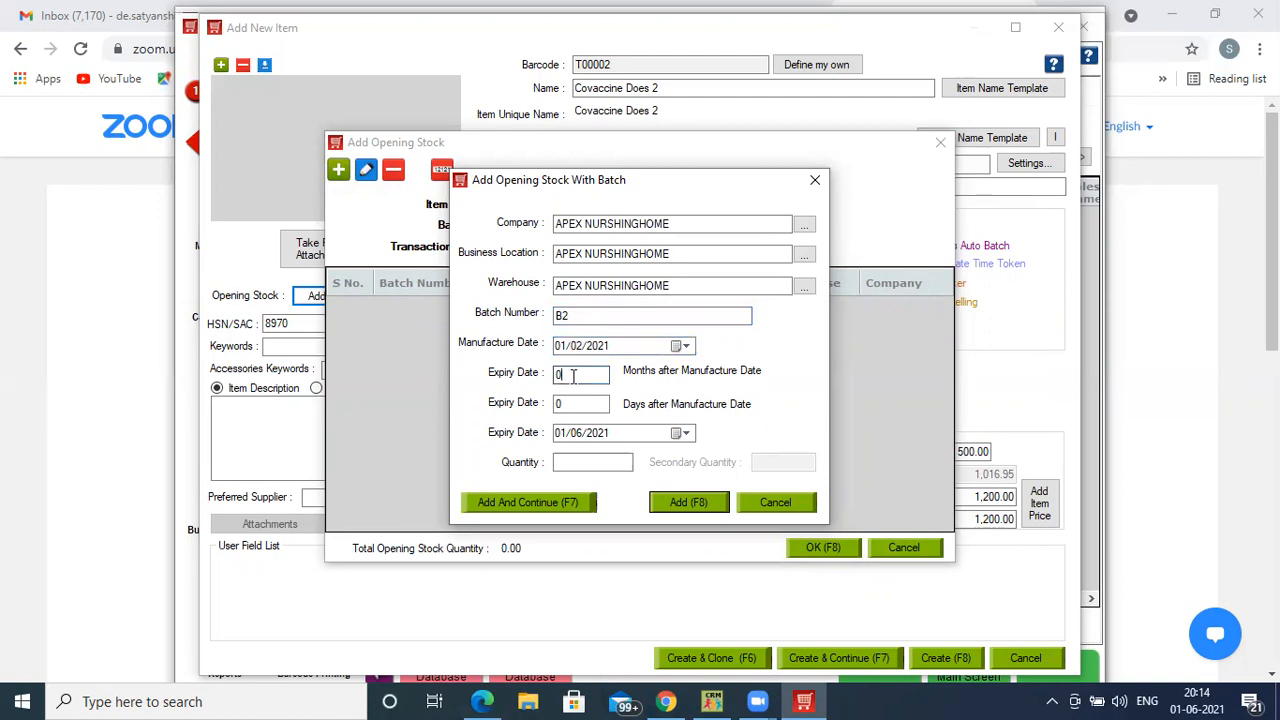
pyautogui.write('24')
pyautogui.click(583, 460)
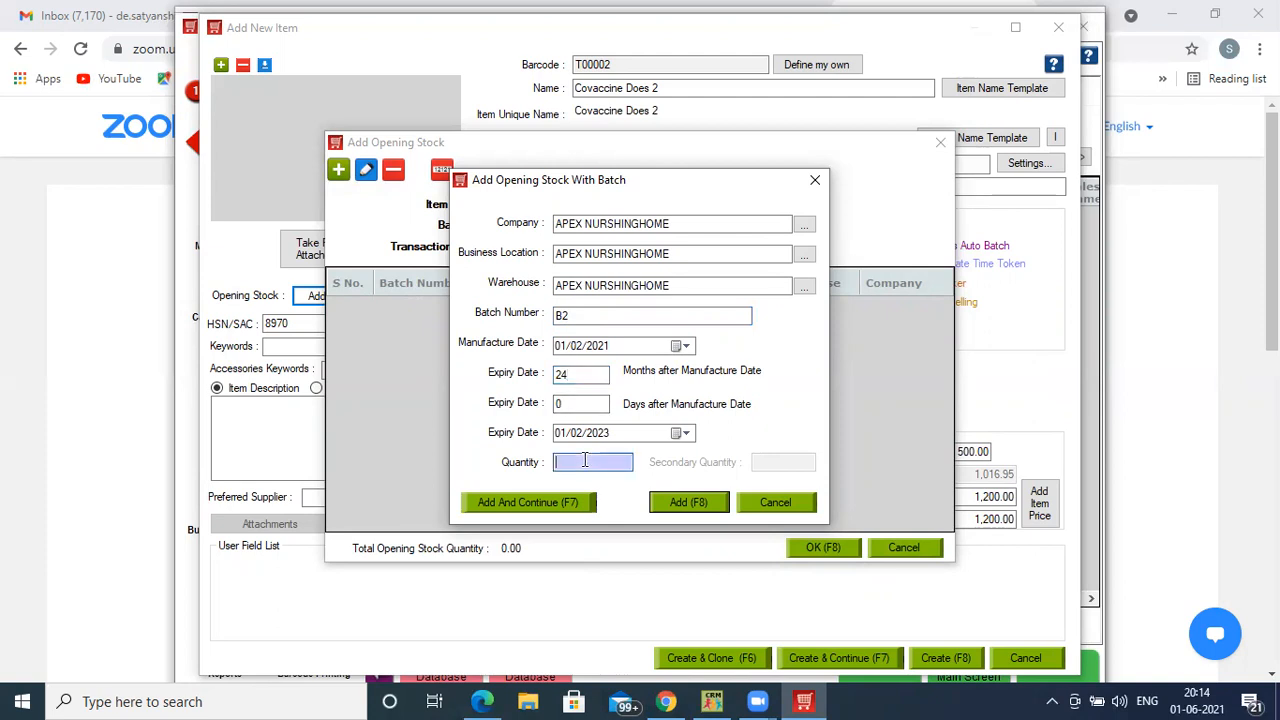
pyautogui.write('50')
pyautogui.click(545, 508)
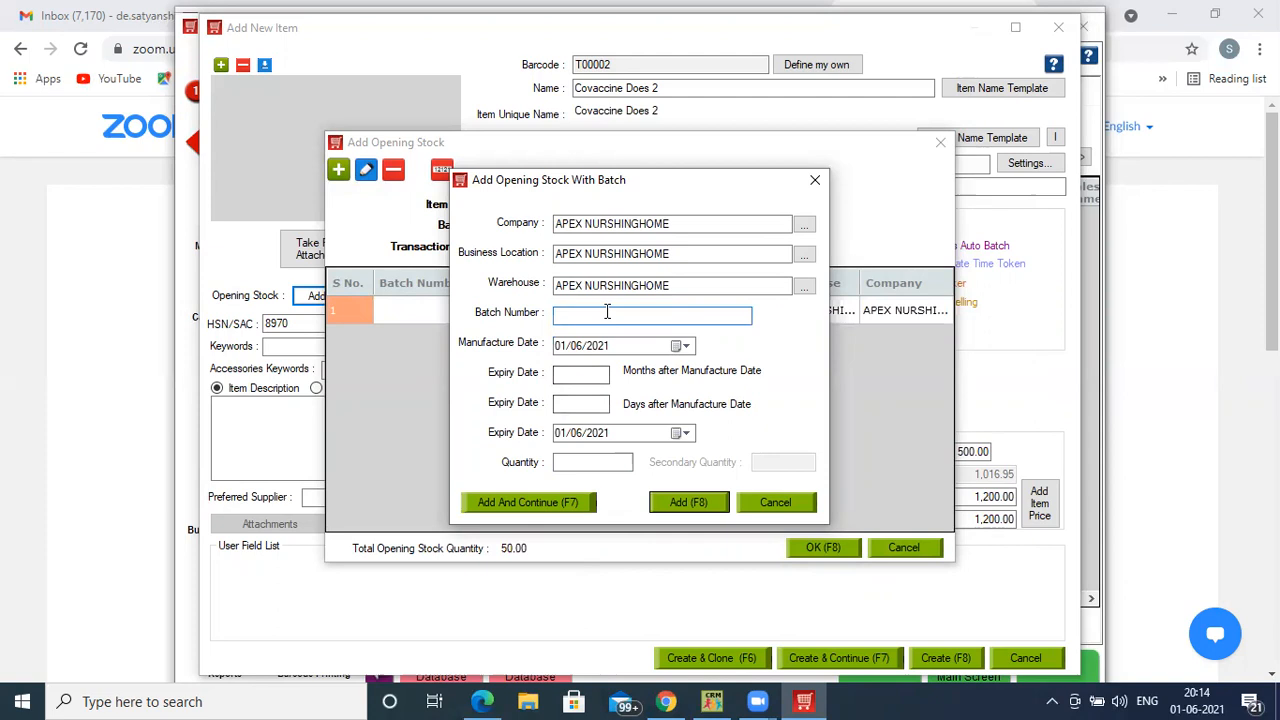
# - Add batch B3 with manufacture month 05, 24-month expiry and quantity 20
pyautogui.write('B3')
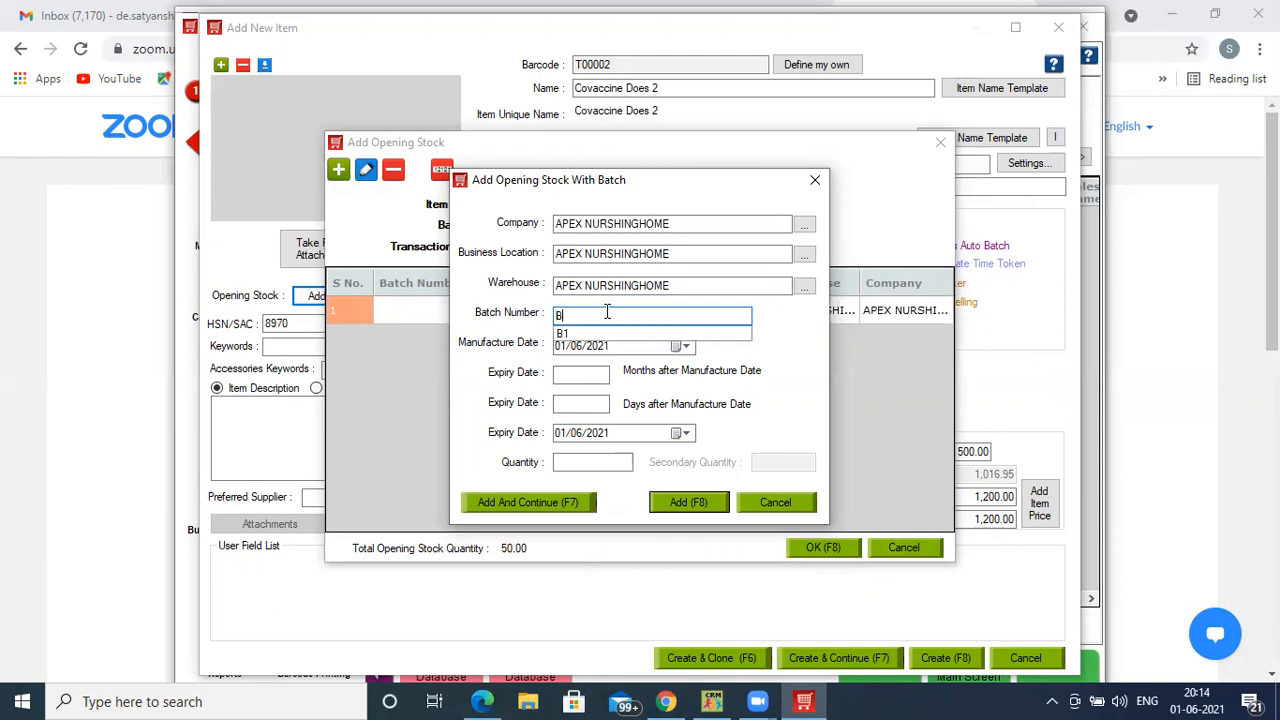
pyautogui.click(566, 350)
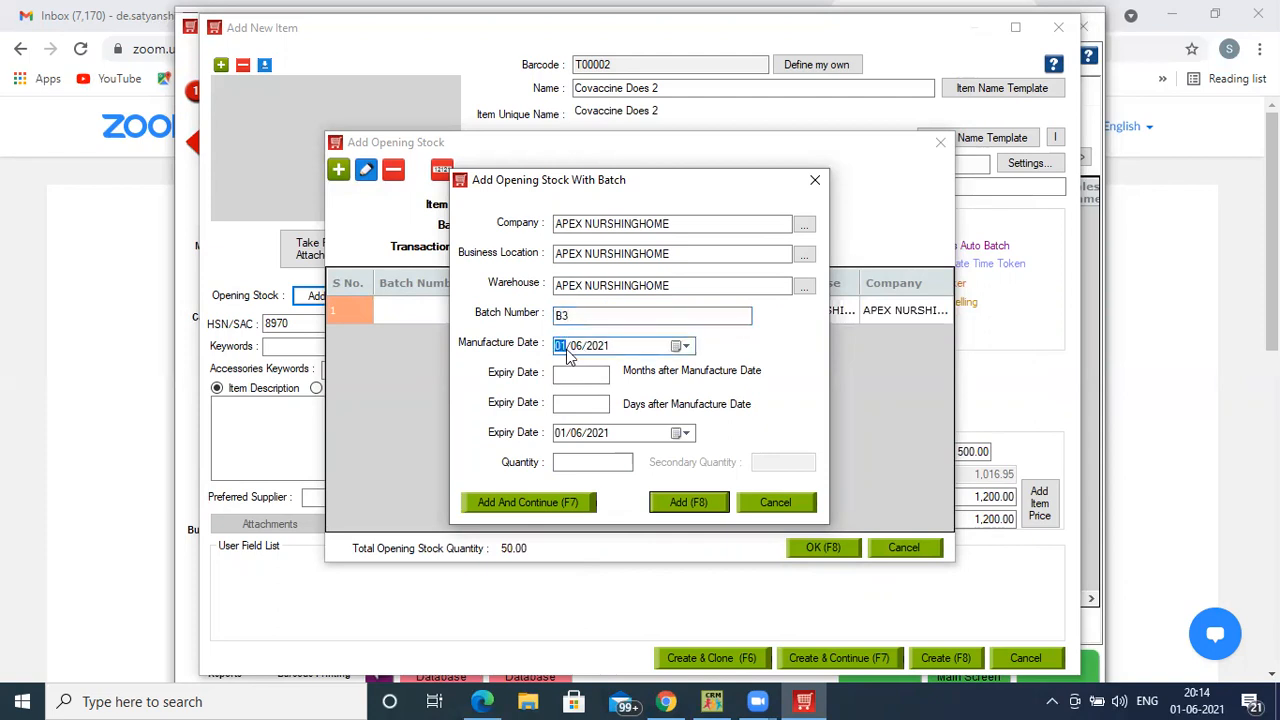
pyautogui.click(579, 349)
pyautogui.write('5')
pyautogui.click(577, 372)
pyautogui.write('24')
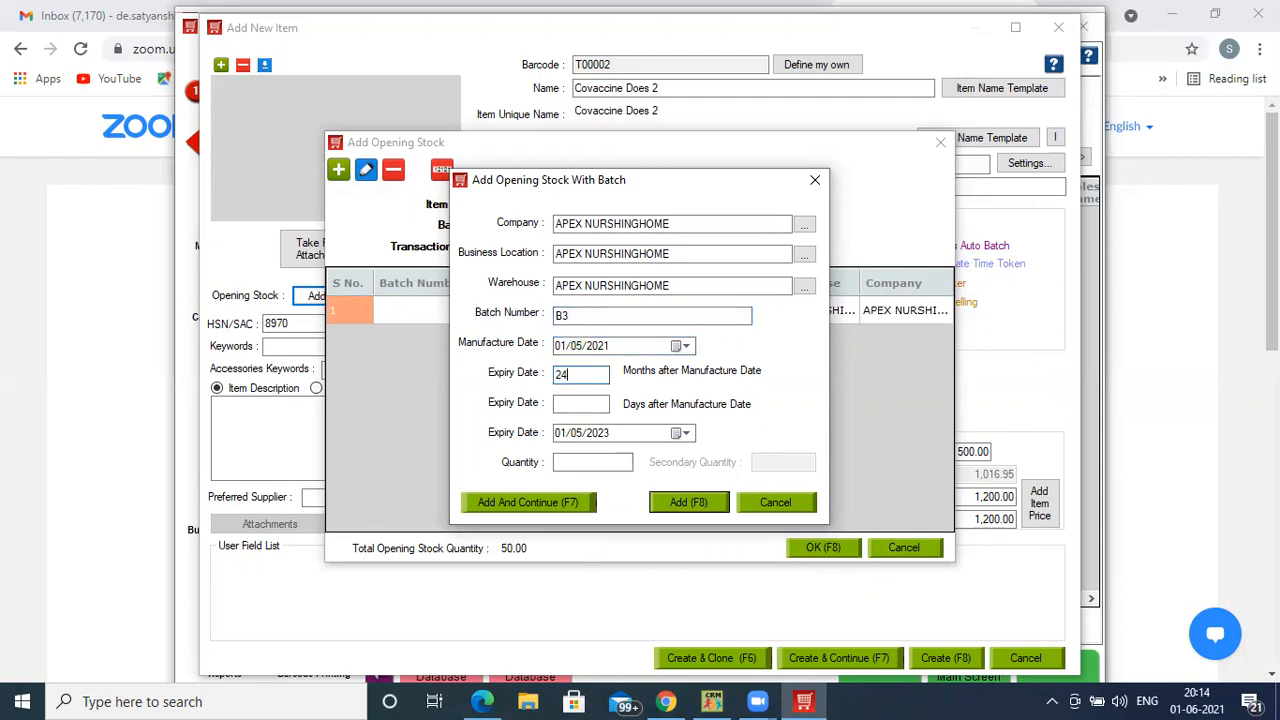
pyautogui.click(570, 462)
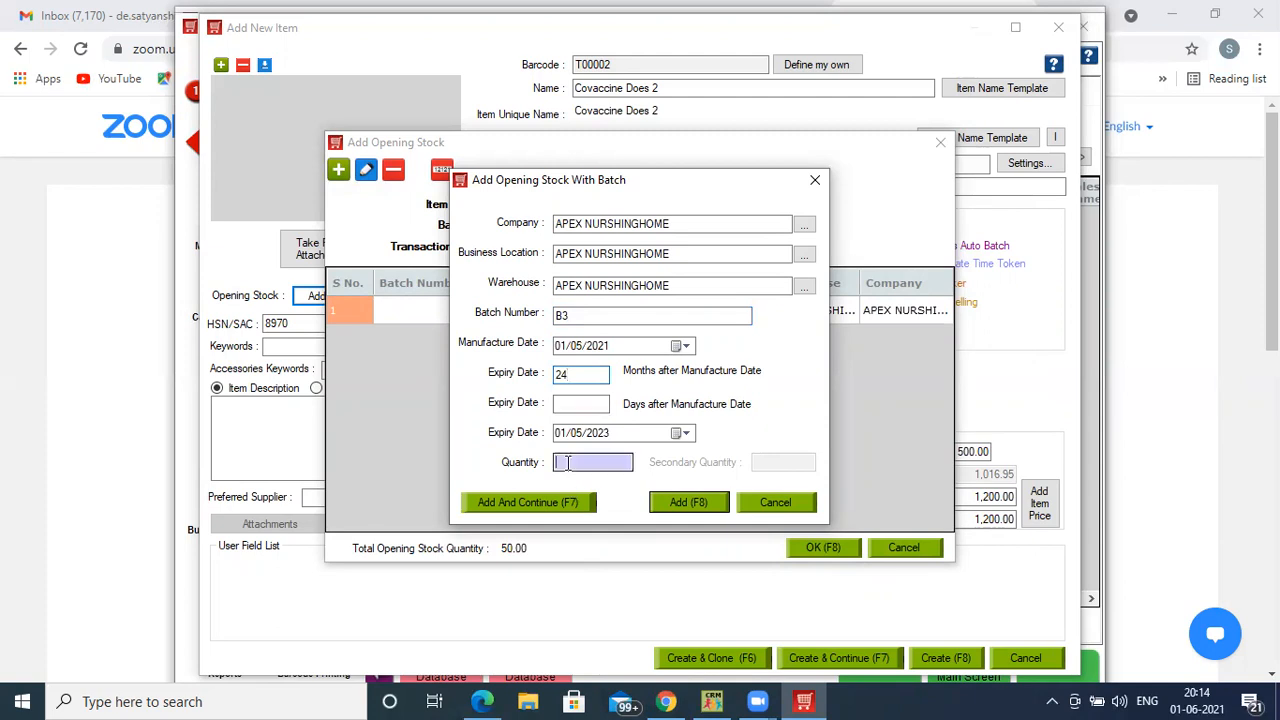
pyautogui.write('20')
pyautogui.click(686, 505)
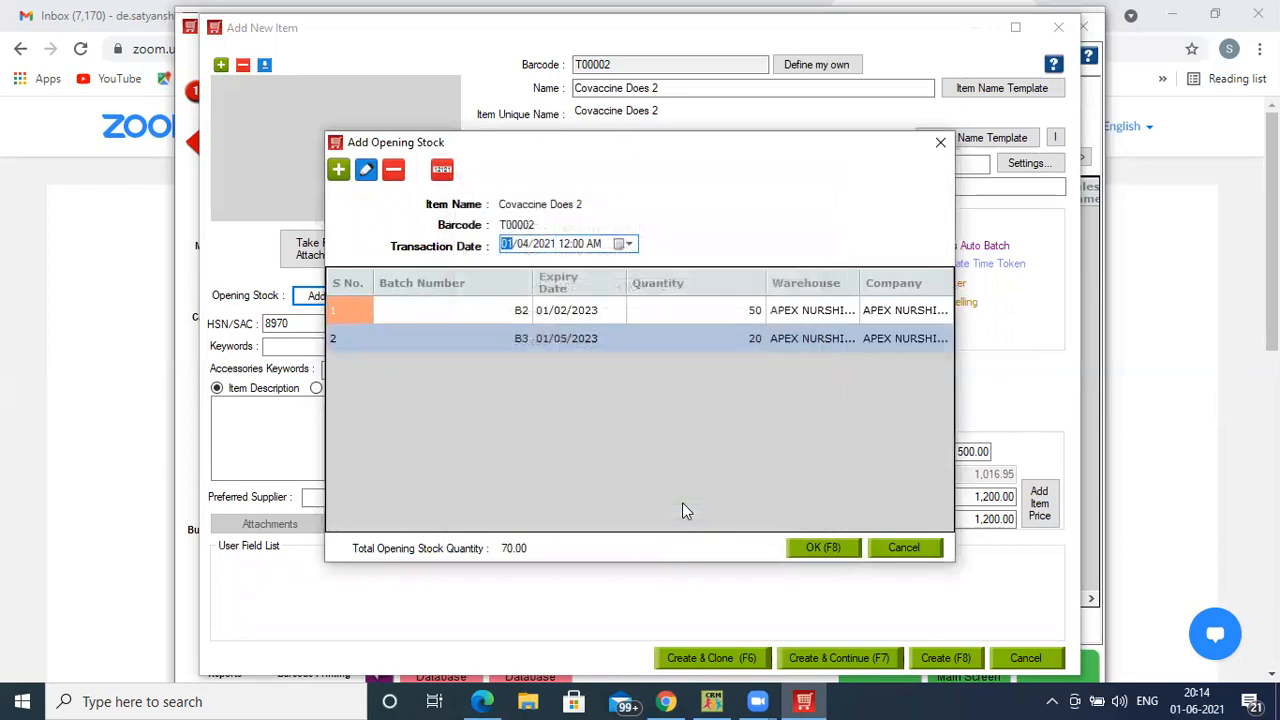
# - Confirm the 70-unit opening stock, save Covaccine Does 2, and open the Customers list
pyautogui.click(812, 548)
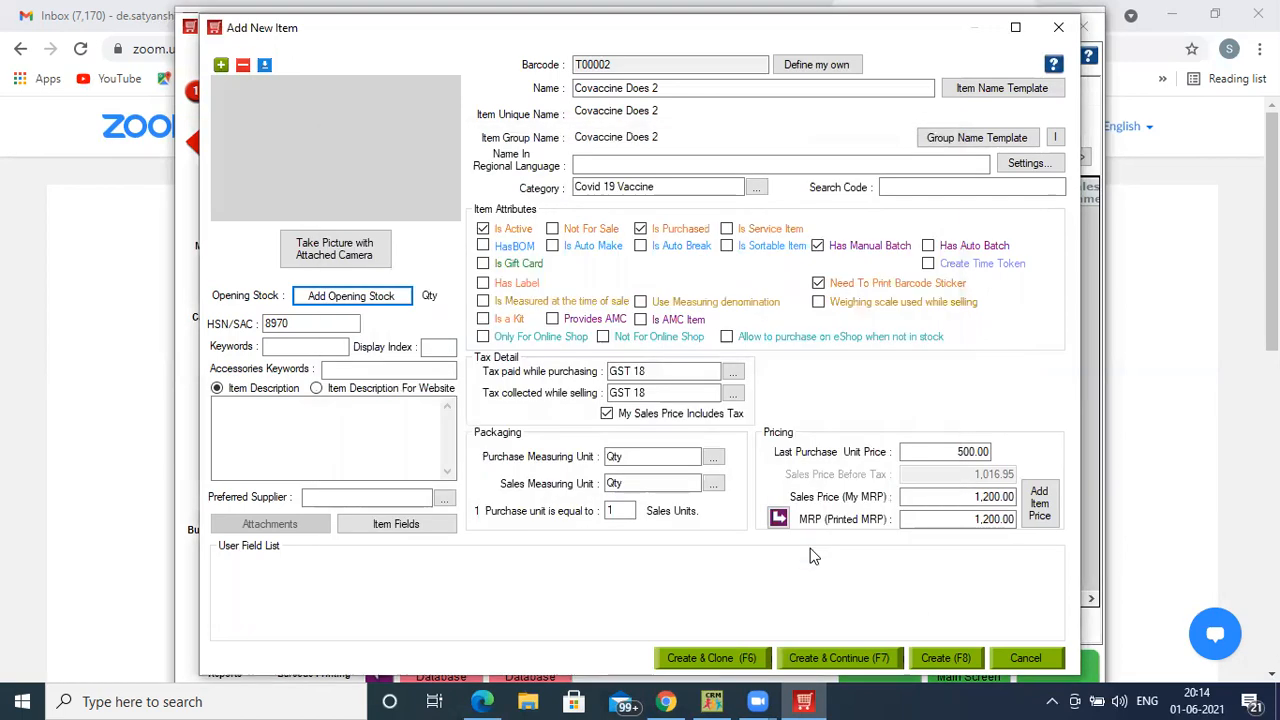
pyautogui.click(941, 658)
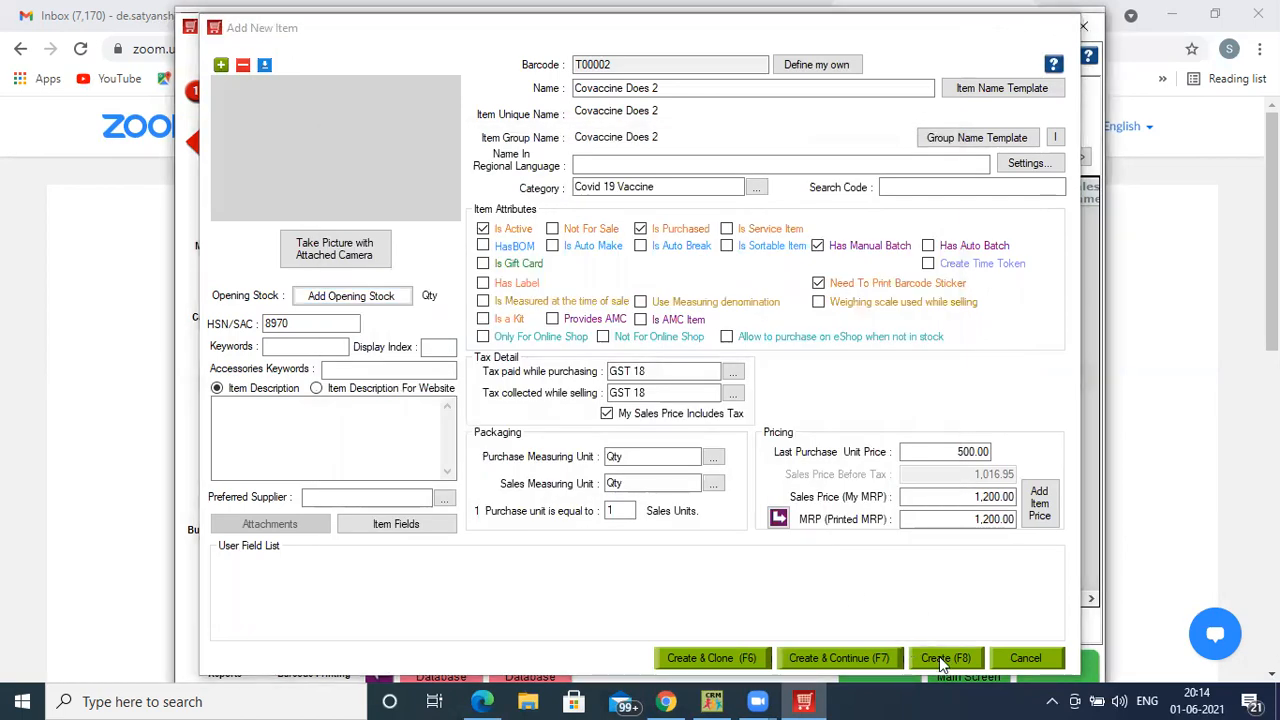
pyautogui.click(379, 94)
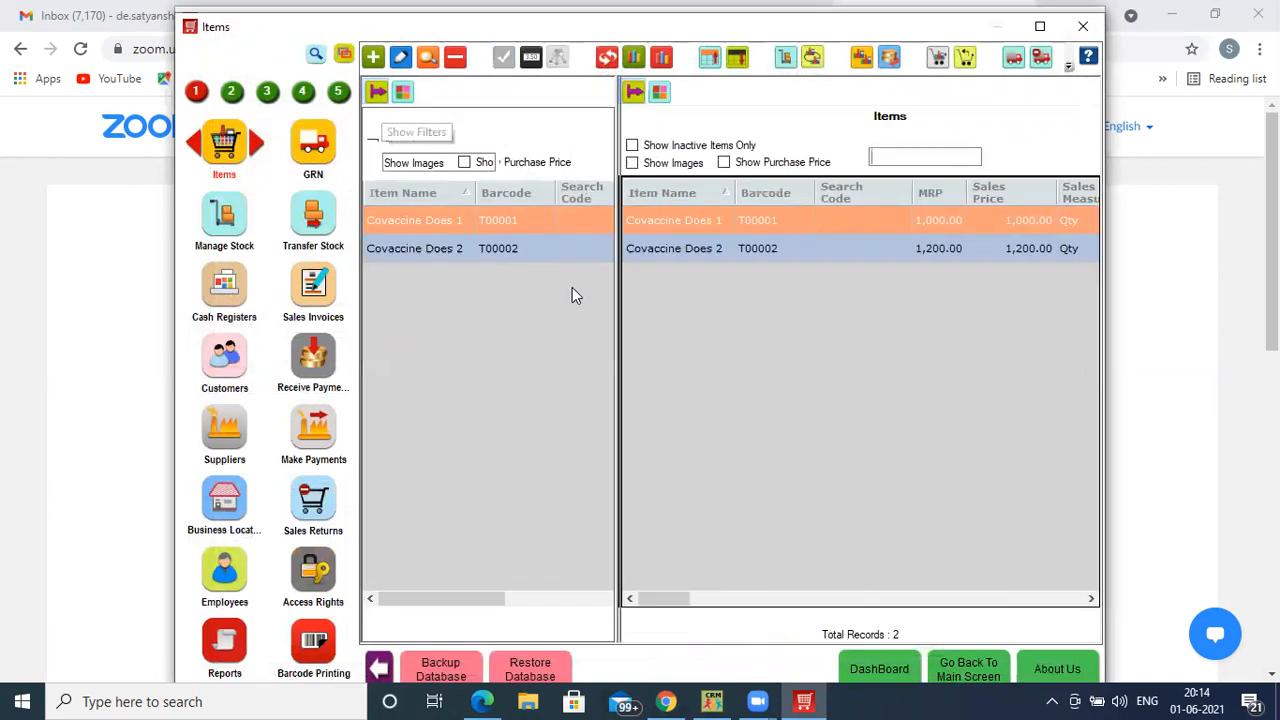
pyautogui.click(404, 93)
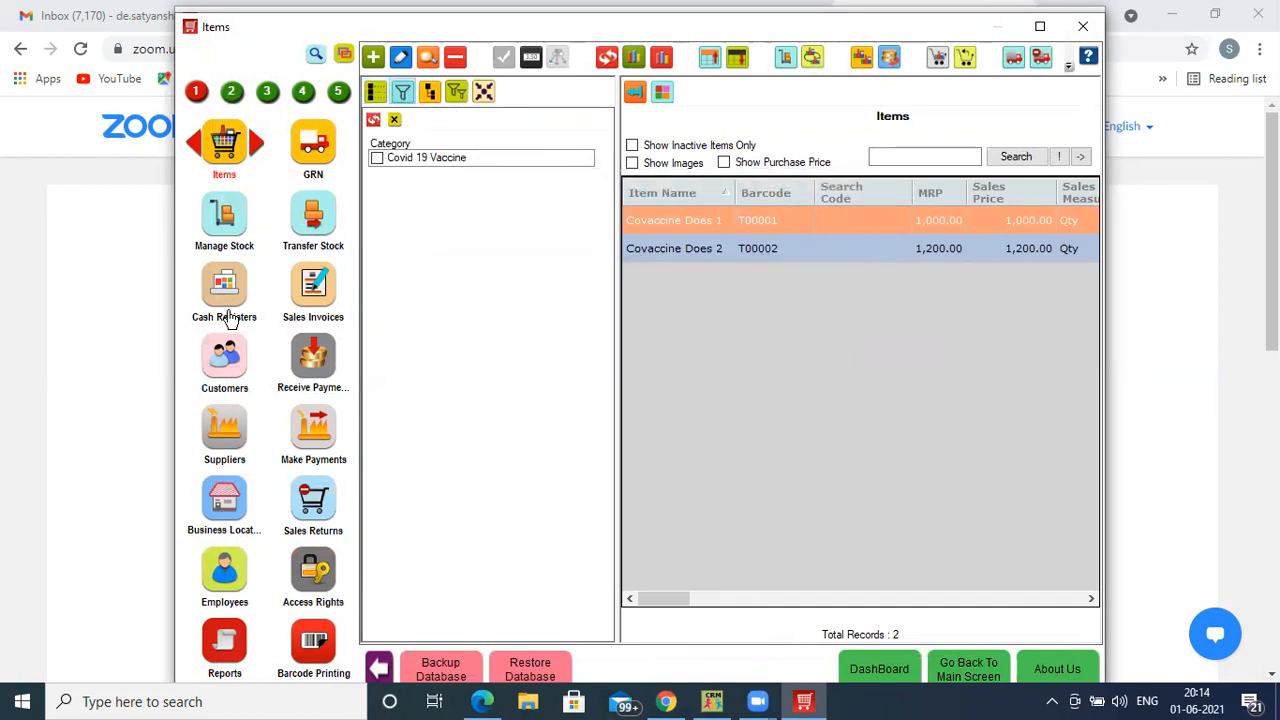
pyautogui.click(231, 356)
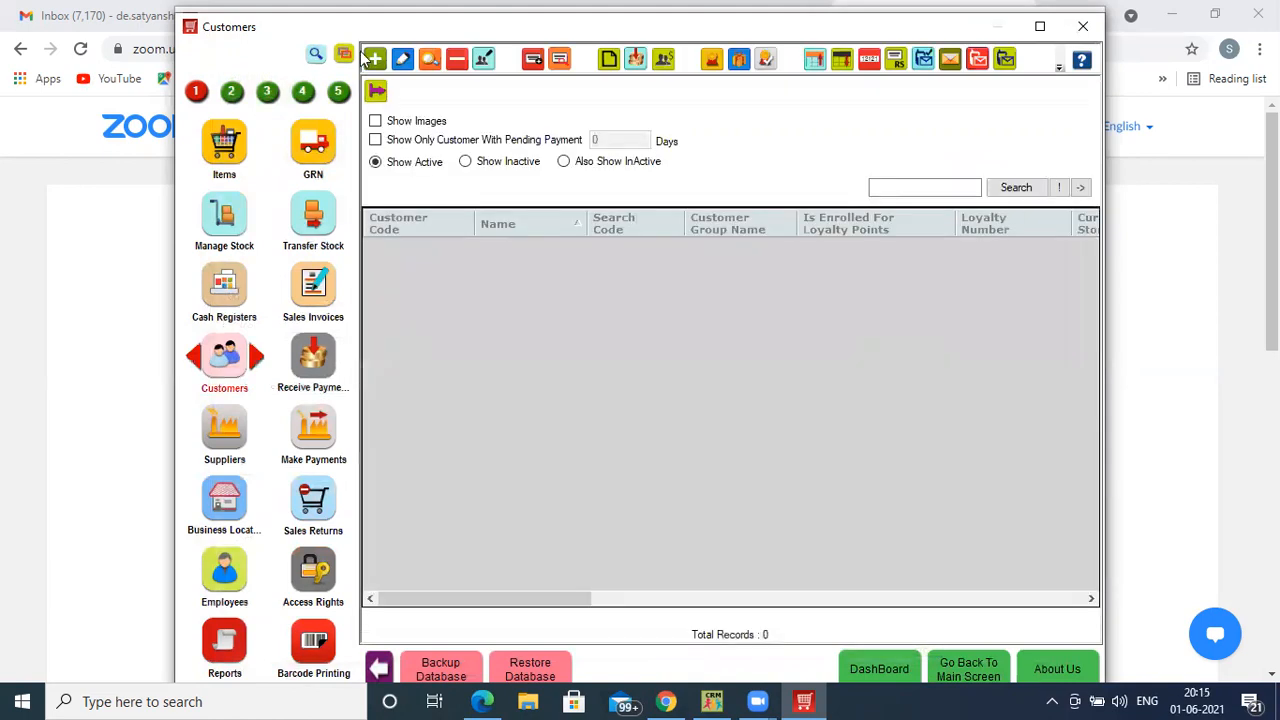
# - Start a new customer record and fill in the customer's full name and first address line
pyautogui.click(375, 58)
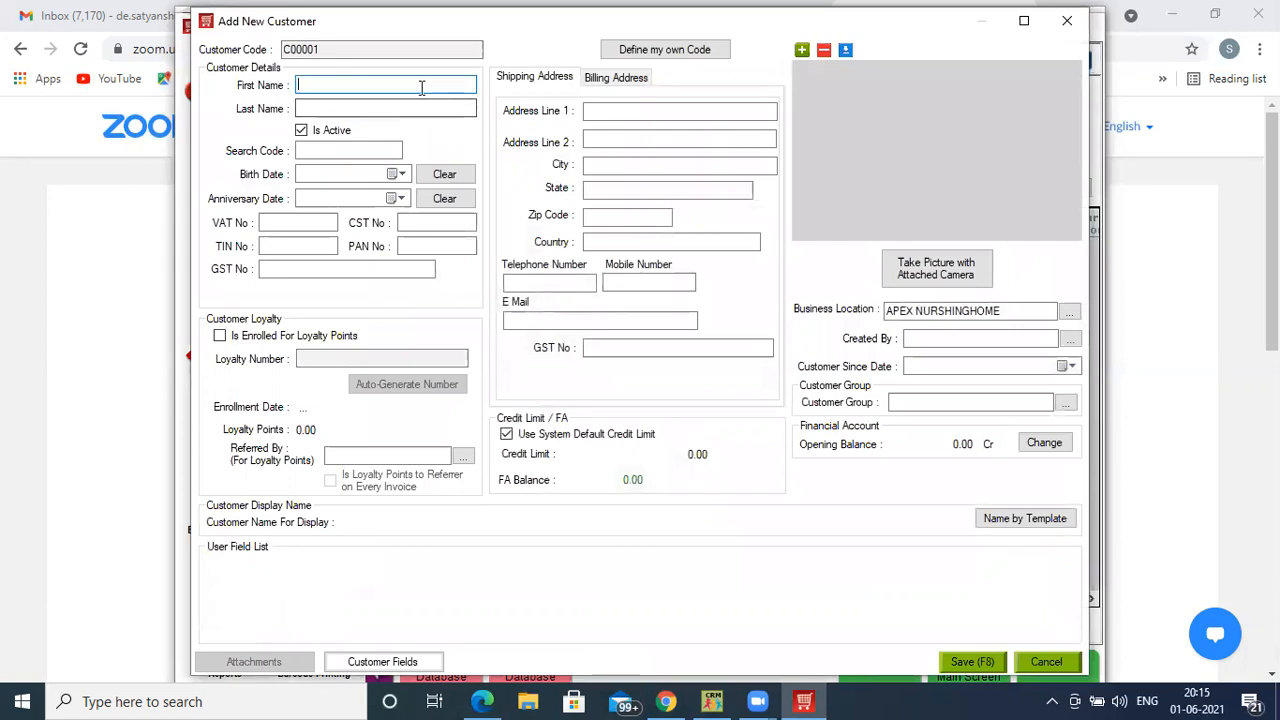
pyautogui.click(629, 112)
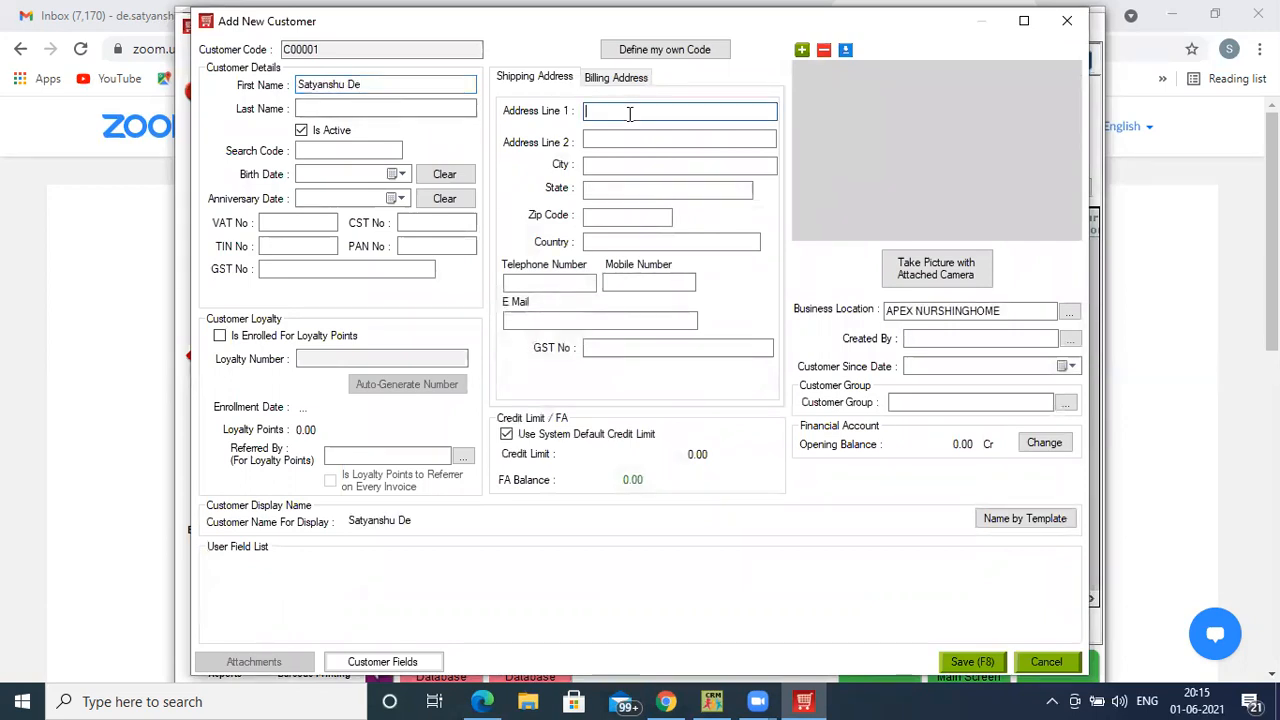
# - Set the customer's birth date to 01/01/1980 and the search code to AADHAR CARD No1
pyautogui.click(398, 176)
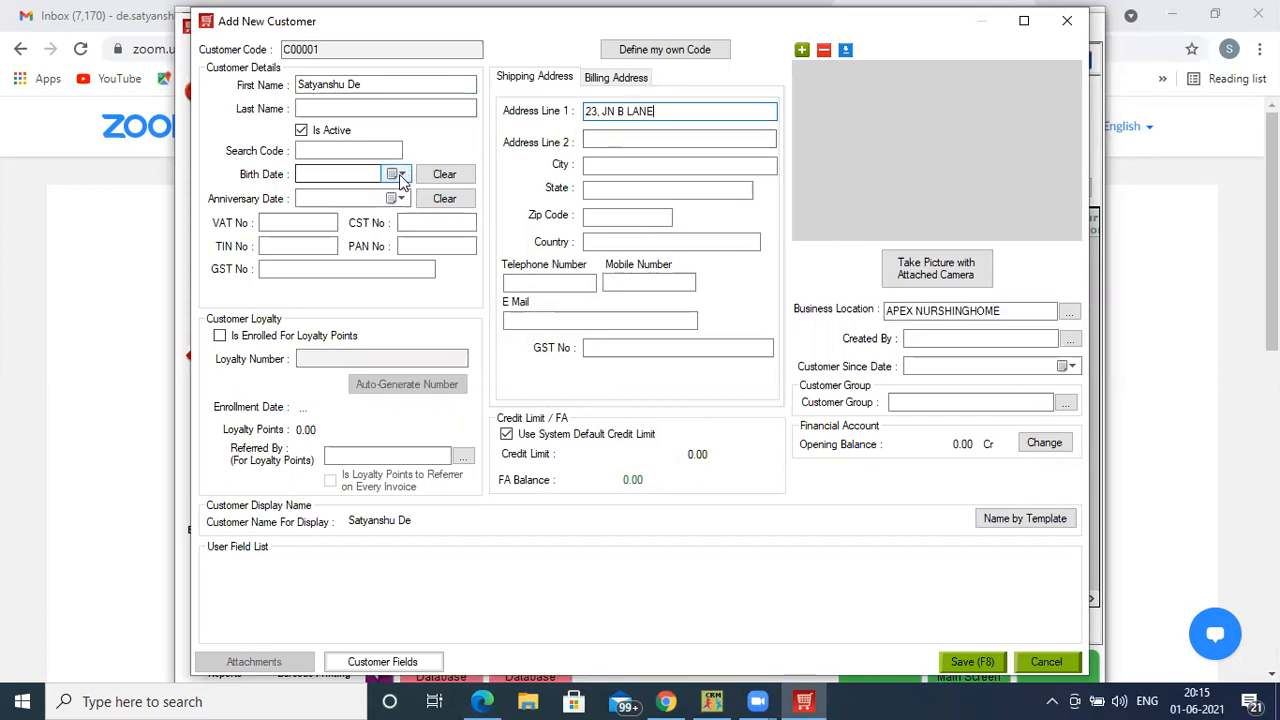
pyautogui.click(390, 176)
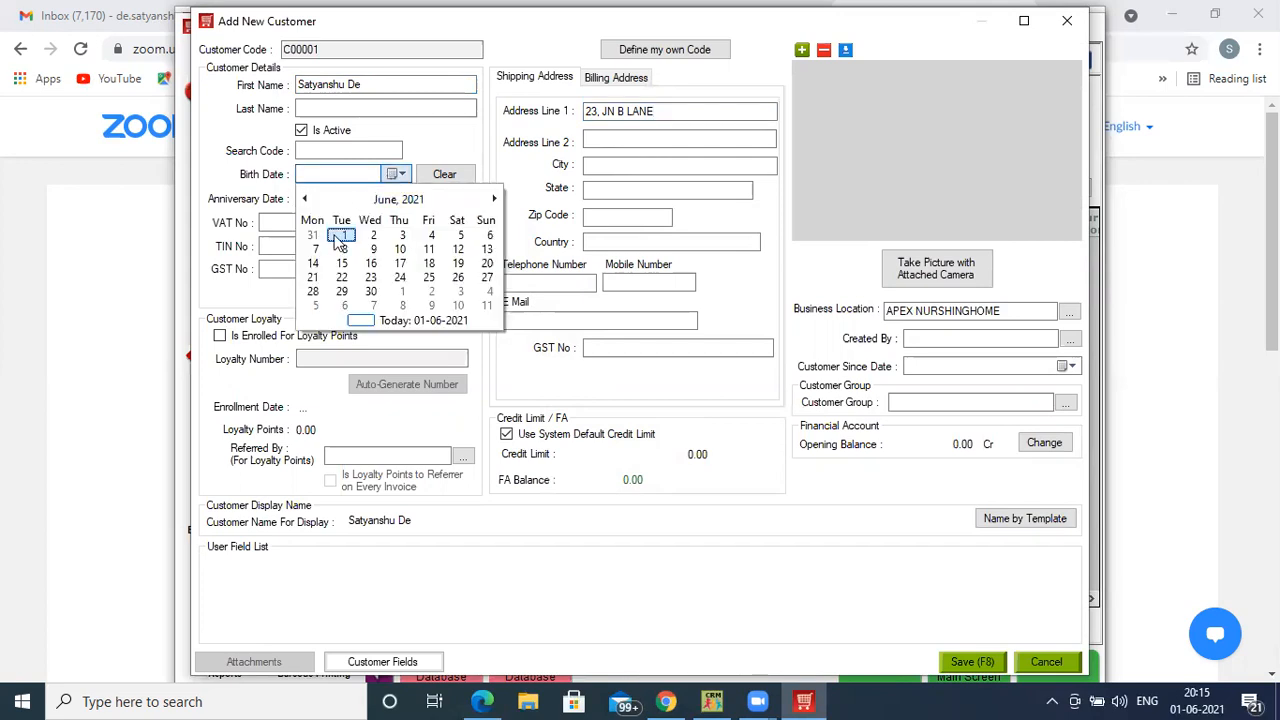
pyautogui.click(336, 240)
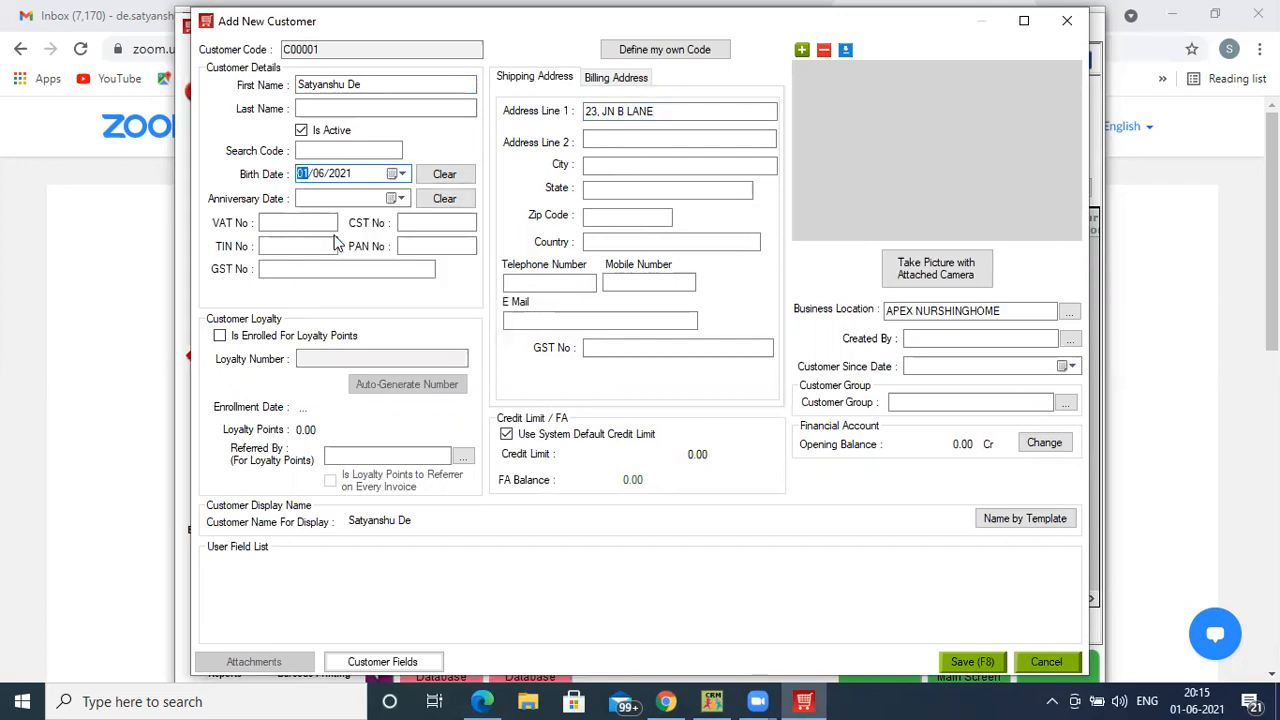
pyautogui.press('Right')
pyautogui.press('Right')
pyautogui.write('1980')
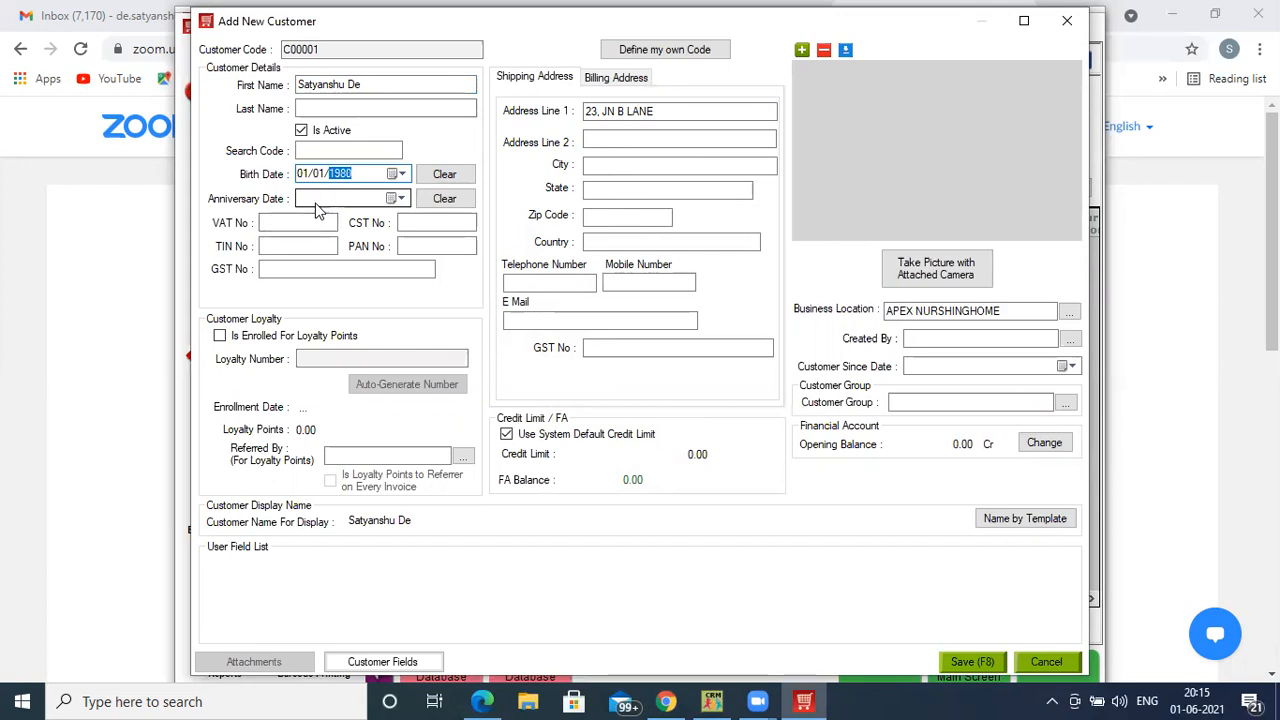
pyautogui.click(315, 197)
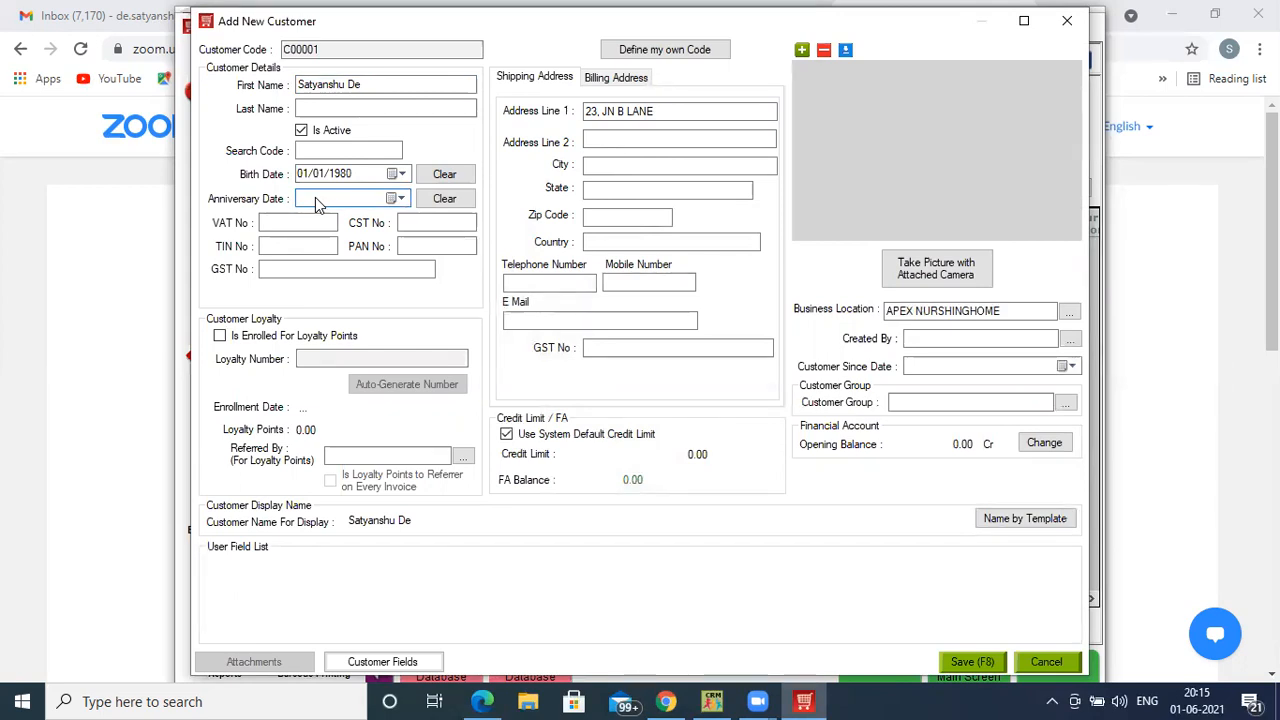
pyautogui.click(323, 150)
pyautogui.write('AAD')
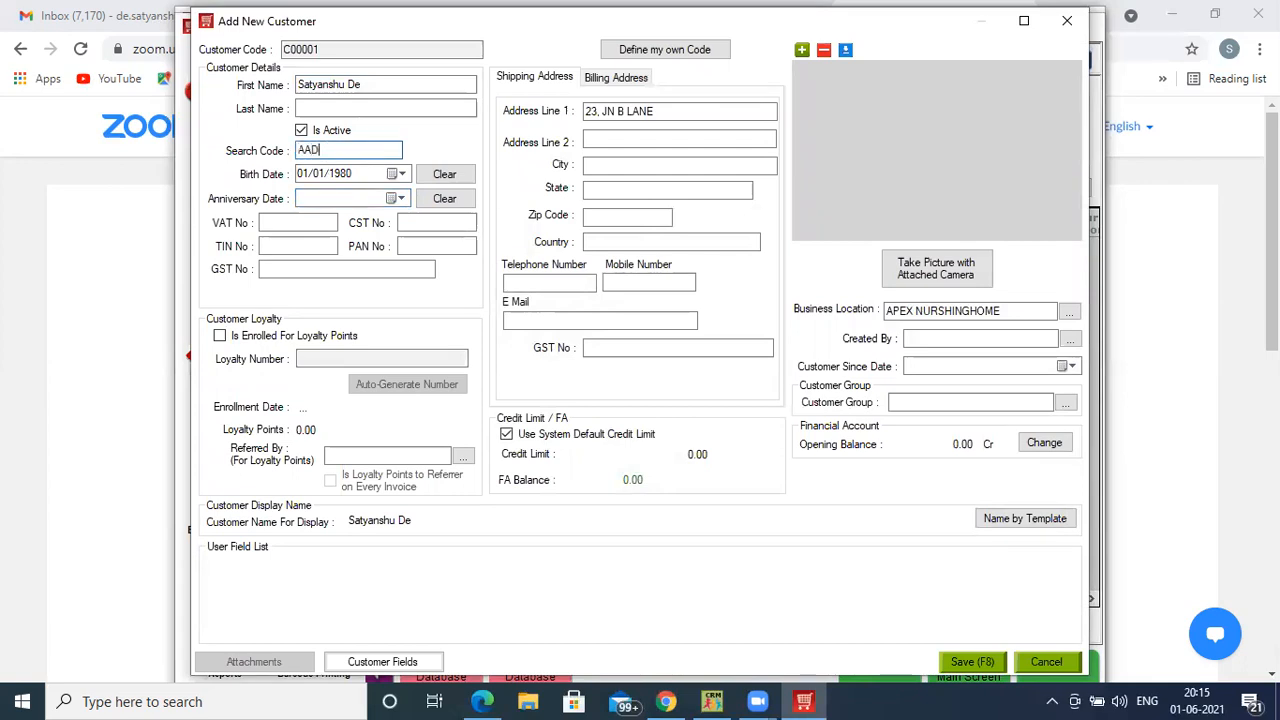
pyautogui.write('HAR CARD No1')
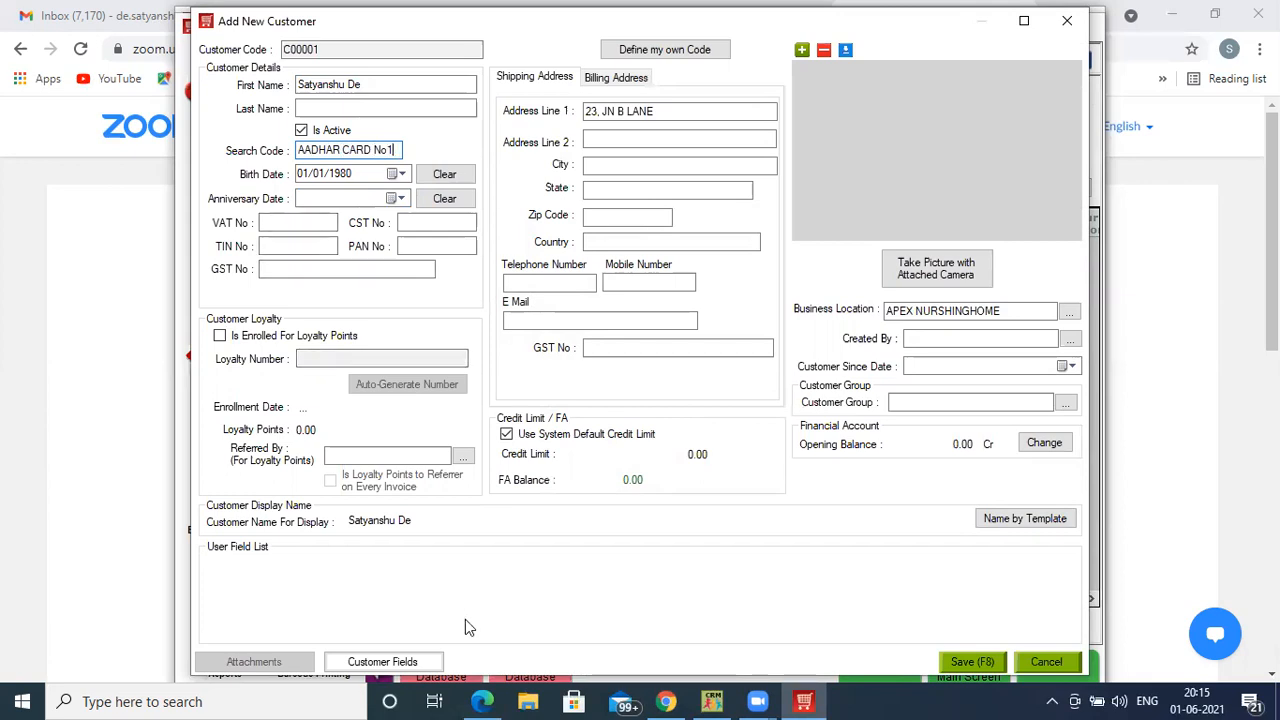
pyautogui.click(400, 665)
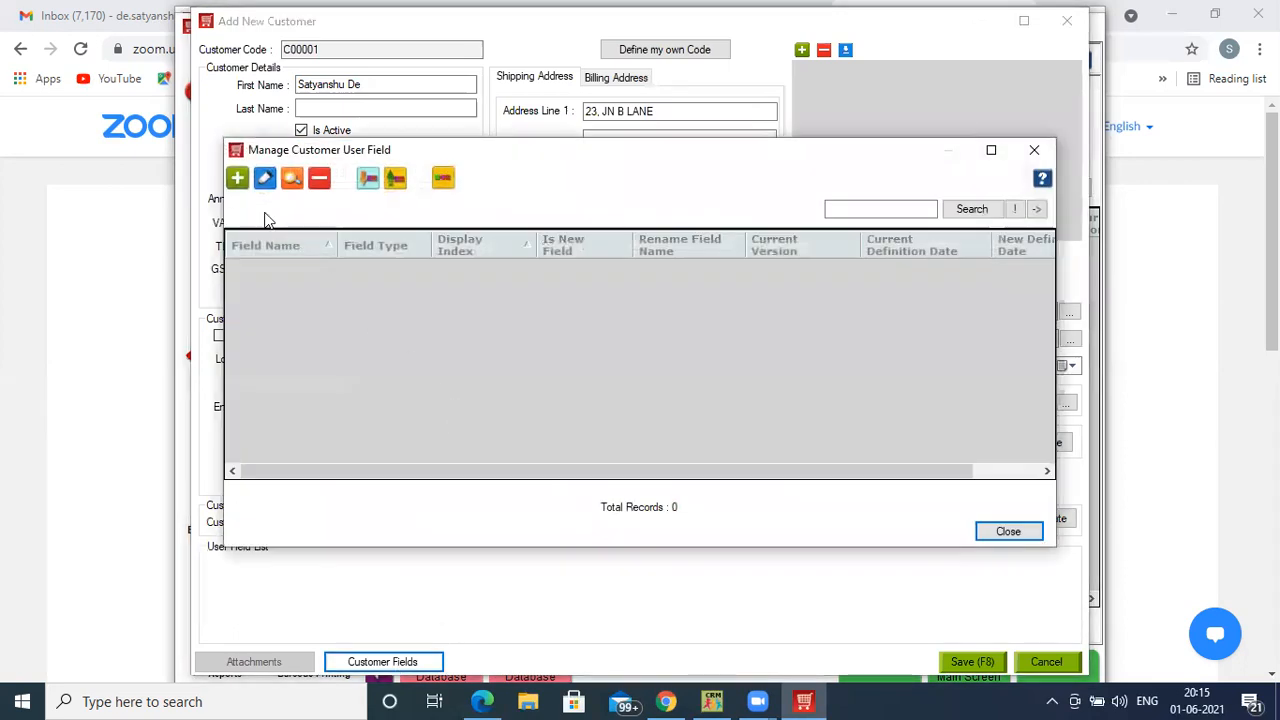
# - Create a Lookup Value customer field named AGE
pyautogui.click(240, 178)
pyautogui.click(631, 293)
pyautogui.write('AGE')
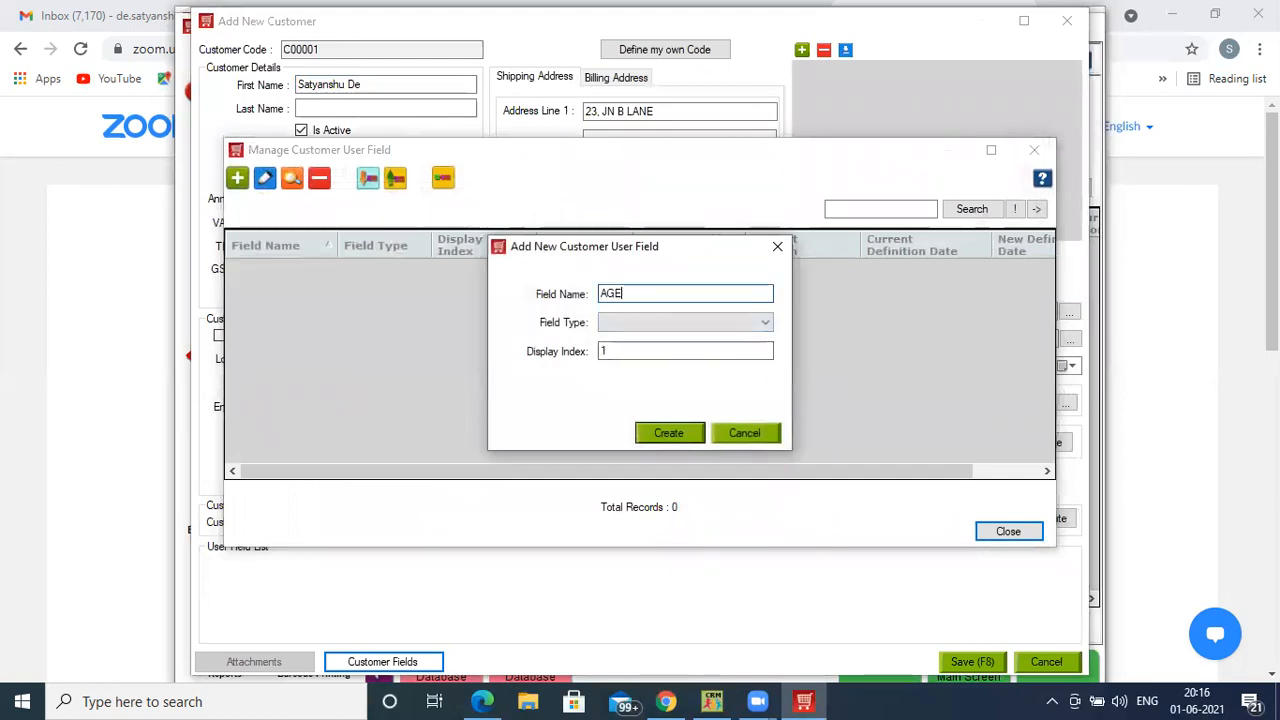
pyautogui.click(630, 320)
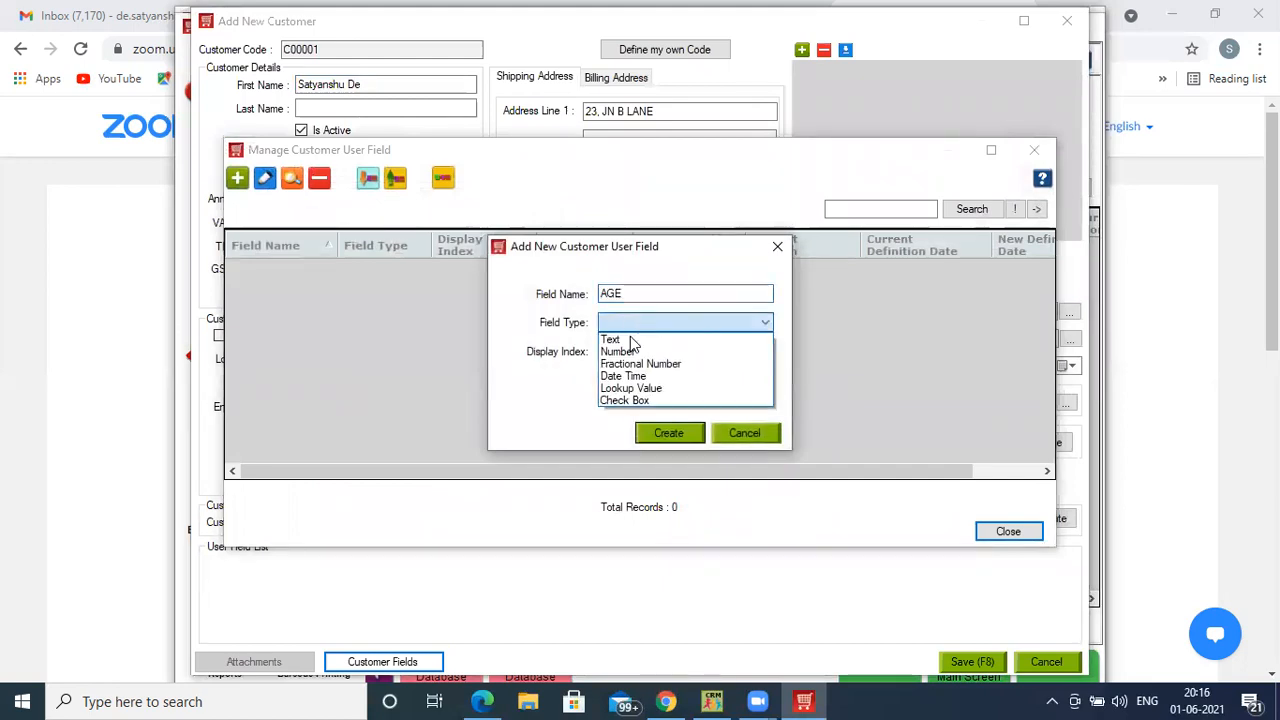
pyautogui.click(630, 388)
pyautogui.click(660, 433)
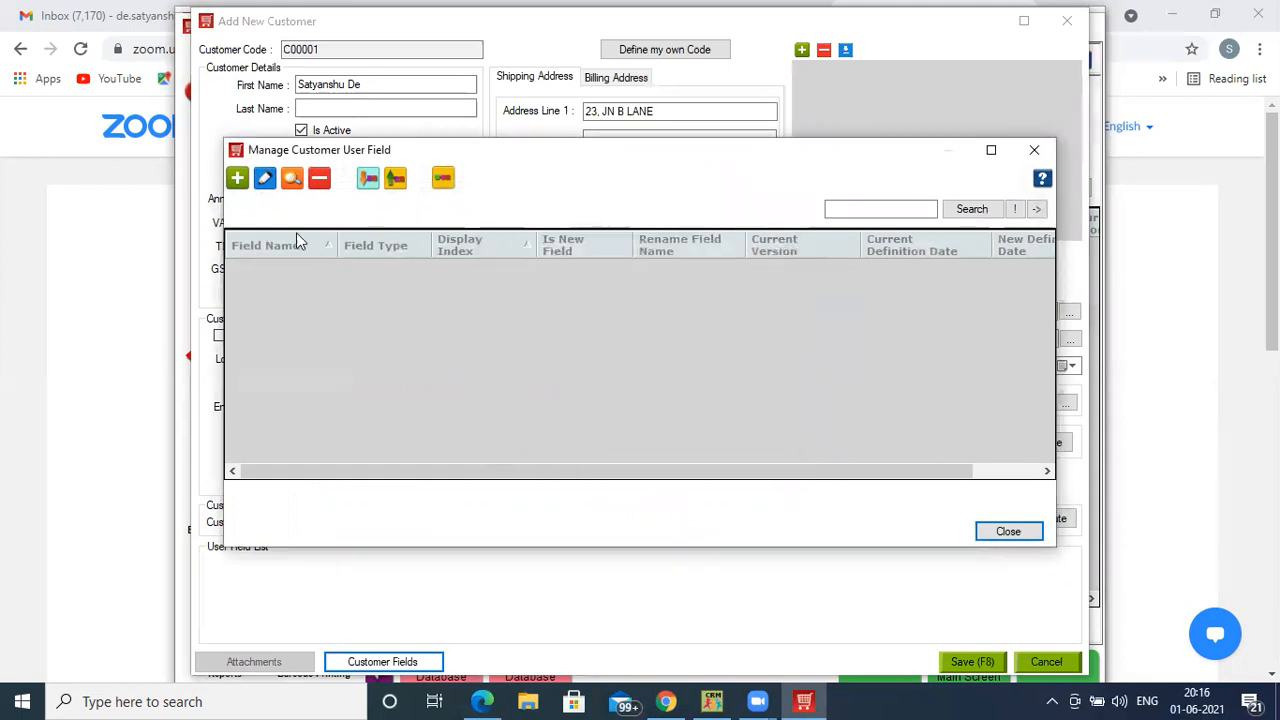
# - Create Check Box customer fields Dose 1 and Does 2, dismissing the HDCRM login prompt
pyautogui.click(237, 179)
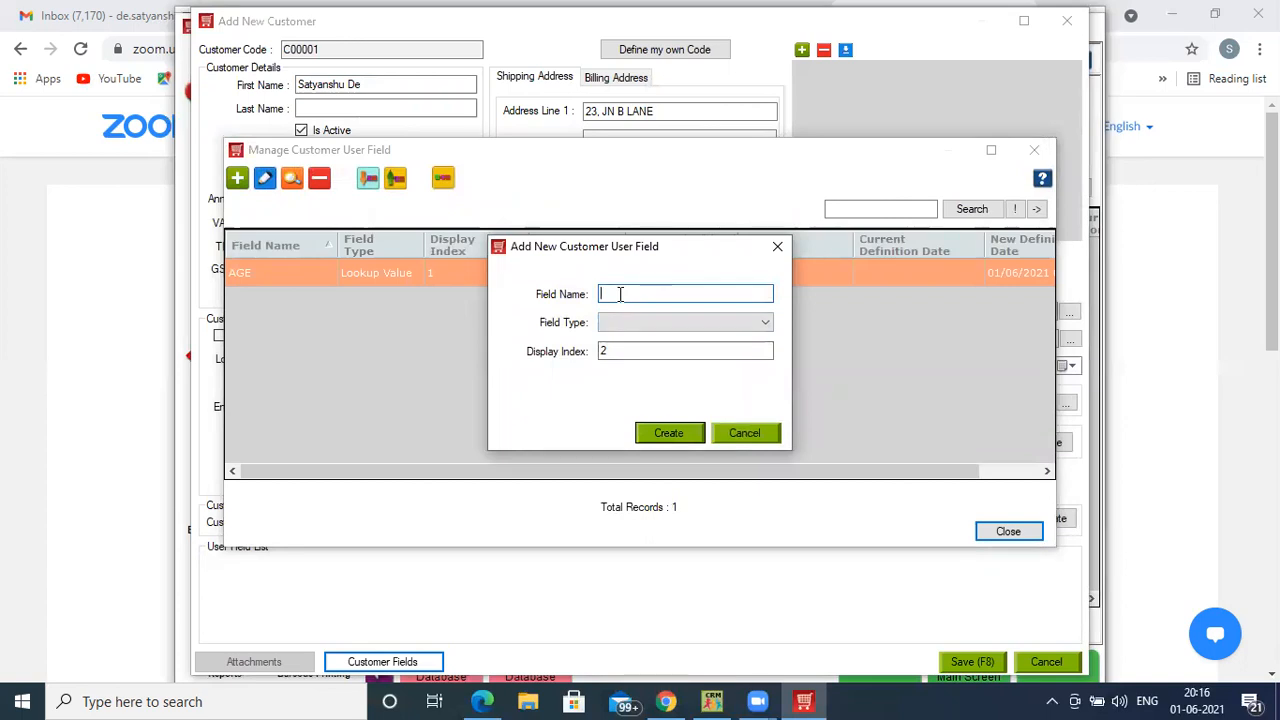
pyautogui.write('Dose 1')
pyautogui.click(636, 322)
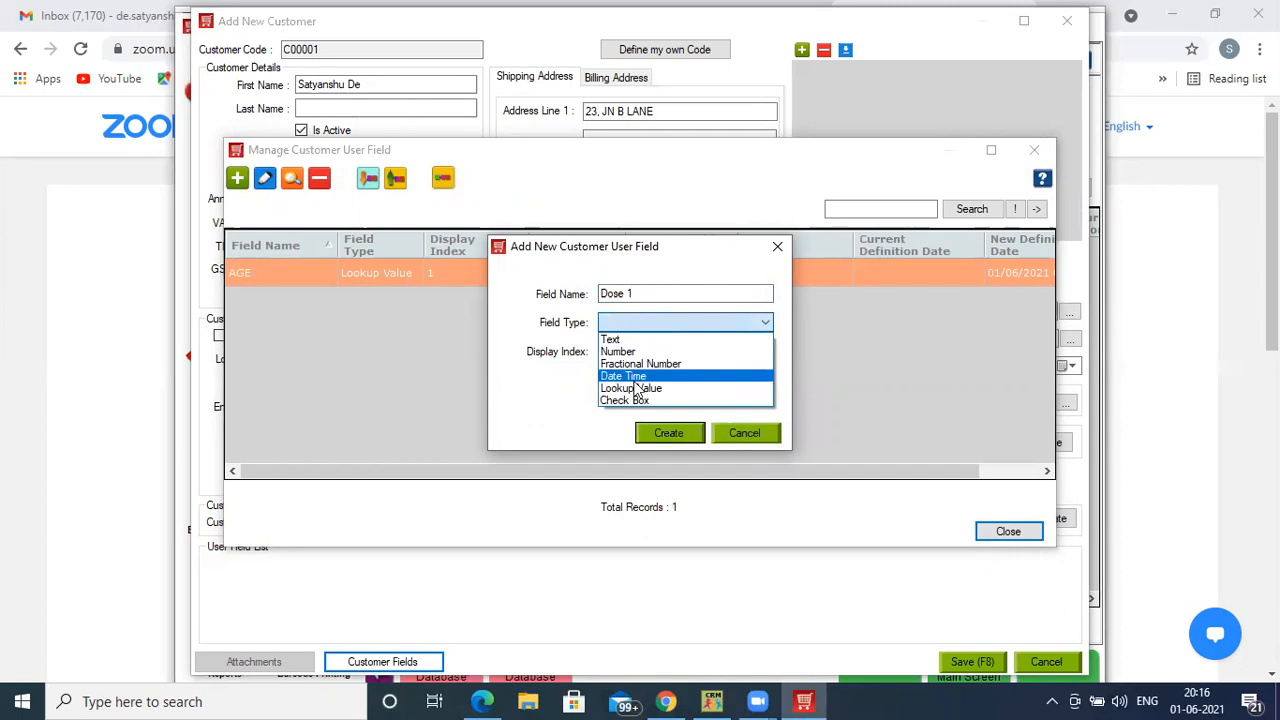
pyautogui.click(625, 400)
pyautogui.click(662, 433)
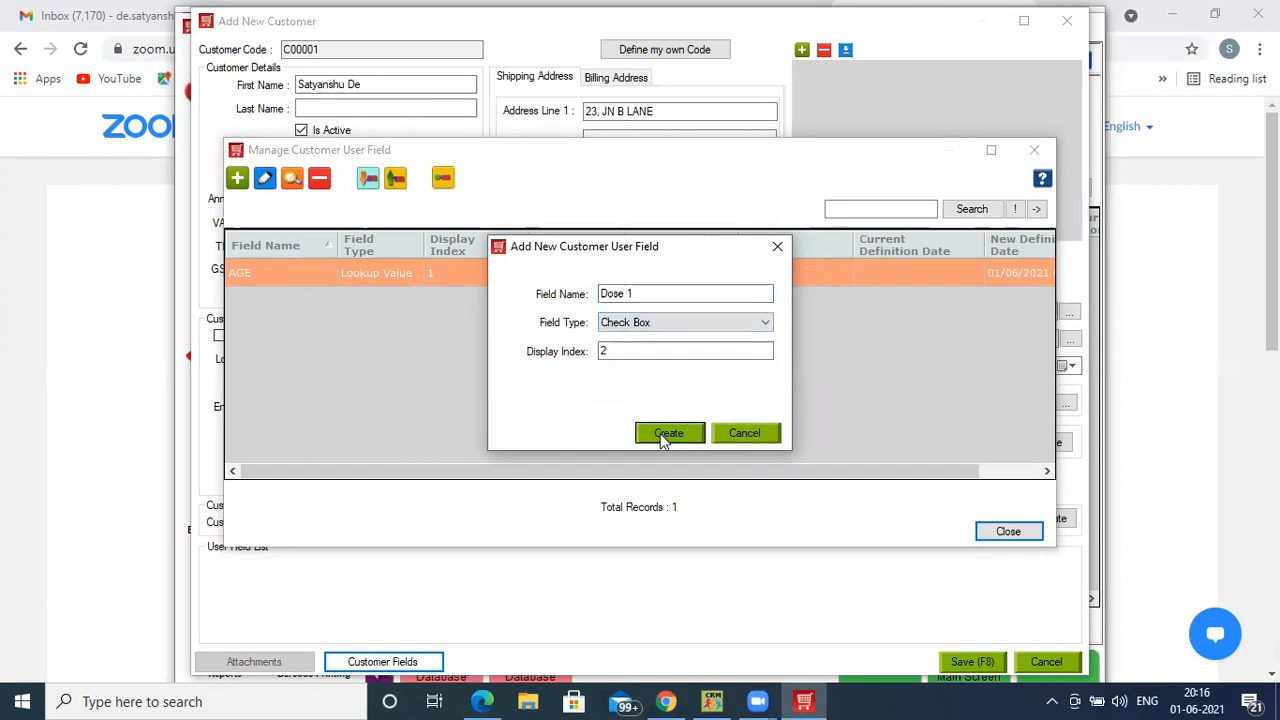
pyautogui.click(237, 178)
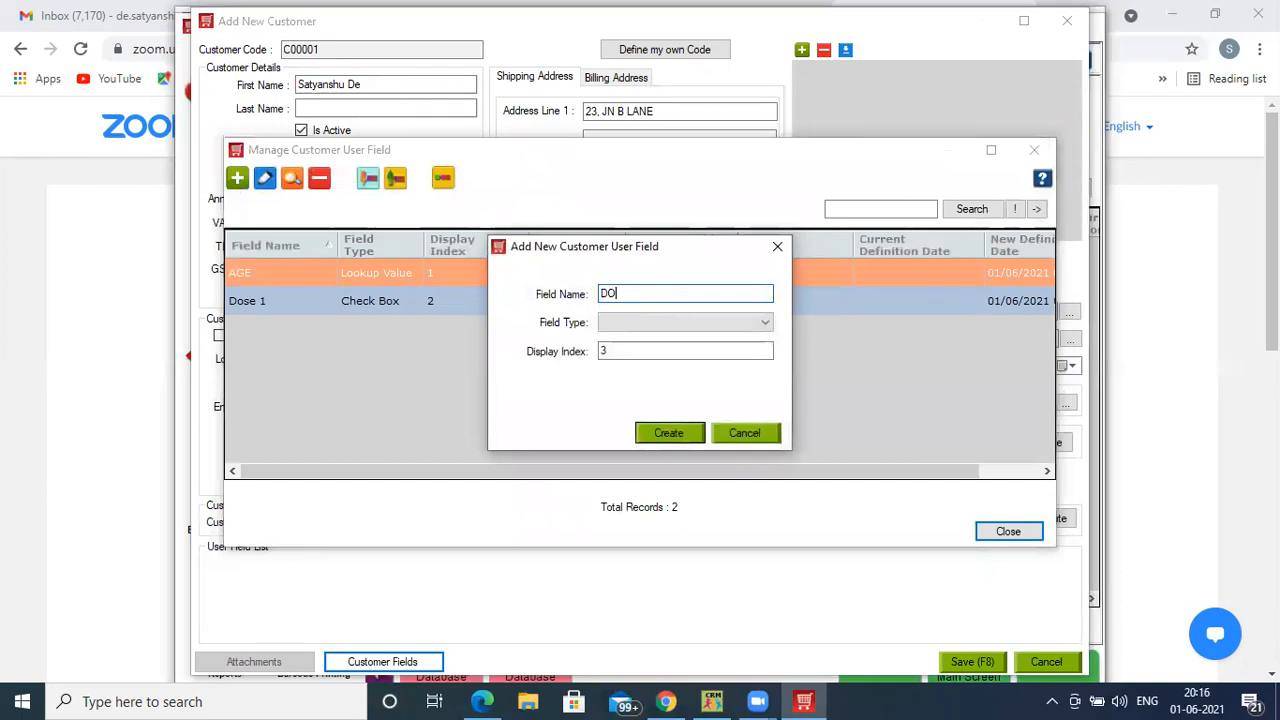
pyautogui.press('BackSpace')
pyautogui.write('oes ')
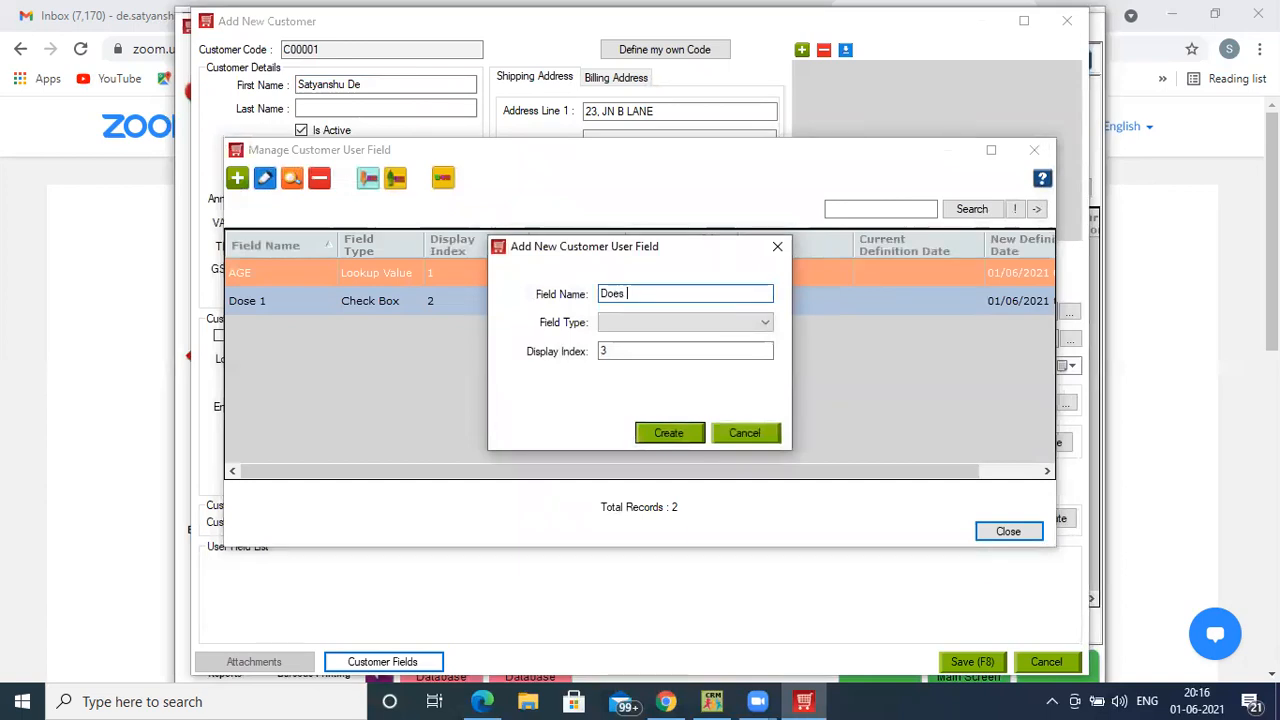
pyautogui.write('2')
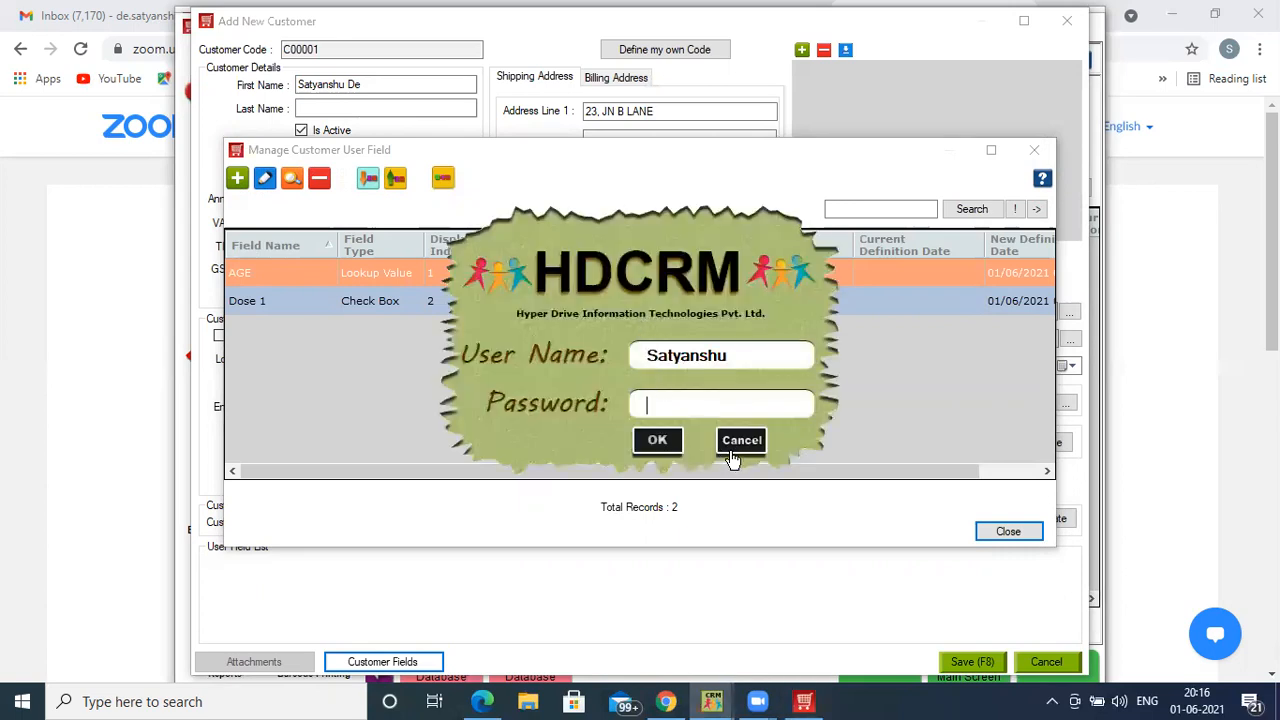
pyautogui.click(731, 448)
pyautogui.click(646, 326)
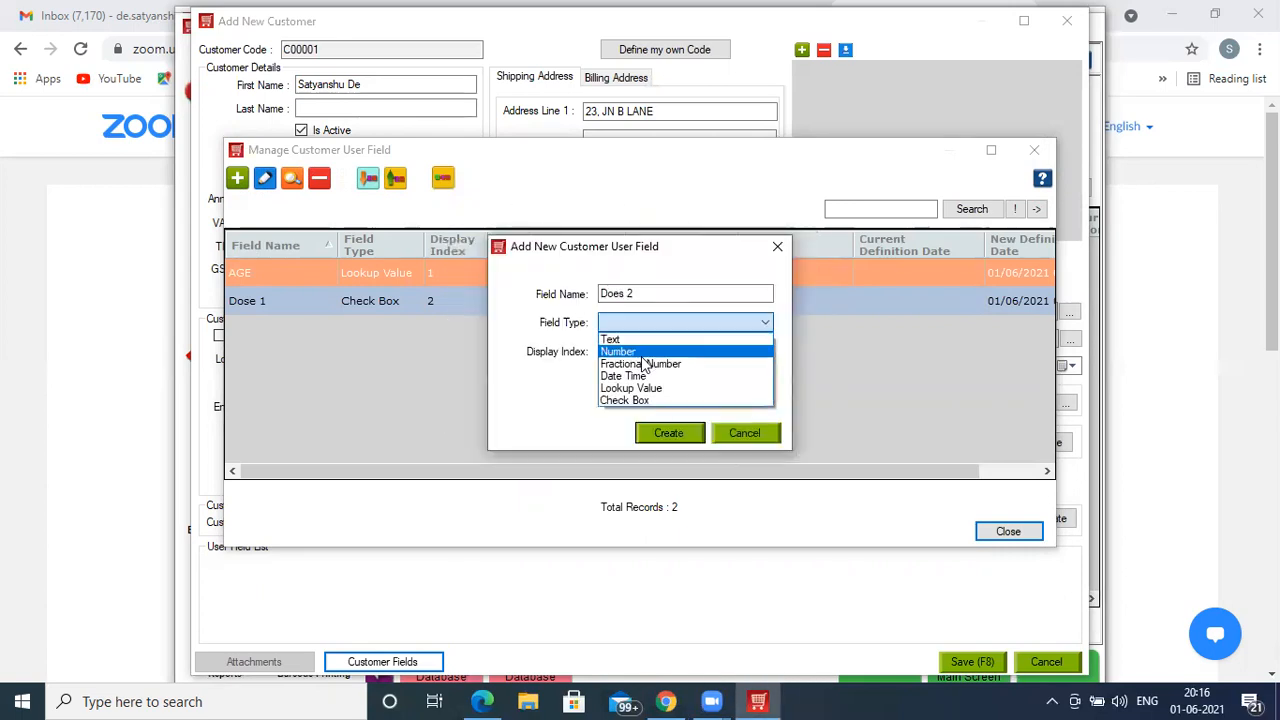
pyautogui.click(642, 400)
pyautogui.click(665, 433)
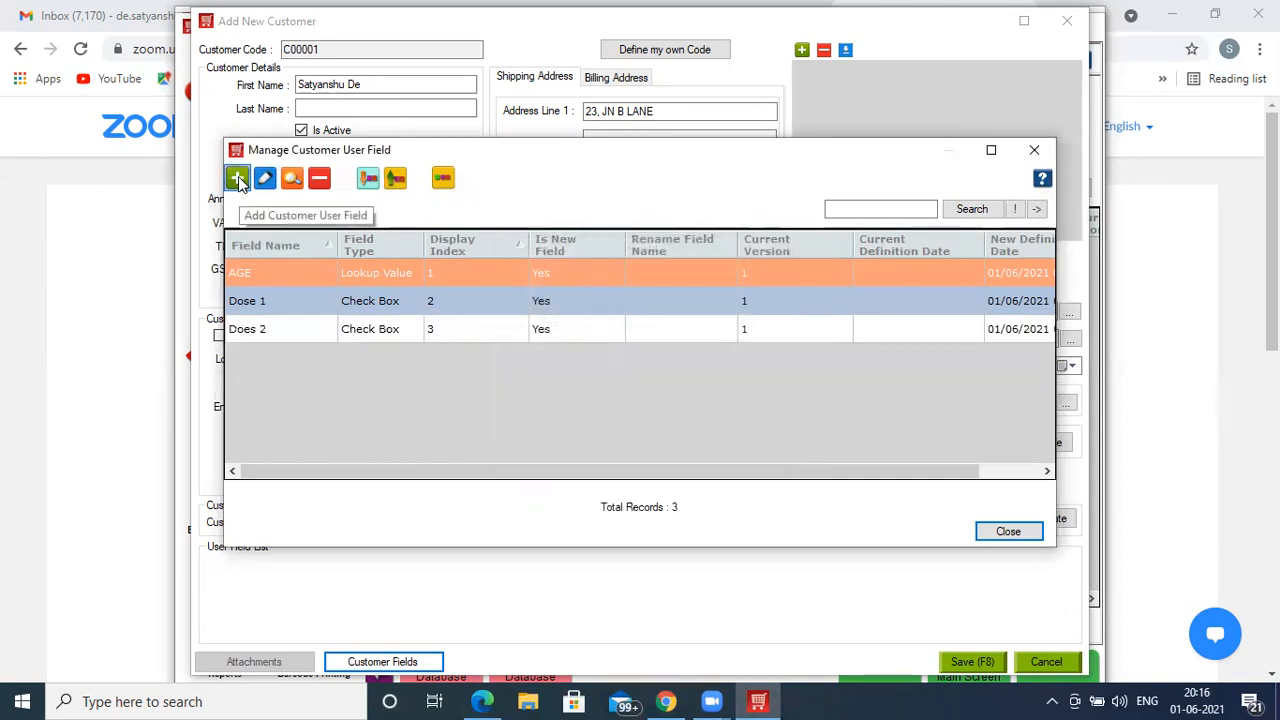
# - Create Date Time fields '1st Does Date' and '2nd Does Date', then close the field manager
pyautogui.click(238, 179)
pyautogui.click(619, 292)
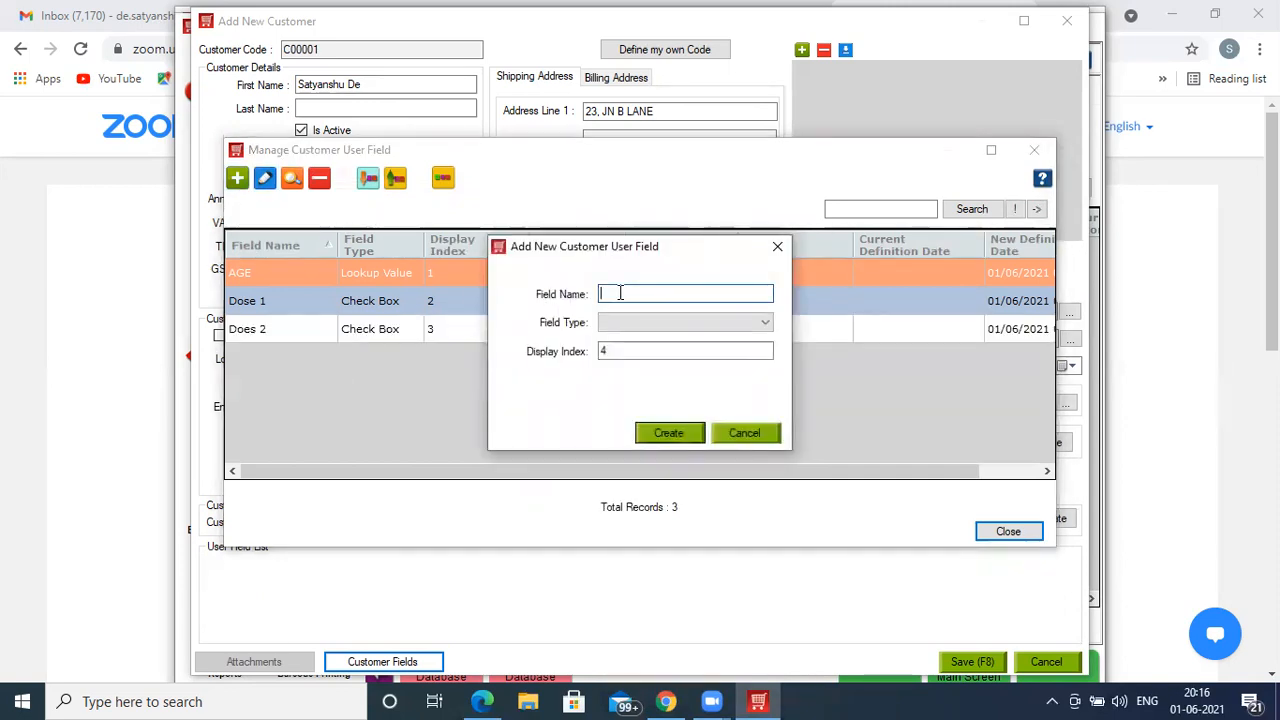
pyautogui.write('1st Does Date')
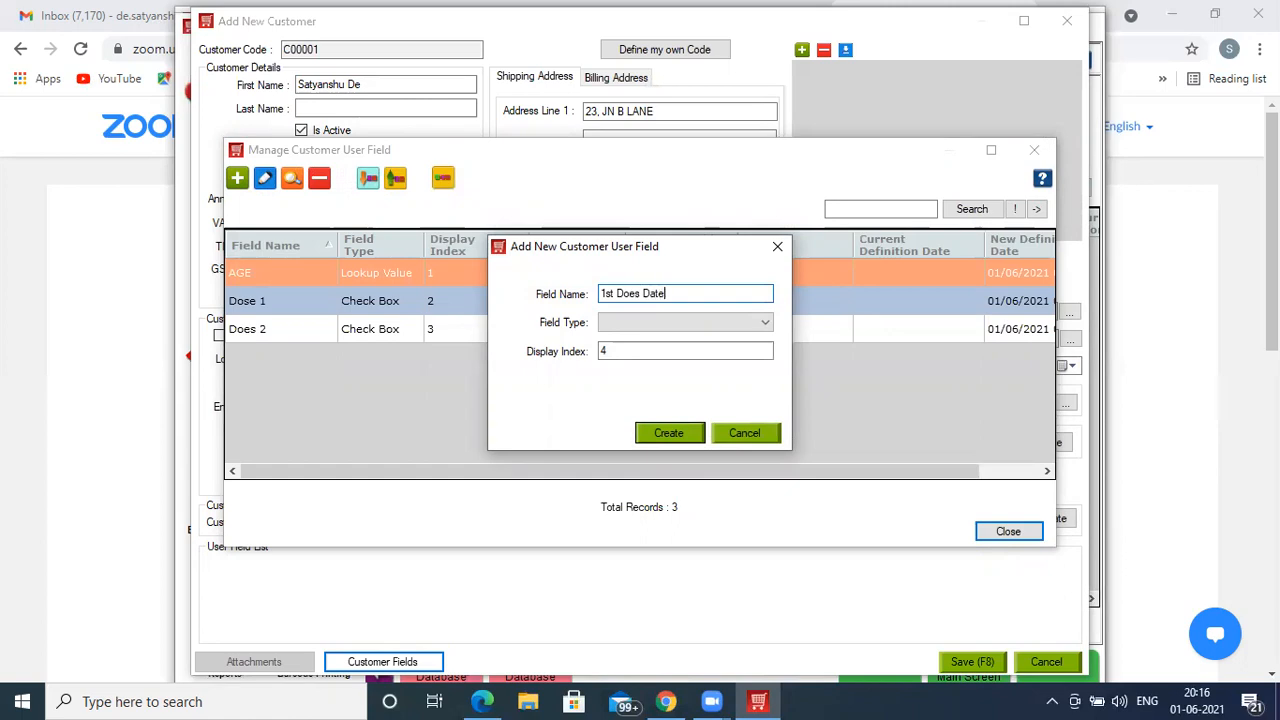
pyautogui.click(630, 322)
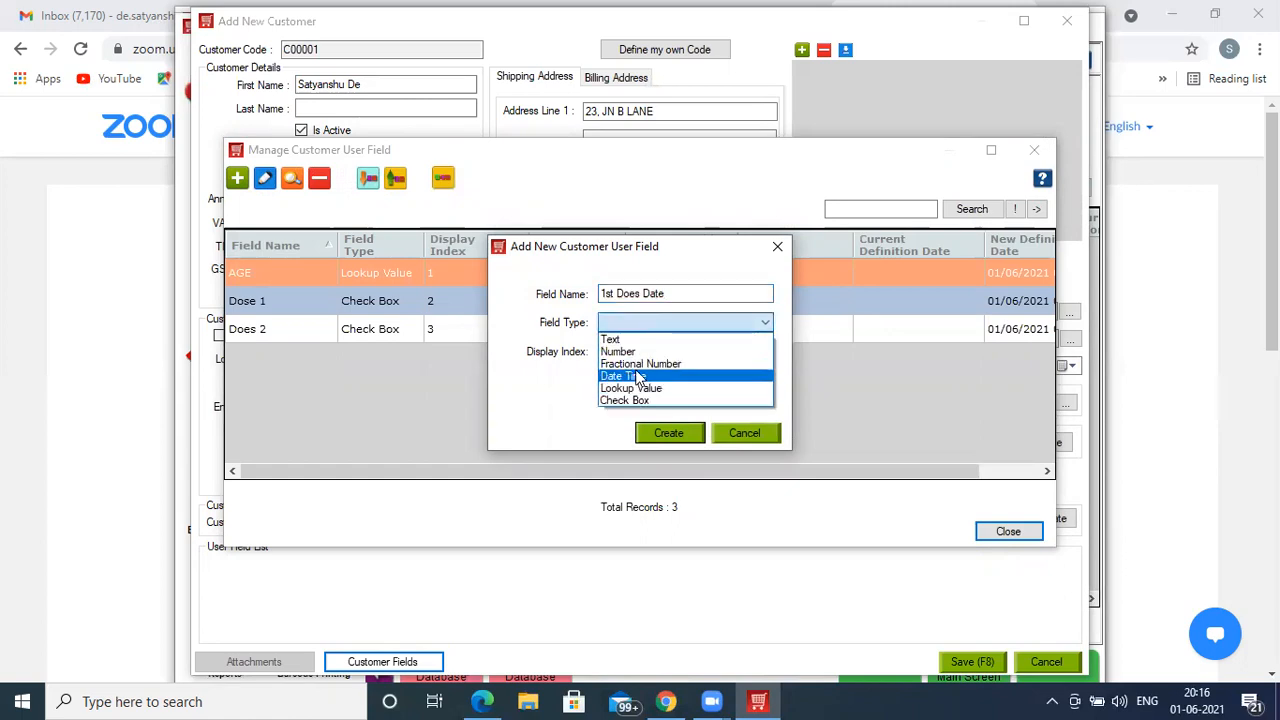
pyautogui.click(636, 375)
pyautogui.click(667, 433)
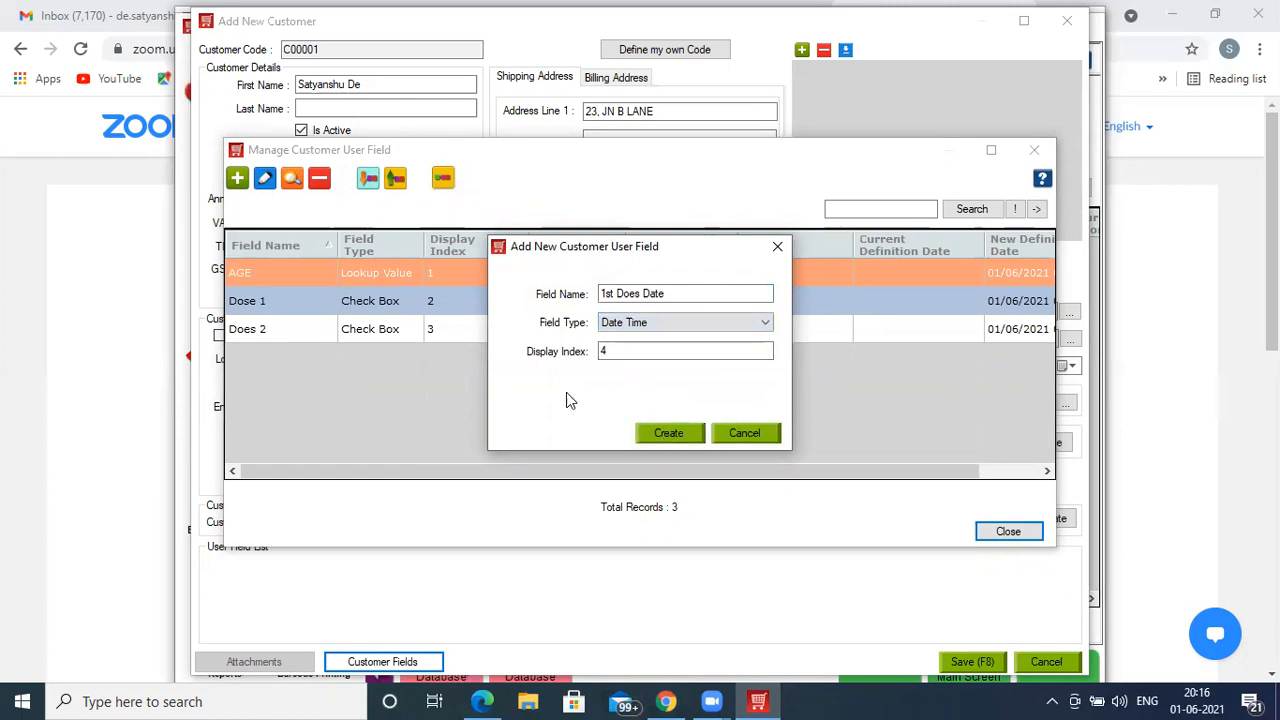
pyautogui.click(238, 180)
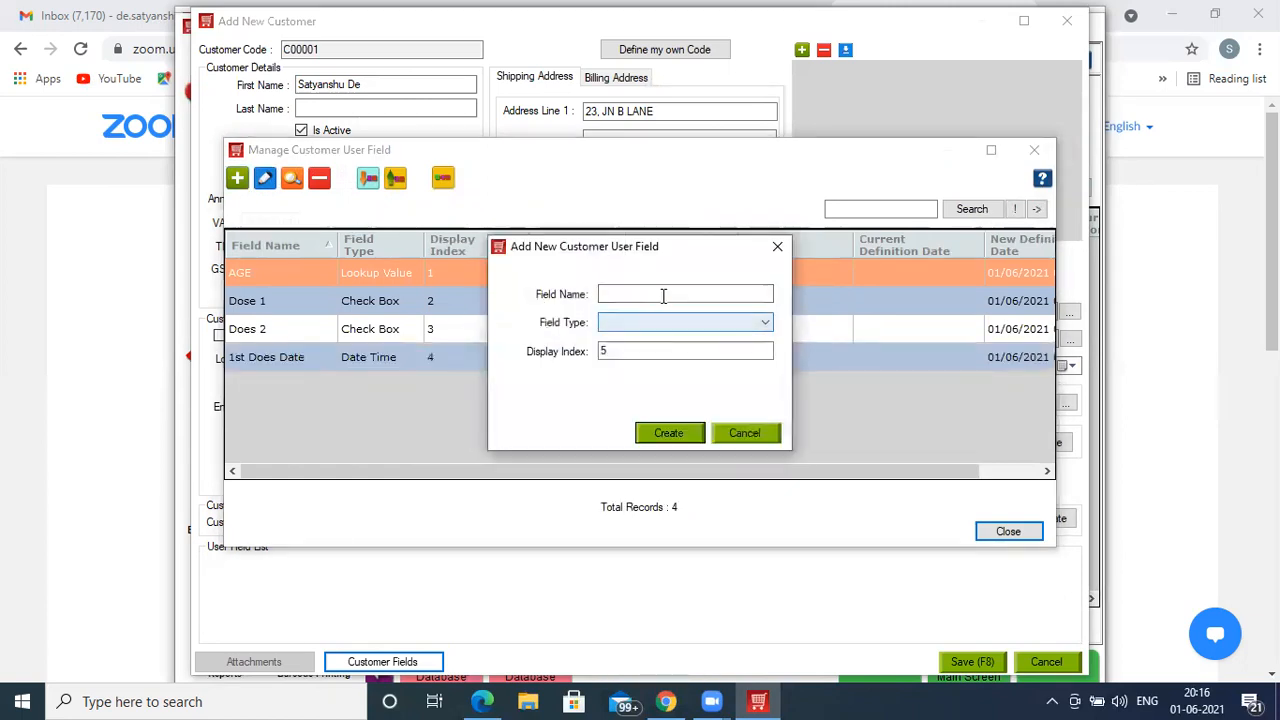
pyautogui.write('2nd Does')
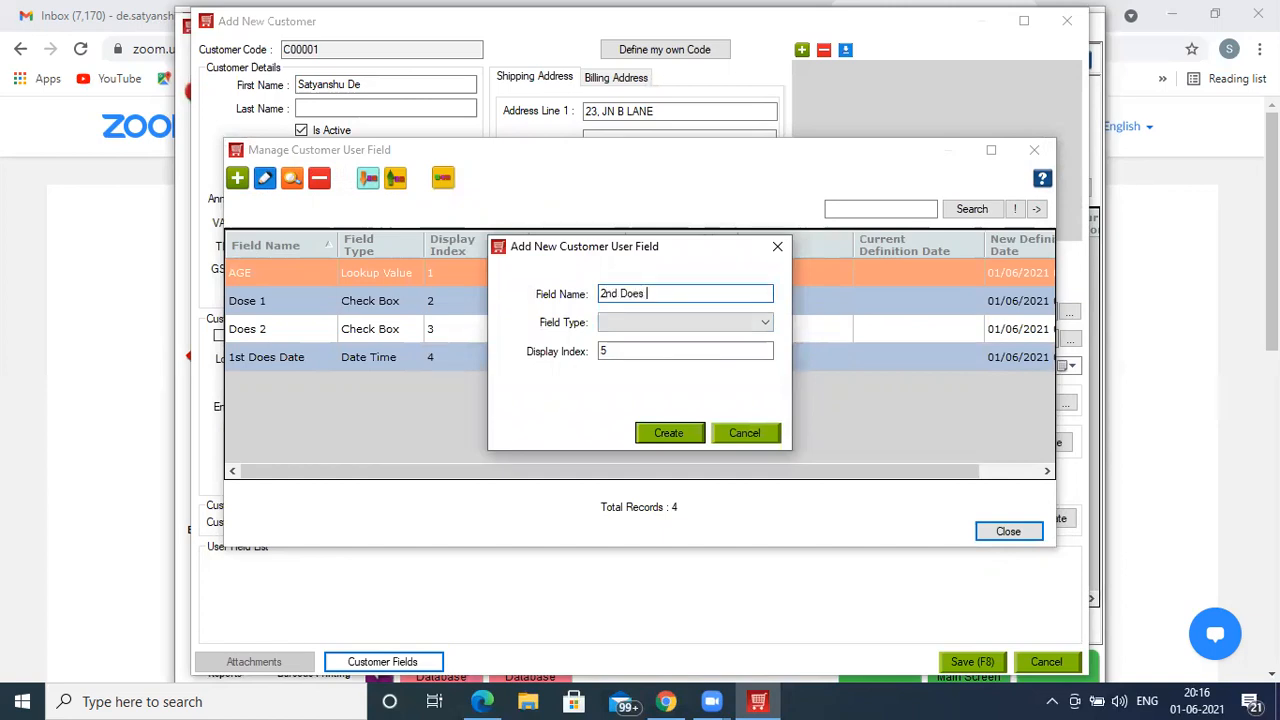
pyautogui.write(' Date')
pyautogui.click(660, 318)
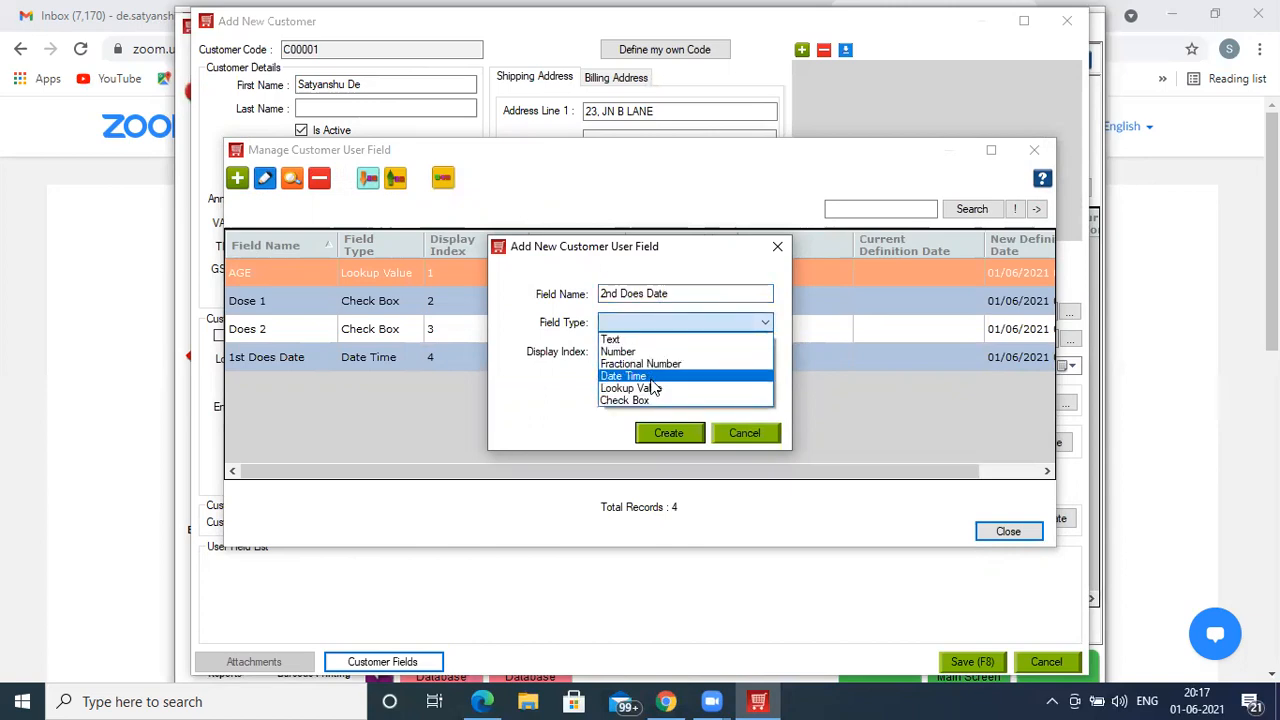
pyautogui.click(651, 381)
pyautogui.click(666, 434)
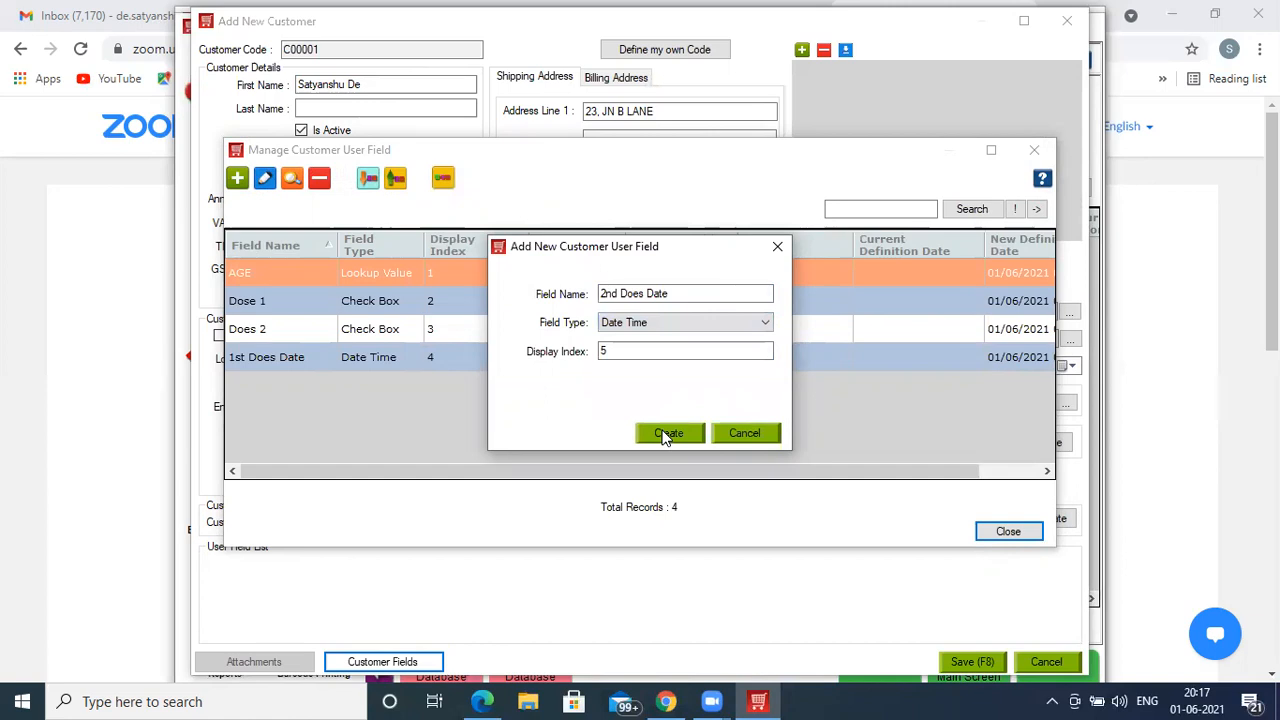
pyautogui.click(988, 534)
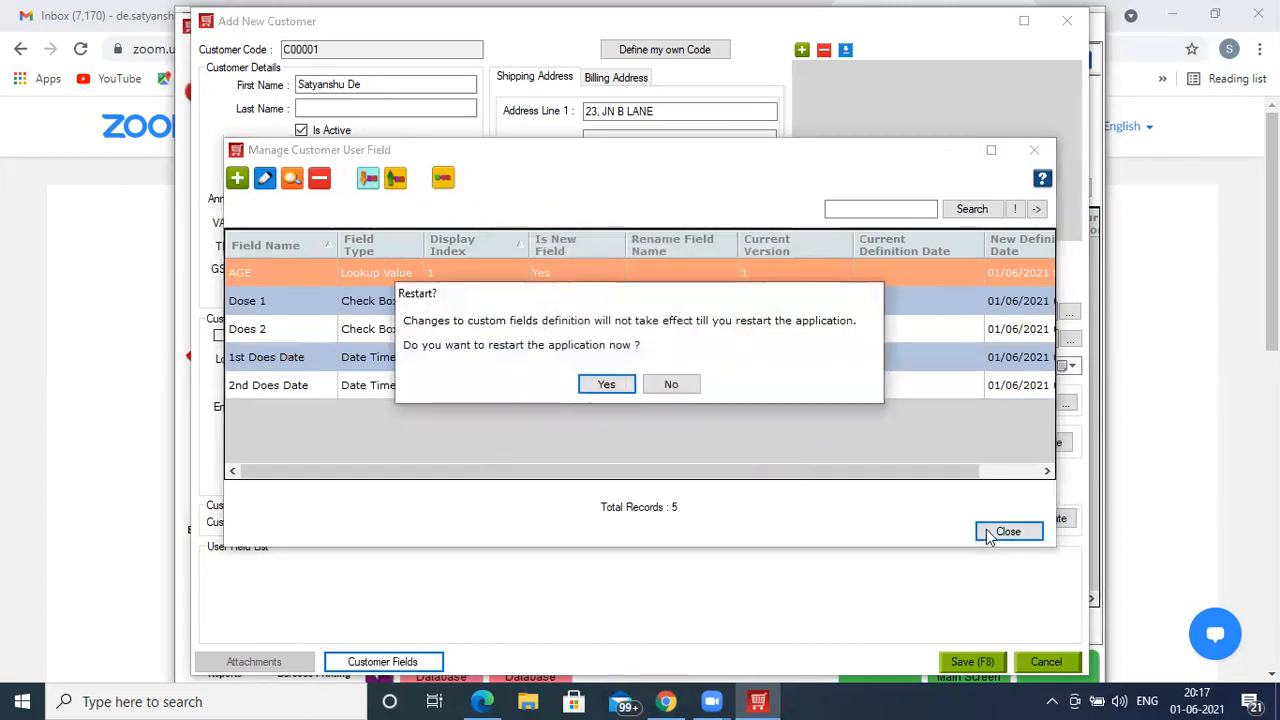
# - Confirm the restart, sign back in, and dismiss the SQL Server database warning
pyautogui.click(596, 386)
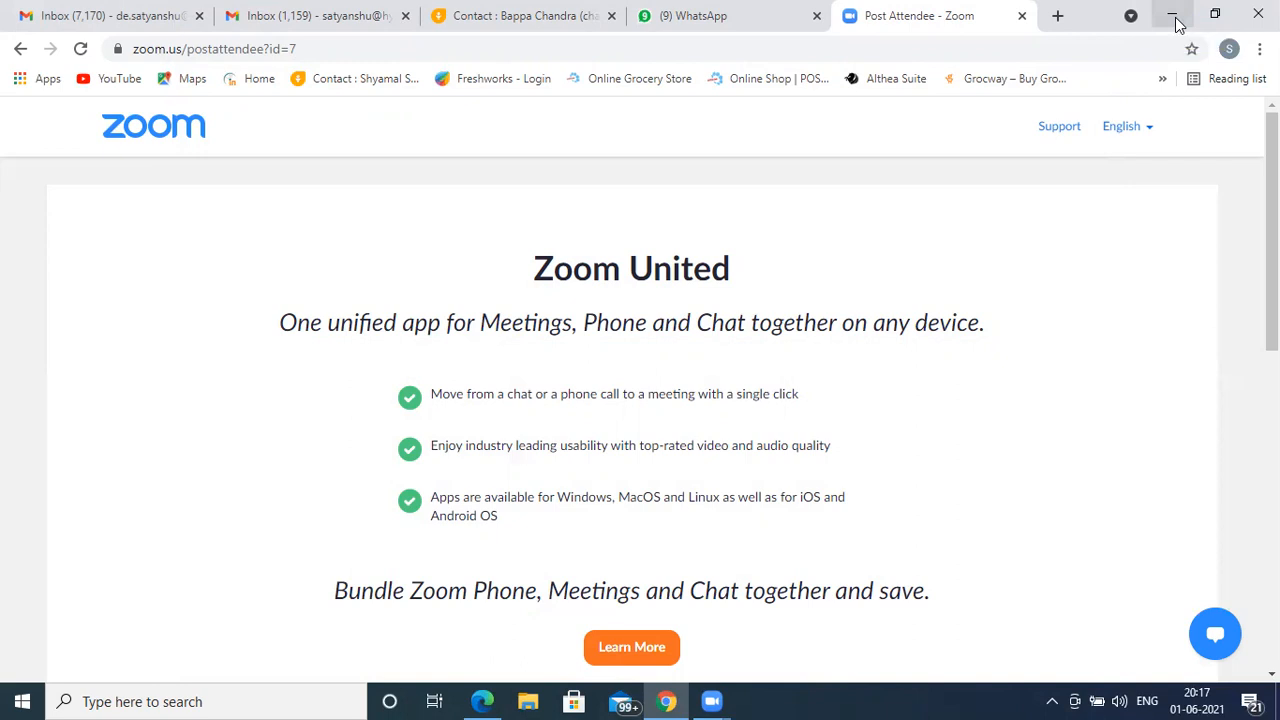
pyautogui.click(1178, 24)
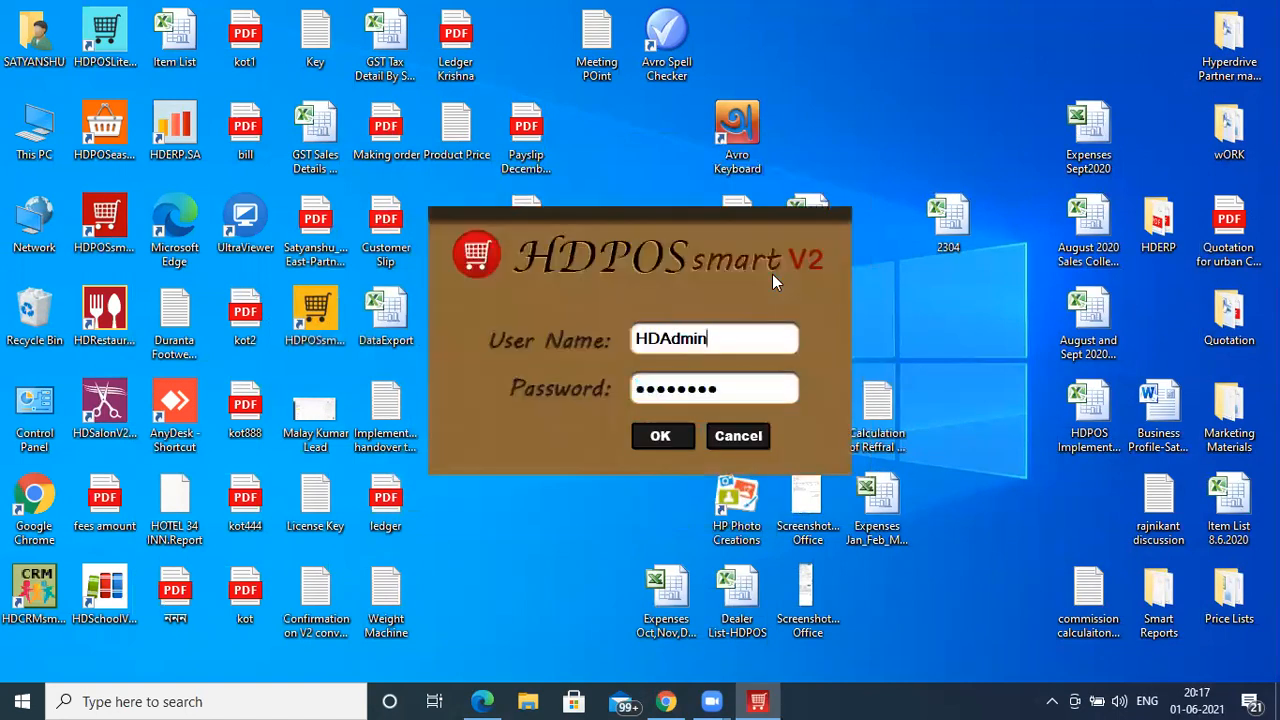
pyautogui.press('Return')
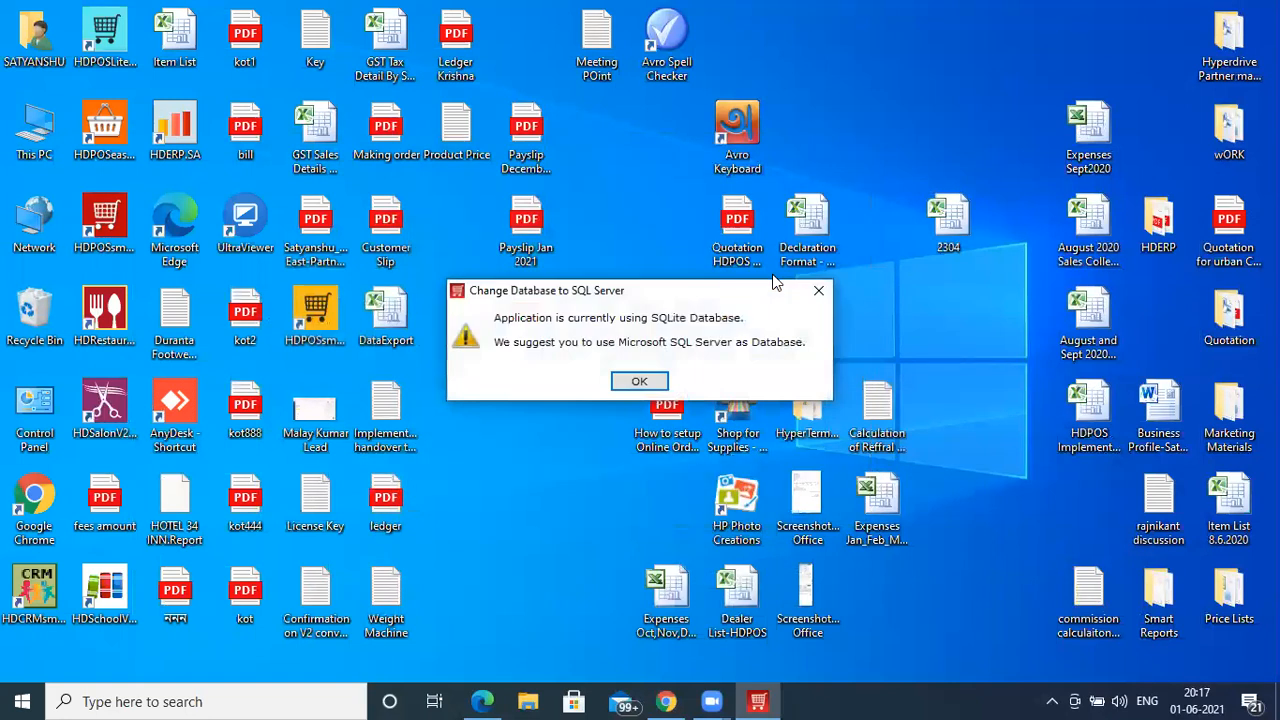
pyautogui.press('Return')
pyautogui.press('Return')
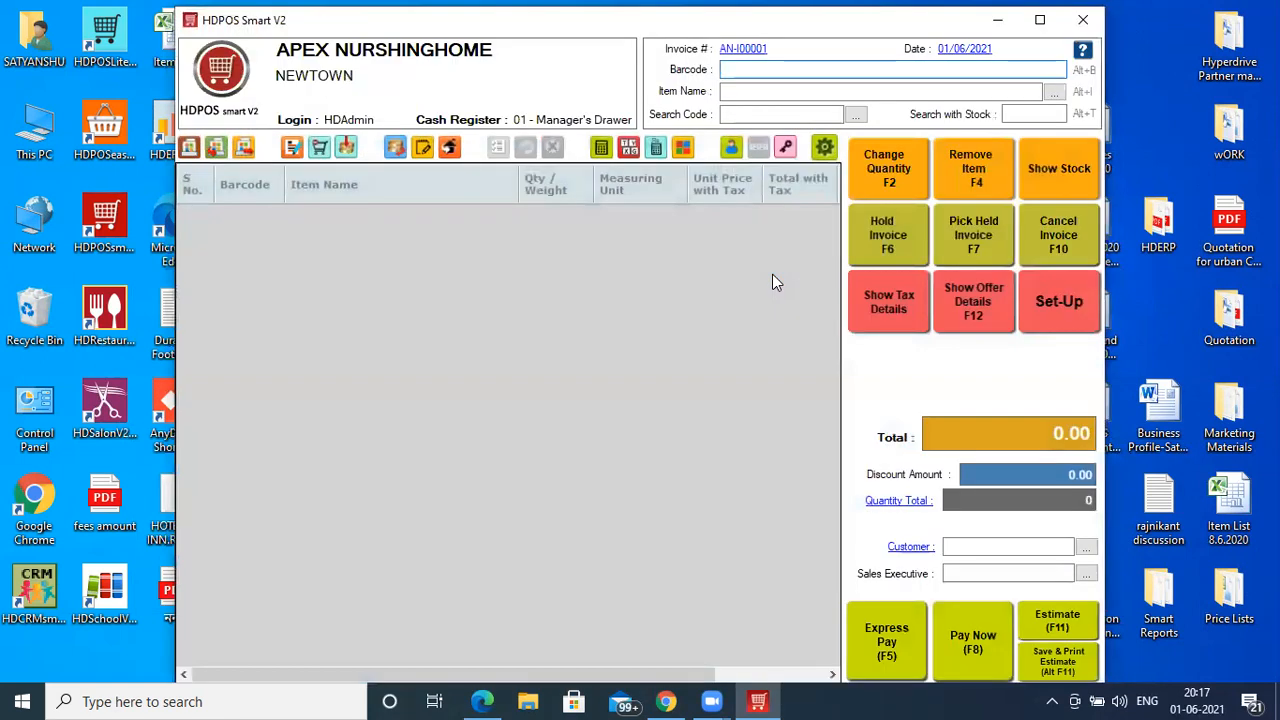
# - In Set-Up Items, name a new item 'Covishield does 1' and enter category '+Covishield 20 Vaccine'
pyautogui.click(1078, 310)
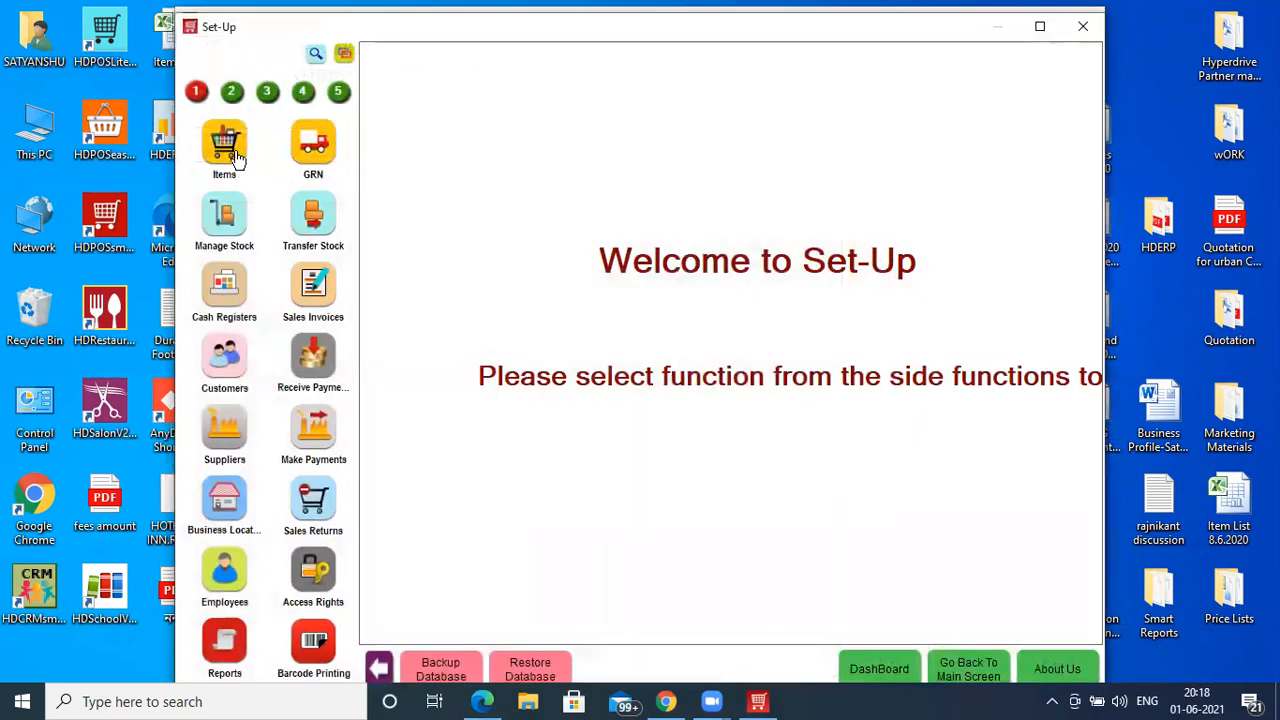
pyautogui.click(237, 160)
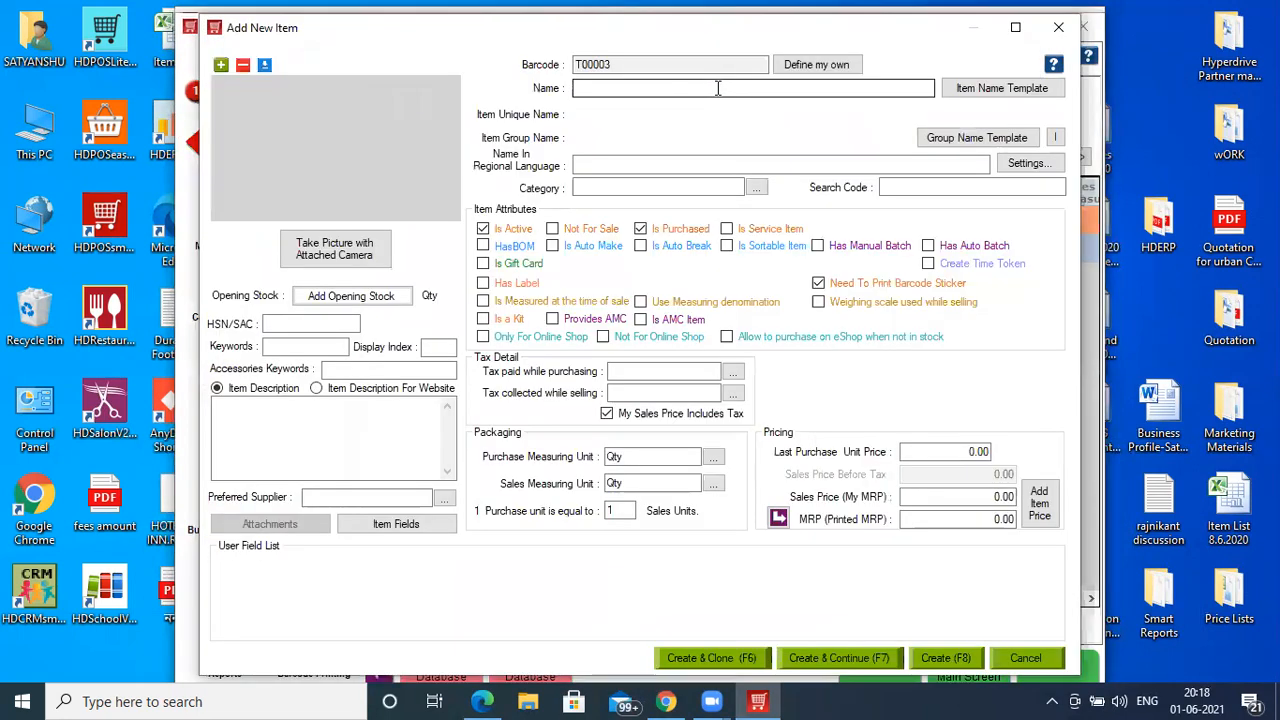
pyautogui.click(718, 88)
pyautogui.write('Covi')
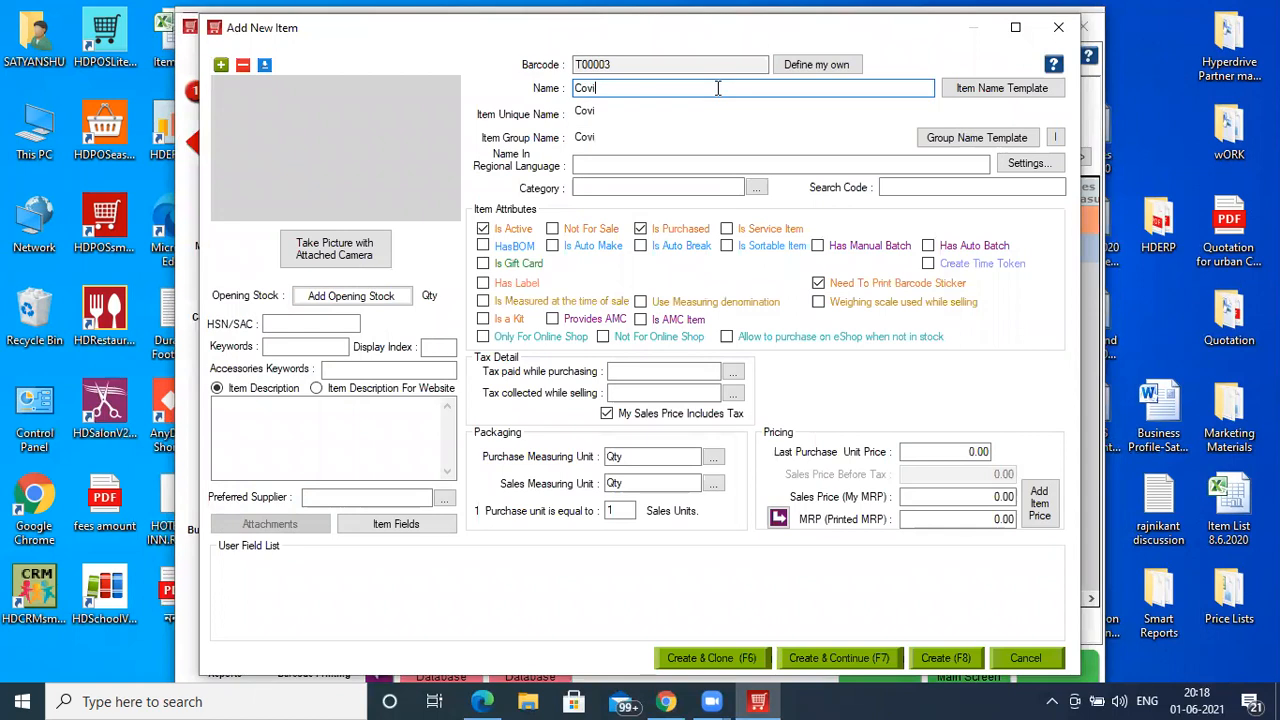
pyautogui.write('shield')
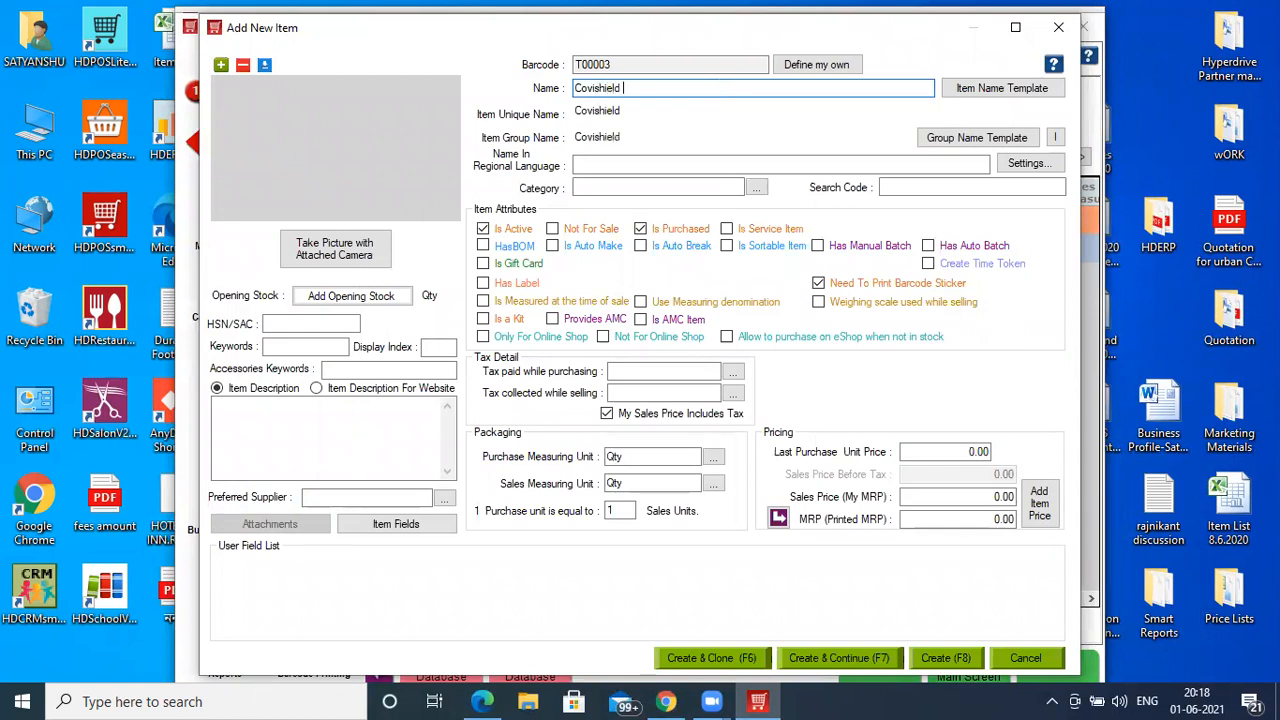
pyautogui.write(' does 1')
pyautogui.click(691, 186)
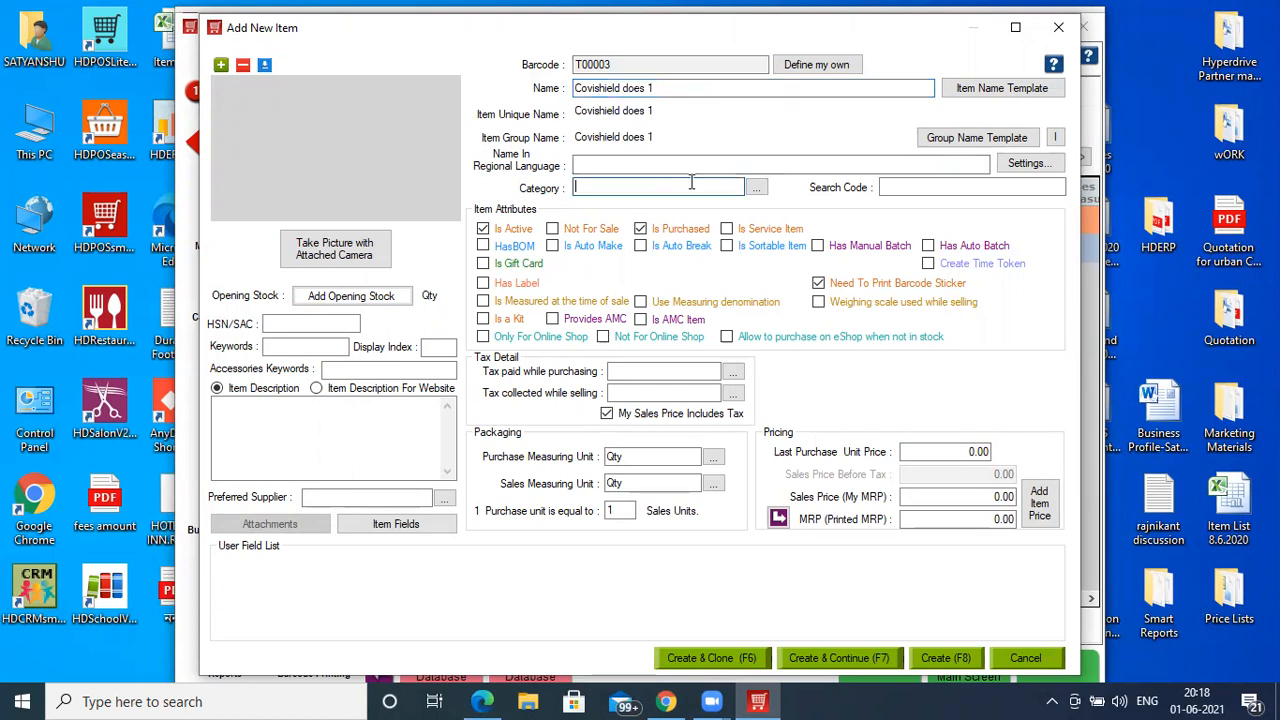
pyautogui.write('+')
pyautogui.write('Covis')
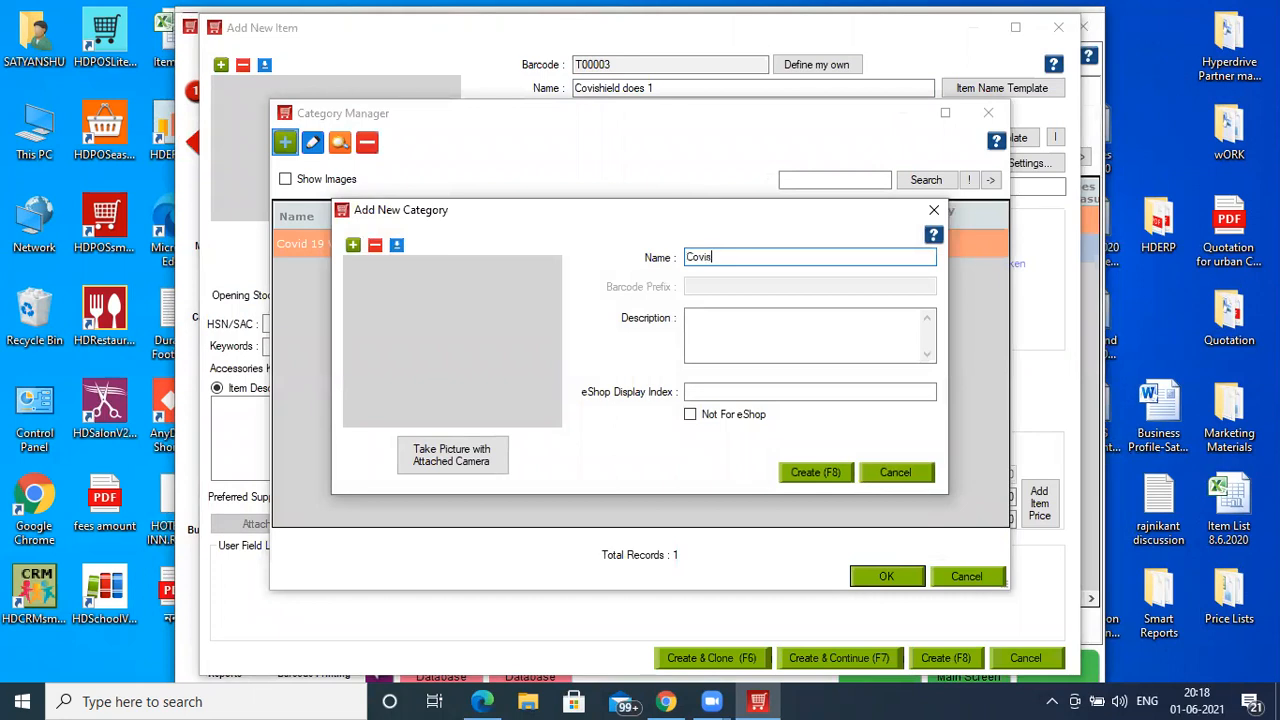
pyautogui.write('hield 20 Vaccine')
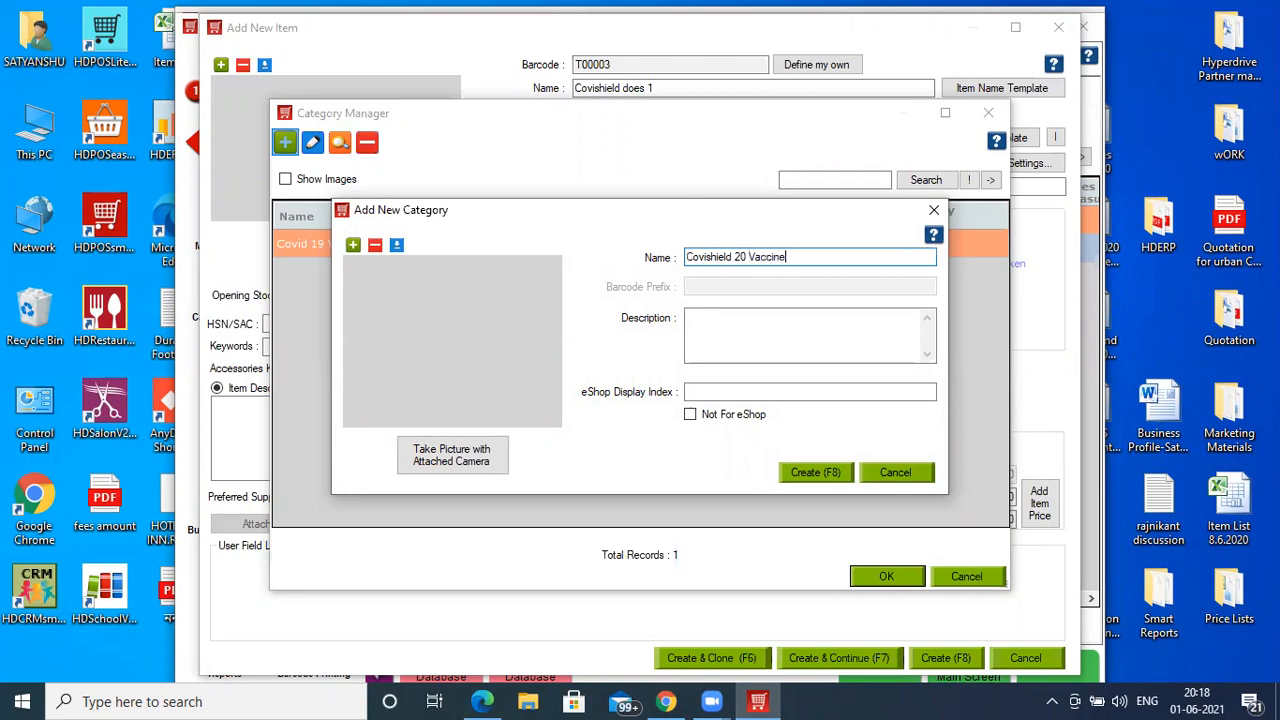
# - Create the Covishield 20 Vaccine category, enable manual batches, and set GST 18 purchase and selling tax
pyautogui.press('Return')
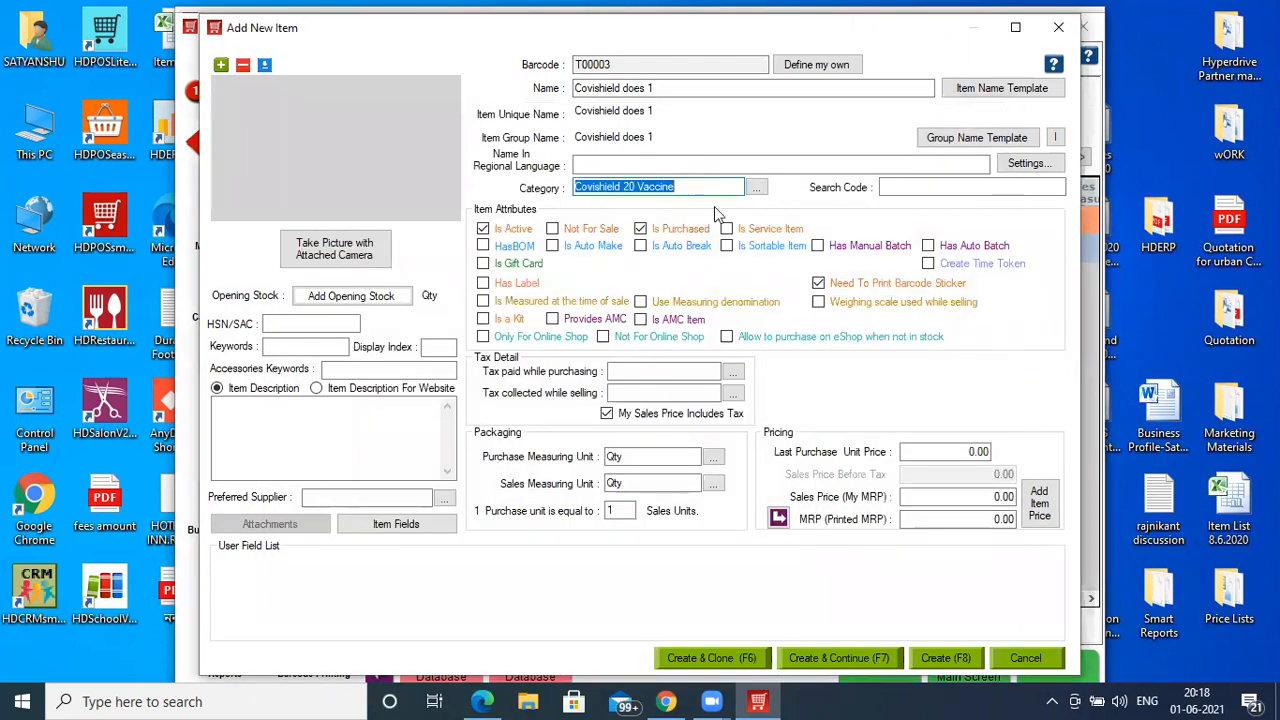
pyautogui.click(878, 246)
pyautogui.click(626, 374)
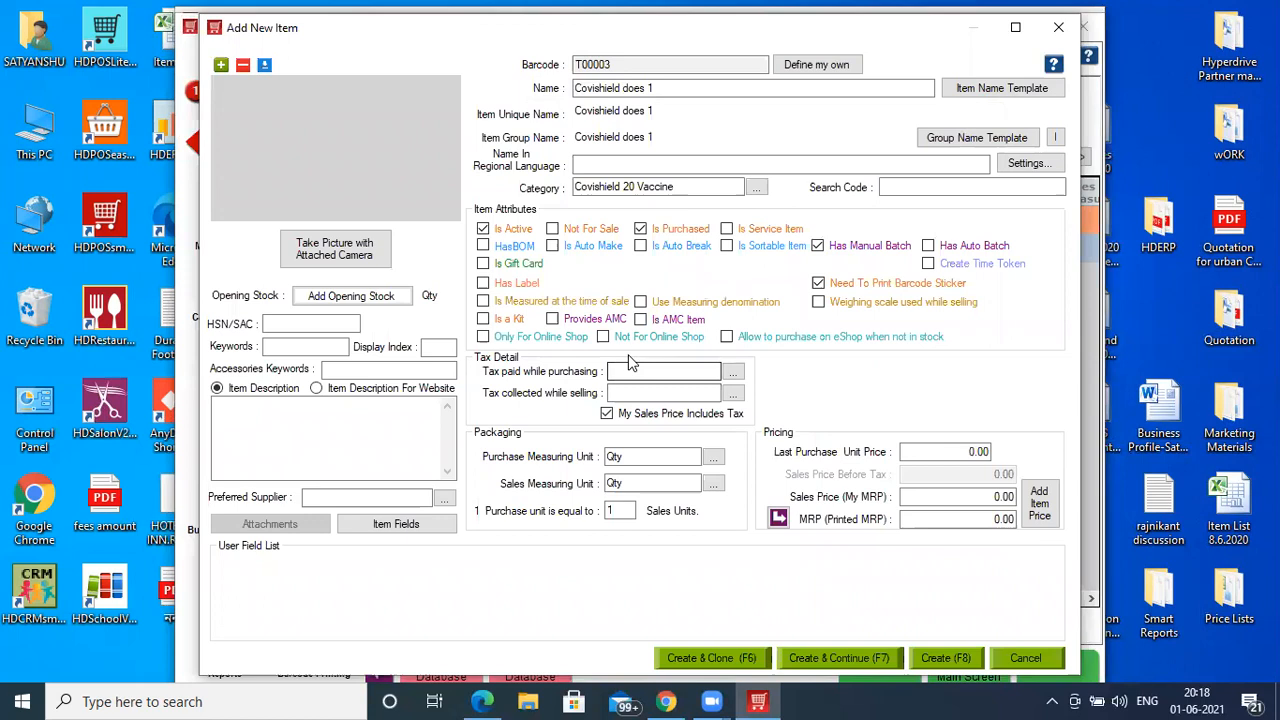
pyautogui.write('GST 18')
pyautogui.press('Tab')
pyautogui.write('G')
pyautogui.press('Tab')
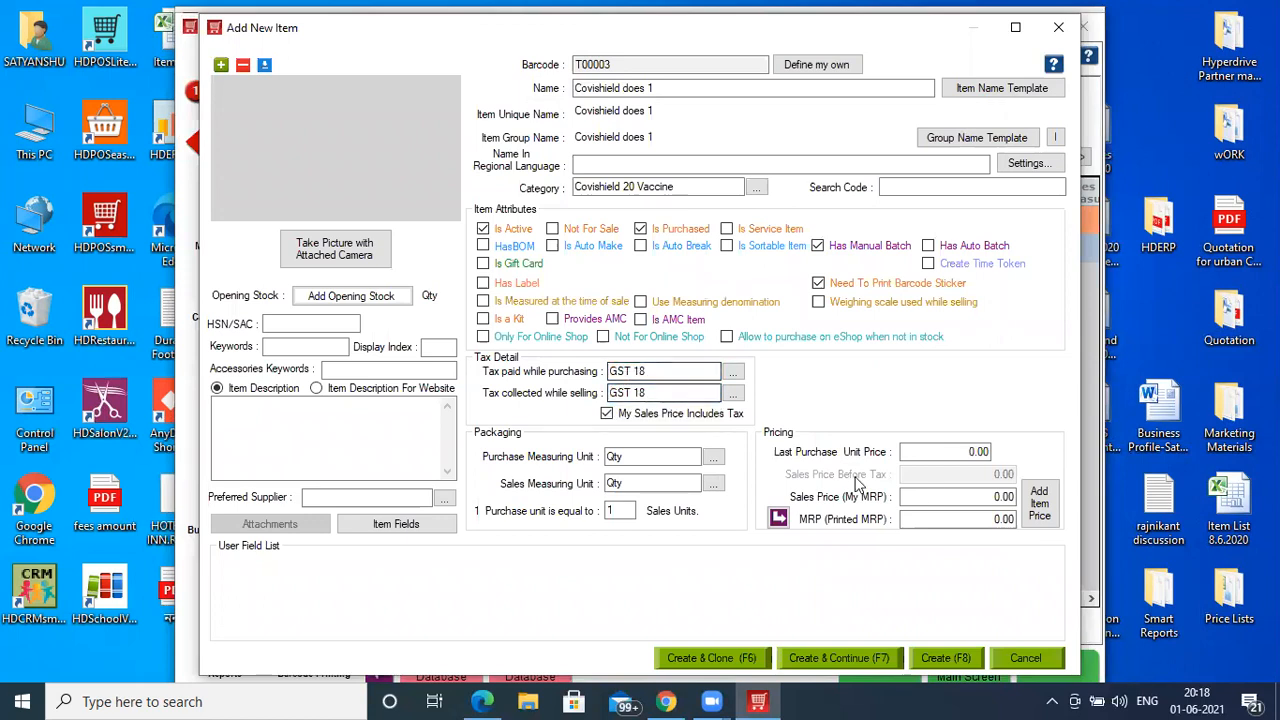
# - Set sales price and MRP 1,000, last purchase price 400, and HSN/SAC 3445
pyautogui.click(932, 494)
pyautogui.write('1000')
pyautogui.click(778, 519)
pyautogui.click(954, 453)
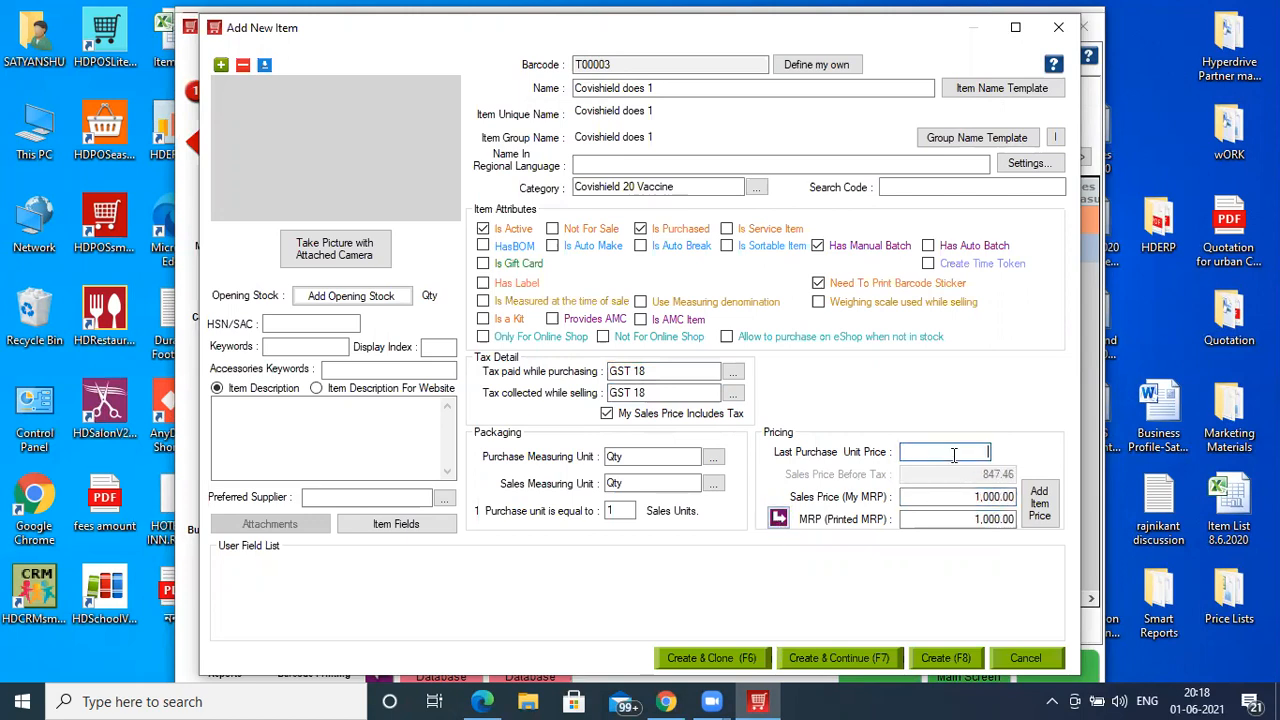
pyautogui.write('400')
pyautogui.click(318, 323)
pyautogui.write('3445')
pyautogui.click(350, 302)
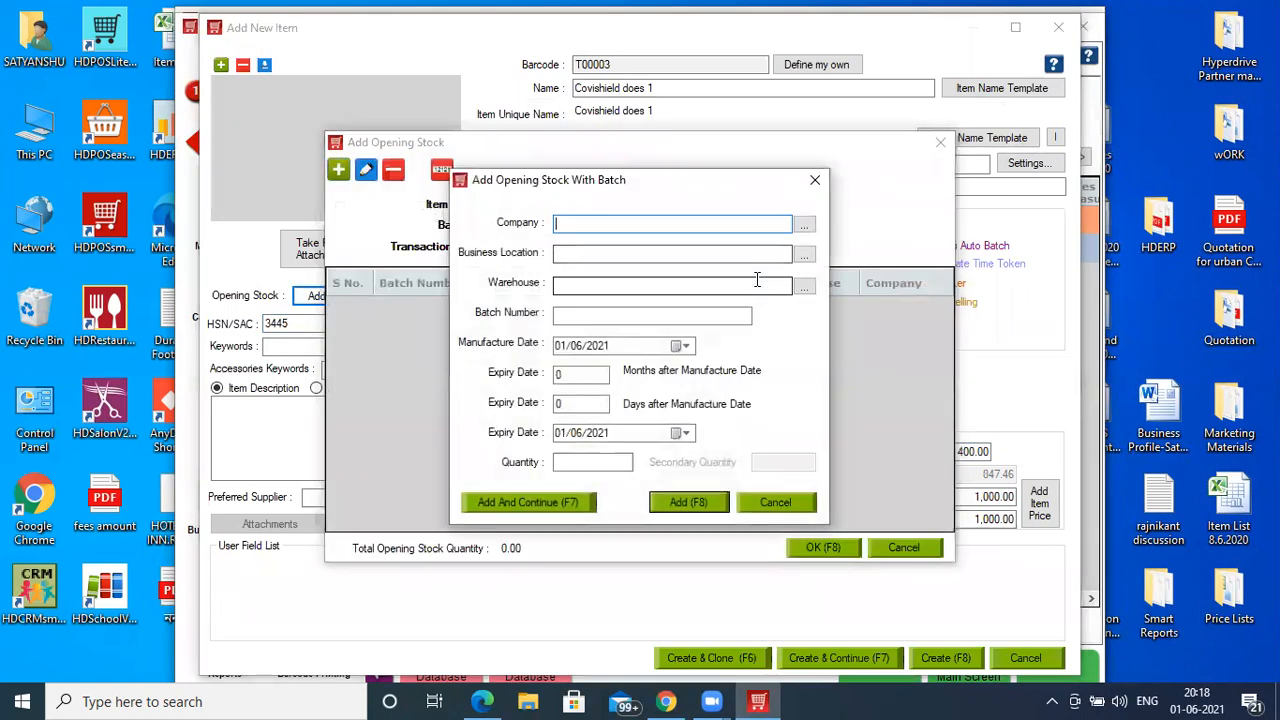
# - Start opening stock batch b4 with default company, location and warehouse, manufactured 01/2021
pyautogui.press('Down')
pyautogui.press('Tab')
pyautogui.press('Down')
pyautogui.press('Tab')
pyautogui.press('Down')
pyautogui.press('Tab')
pyautogui.write('b4')
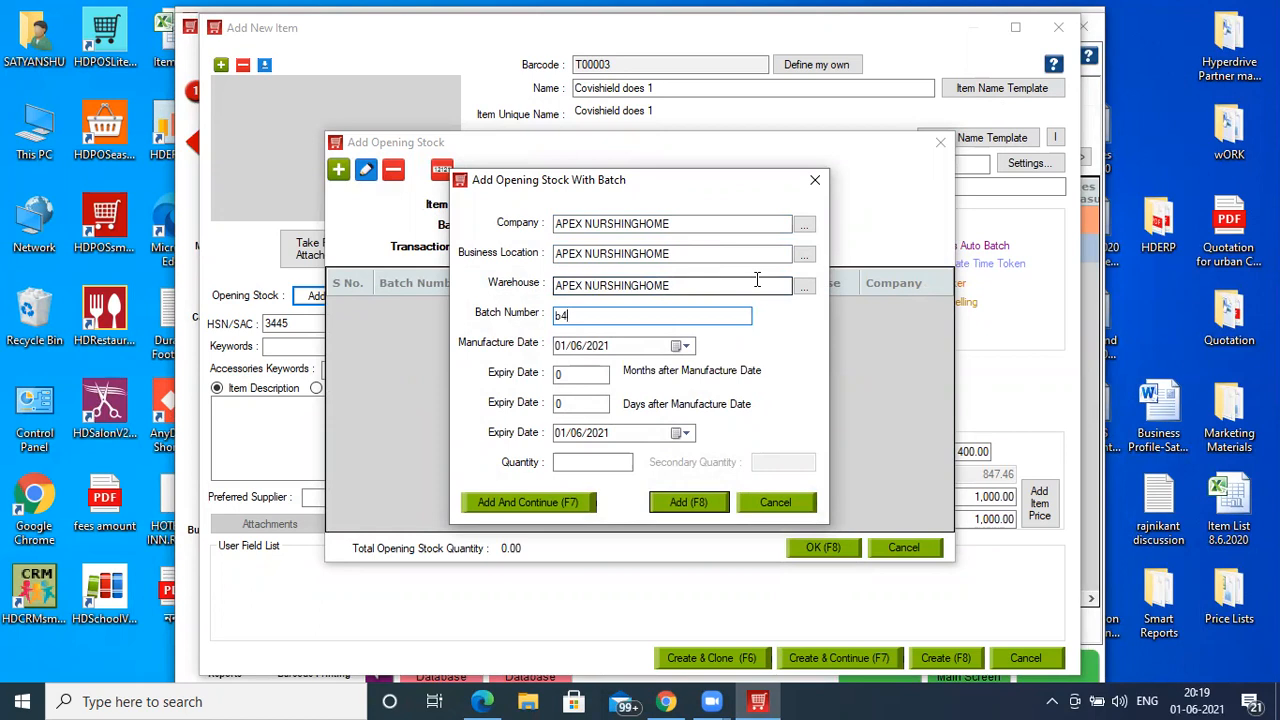
pyautogui.click(578, 347)
pyautogui.write('0')
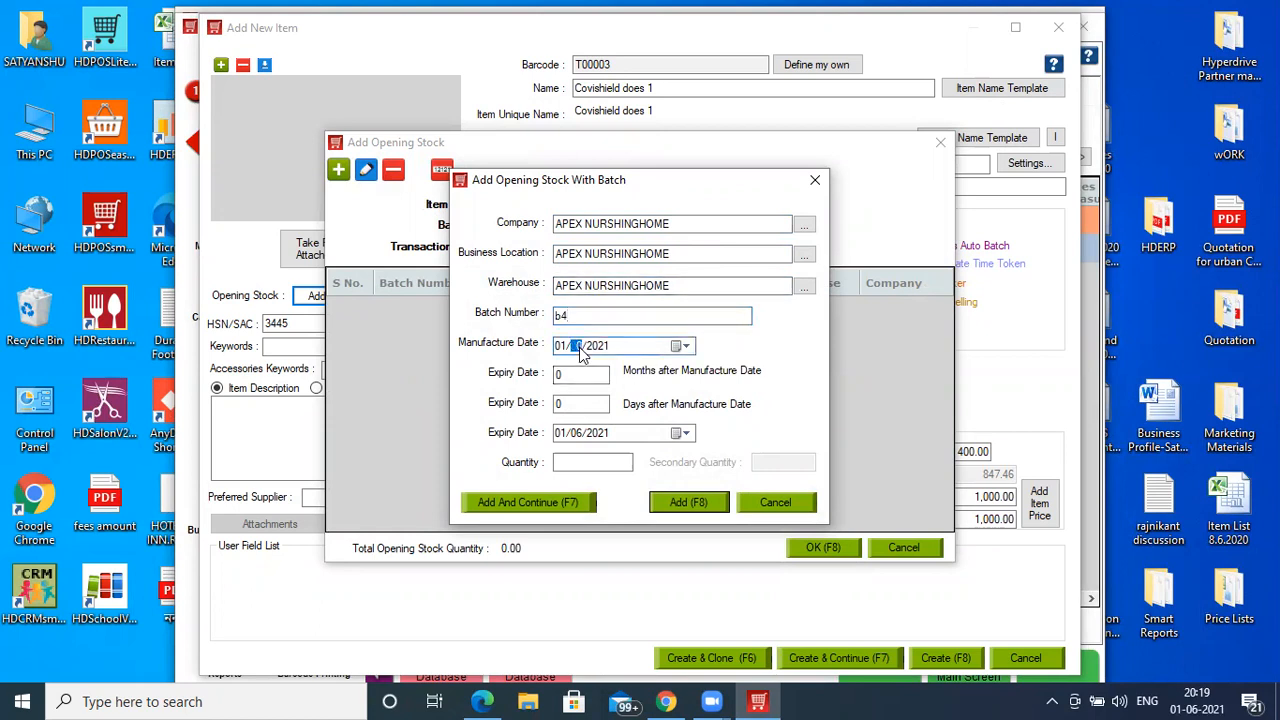
pyautogui.write('1/')
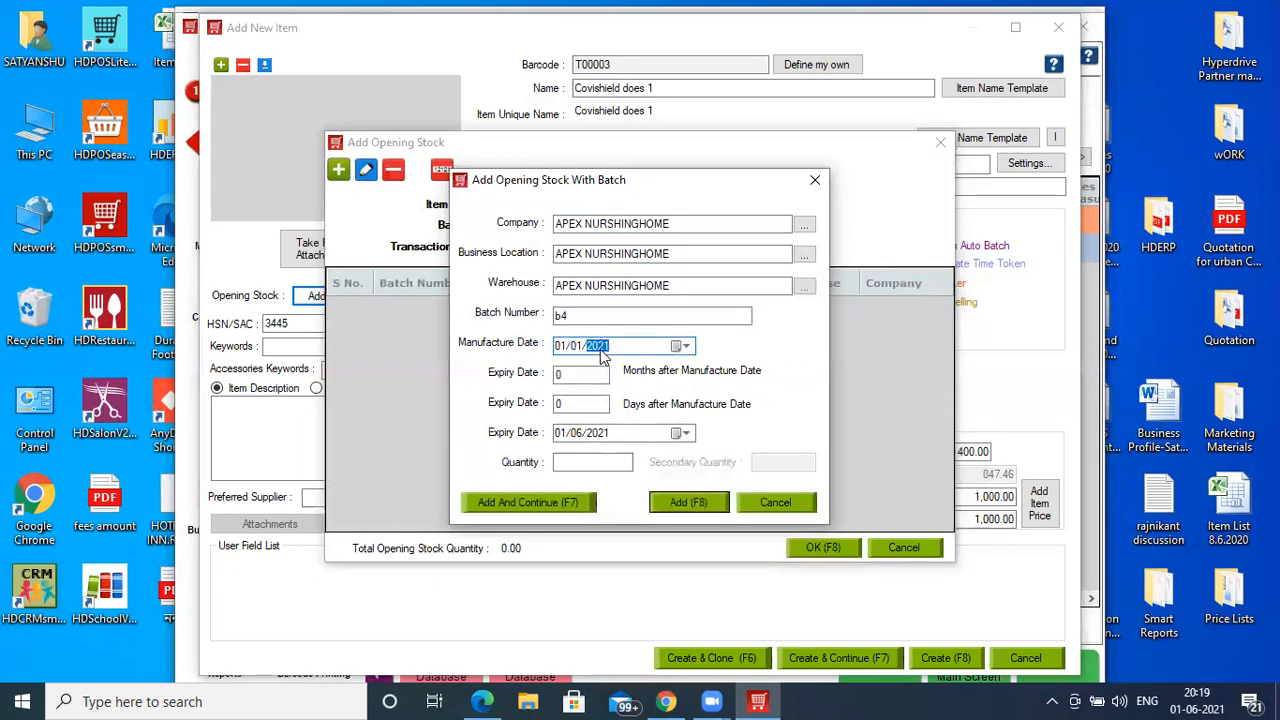
pyautogui.write('2021')
# - Give batch b4 a 24-month expiry and quantity 30, then save the item as a clone
pyautogui.click(580, 375)
pyautogui.write('24')
pyautogui.press('Tab')
pyautogui.click(580, 460)
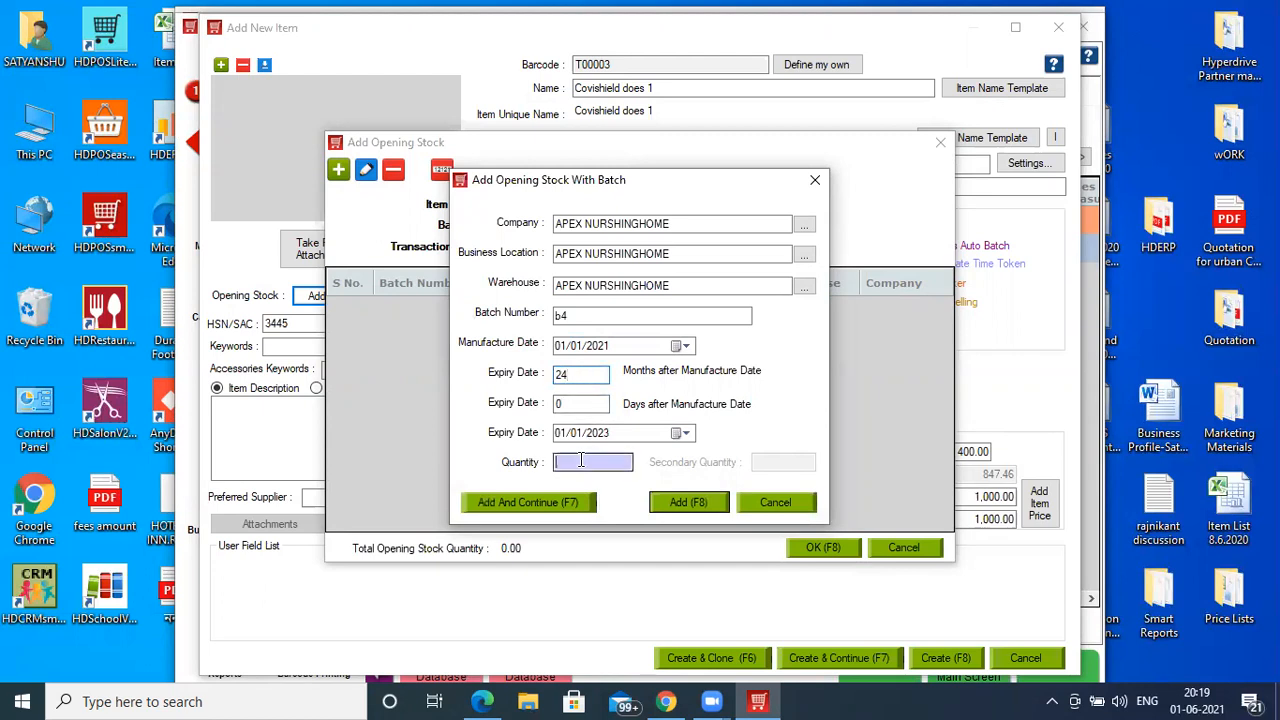
pyautogui.write('30')
pyautogui.click(683, 505)
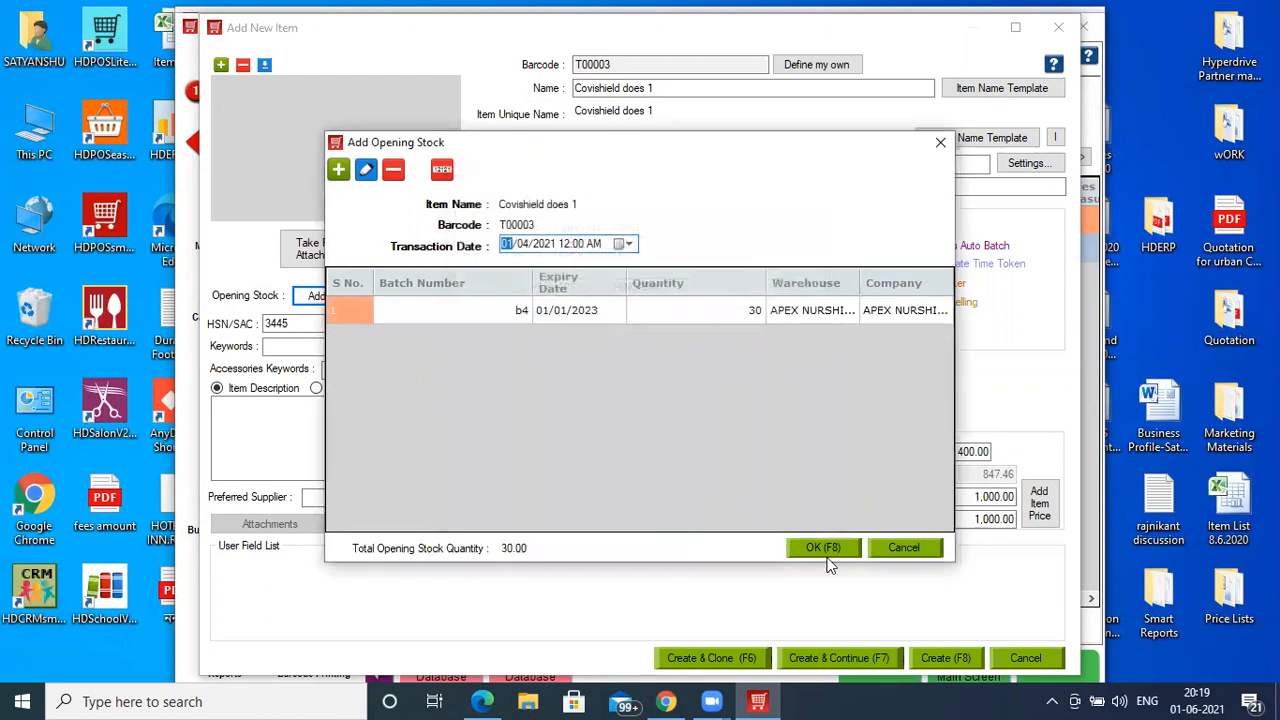
pyautogui.click(826, 552)
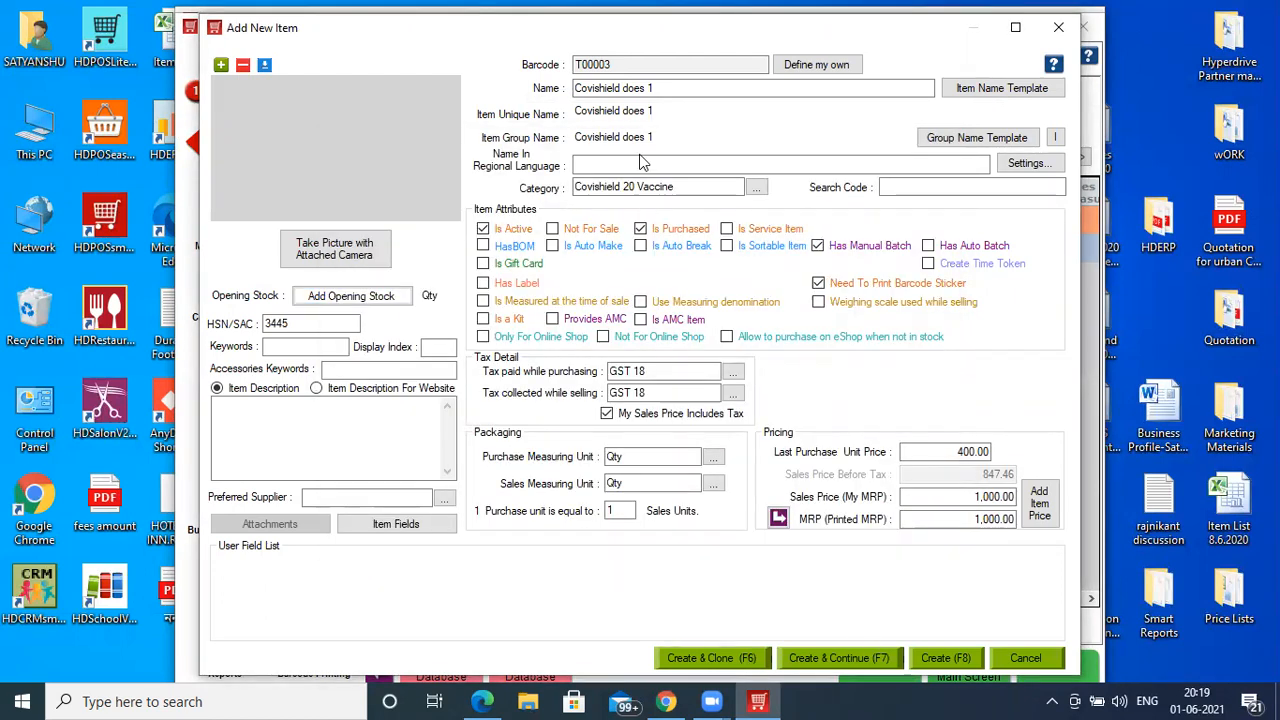
pyautogui.press('F6')
# - Rename the cloned item to 'Covishield does 2'
pyautogui.click(645, 378)
pyautogui.click(652, 88)
pyautogui.press('BackSpace')
pyautogui.write('2')
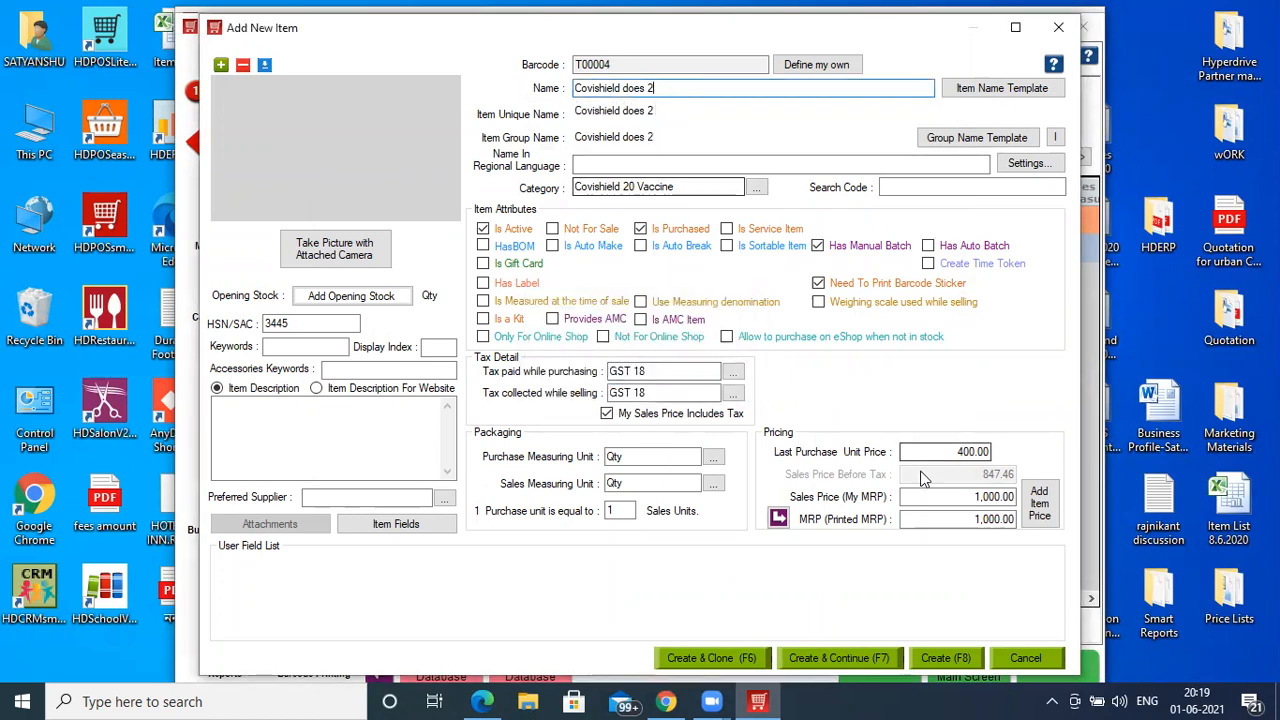
# - Add opening stock batch b5 for APEX NURSHINGHOME with default location and warehouse
pyautogui.click(352, 296)
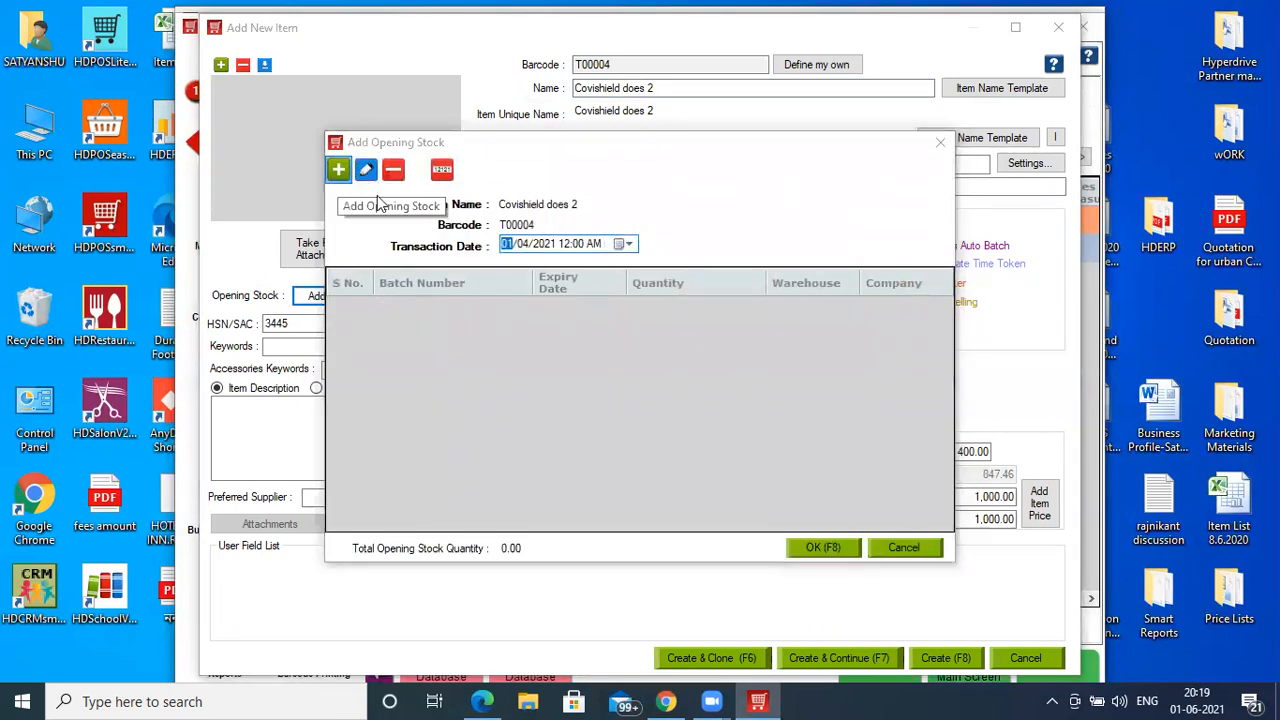
pyautogui.click(339, 172)
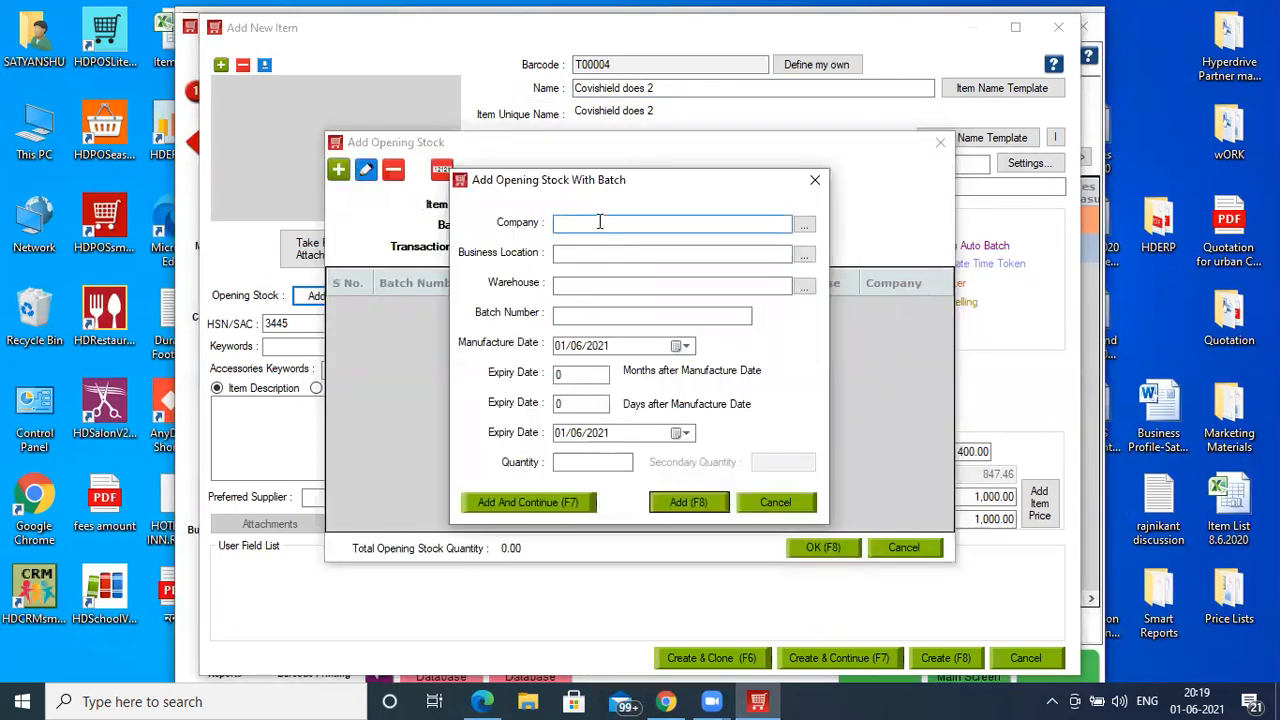
pyautogui.press('Down')
pyautogui.press('Tab')
pyautogui.press('Down')
pyautogui.press('Tab')
pyautogui.press('Down')
pyautogui.press('Tab')
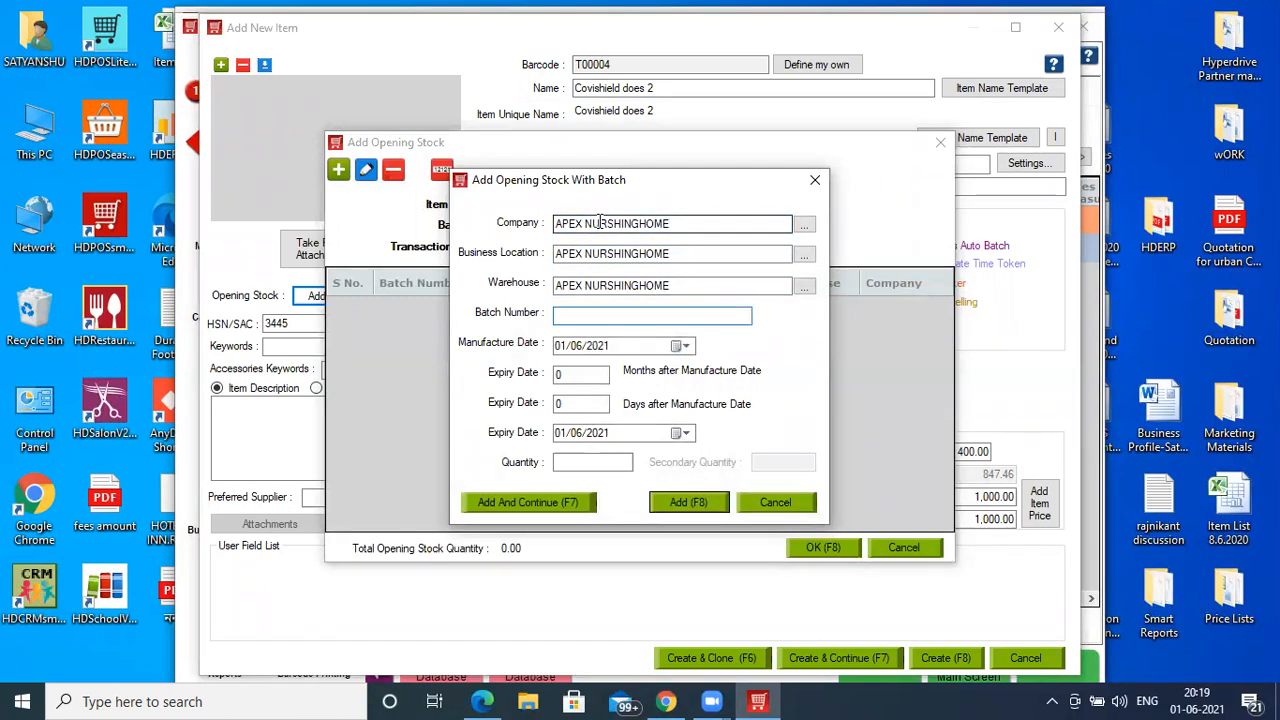
pyautogui.write('b5')
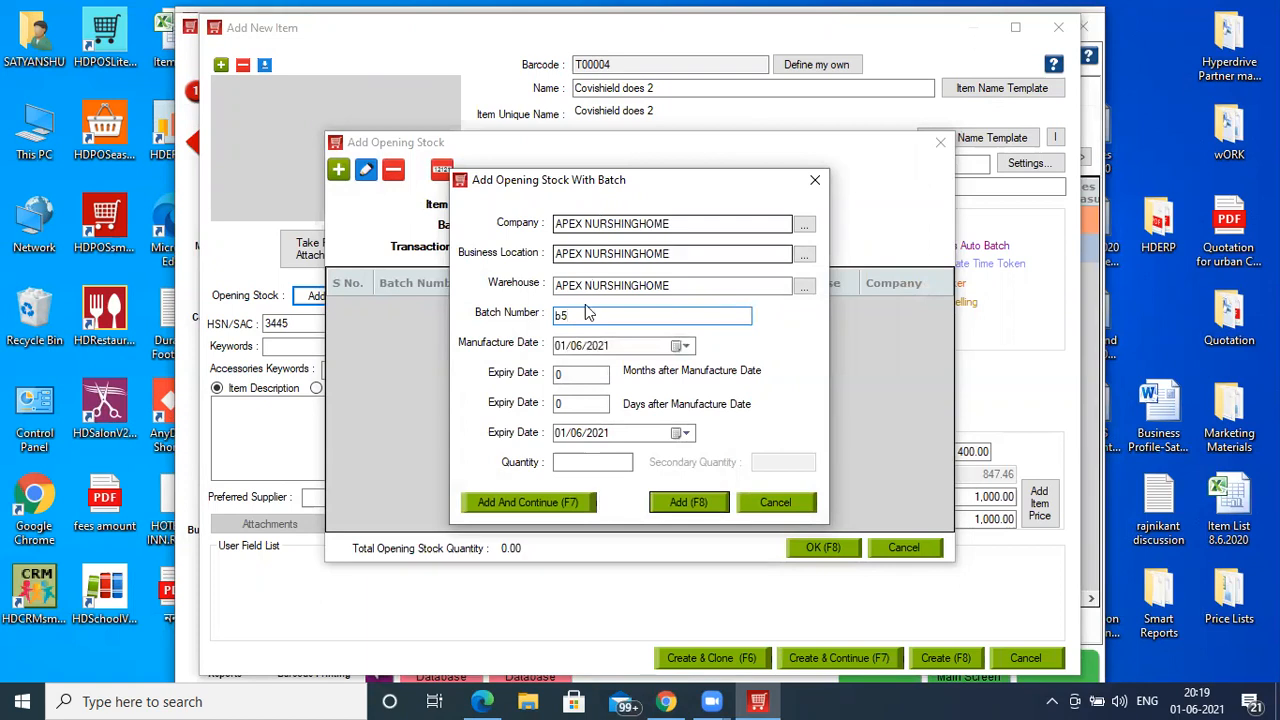
# - Set batch b5 to manufacture month 05, 24-month expiry, quantity 30, and save the item
pyautogui.click(576, 348)
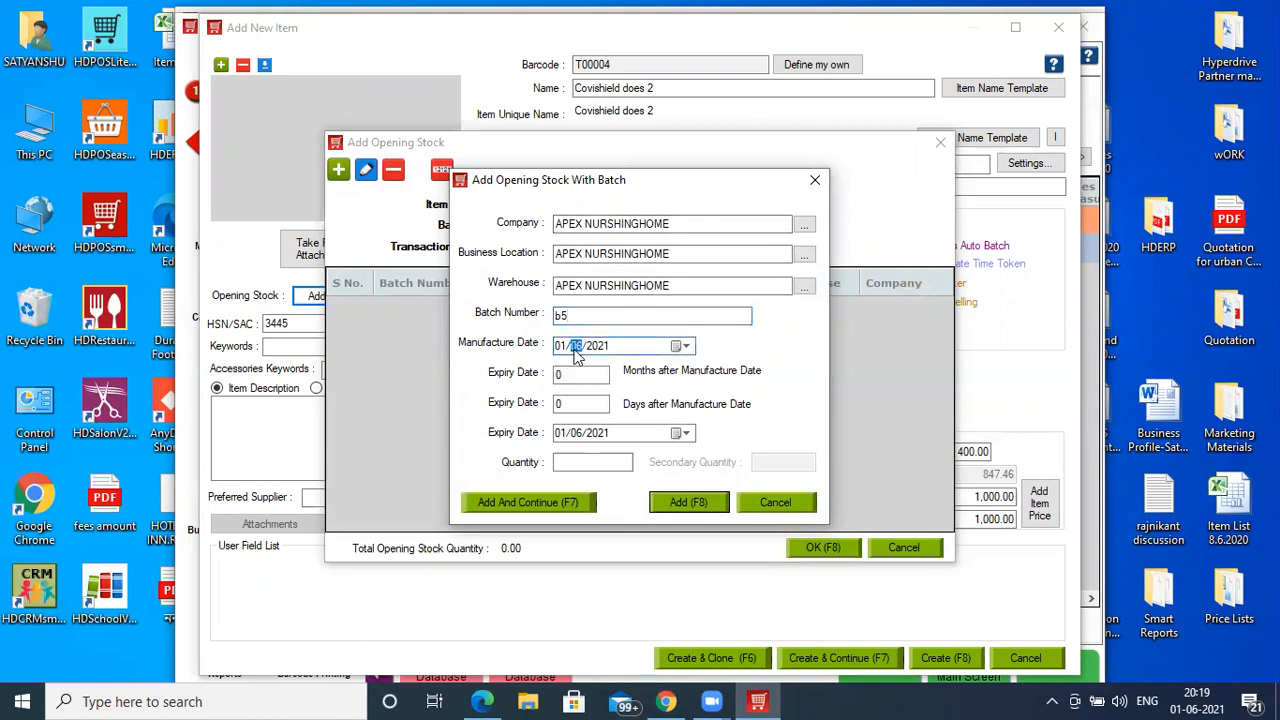
pyautogui.click(573, 374)
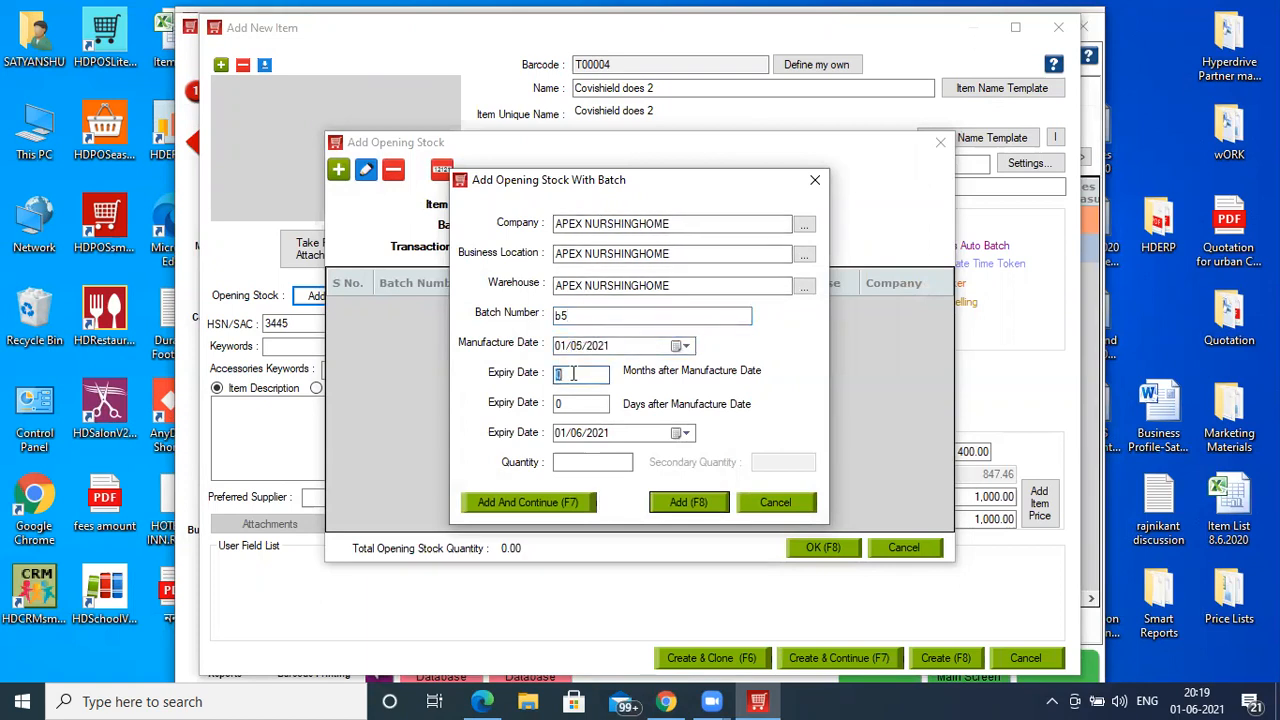
pyautogui.write('24')
pyautogui.click(575, 463)
pyautogui.write('30')
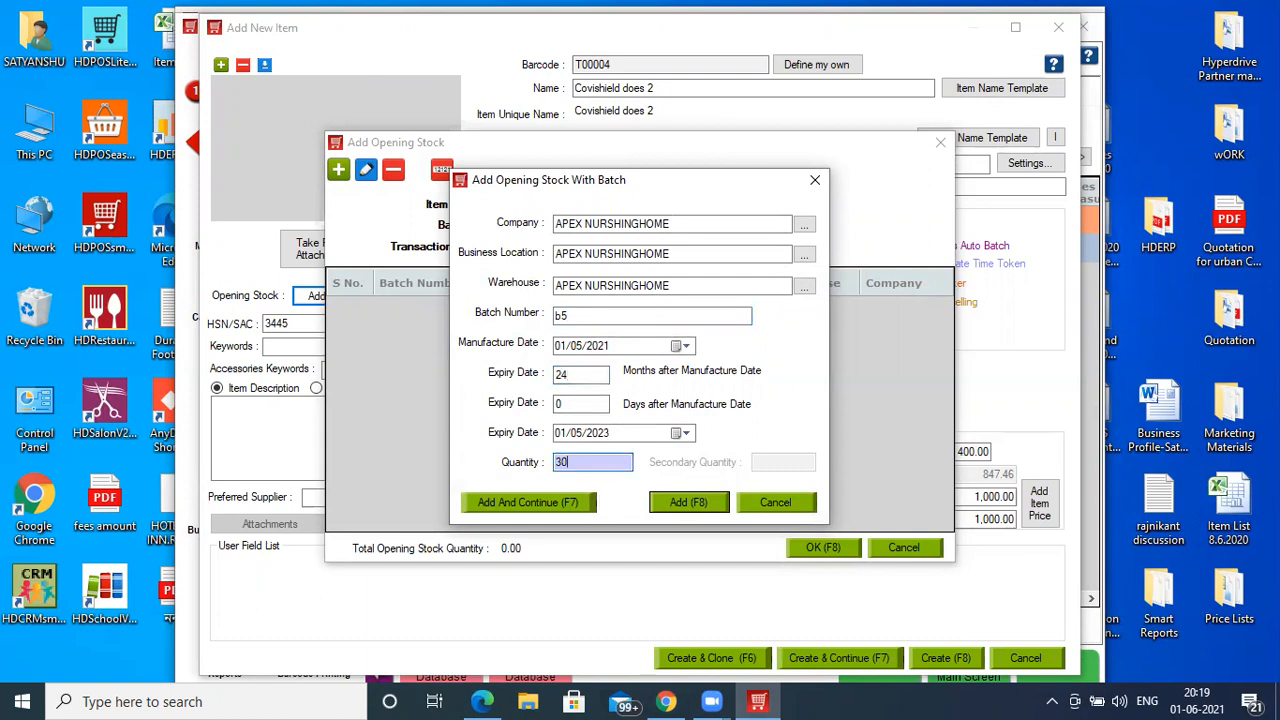
pyautogui.click(662, 501)
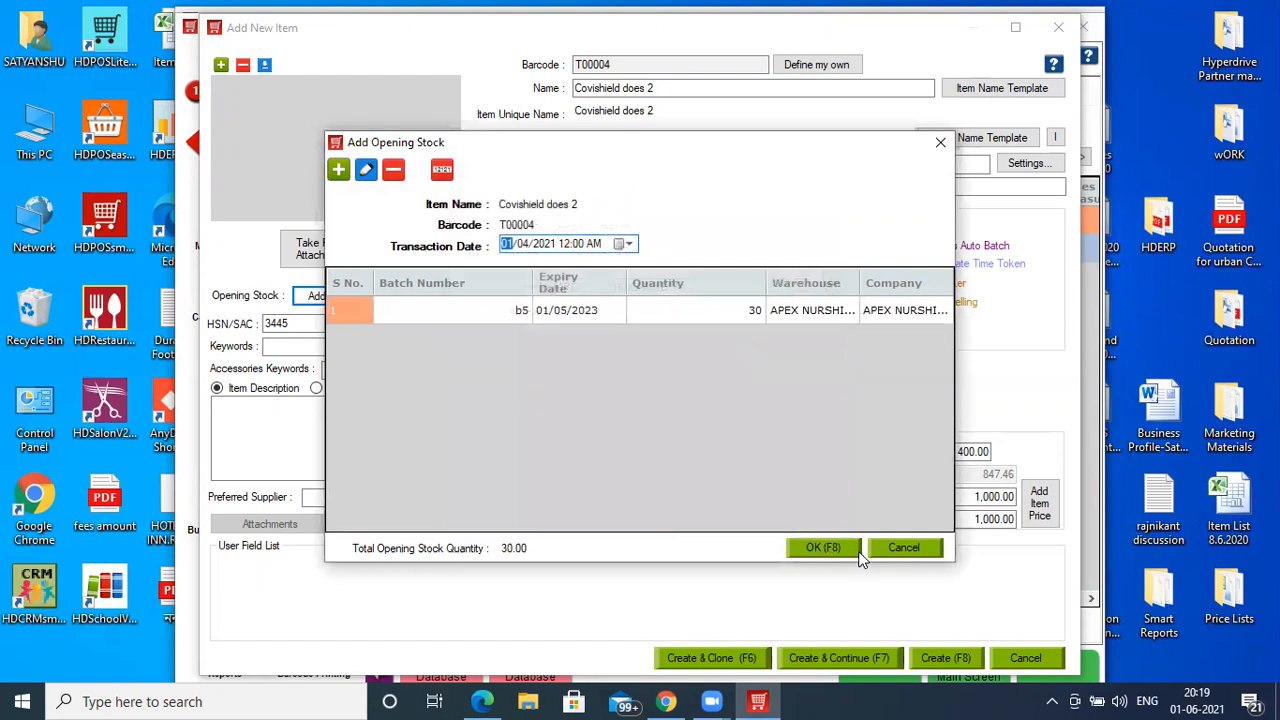
pyautogui.click(825, 548)
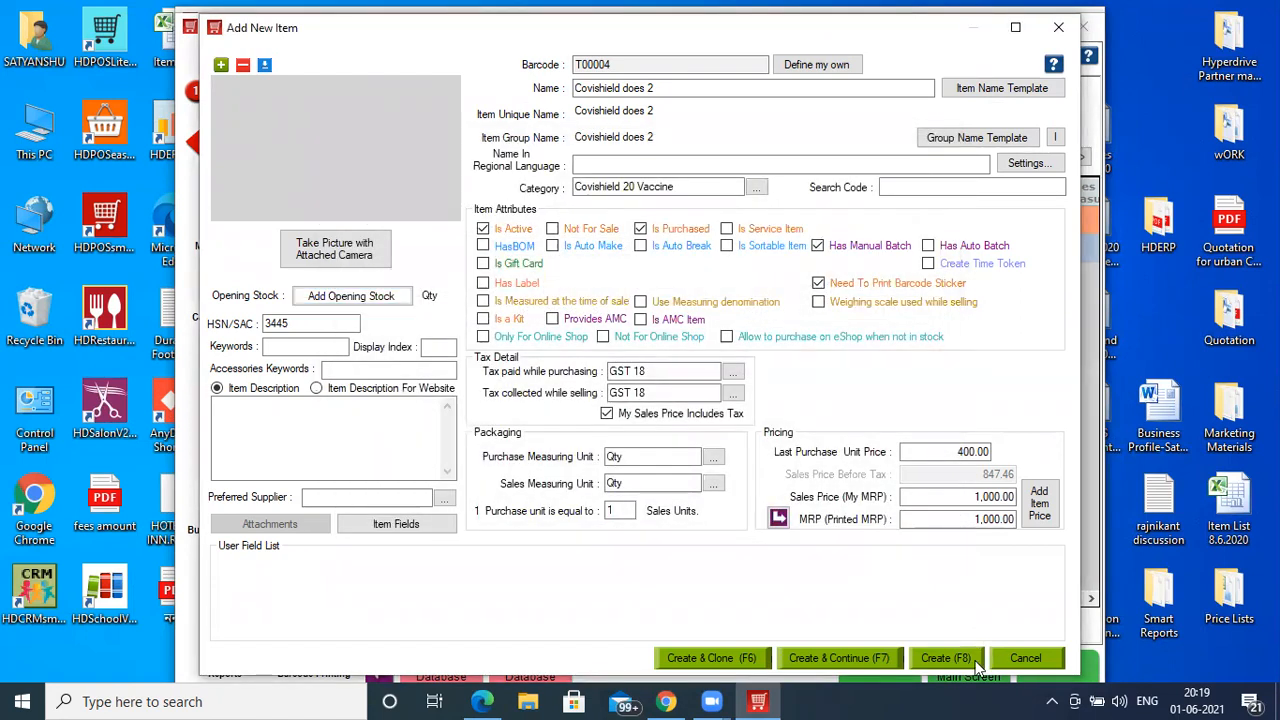
pyautogui.click(977, 662)
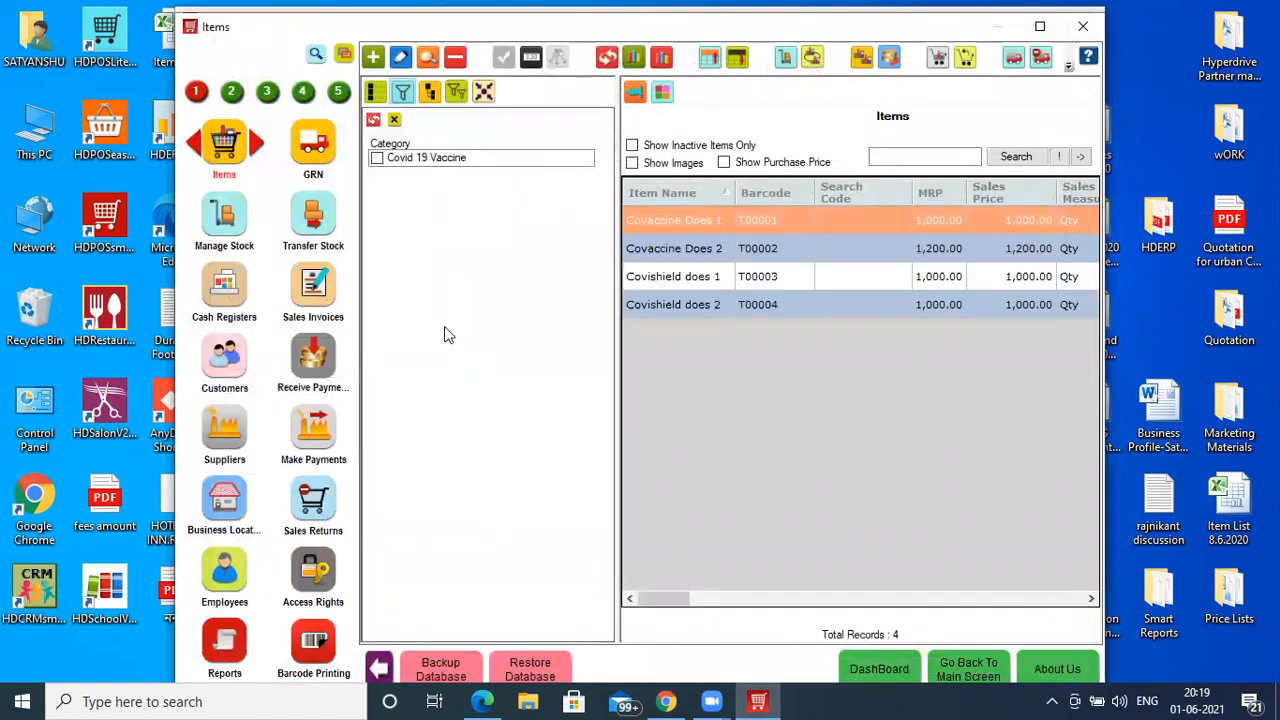
# - Filter the Items list by Covishield 20 Vaccine and Covid 19 Vaccine categories, then go to GRN
pyautogui.click(373, 119)
pyautogui.click(376, 173)
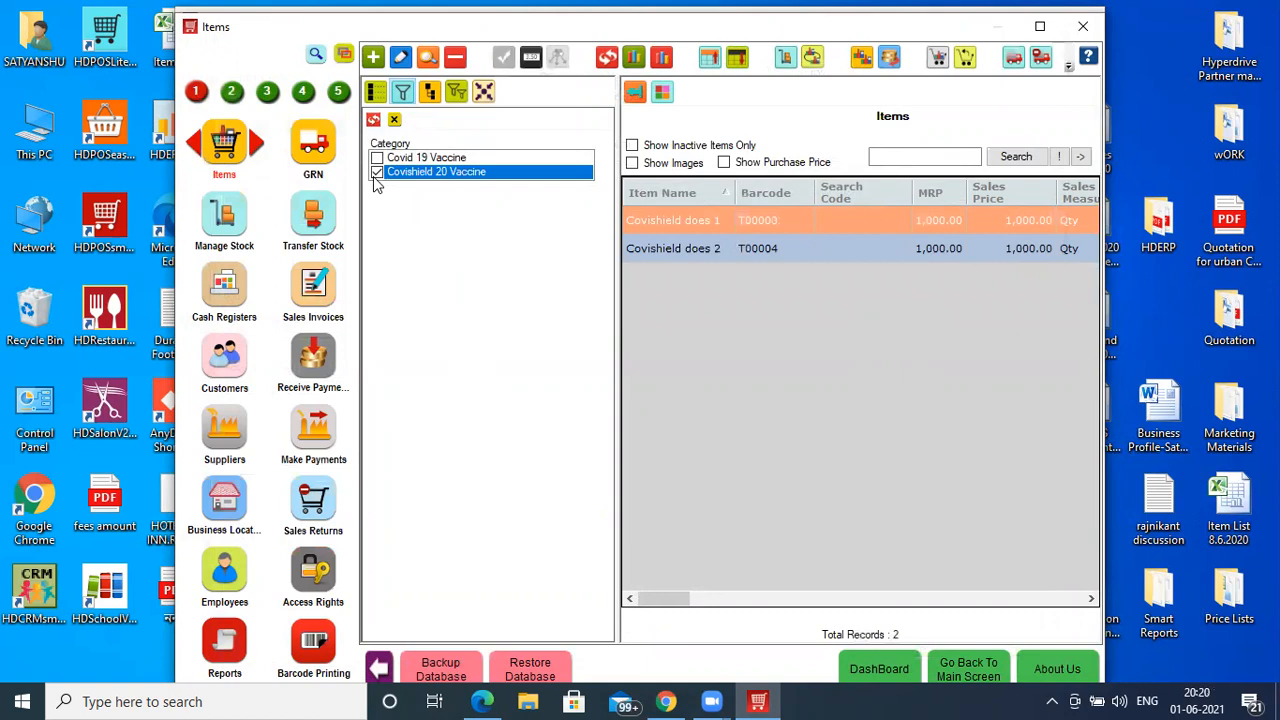
pyautogui.click(376, 158)
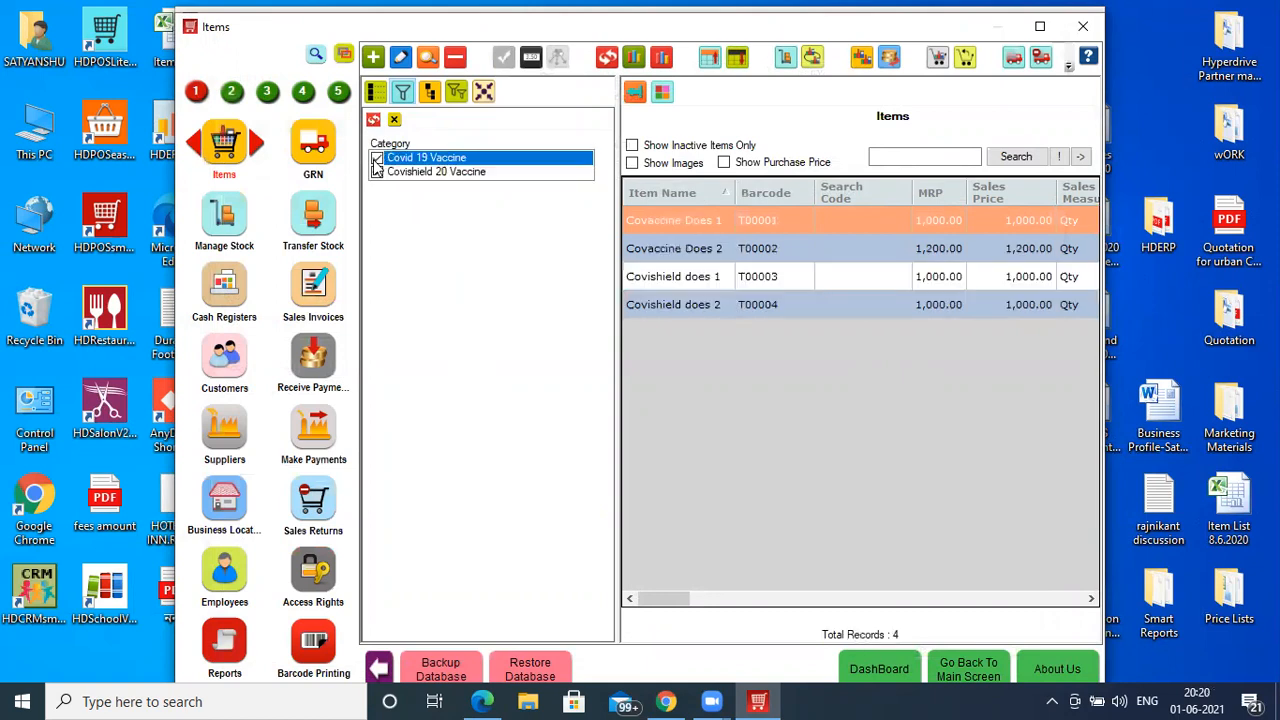
pyautogui.click(376, 173)
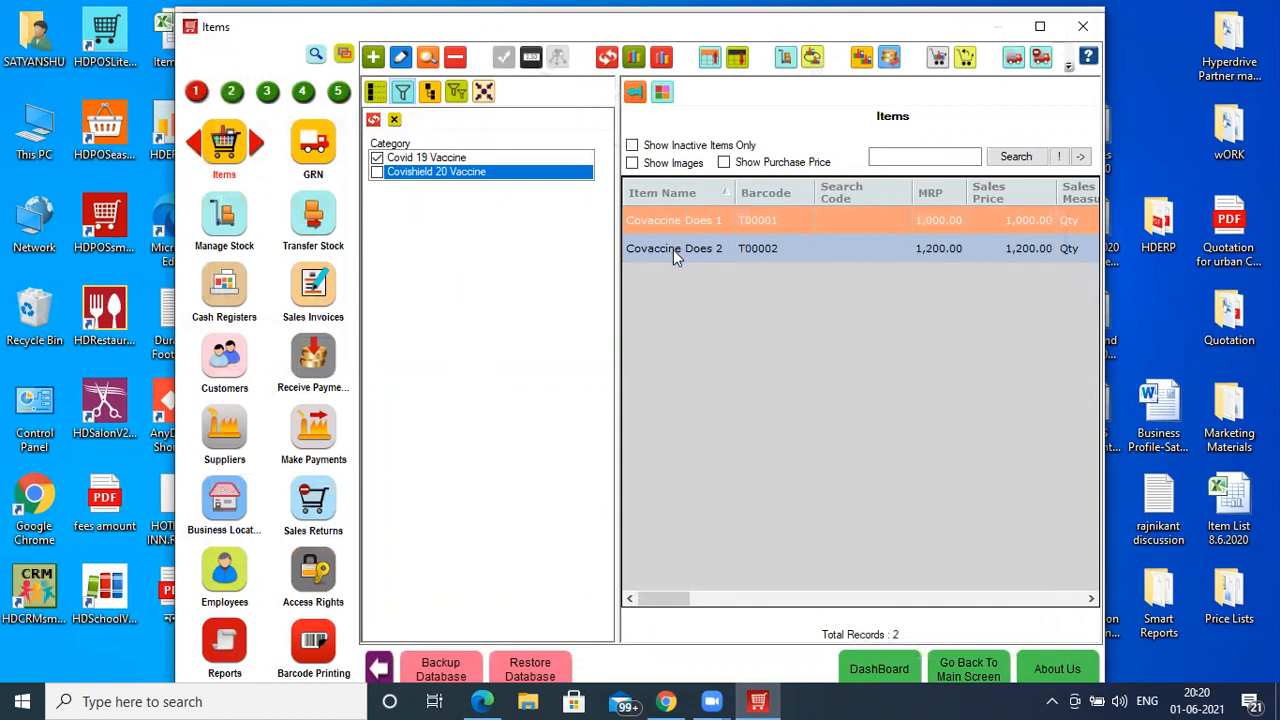
pyautogui.click(318, 153)
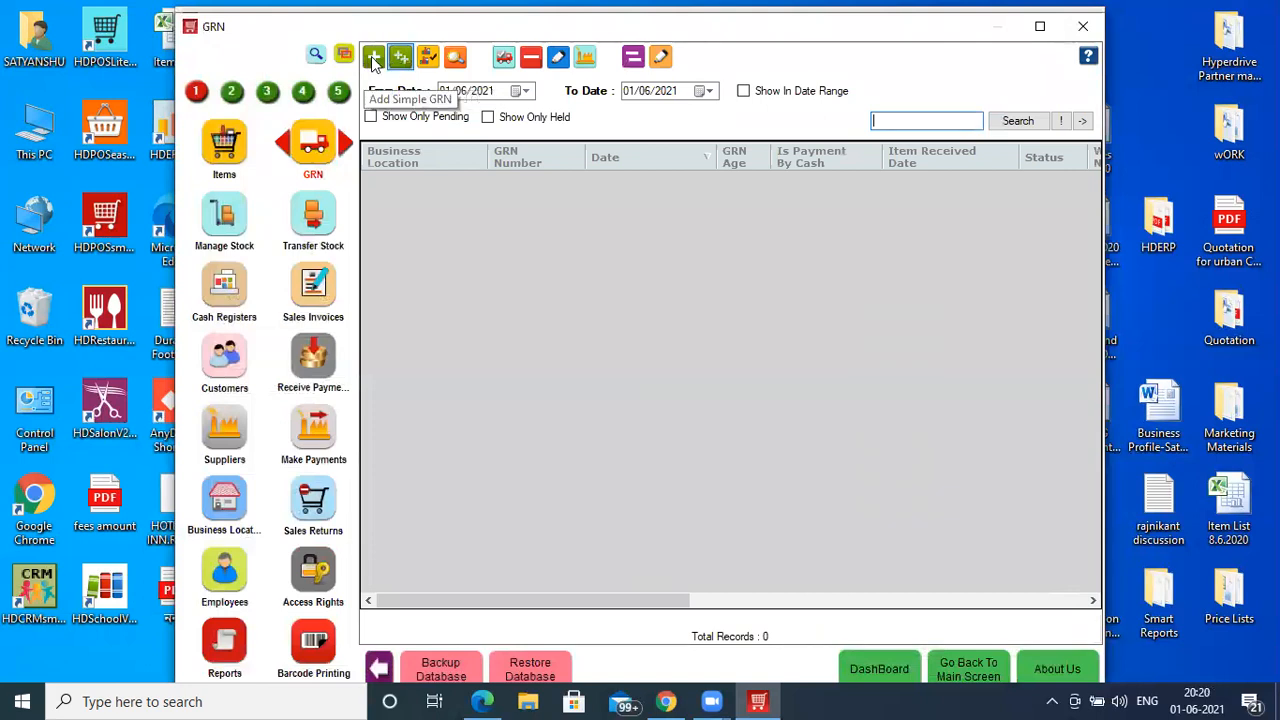
# - Start a simple GRN for the item Covaccine Does 1
pyautogui.click(374, 62)
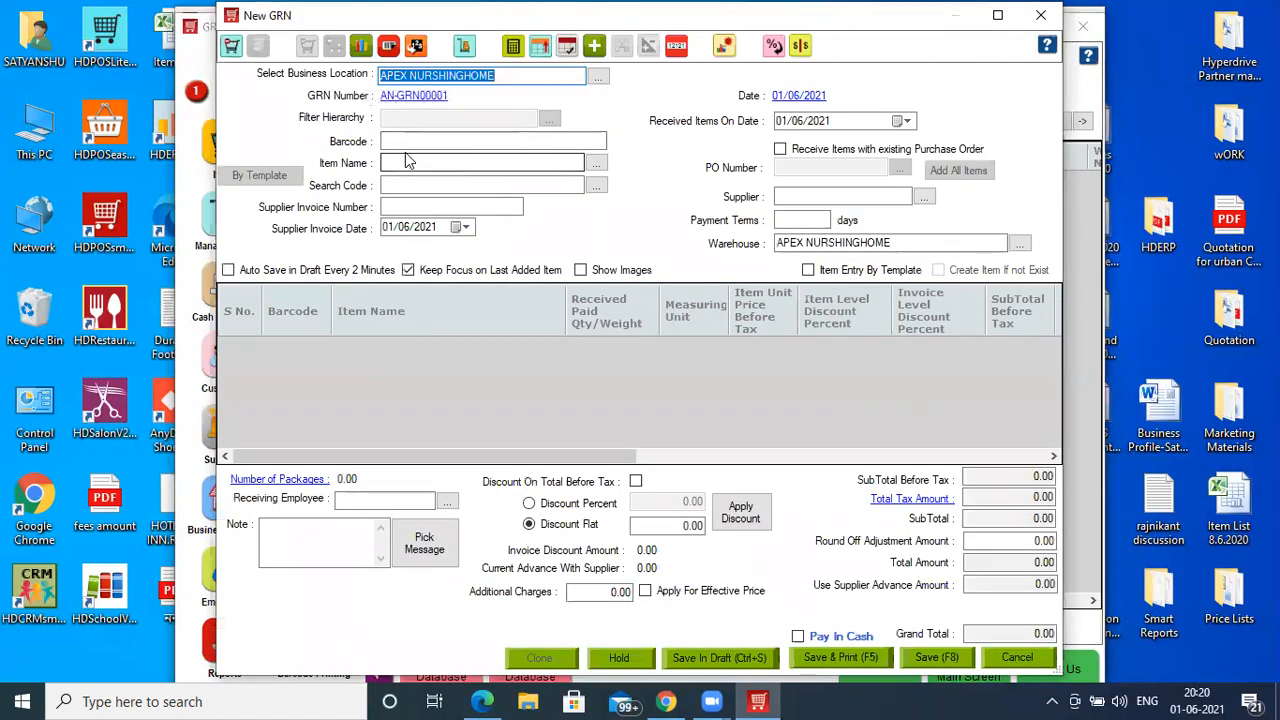
pyautogui.click(408, 163)
pyautogui.write('Covaccine Does 1')
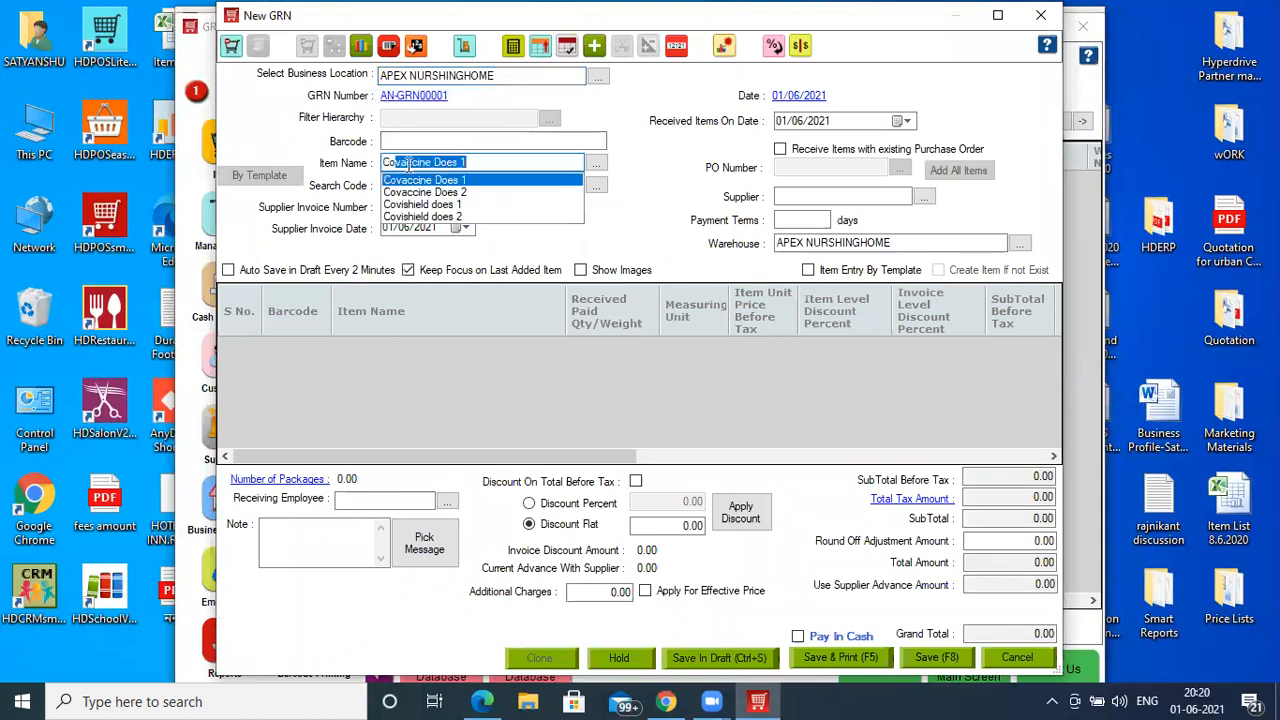
pyautogui.press('Return')
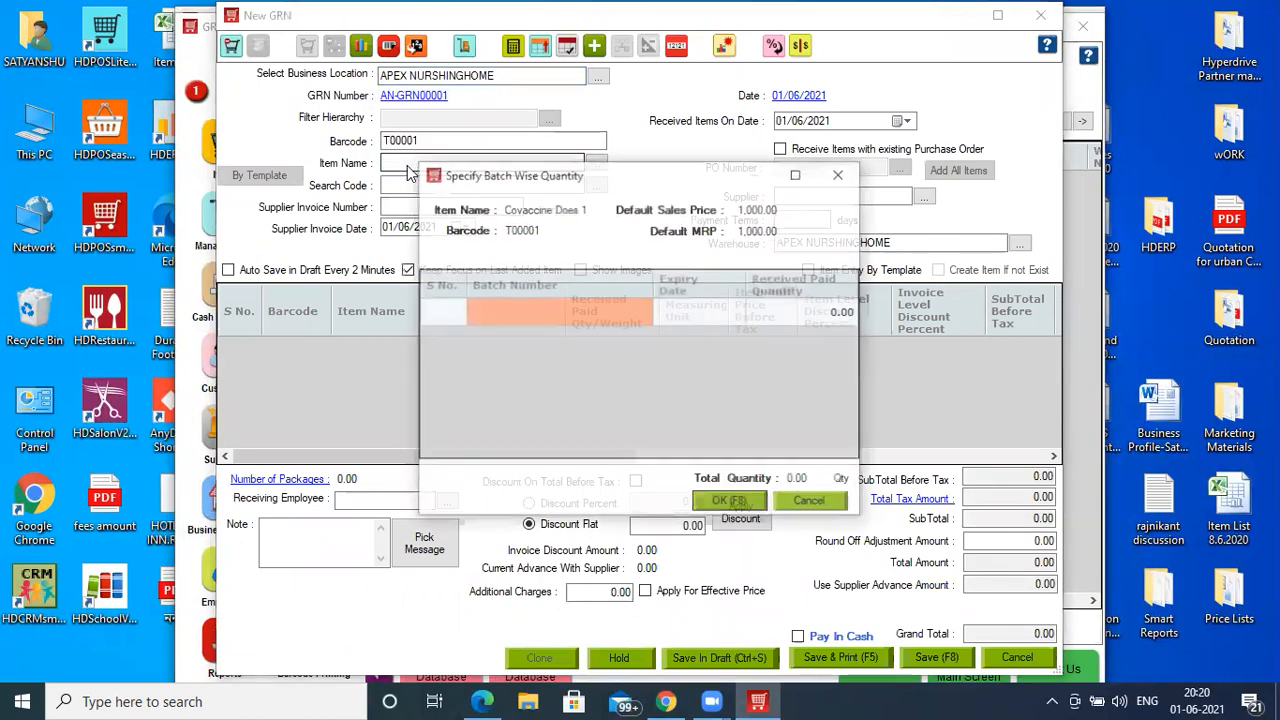
# - Receive 100 units in new batch b6 expiring 01/06/2023 after 24 months
pyautogui.click(487, 322)
pyautogui.write('b6')
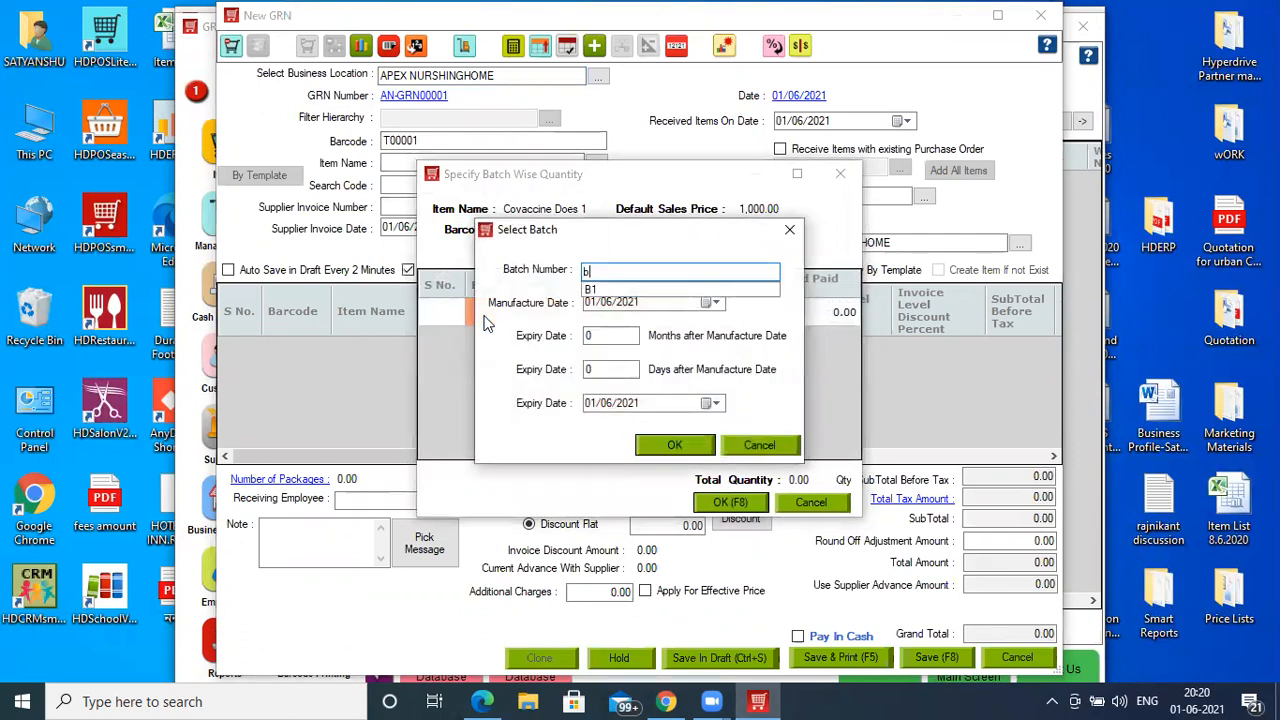
pyautogui.click(603, 337)
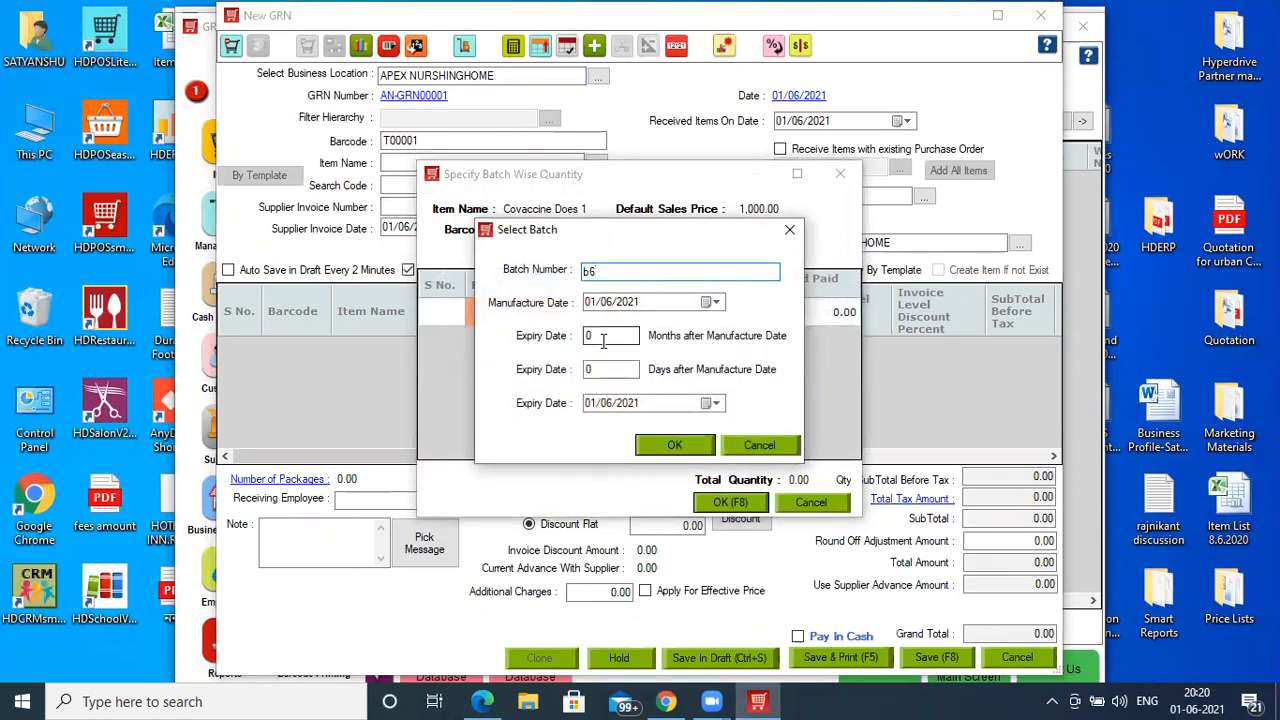
pyautogui.write('25')
pyautogui.press('BackSpace')
pyautogui.write('4')
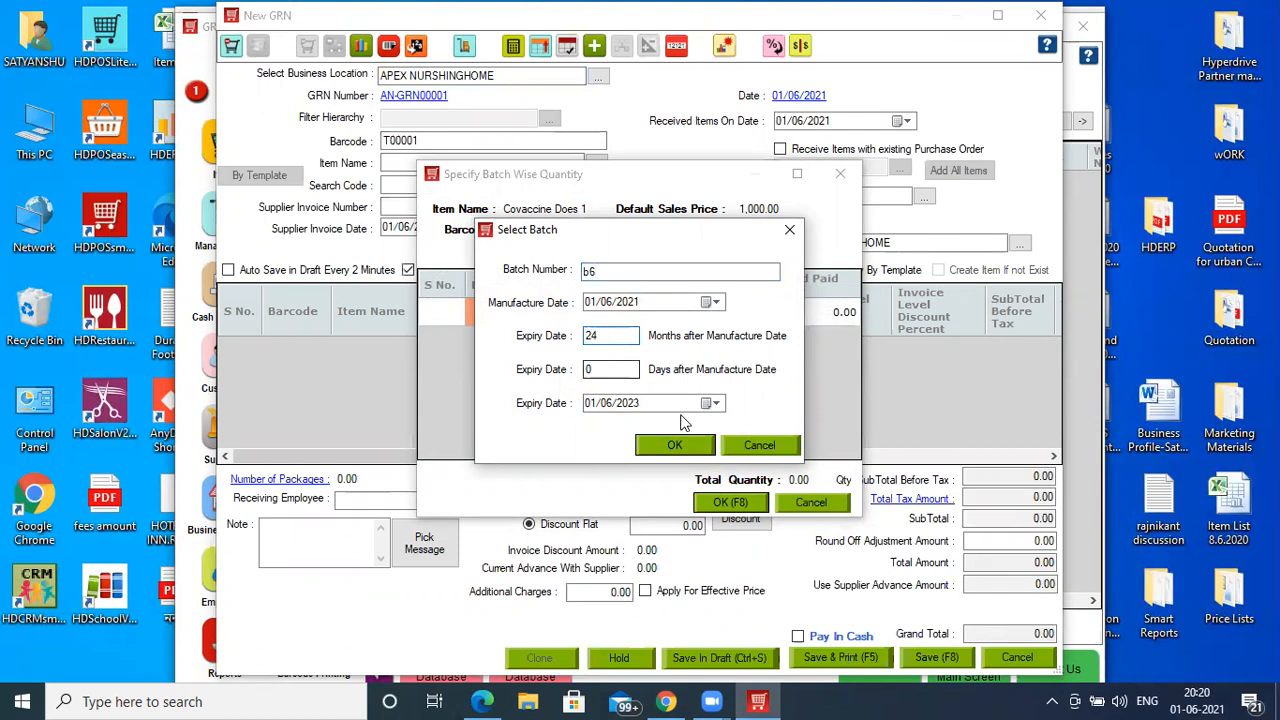
pyautogui.click(683, 440)
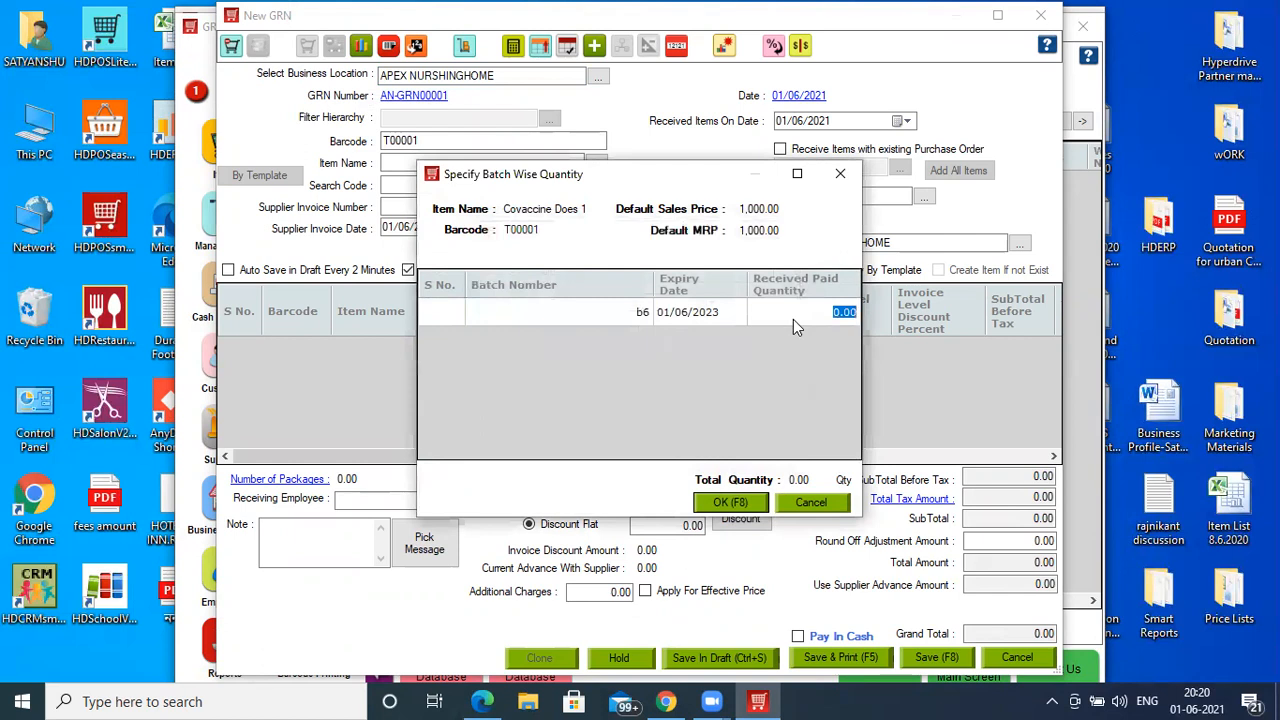
pyautogui.write('100')
pyautogui.click(745, 508)
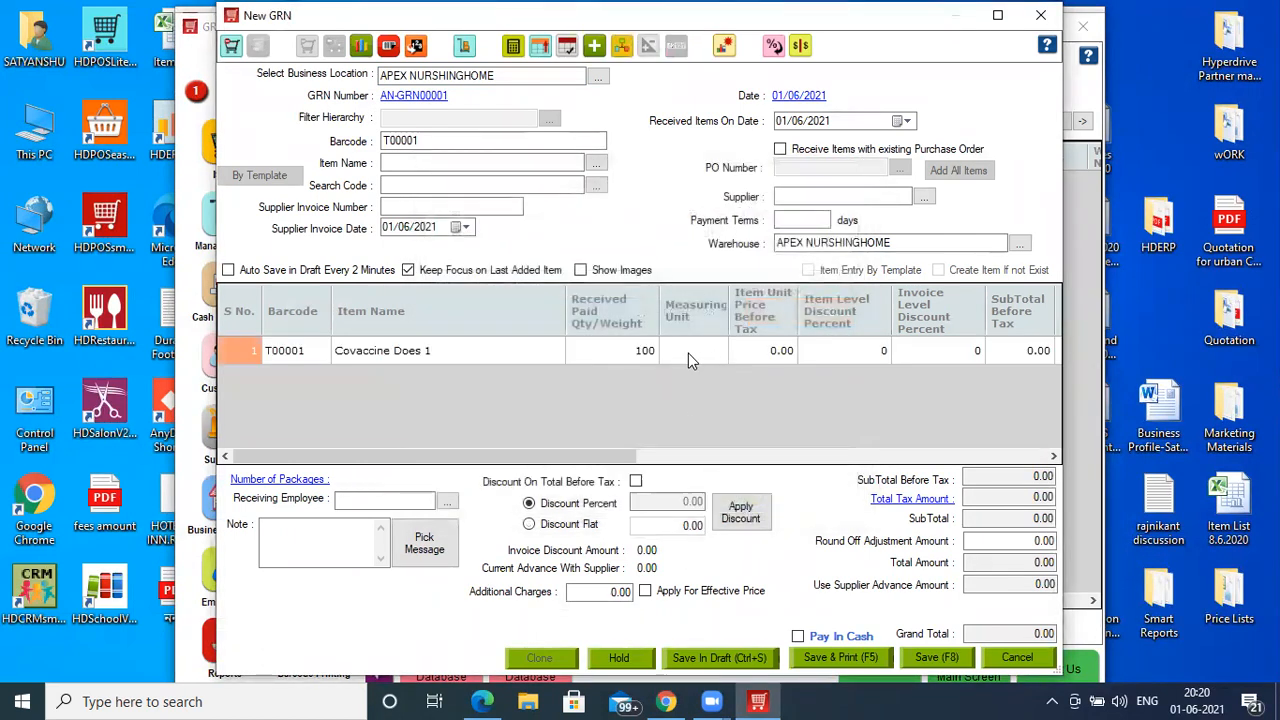
pyautogui.moveTo(624, 460); pyautogui.dragTo(1040, 460)
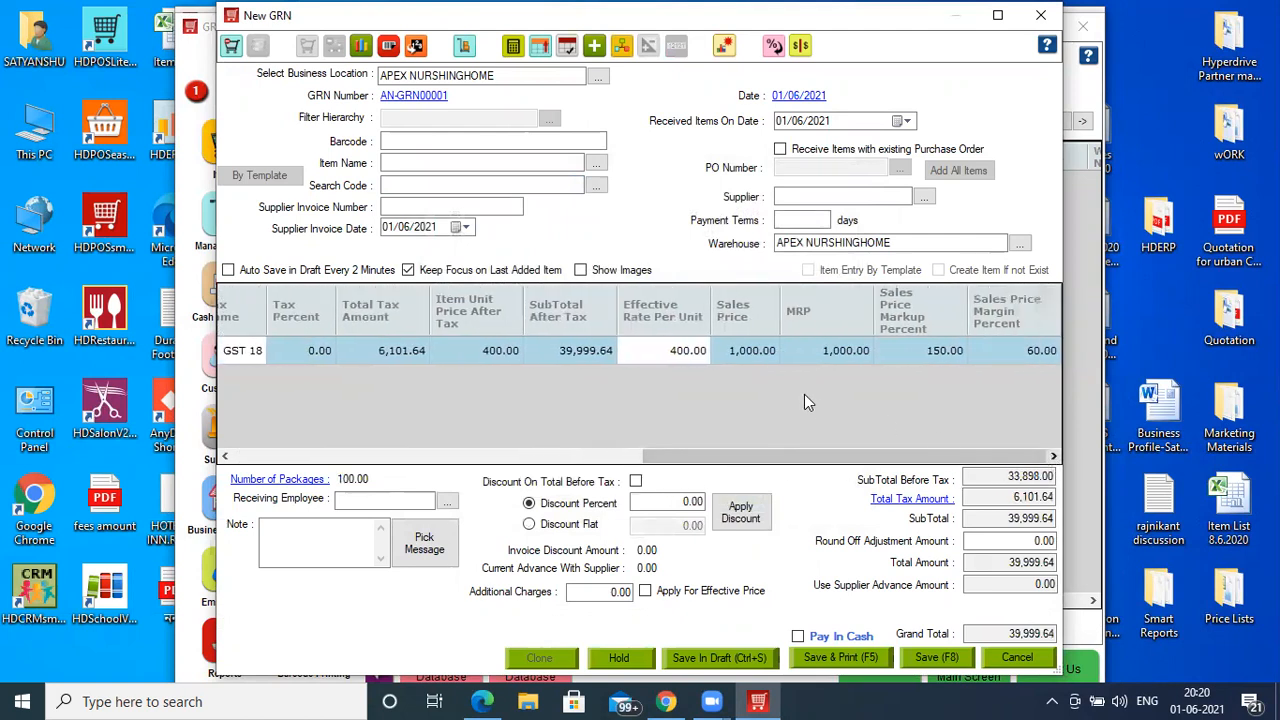
# - Add supplier 'GOVET of Hlath ORG' and save GRN AN-GRN00001
pyautogui.click(808, 196)
pyautogui.write('+')
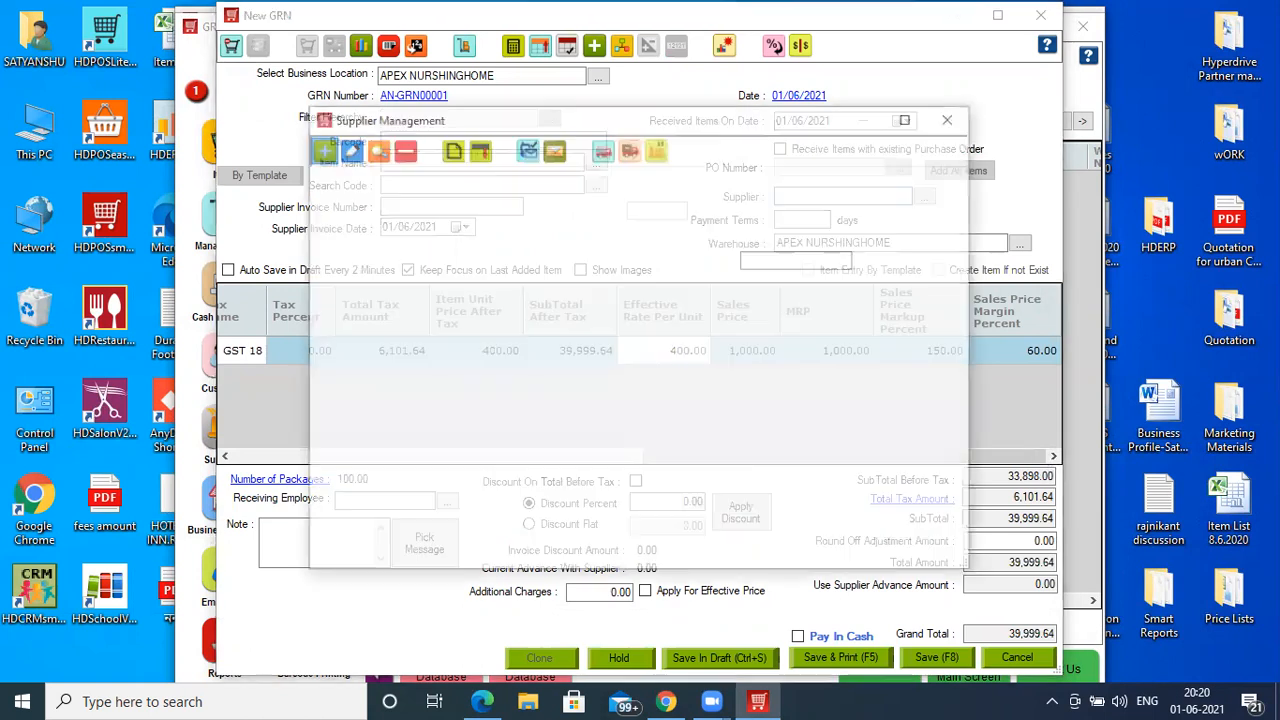
pyautogui.write('GOV')
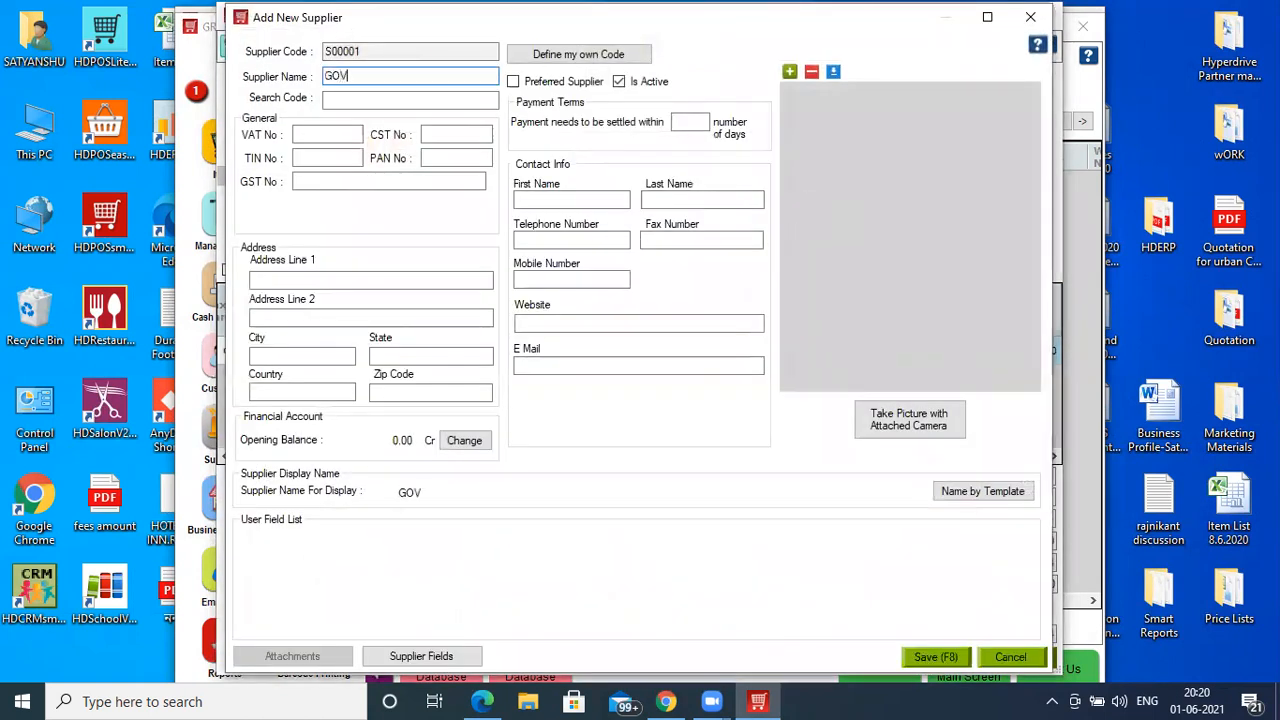
pyautogui.write('ET of HIath ORG')
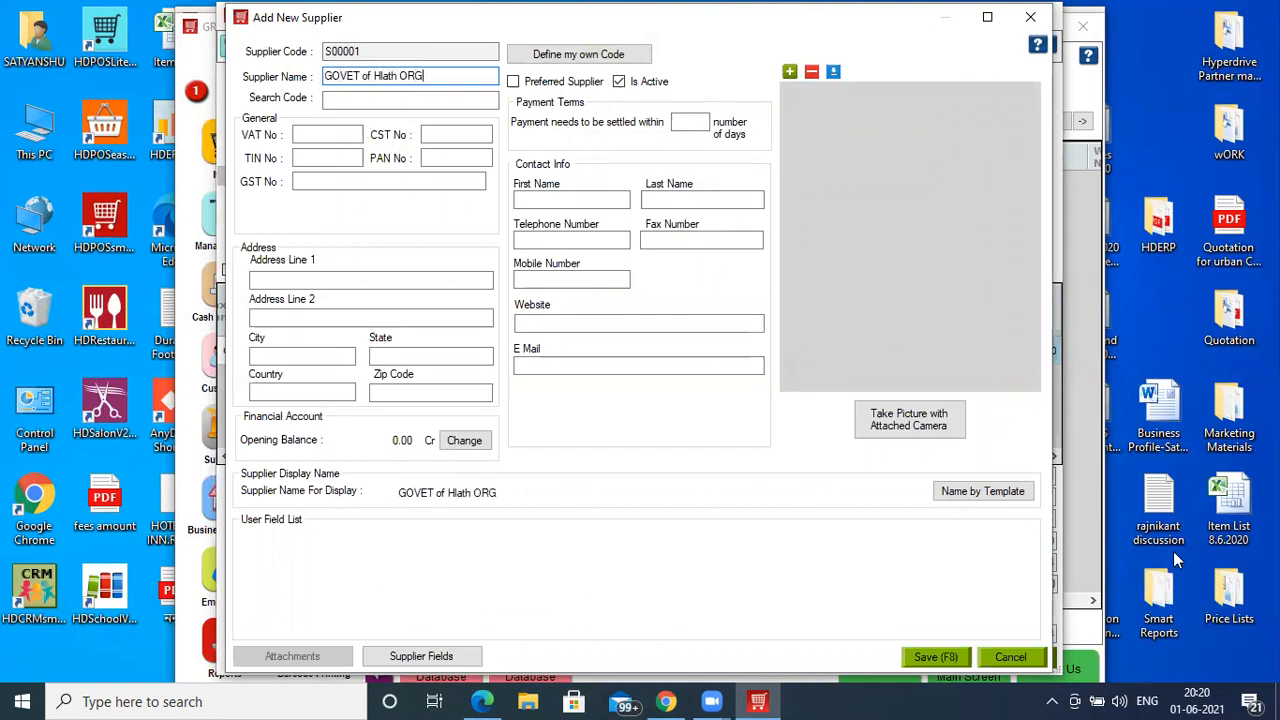
pyautogui.click(948, 660)
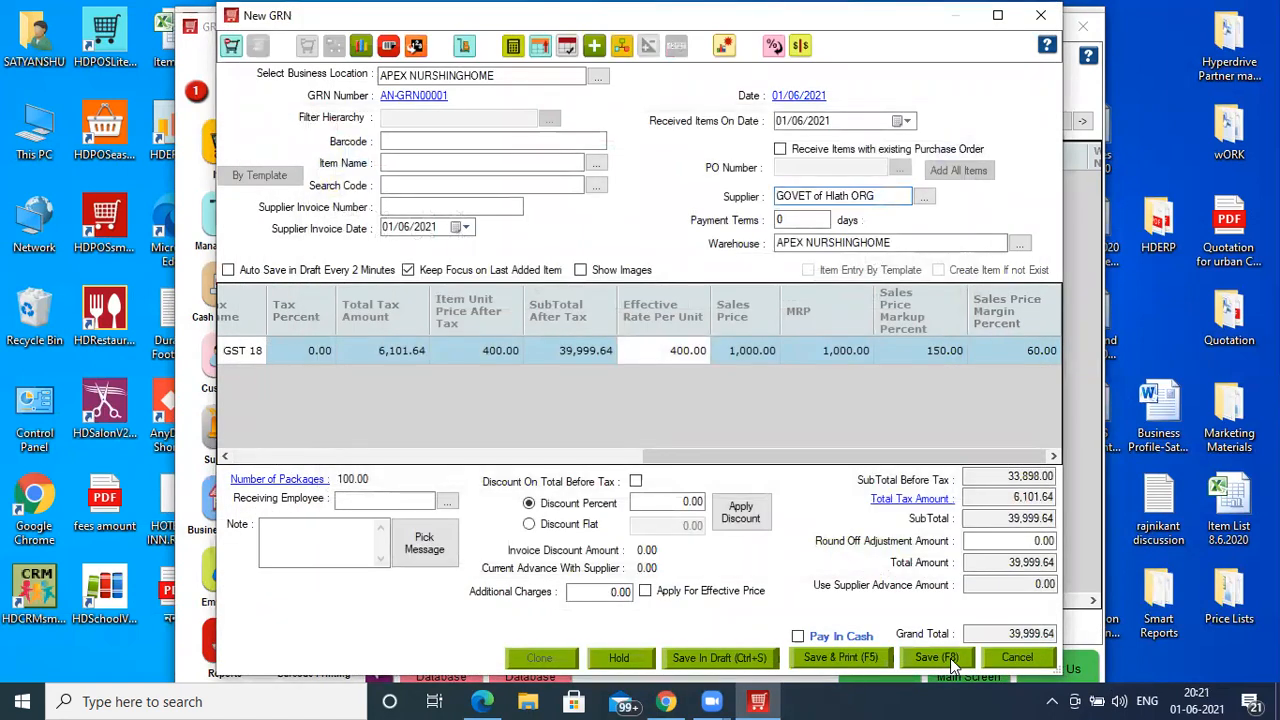
pyautogui.click(950, 658)
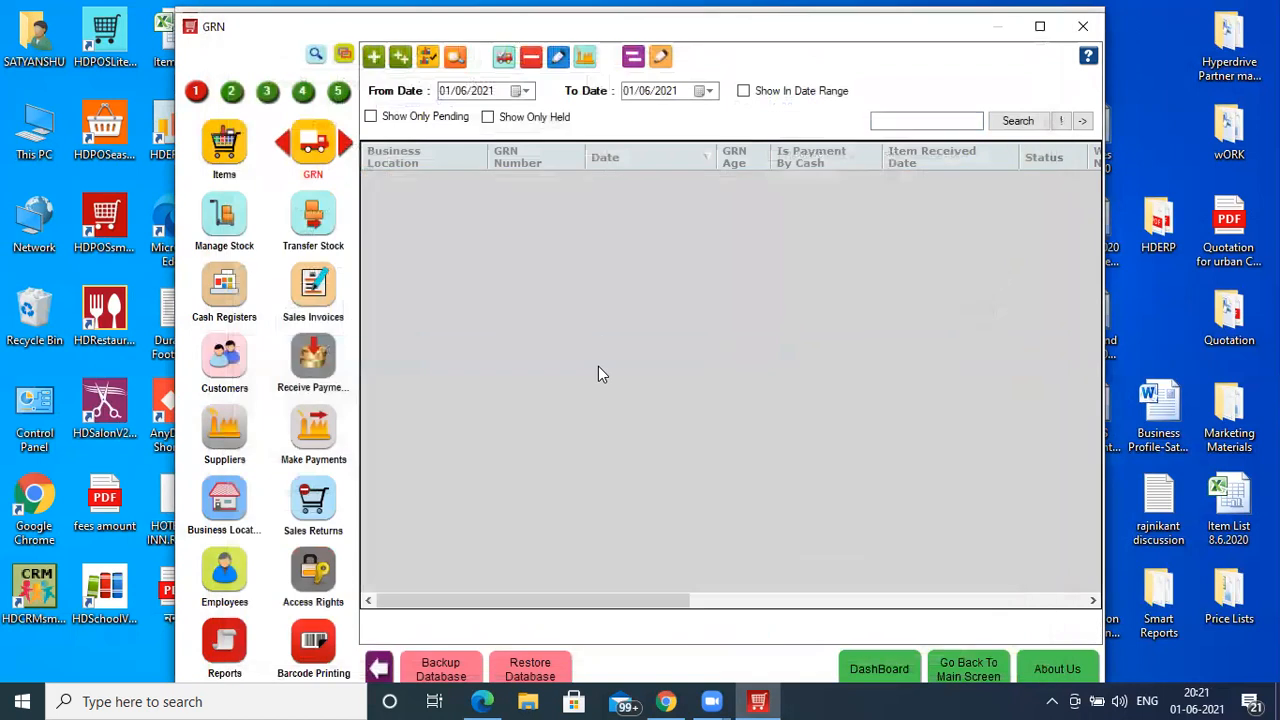
# - Check Covaccine Does 1's batch-wise stock (B1, b6), then search modules for 'app'
pyautogui.click(238, 236)
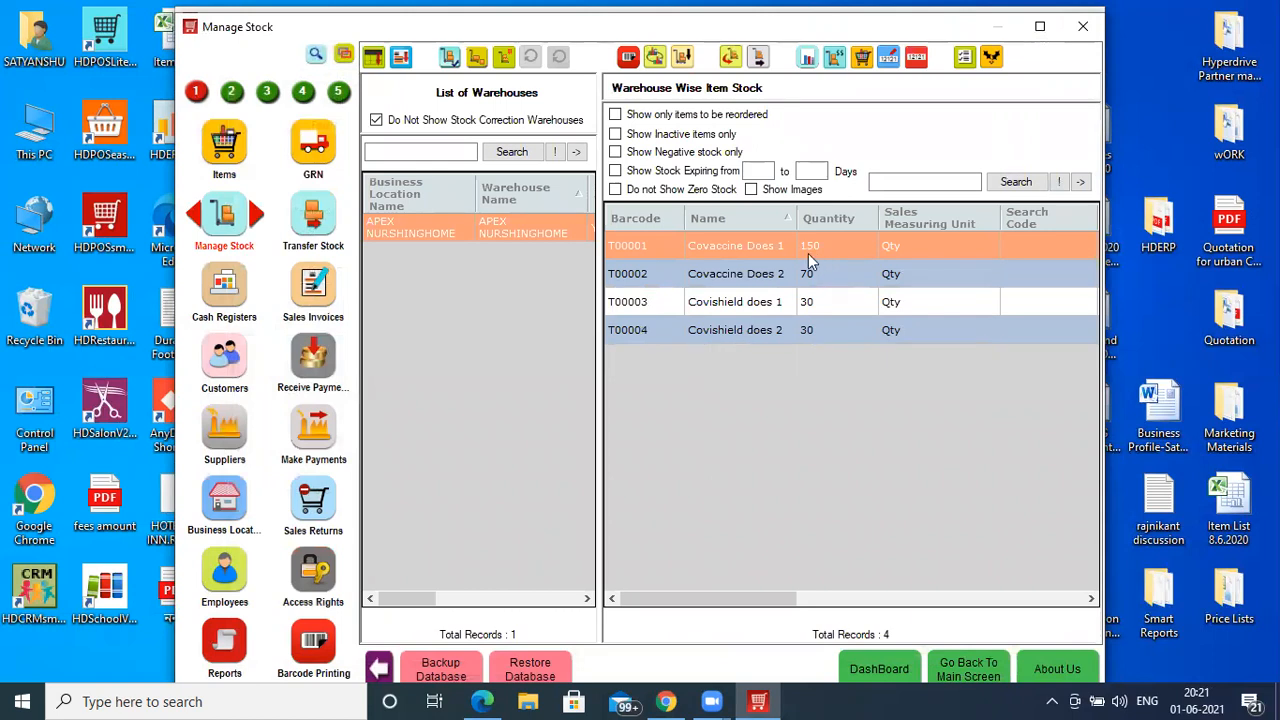
pyautogui.click(655, 60)
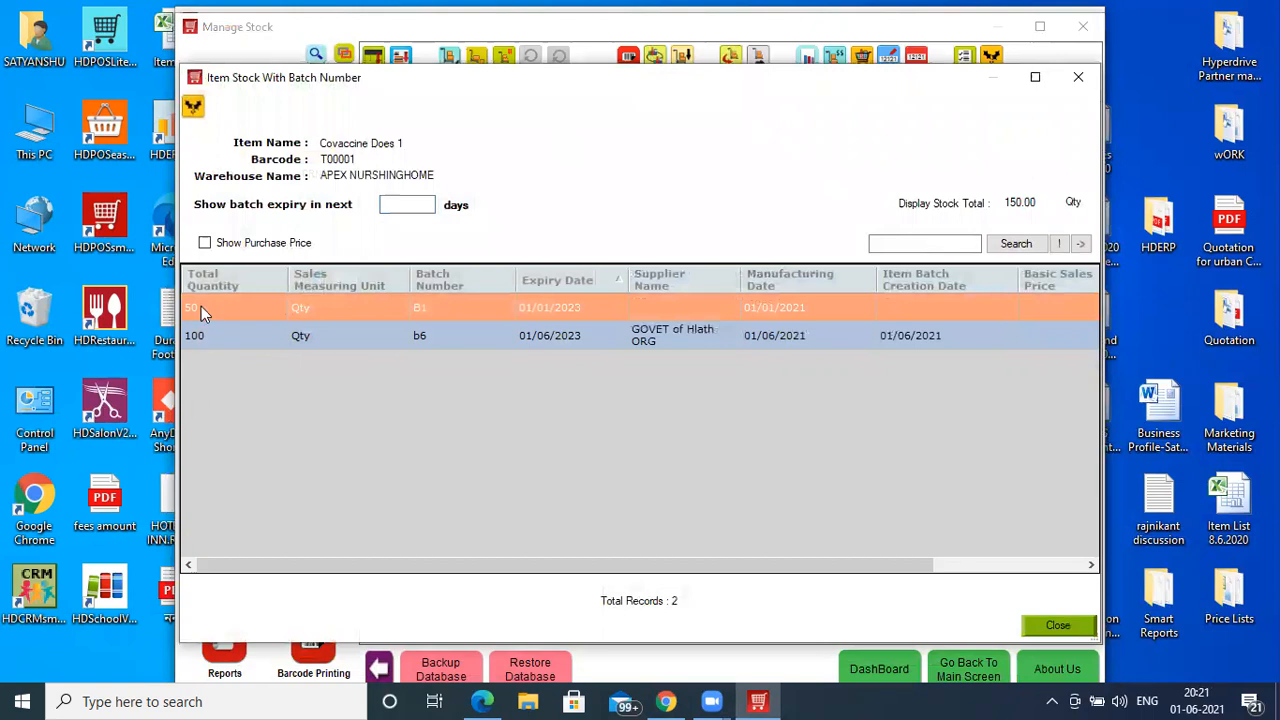
pyautogui.click(641, 334)
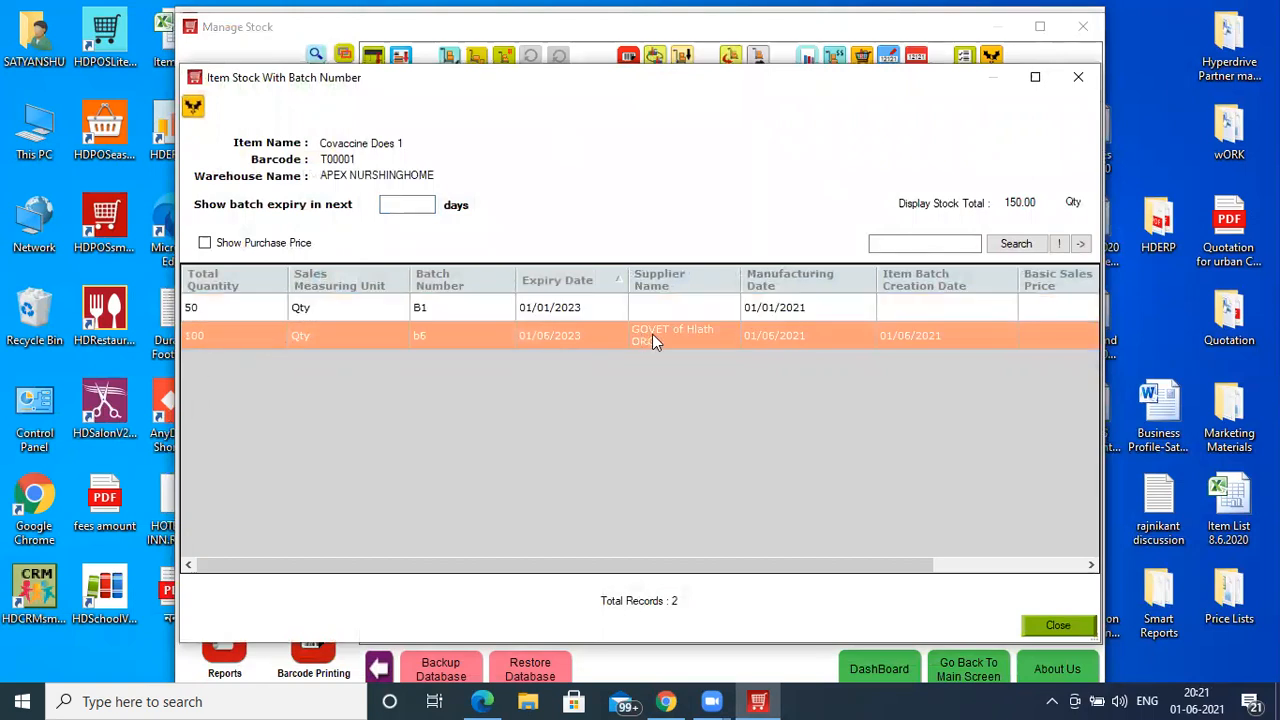
pyautogui.click(1079, 82)
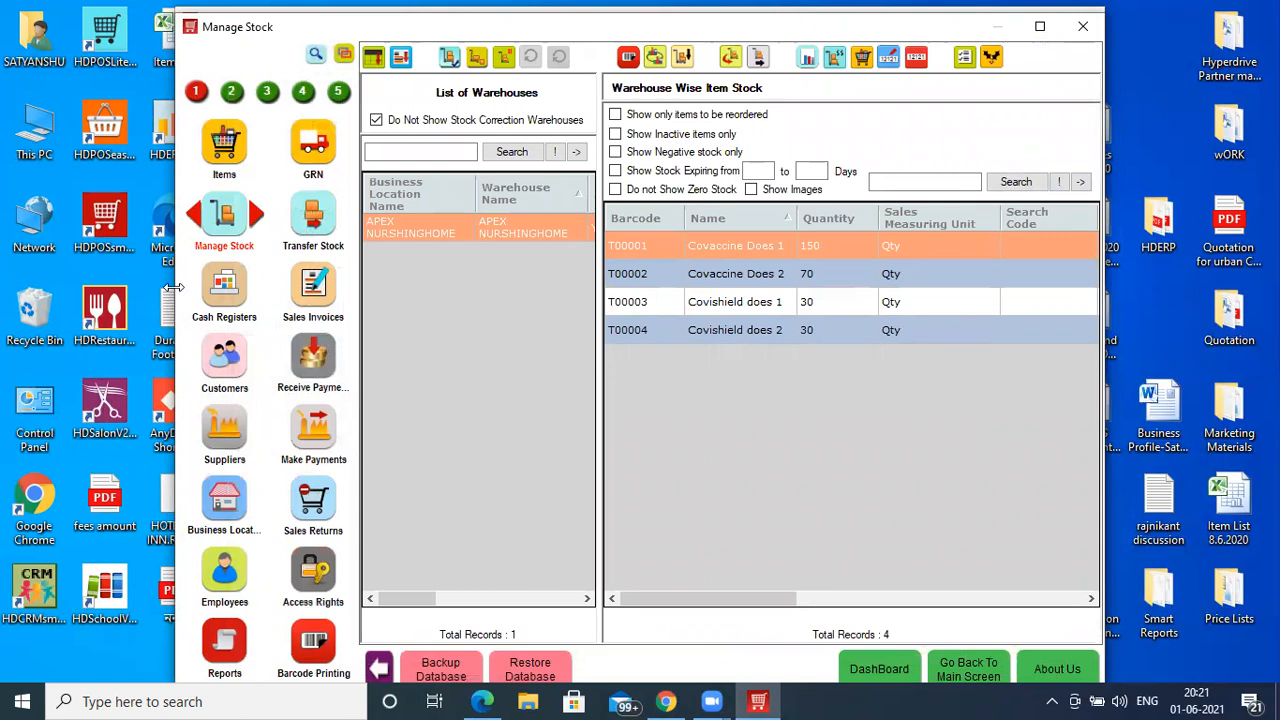
pyautogui.click(315, 55)
pyautogui.press('Return')
# - Open Appointments and set the business location to APEX NURSHINGHOME
pyautogui.click(220, 110)
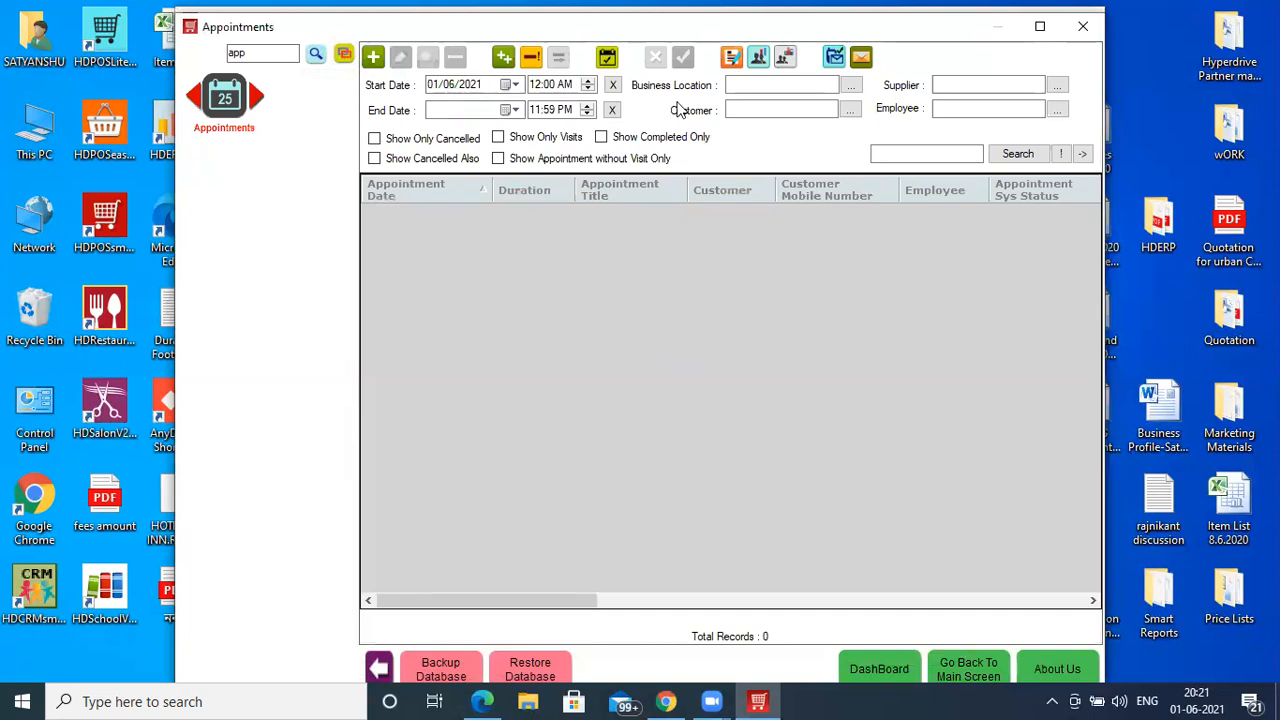
pyautogui.click(744, 82)
pyautogui.press('Tab')
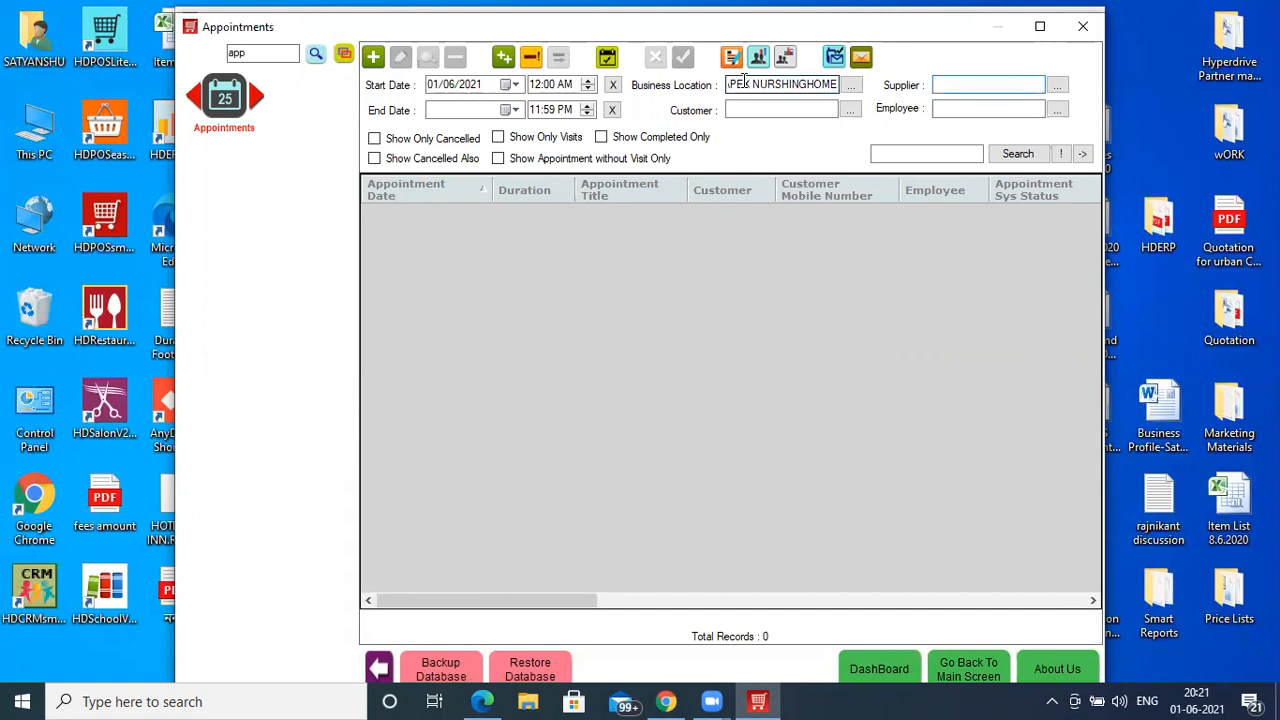
pyautogui.click(764, 110)
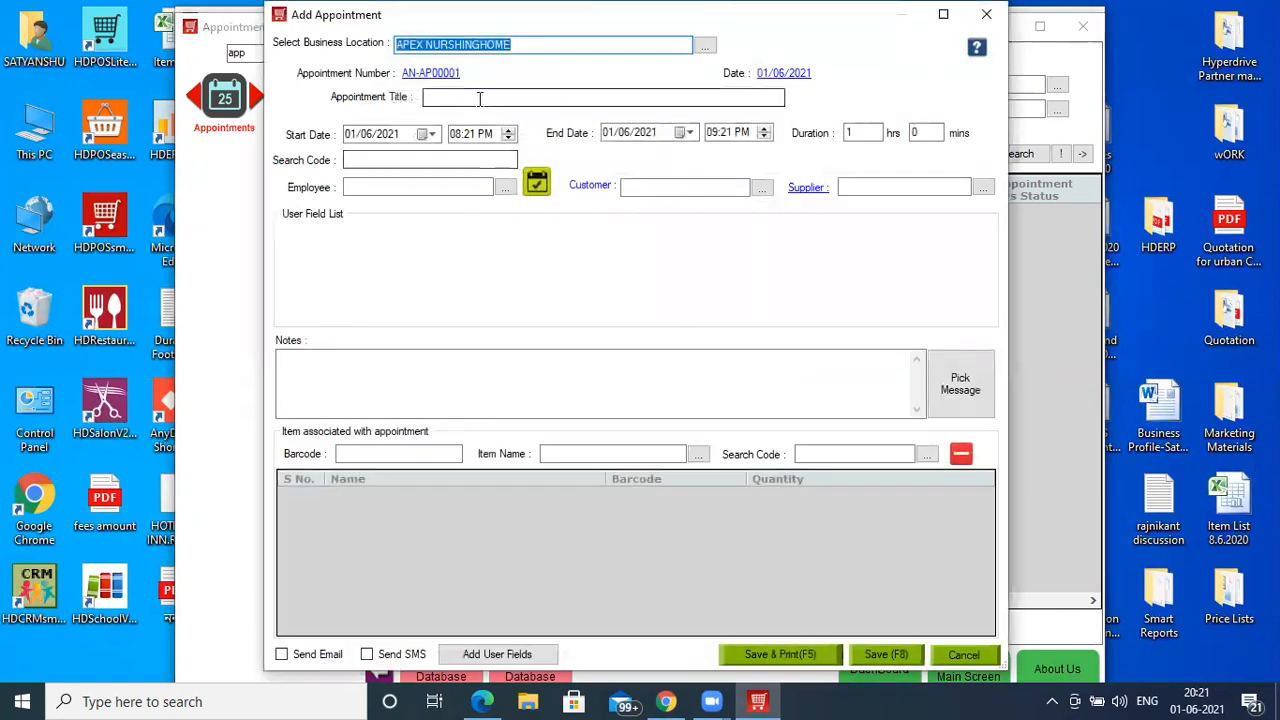
# - Title the new appointment 'Vaccine does 1' and bring up the employee list
pyautogui.click(480, 97)
pyautogui.write('Vaccine does 1')
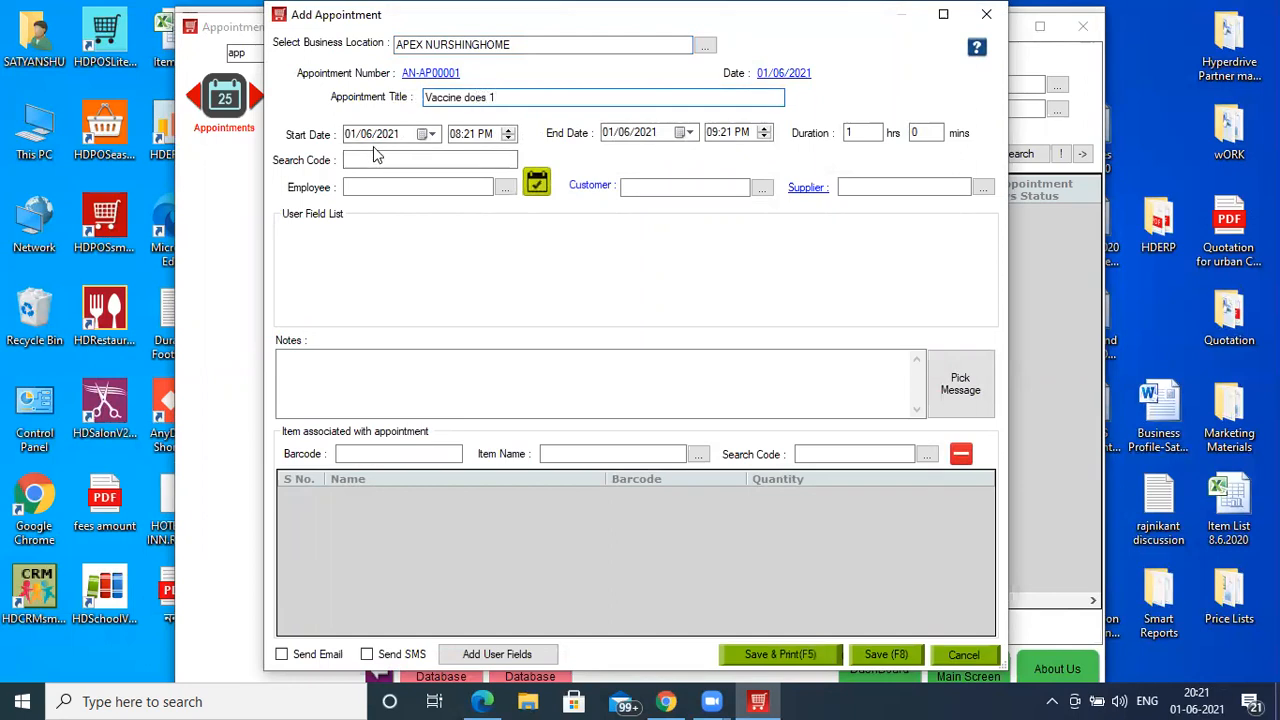
pyautogui.click(390, 185)
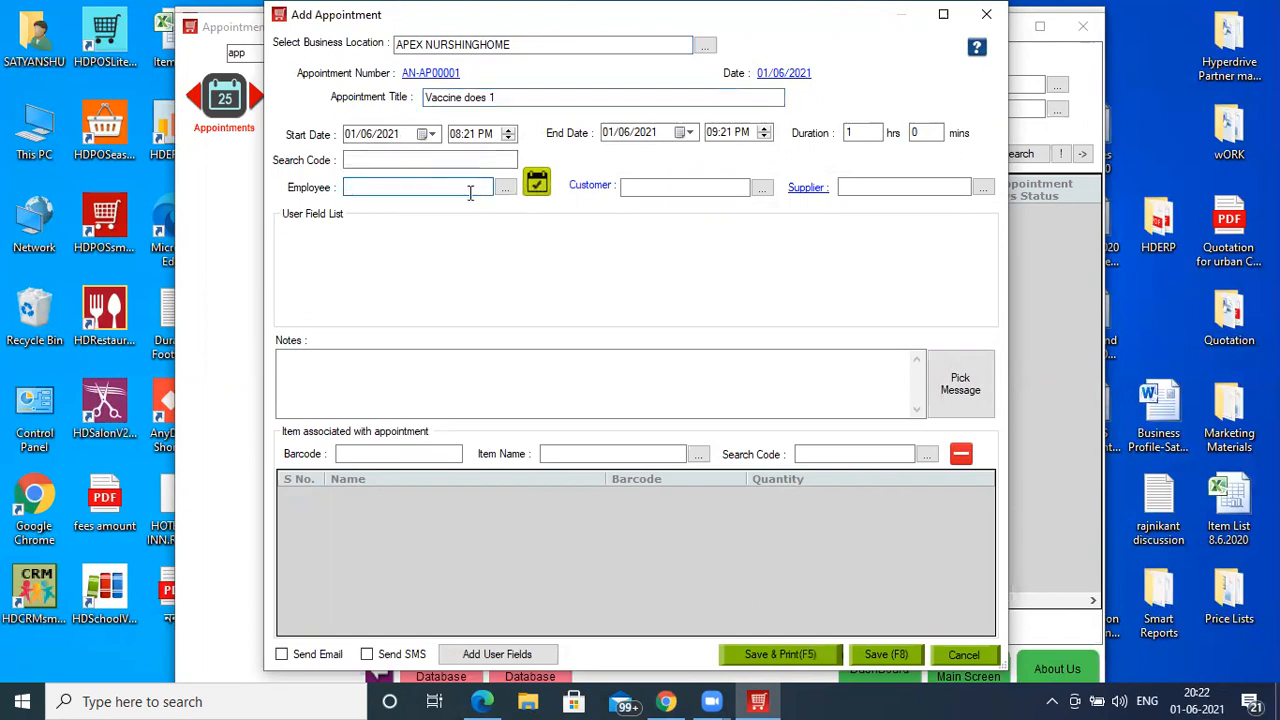
pyautogui.click(505, 187)
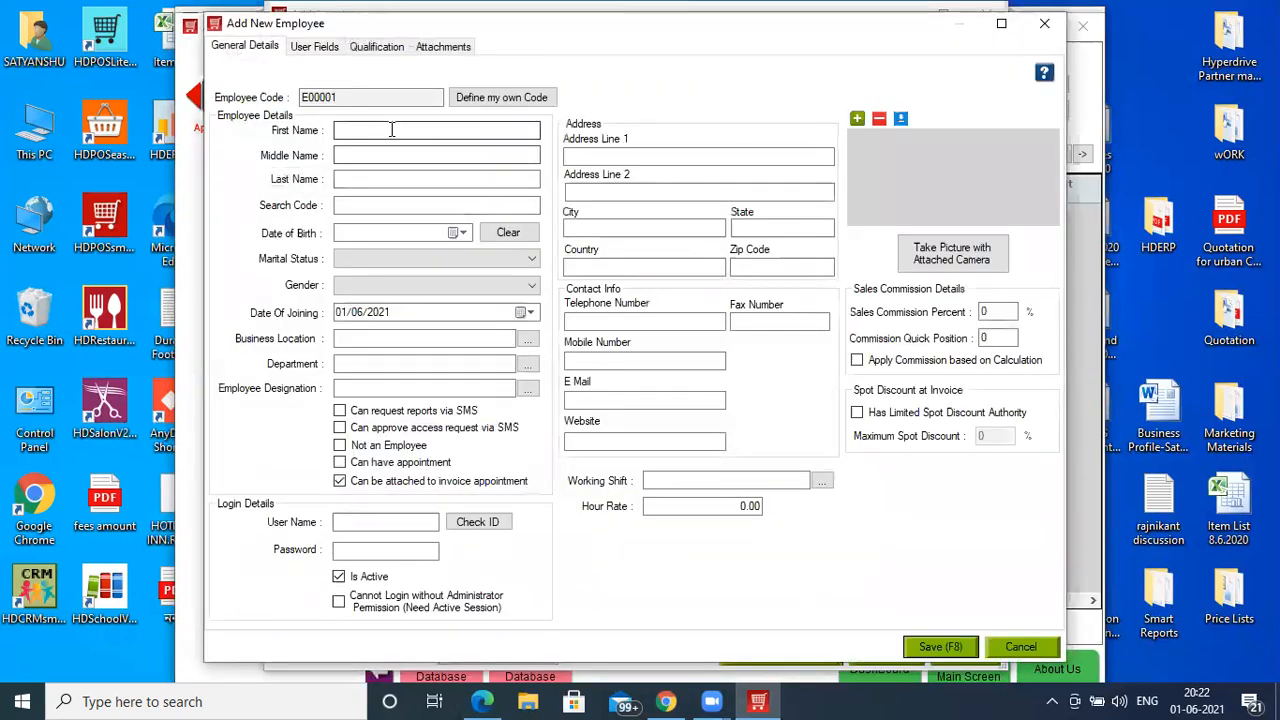
# - Add employee 'Staff 1' (code E00001) and return to the appointment
pyautogui.click(392, 130)
pyautogui.write('Staff 1')
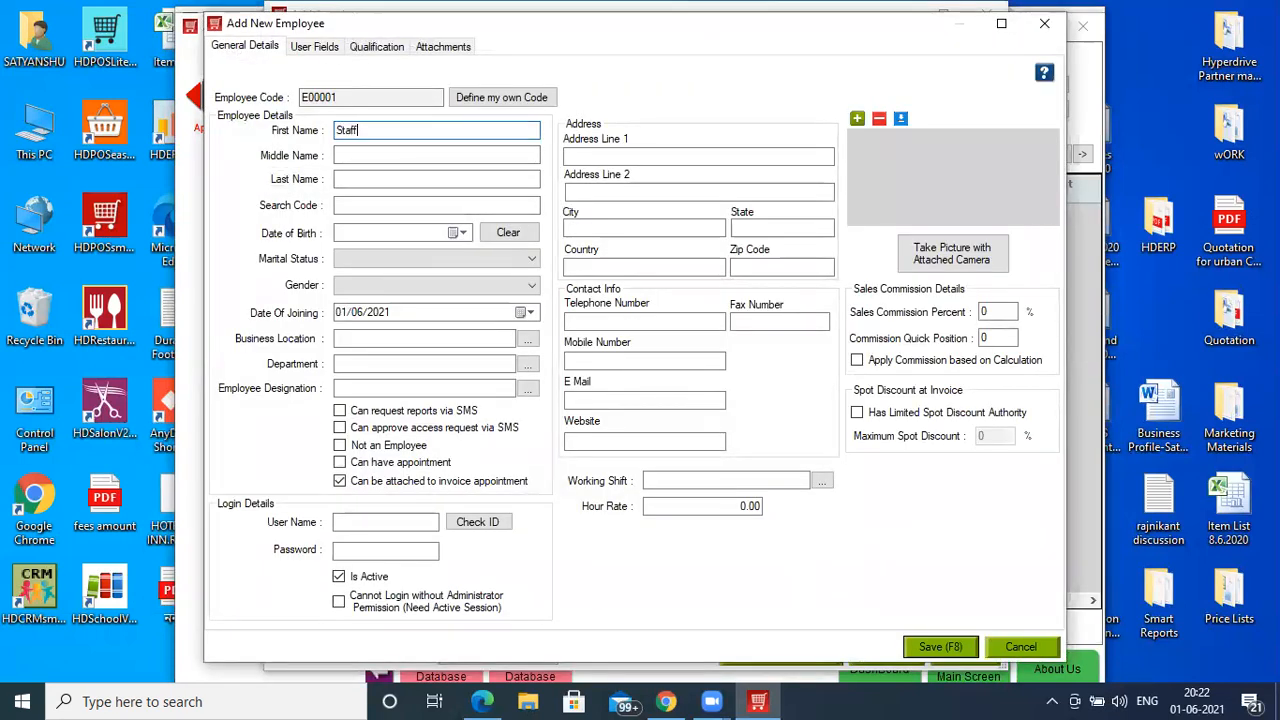
pyautogui.click(960, 647)
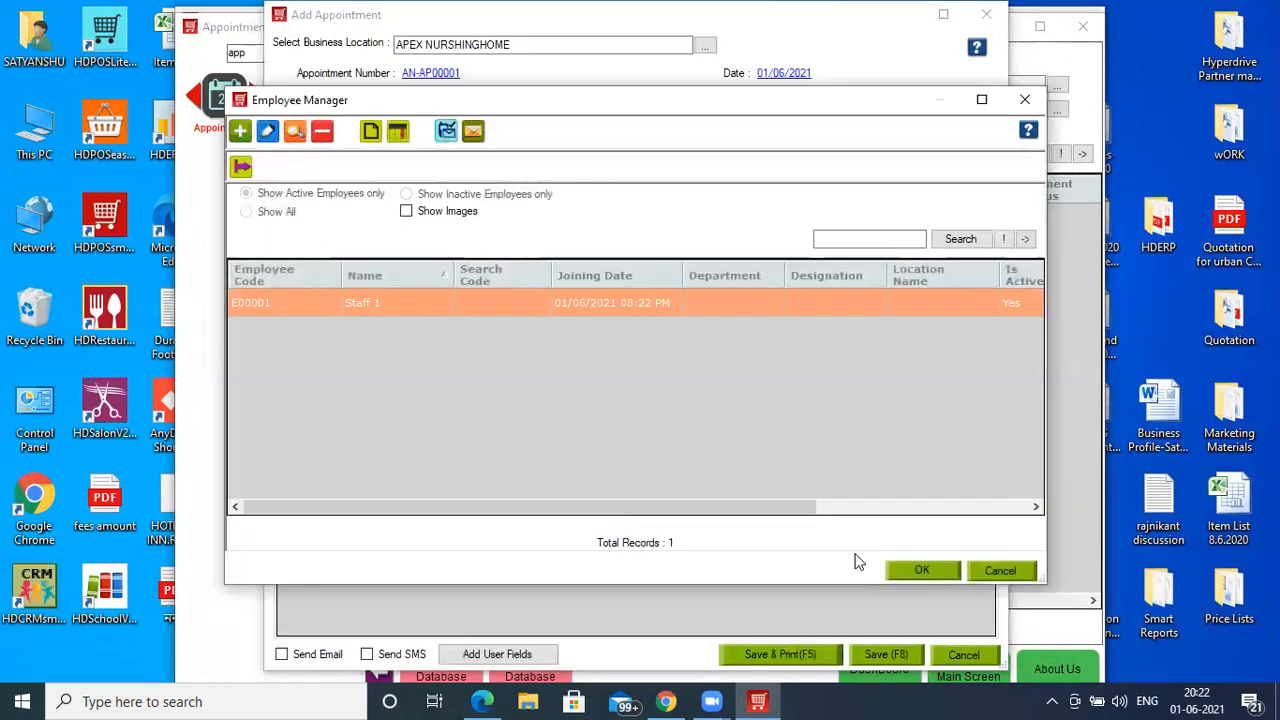
pyautogui.click(913, 570)
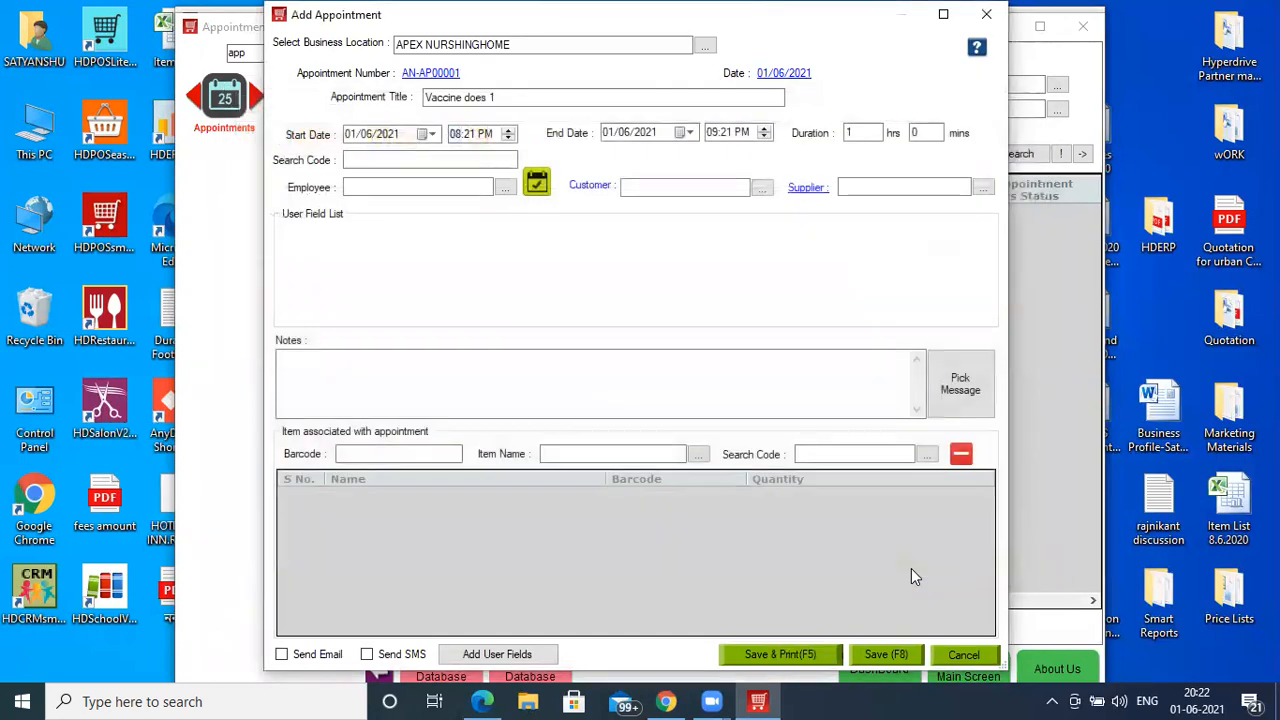
# - Revisit the employee selection and check the time slot's availability
pyautogui.click(640, 187)
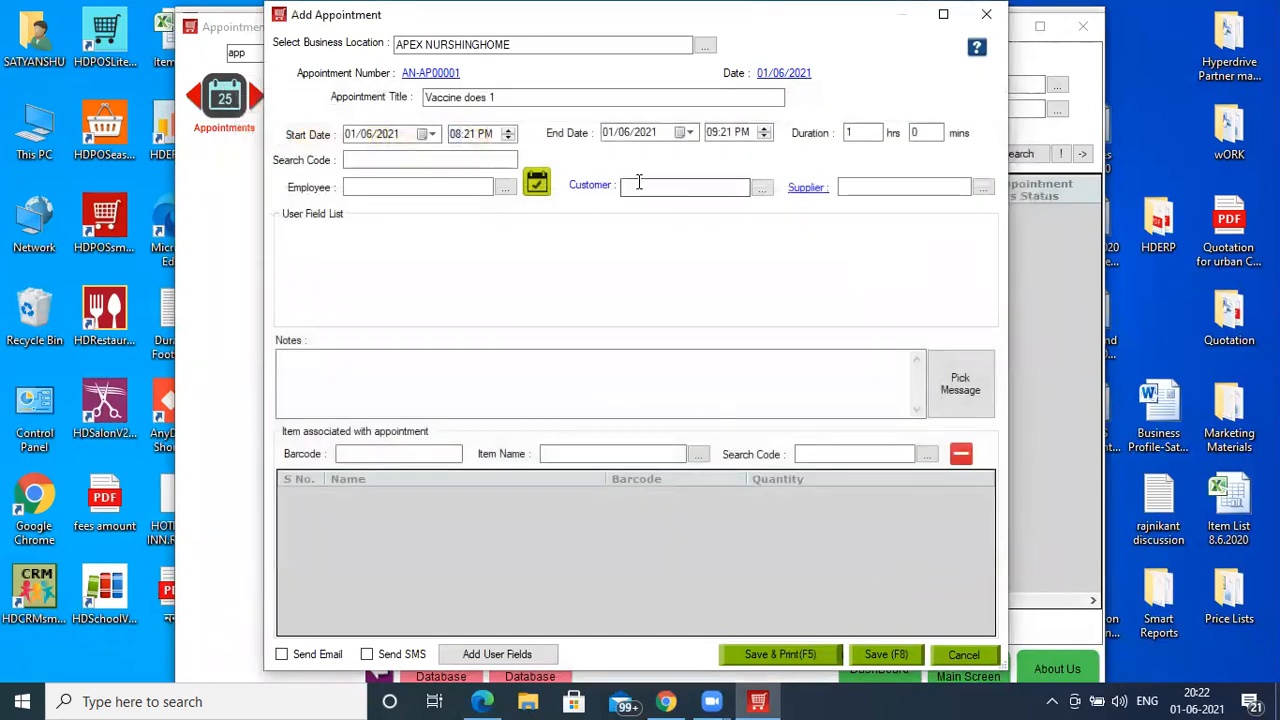
pyautogui.click(397, 186)
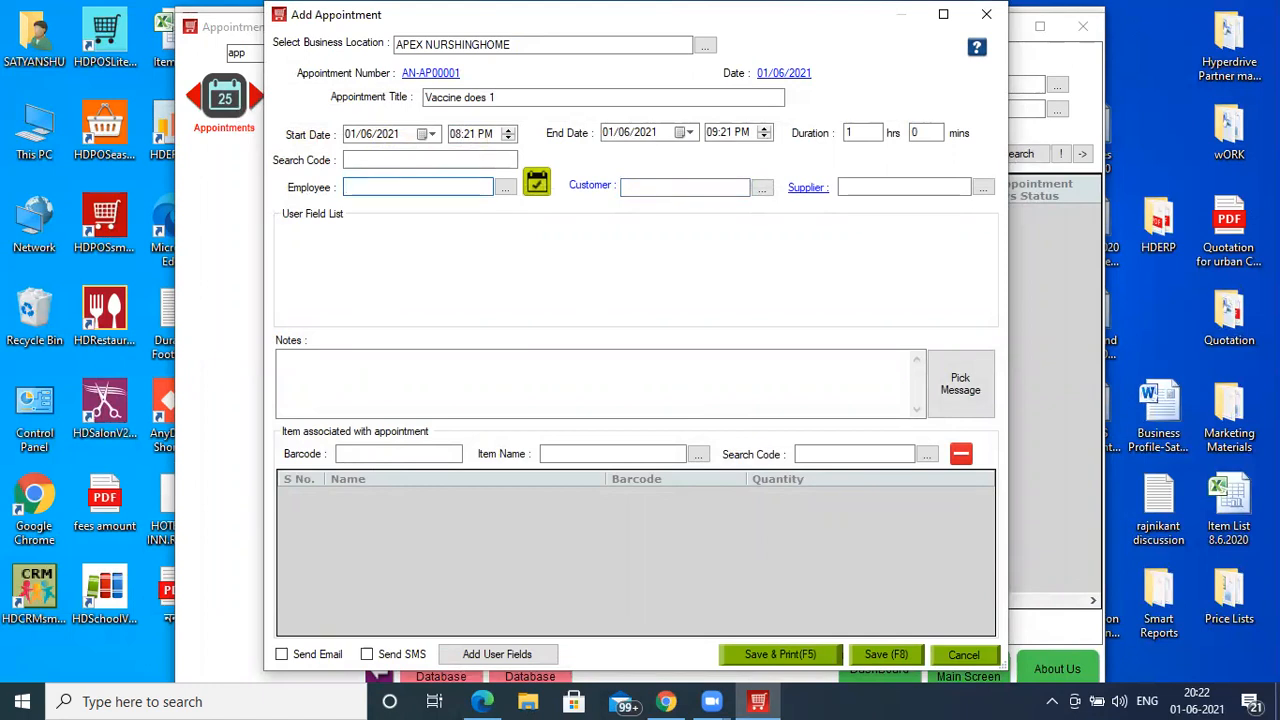
pyautogui.click(505, 188)
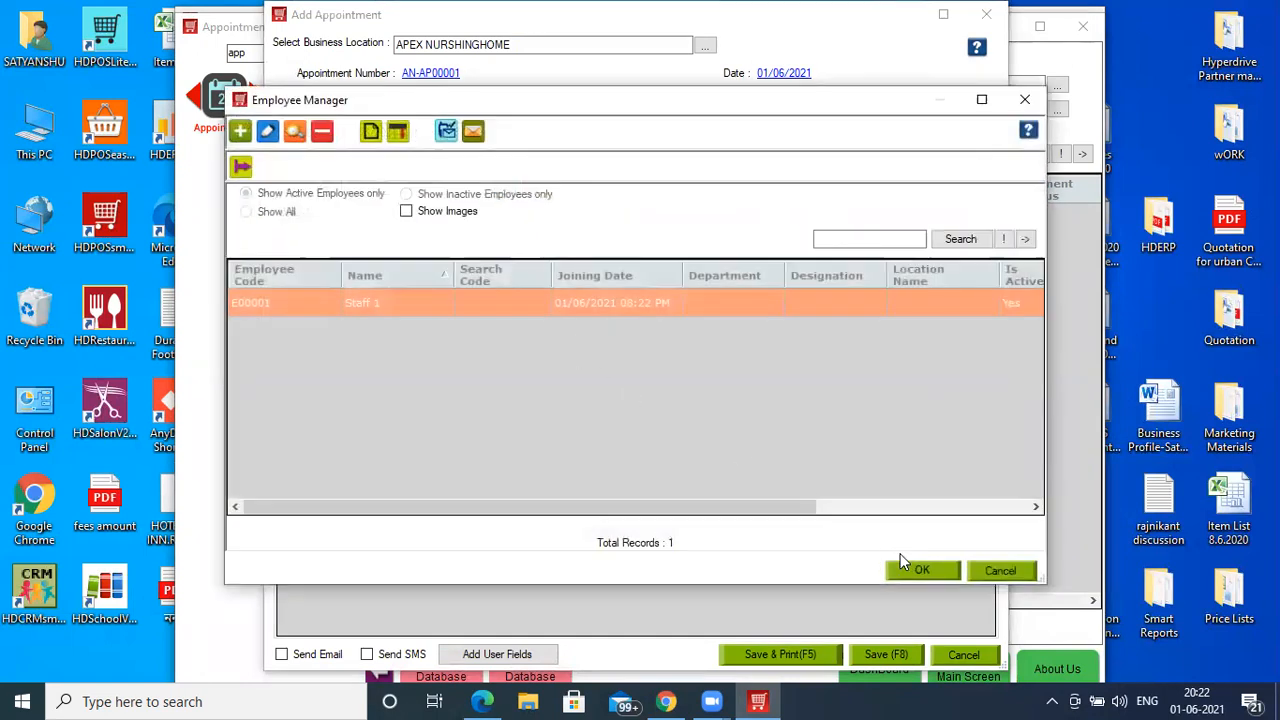
pyautogui.click(918, 570)
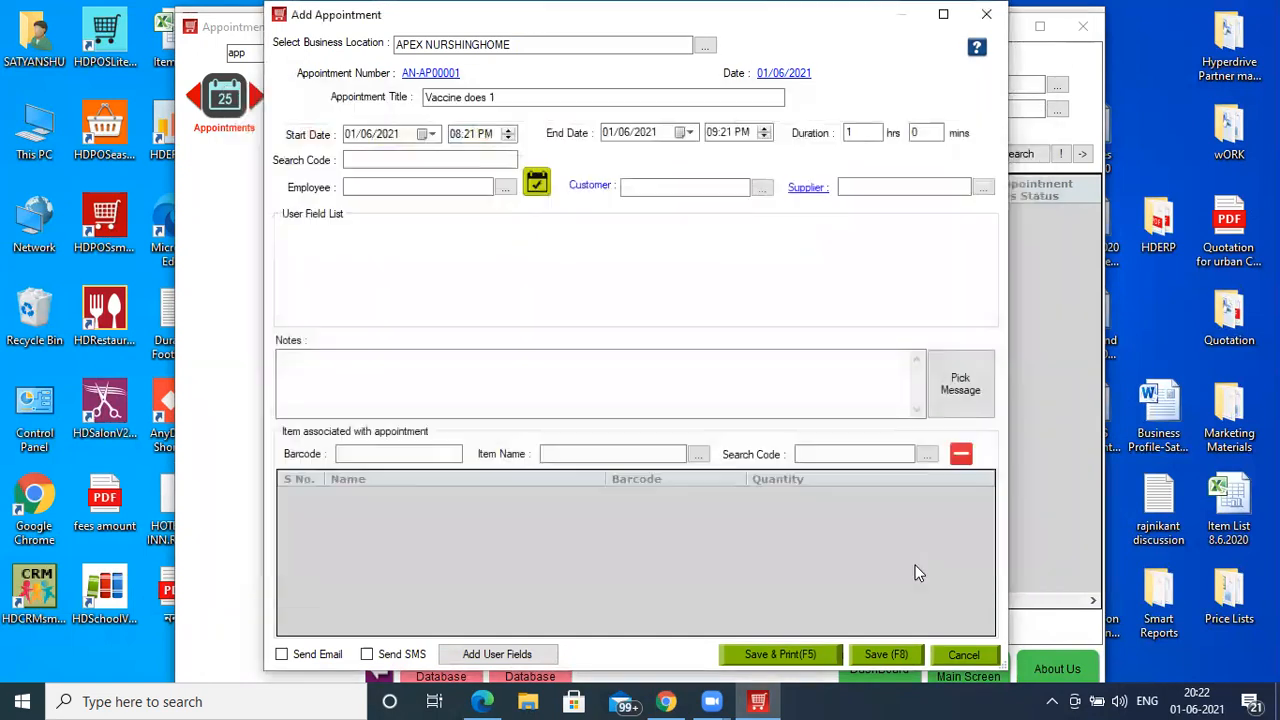
pyautogui.click(457, 185)
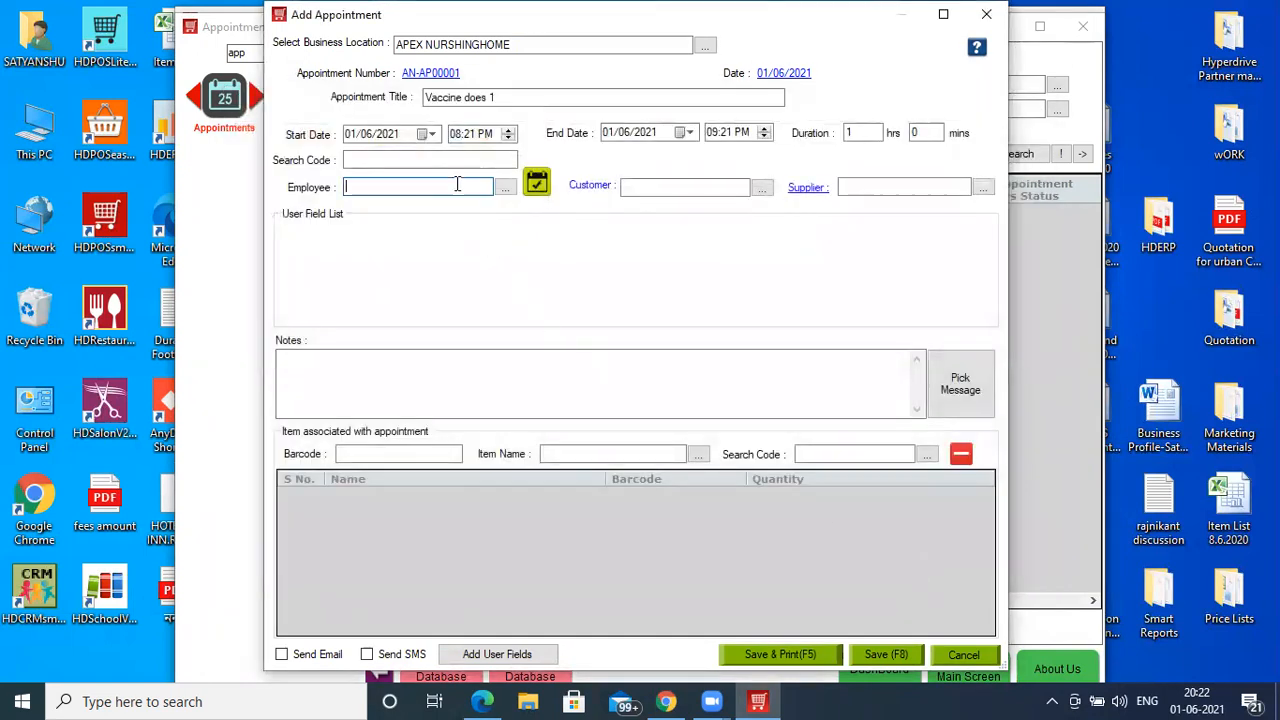
pyautogui.click(537, 186)
pyautogui.click(633, 374)
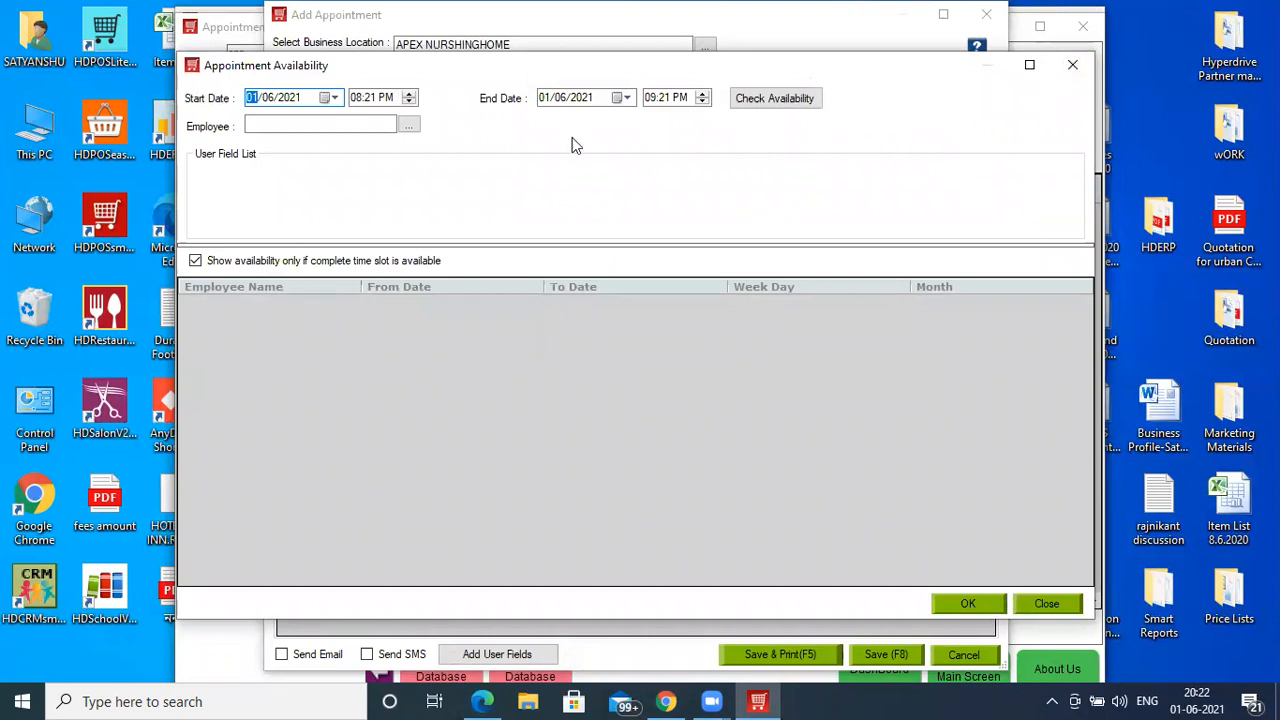
pyautogui.click(346, 120)
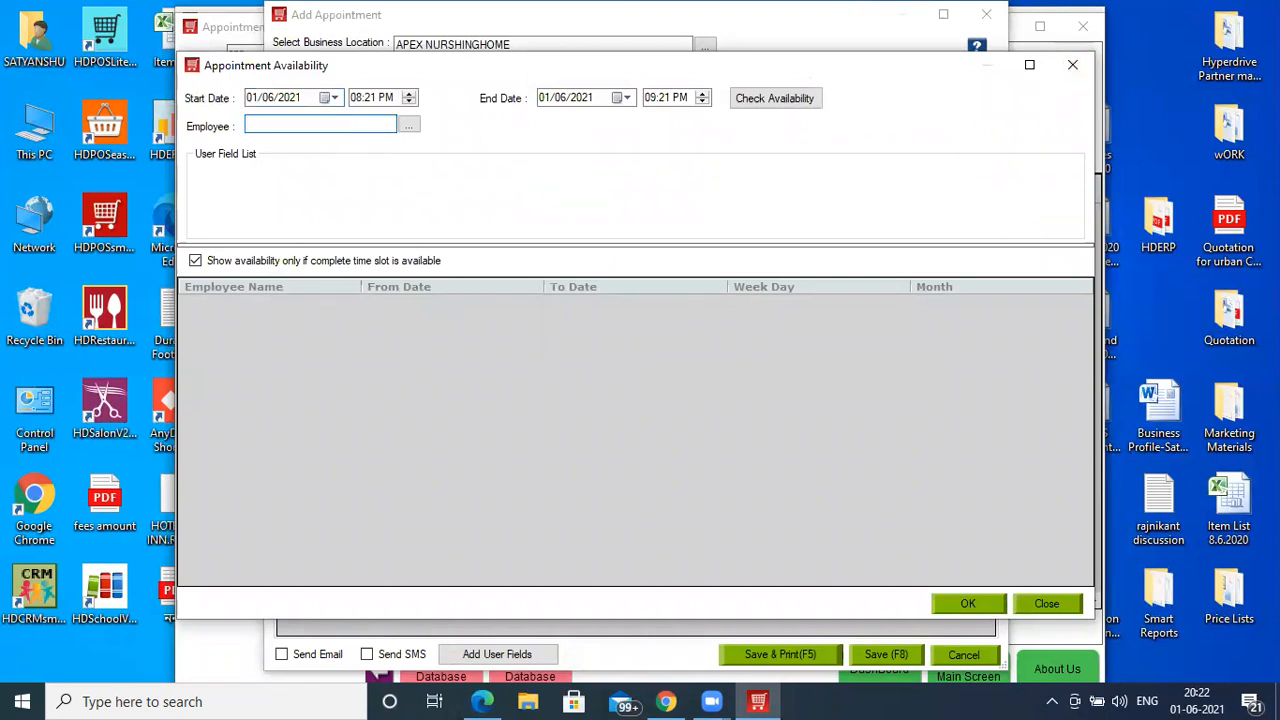
pyautogui.click(416, 130)
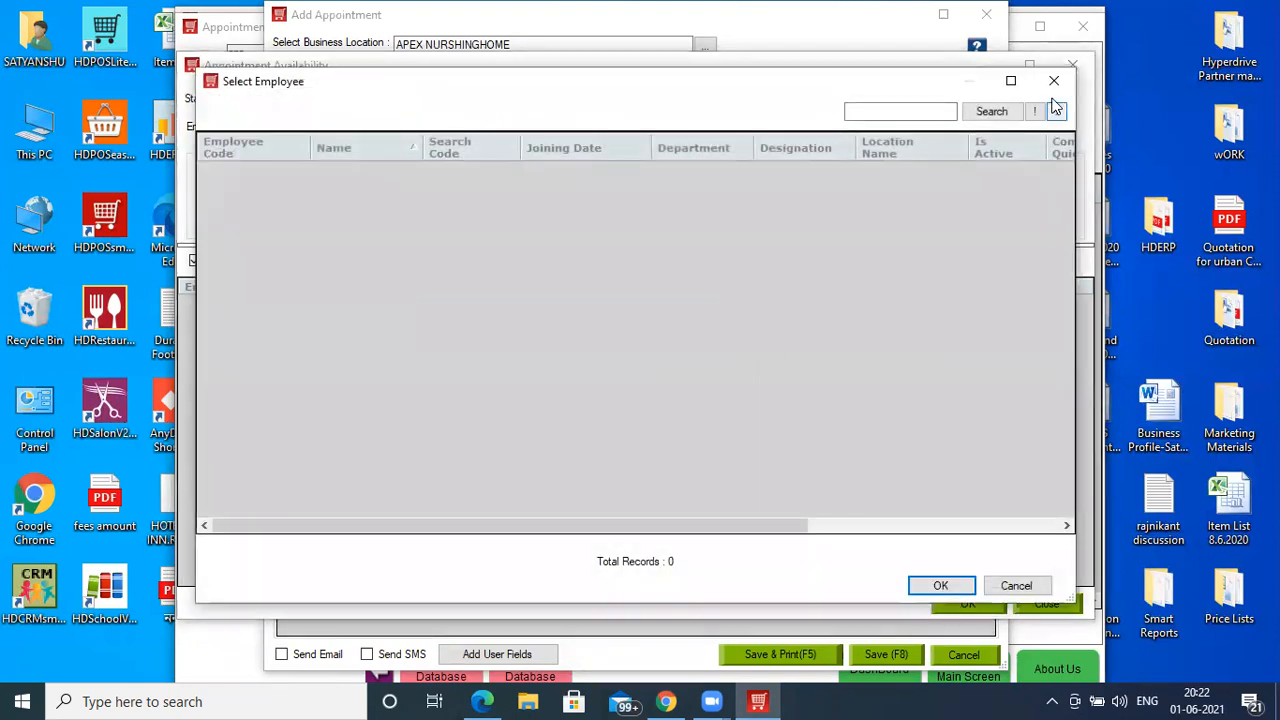
pyautogui.click(1052, 81)
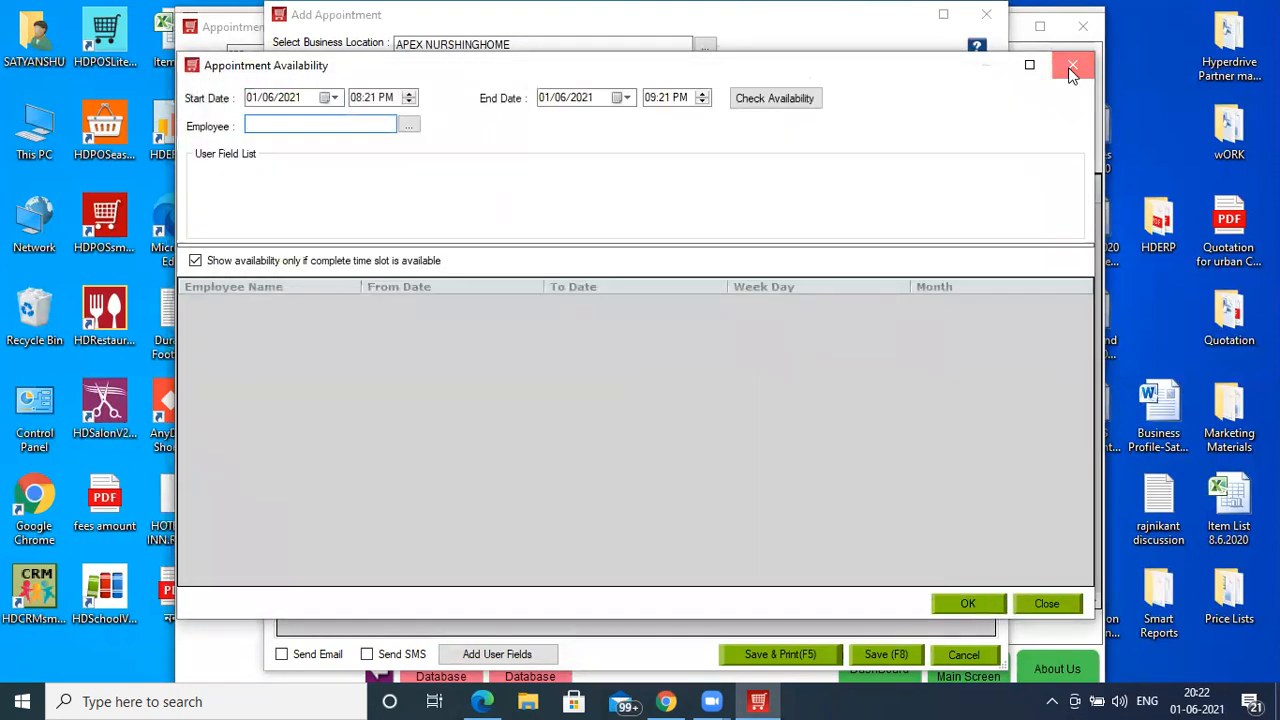
pyautogui.click(1068, 67)
# - Look up the customer by number, then enter the new customer's name and search code
pyautogui.click(678, 186)
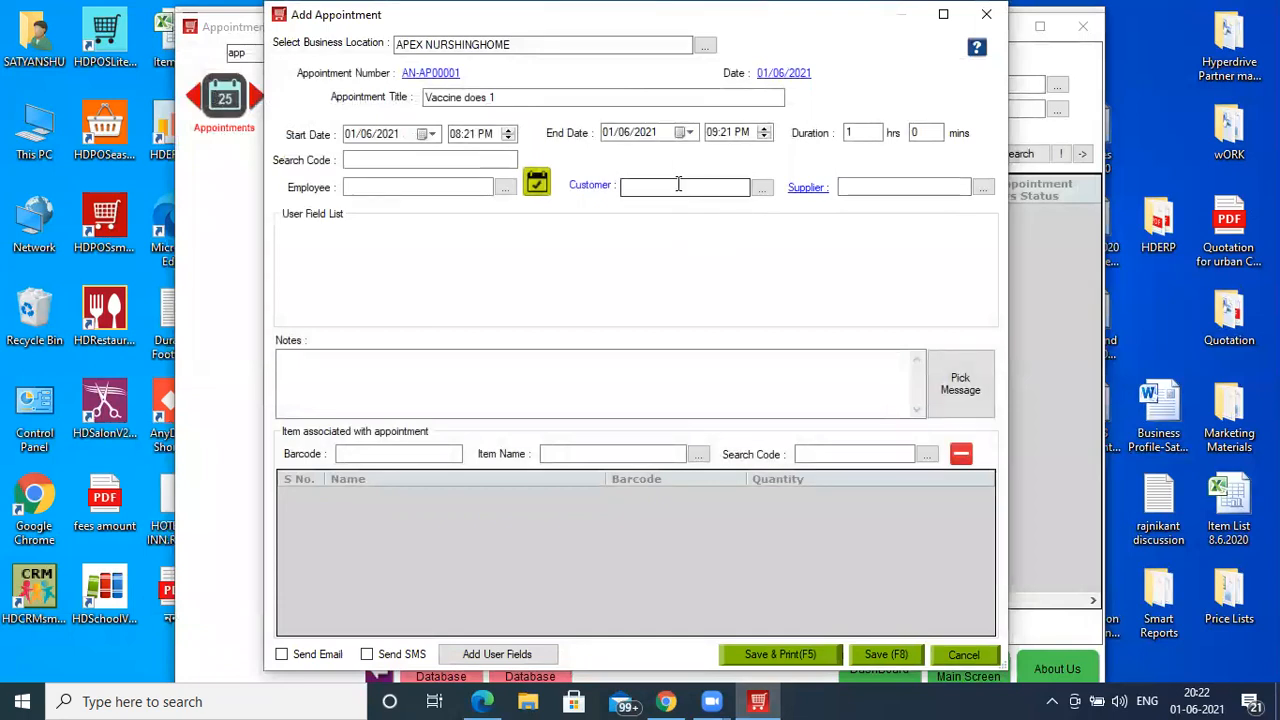
pyautogui.write('121212')
pyautogui.press('Return')
pyautogui.press('Return')
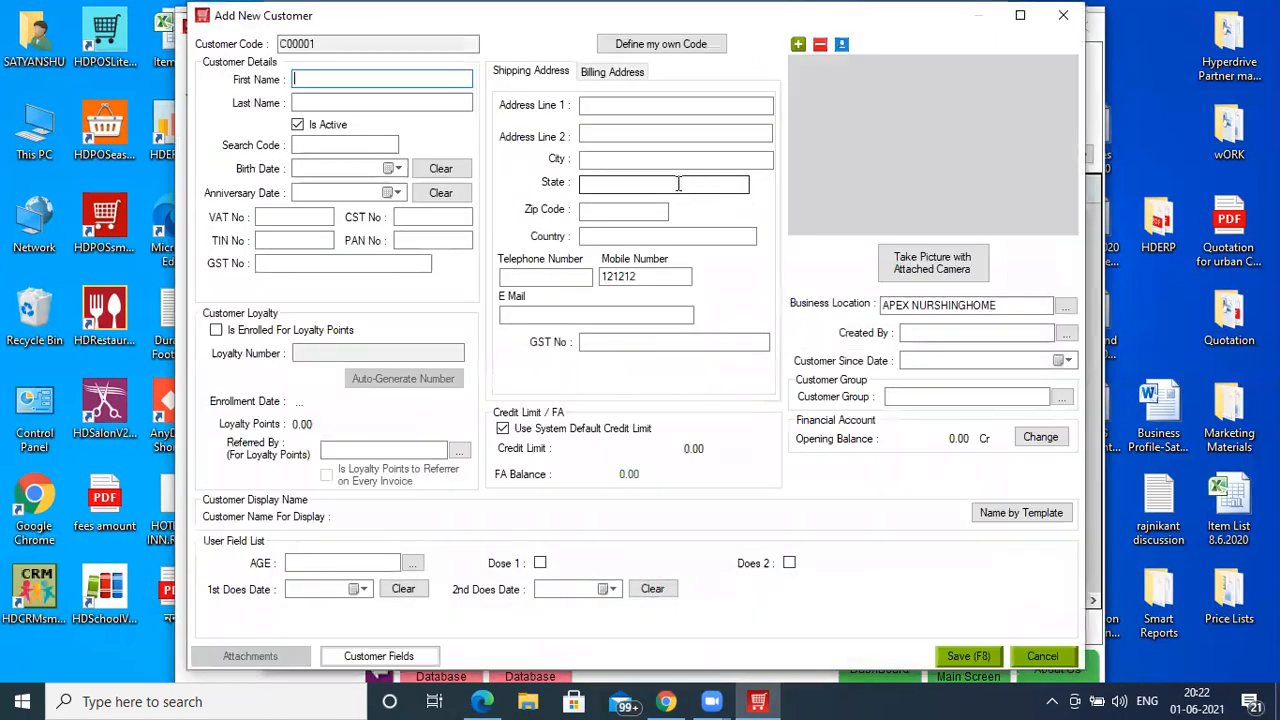
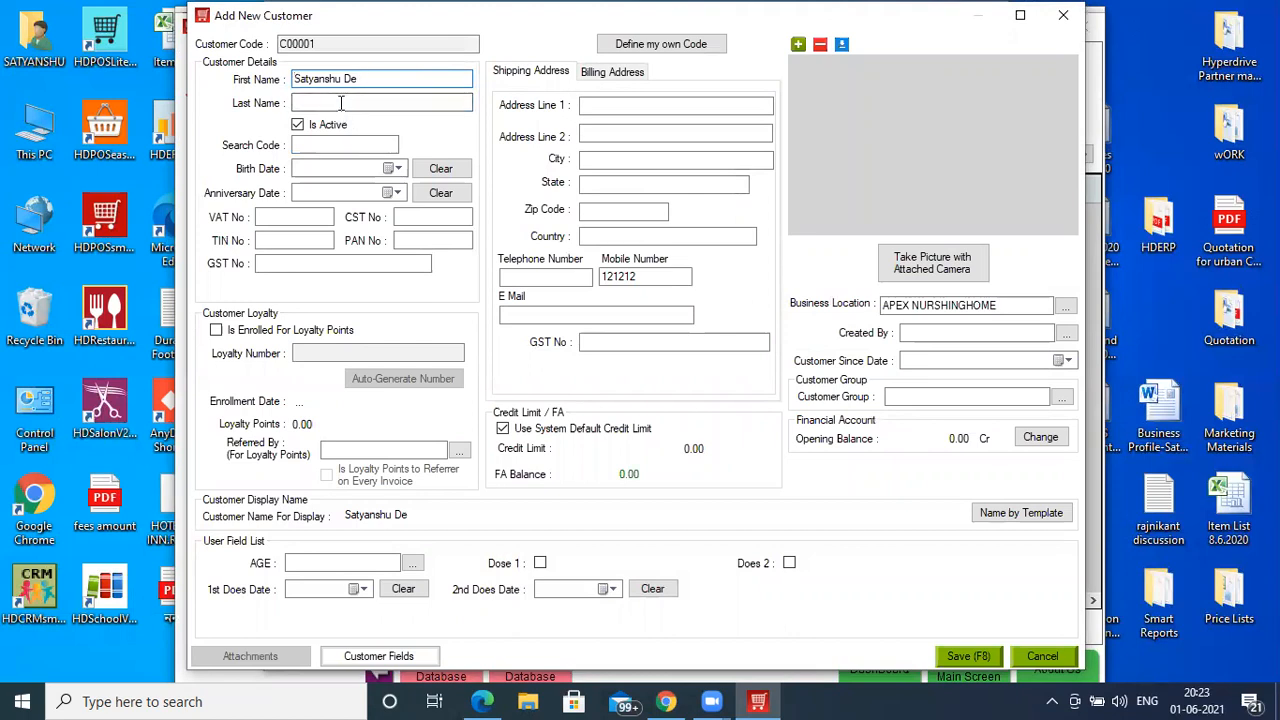
pyautogui.click(320, 144)
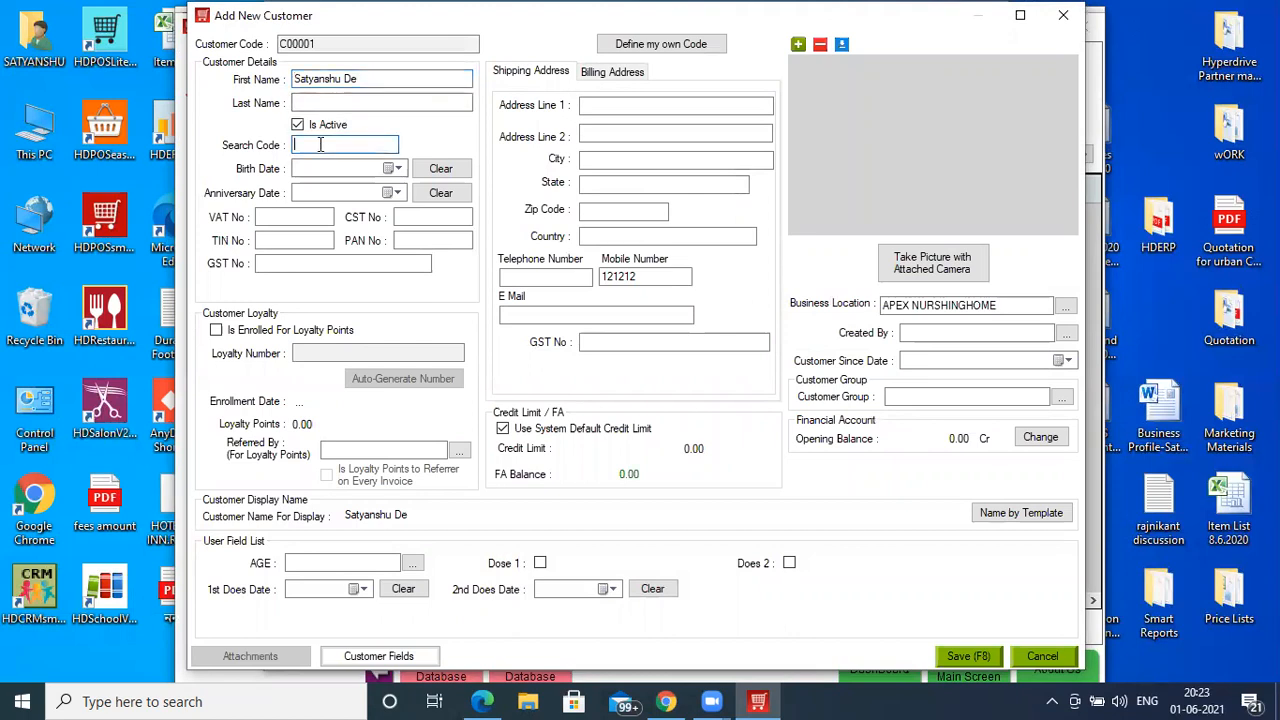
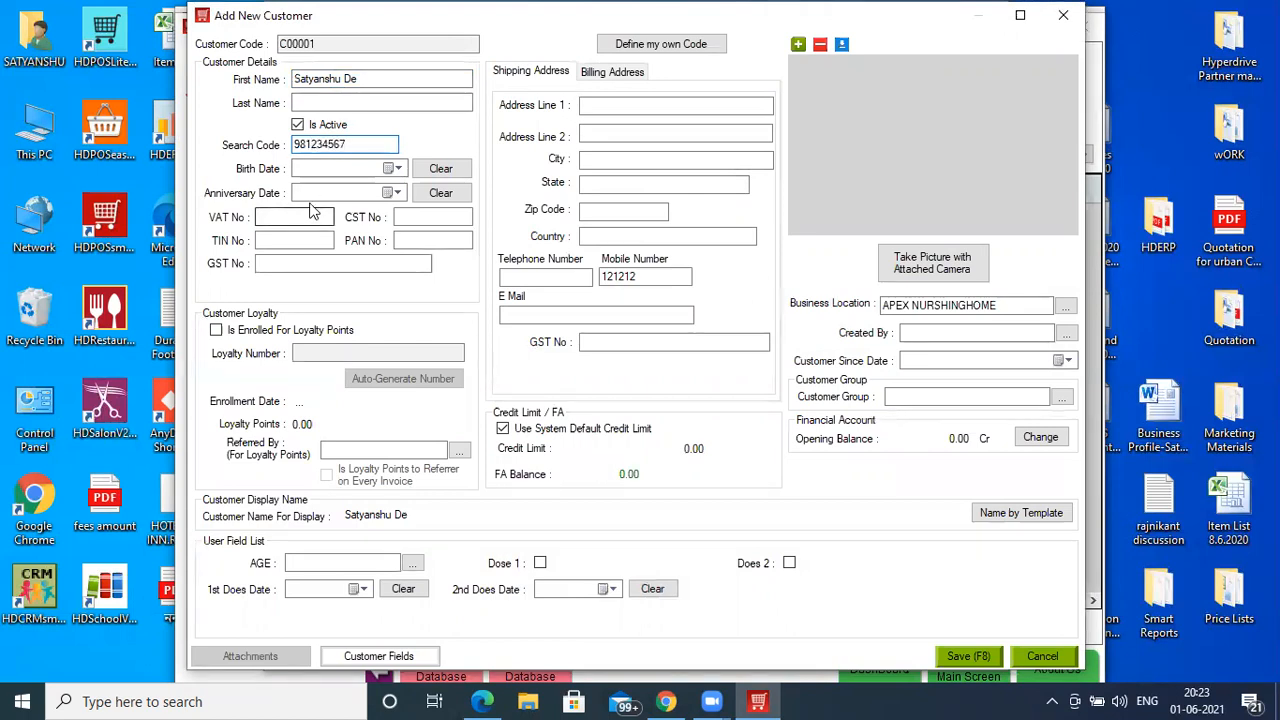
# - Set the customer's birth date using the calendar and date fields
pyautogui.click(397, 169)
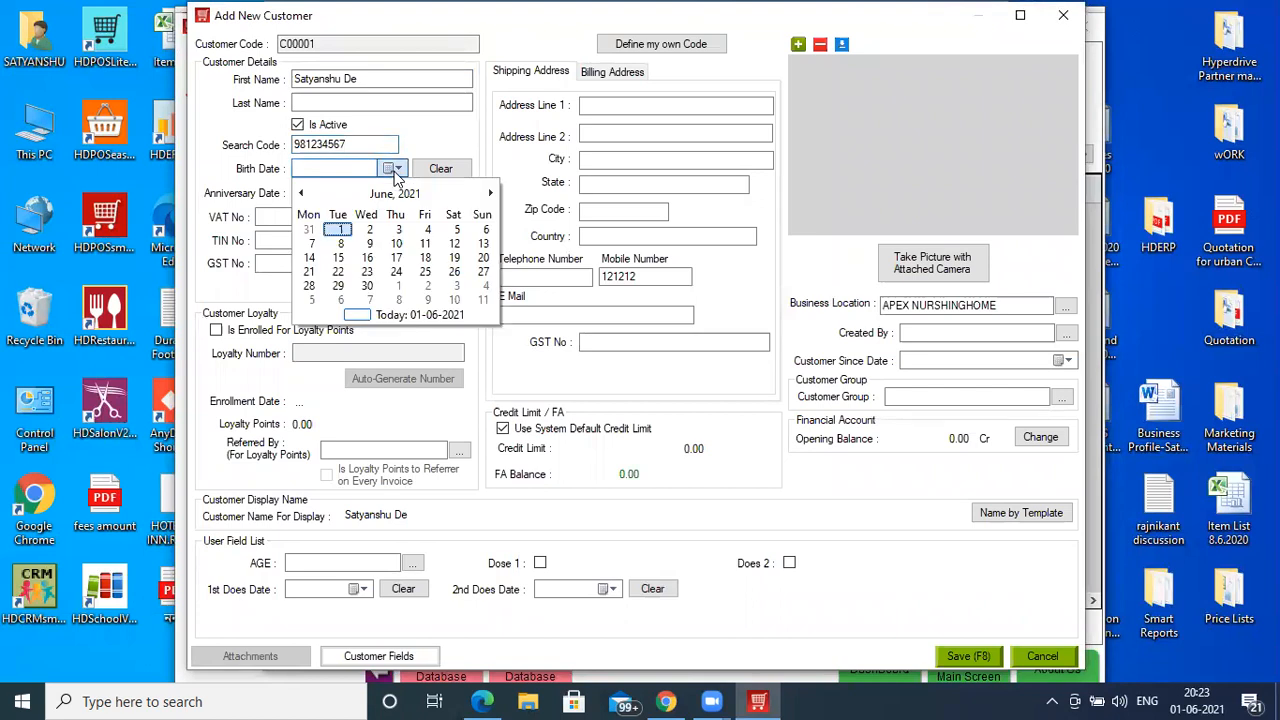
pyautogui.click(346, 233)
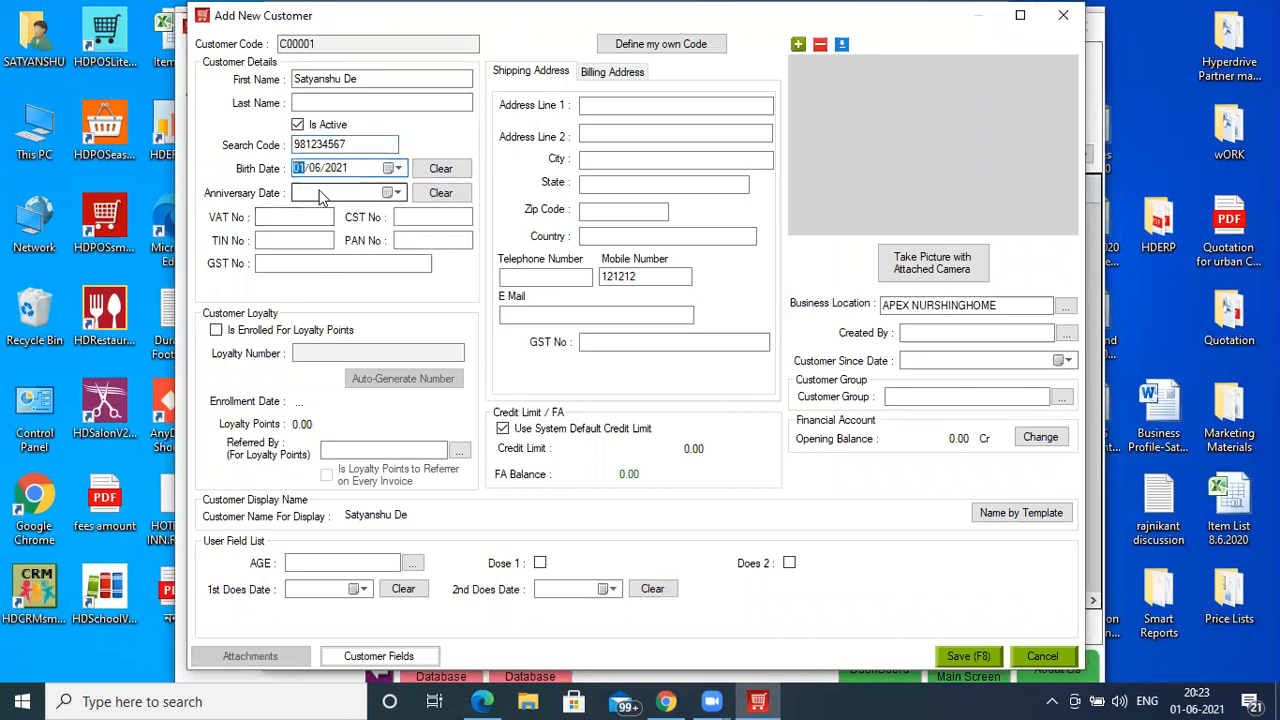
pyautogui.press('Right')
pyautogui.write('1')
pyautogui.press('Right')
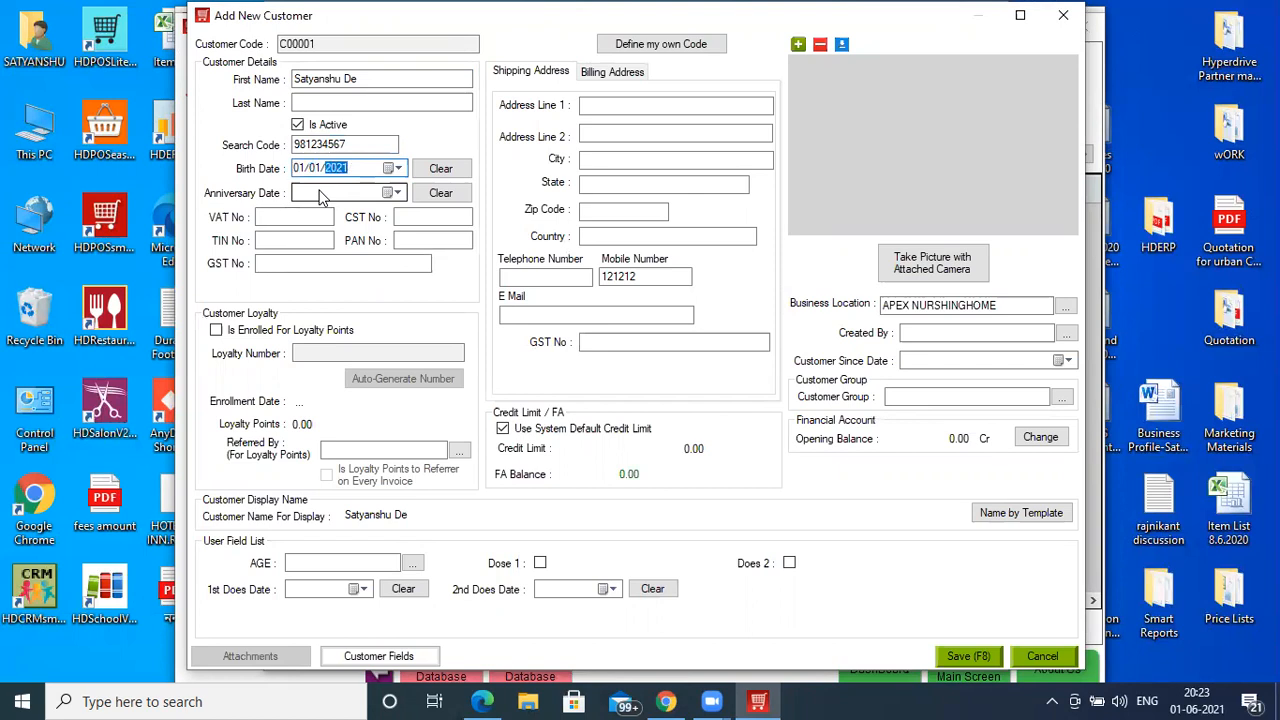
pyautogui.write('1981')
pyautogui.click(322, 196)
# - Add age 40, enter the first address line, and save the customer
pyautogui.click(323, 564)
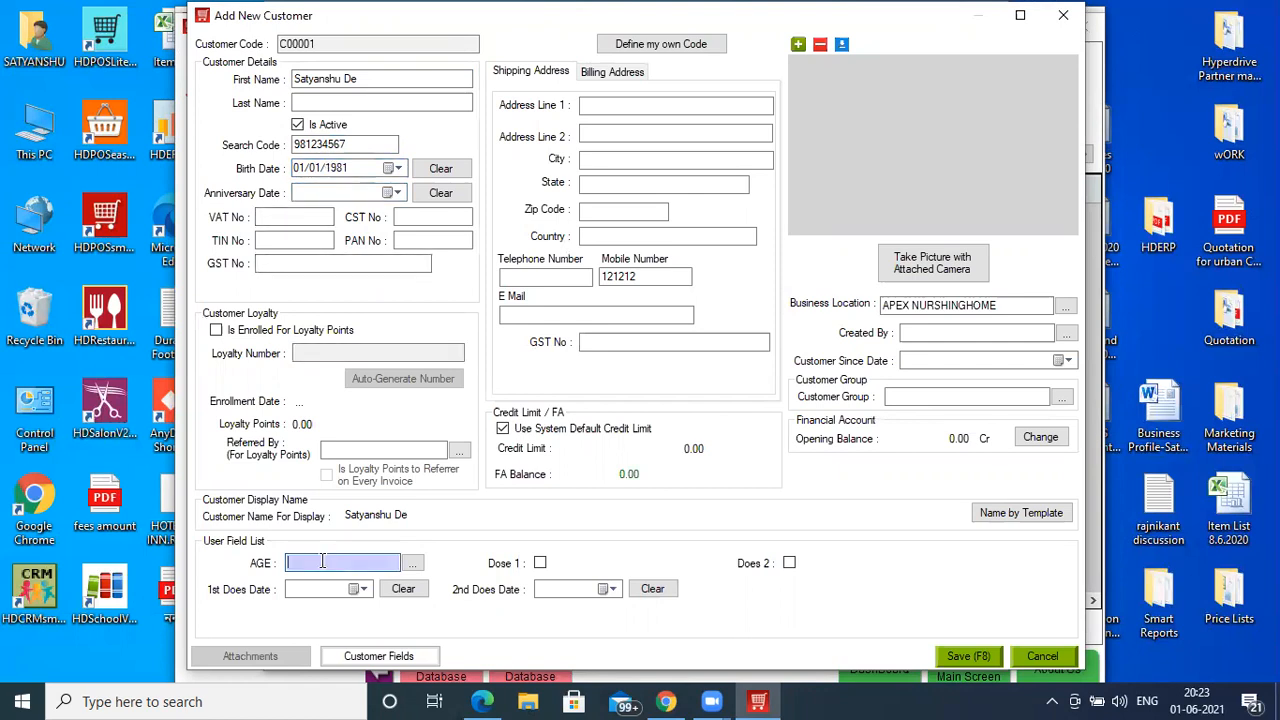
pyautogui.write('+')
pyautogui.press('Return')
pyautogui.write('40')
pyautogui.press('Return')
pyautogui.click(652, 106)
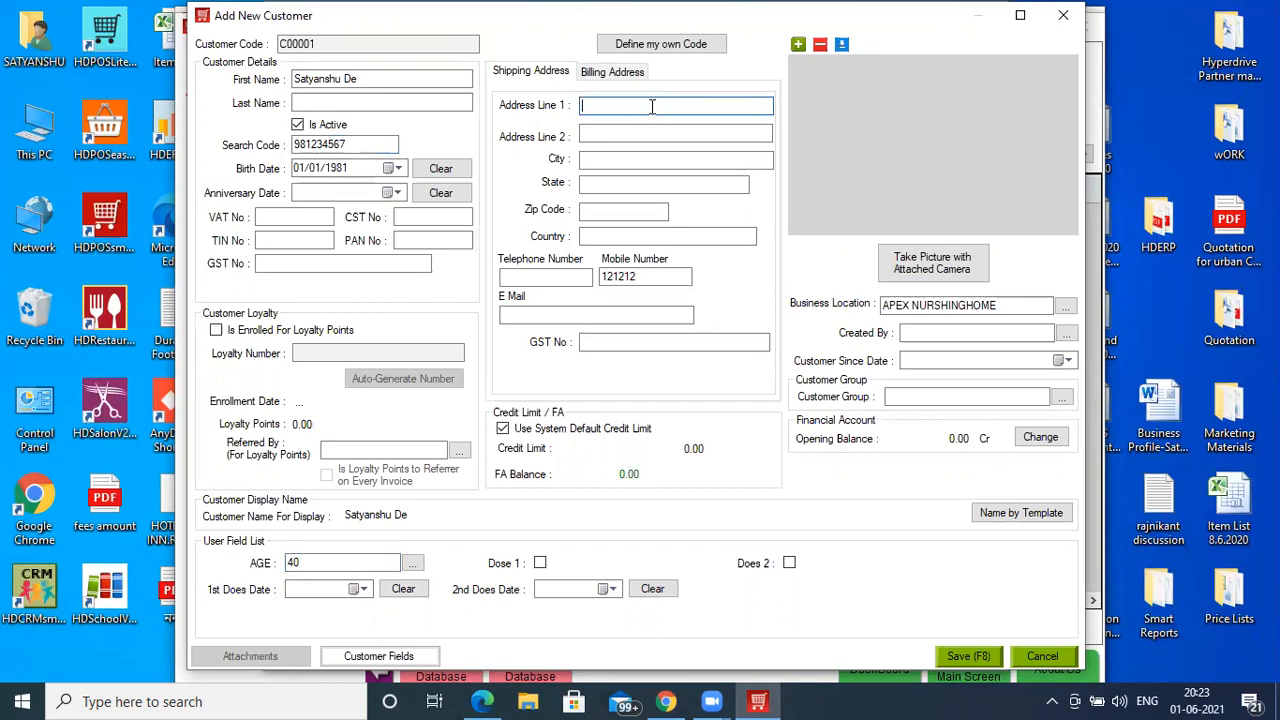
pyautogui.write('45/h, LLKK')
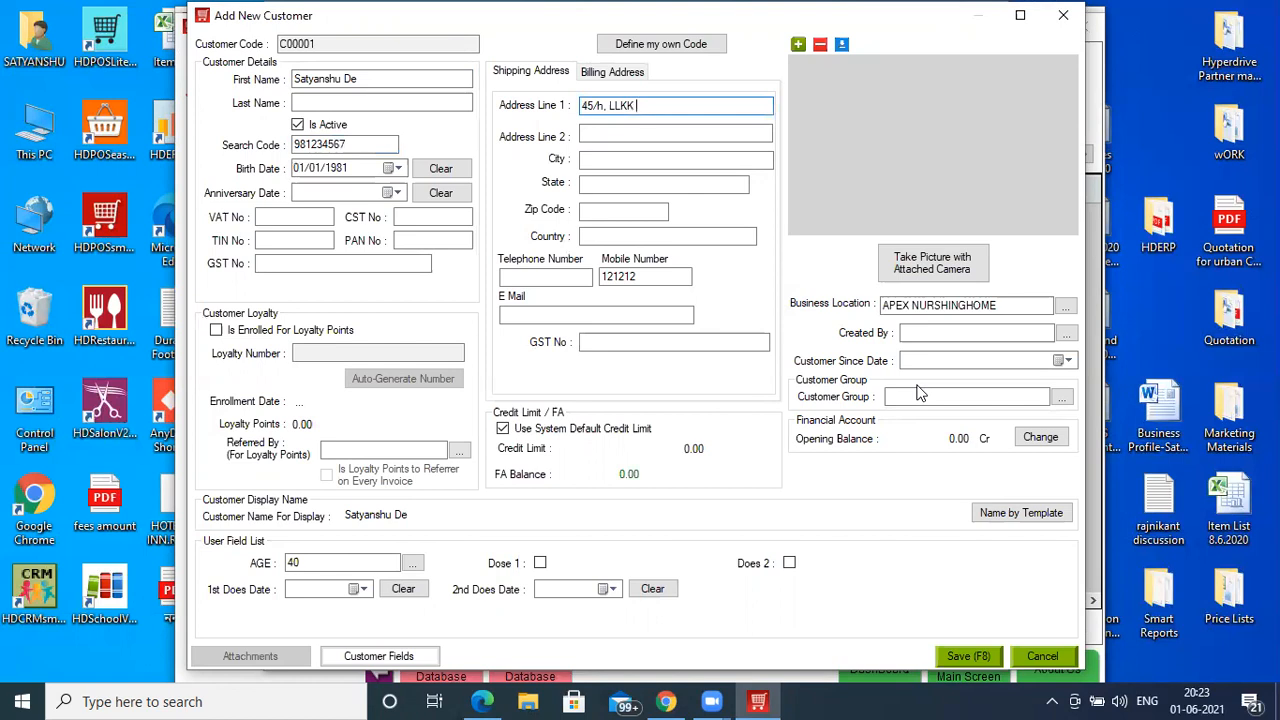
pyautogui.click(457, 105)
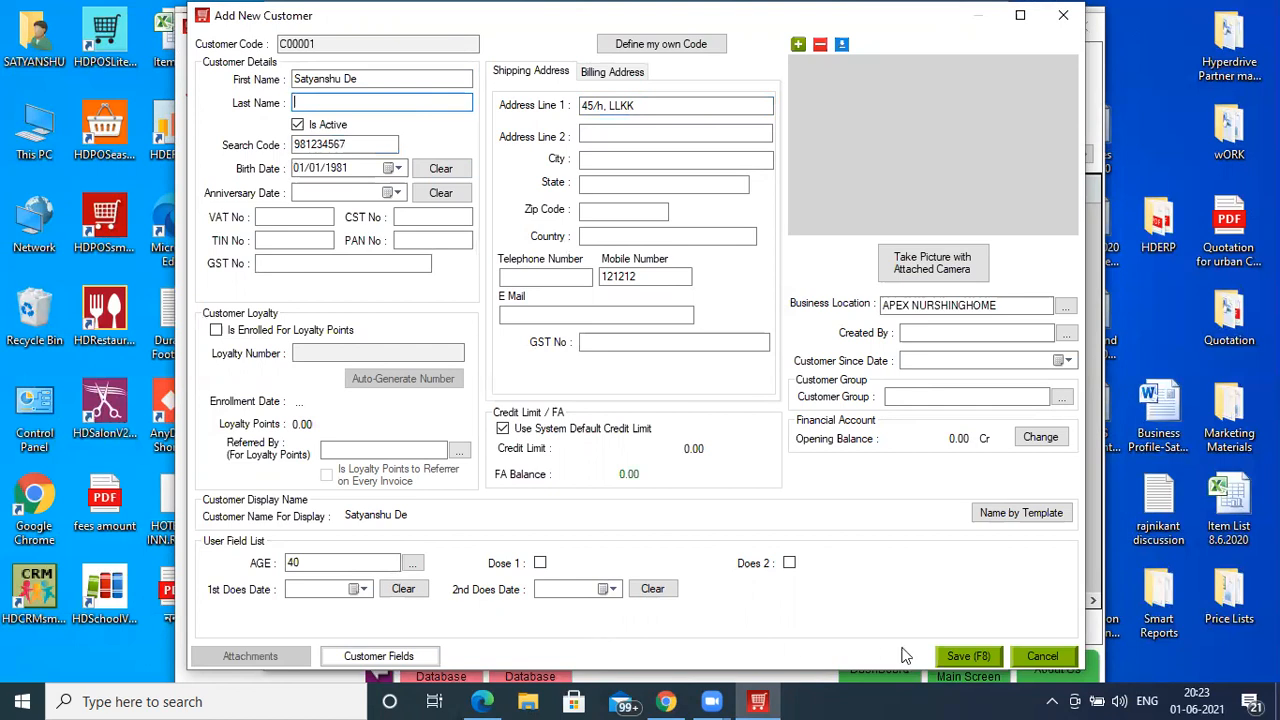
pyautogui.click(967, 656)
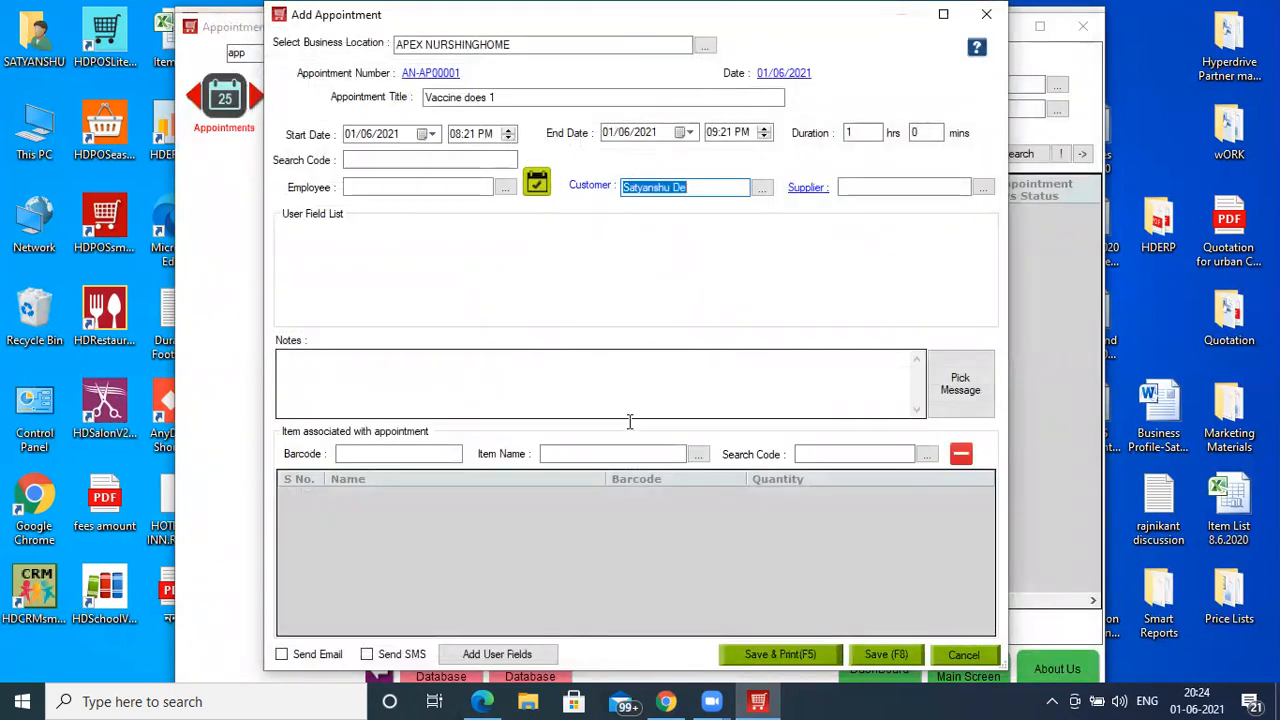
# - Add the Covaccine Does 1 item and save the appointment as pending
pyautogui.click(588, 453)
pyautogui.write('Covaccine Does 1')
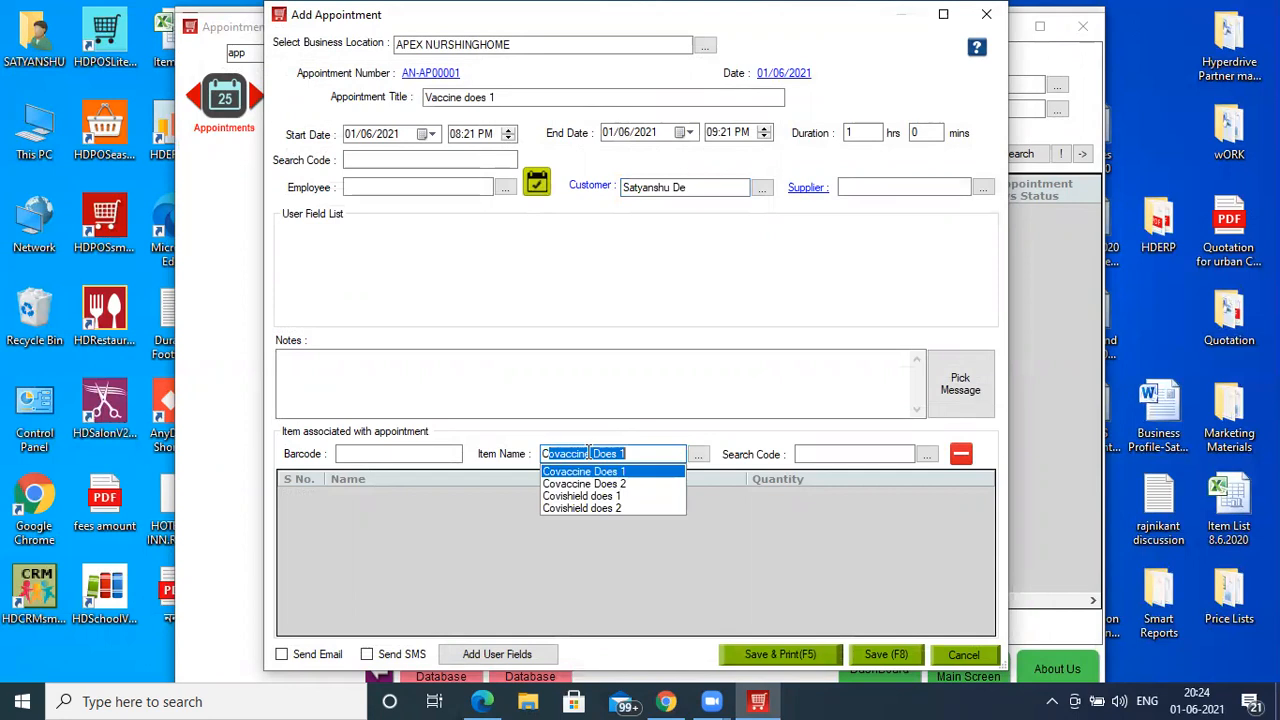
pyautogui.press('Return')
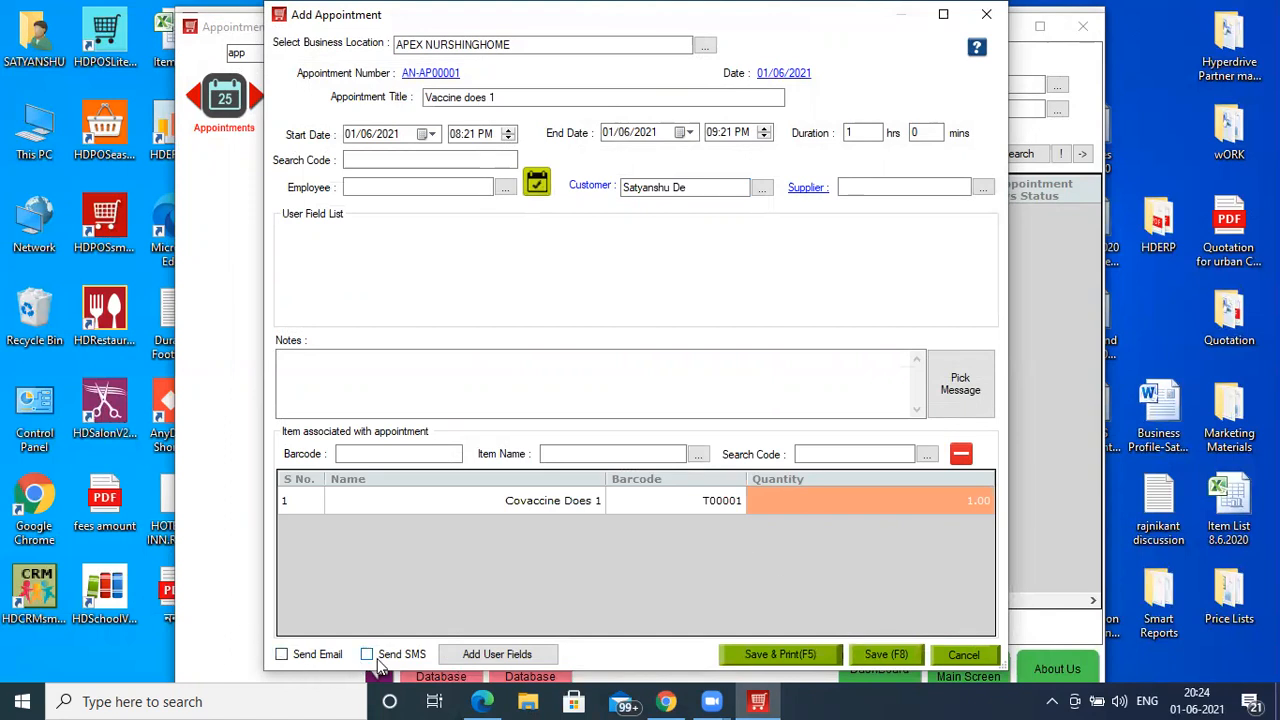
pyautogui.click(886, 656)
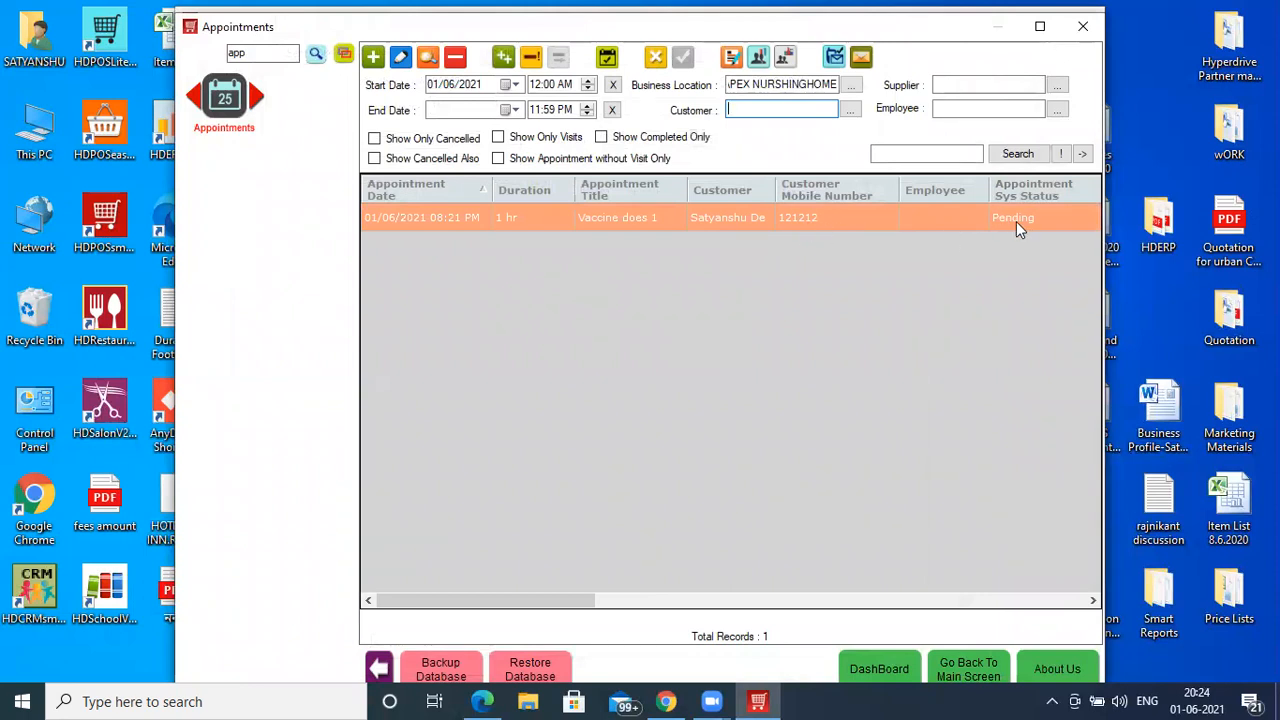
pyautogui.click(835, 58)
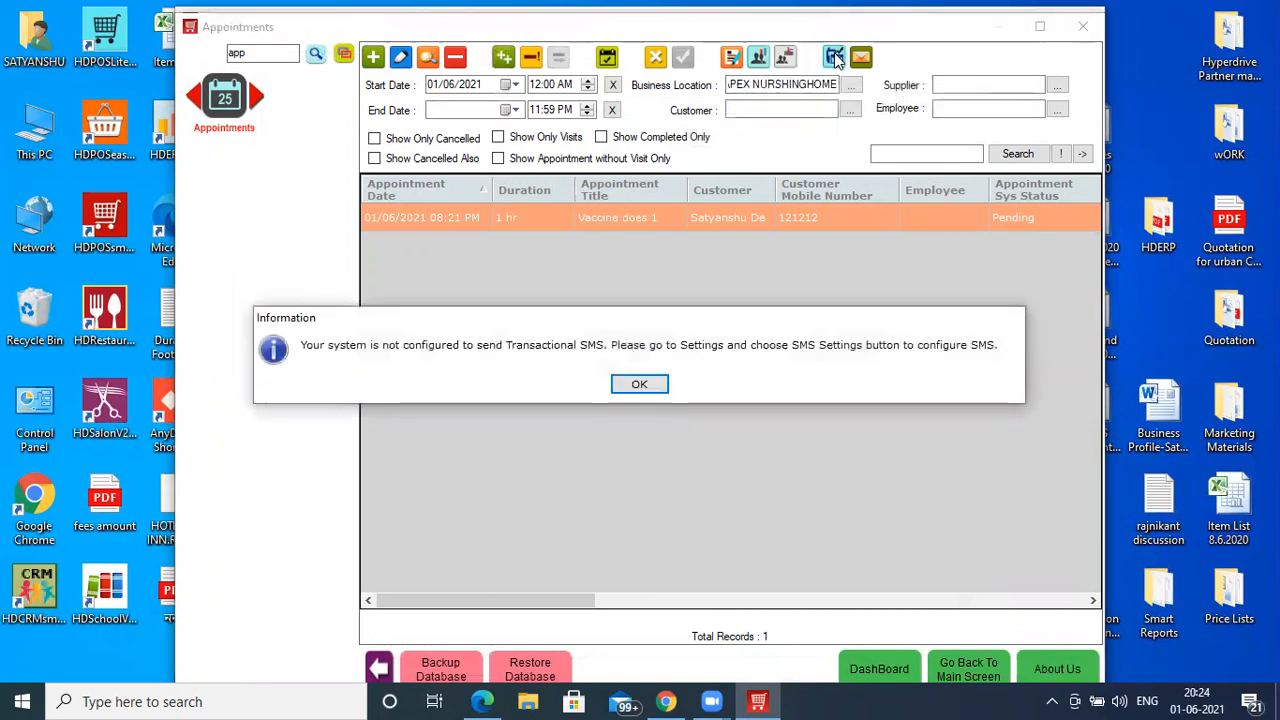
pyautogui.click(639, 386)
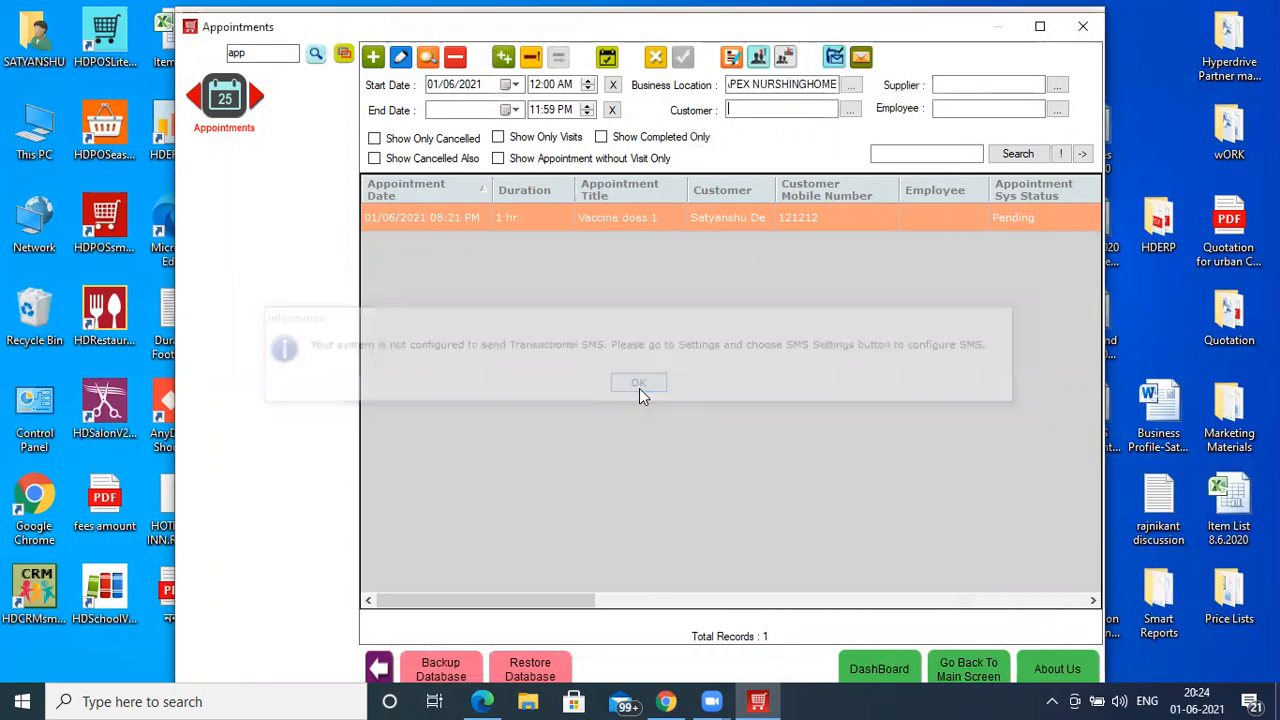
pyautogui.click(862, 58)
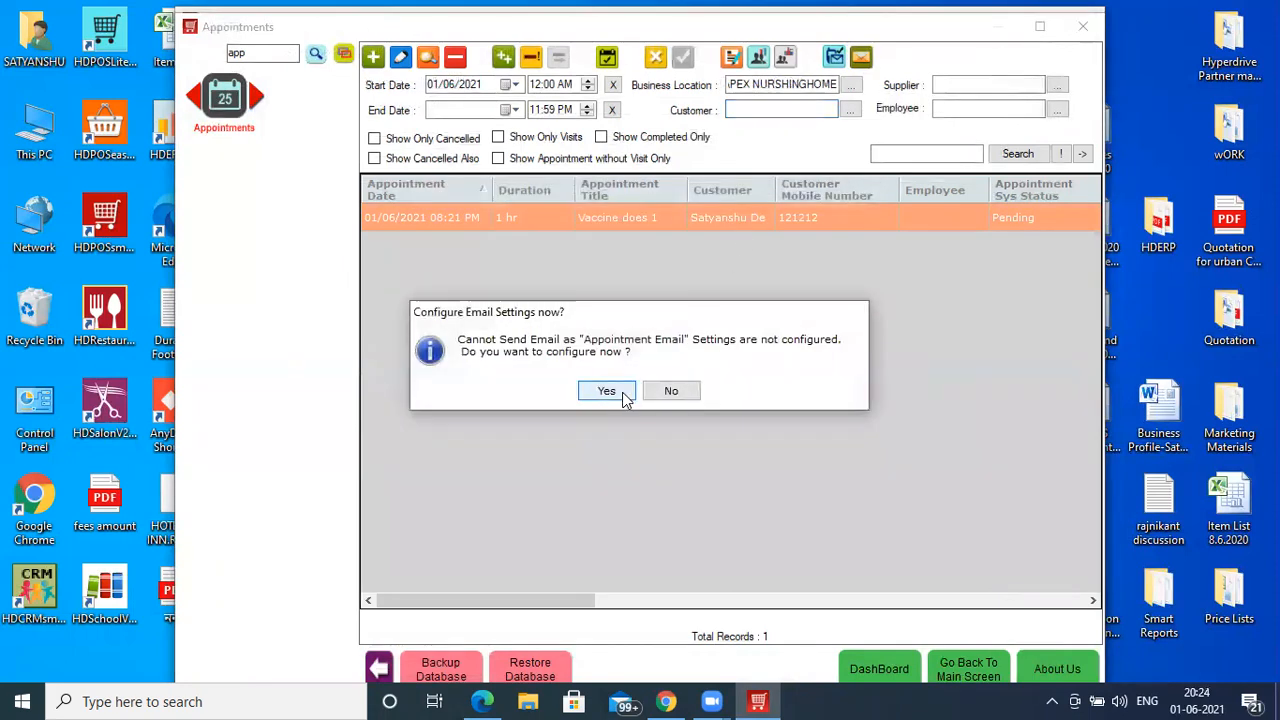
pyautogui.click(668, 393)
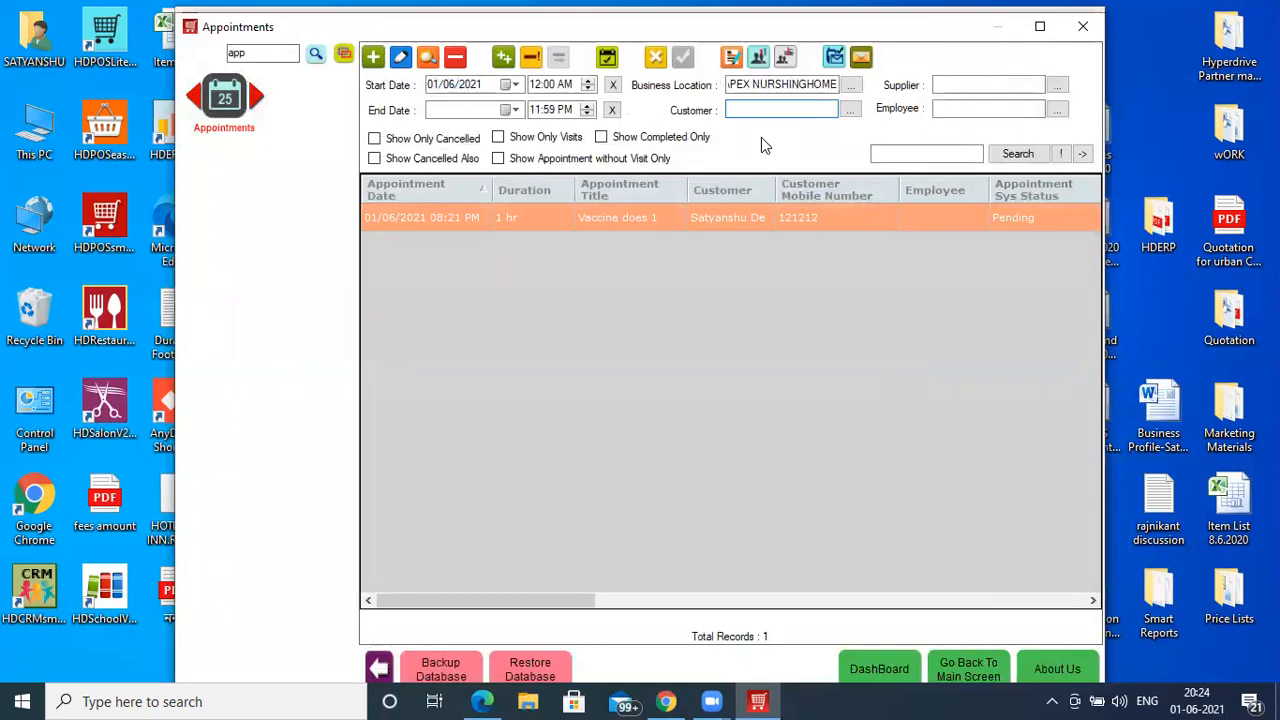
pyautogui.click(608, 58)
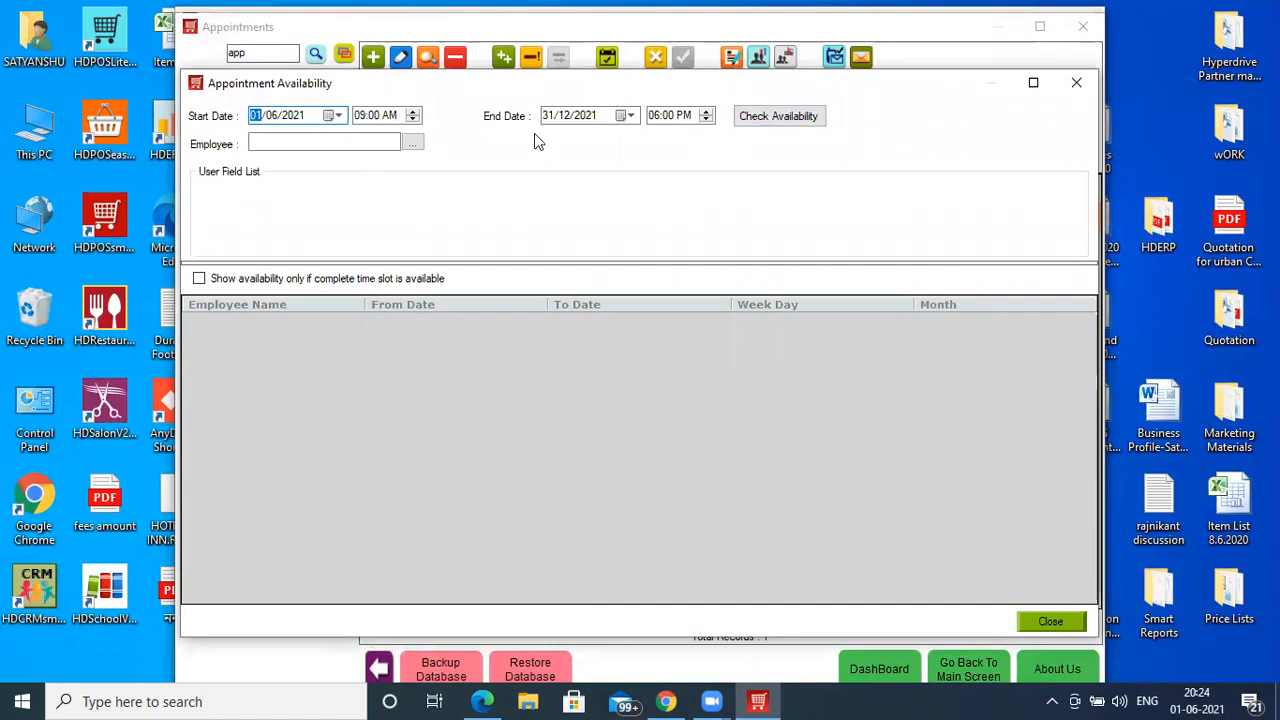
pyautogui.click(1074, 90)
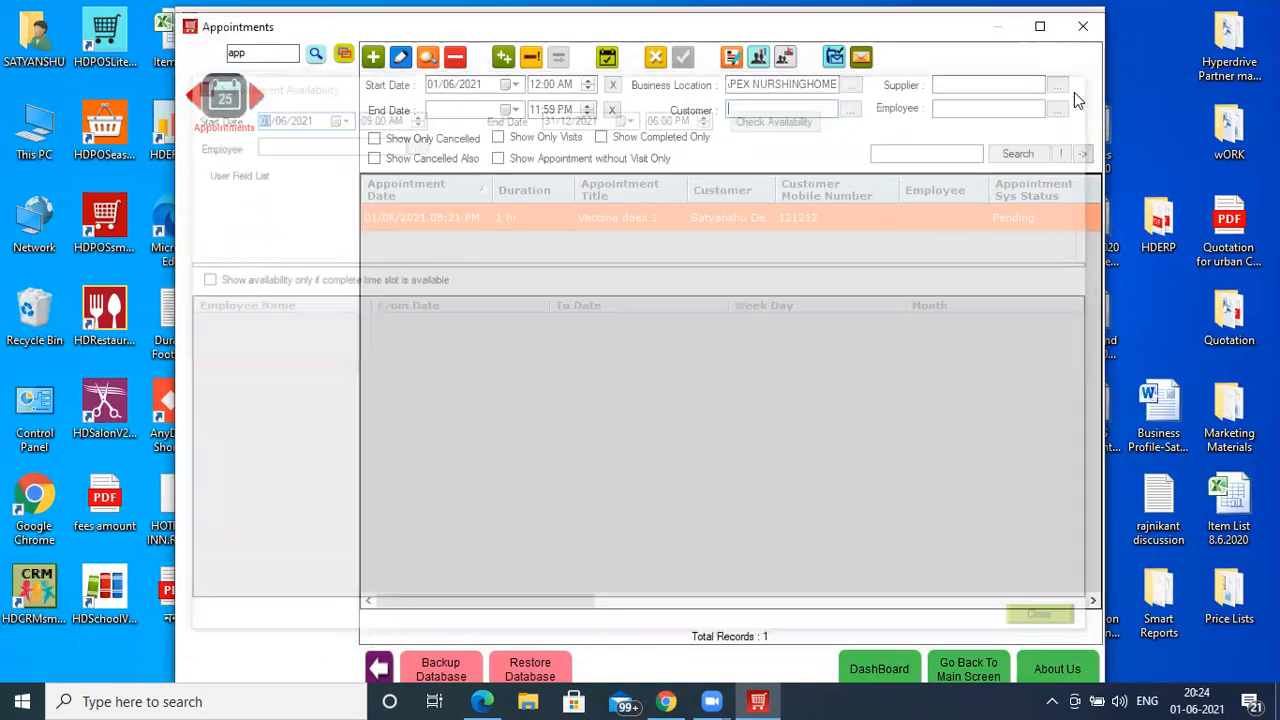
# - Create an invoice from the appointment, choosing batch B1 for Covaccine Does 1
pyautogui.click(731, 57)
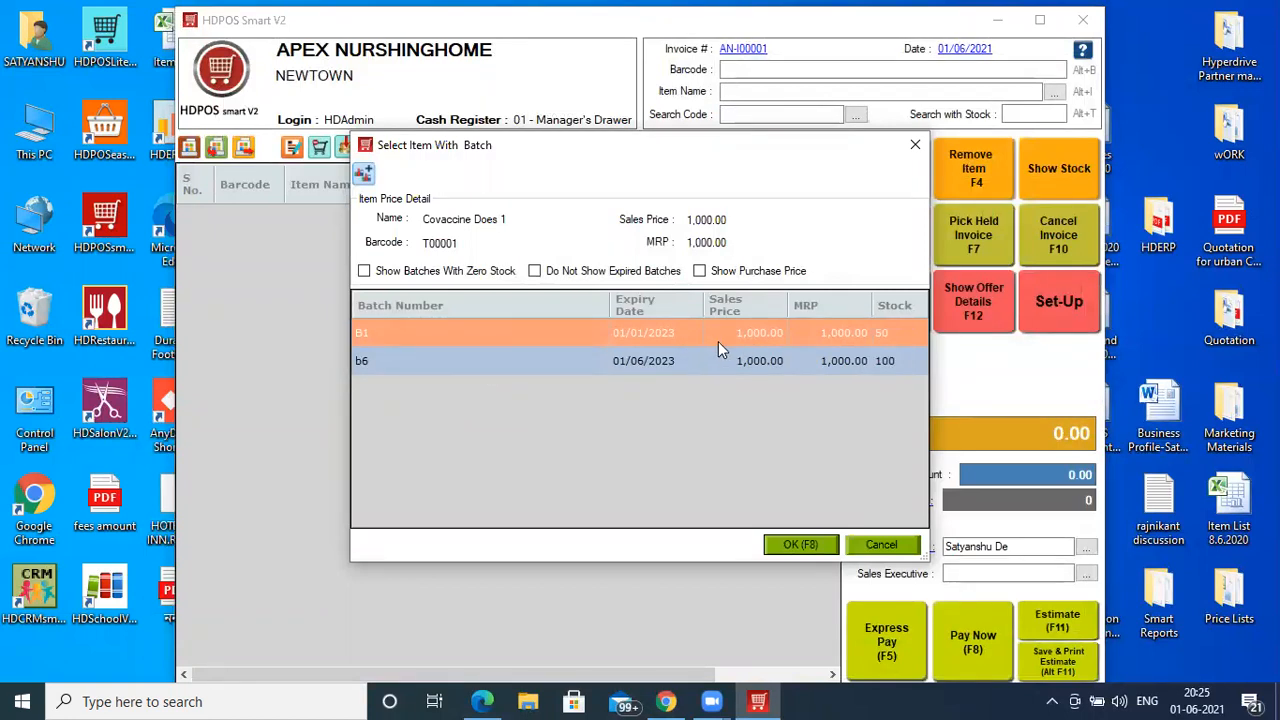
pyautogui.click(617, 368)
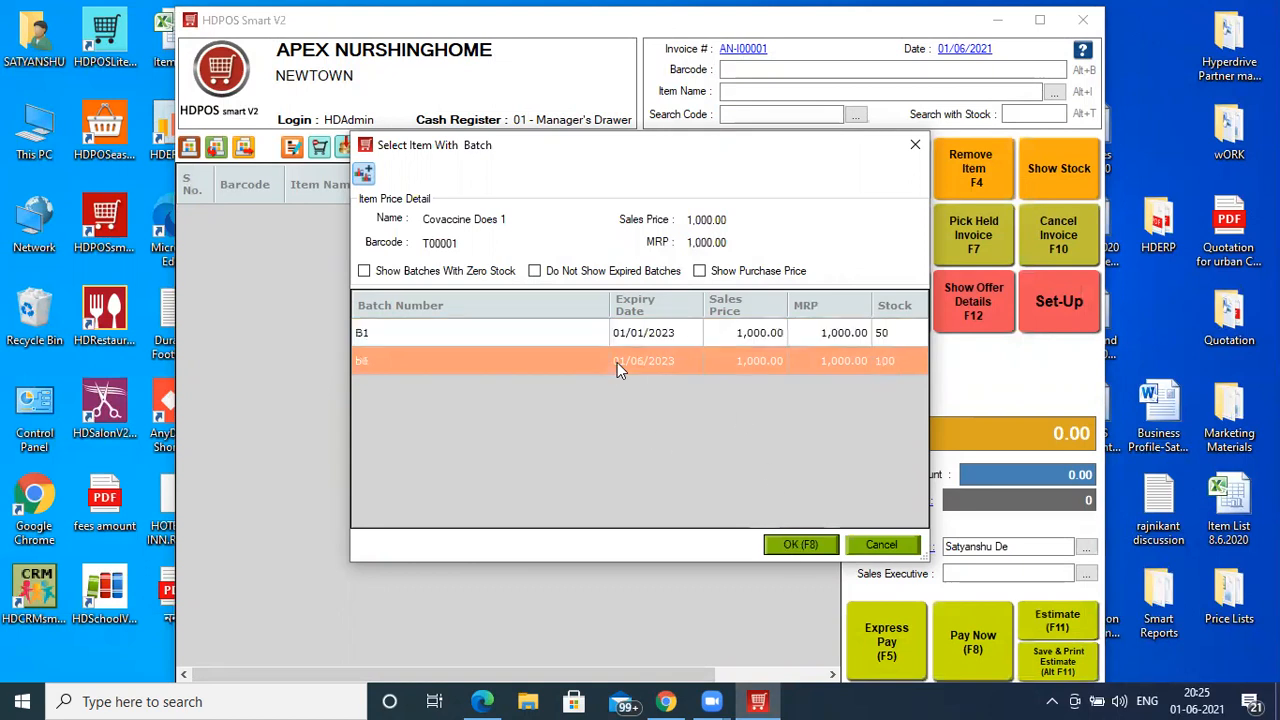
pyautogui.click(639, 343)
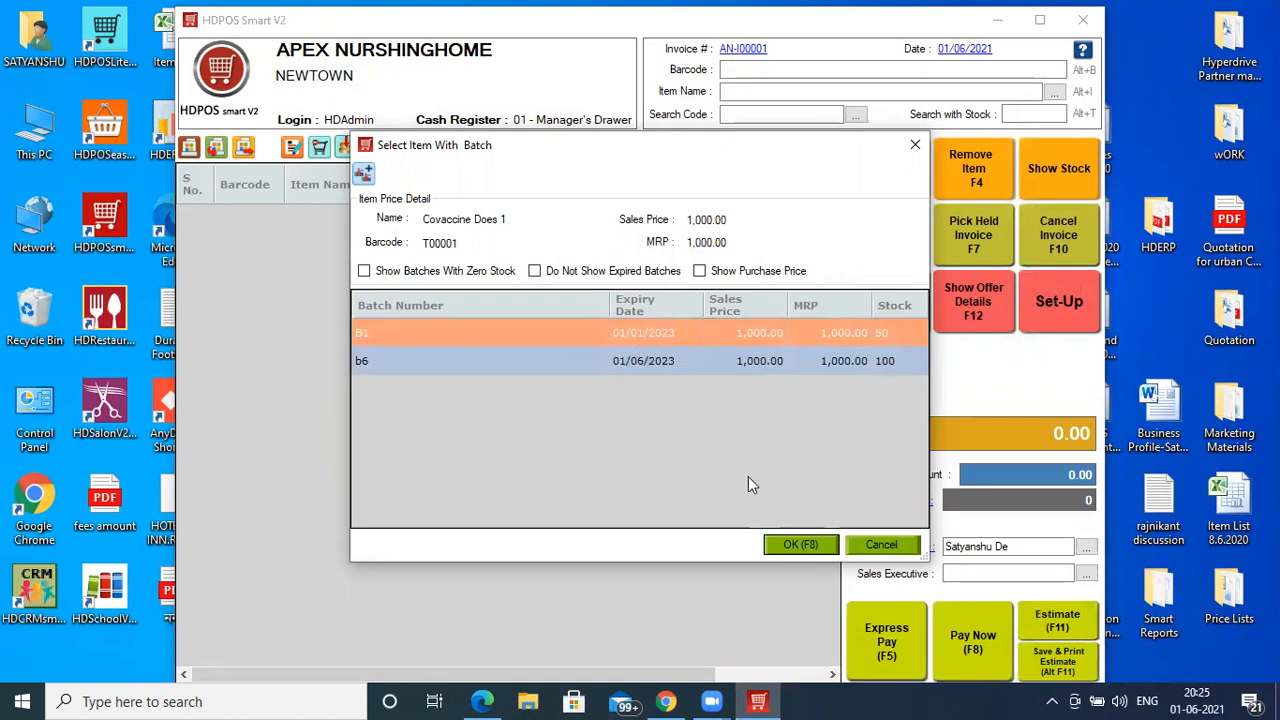
pyautogui.click(798, 546)
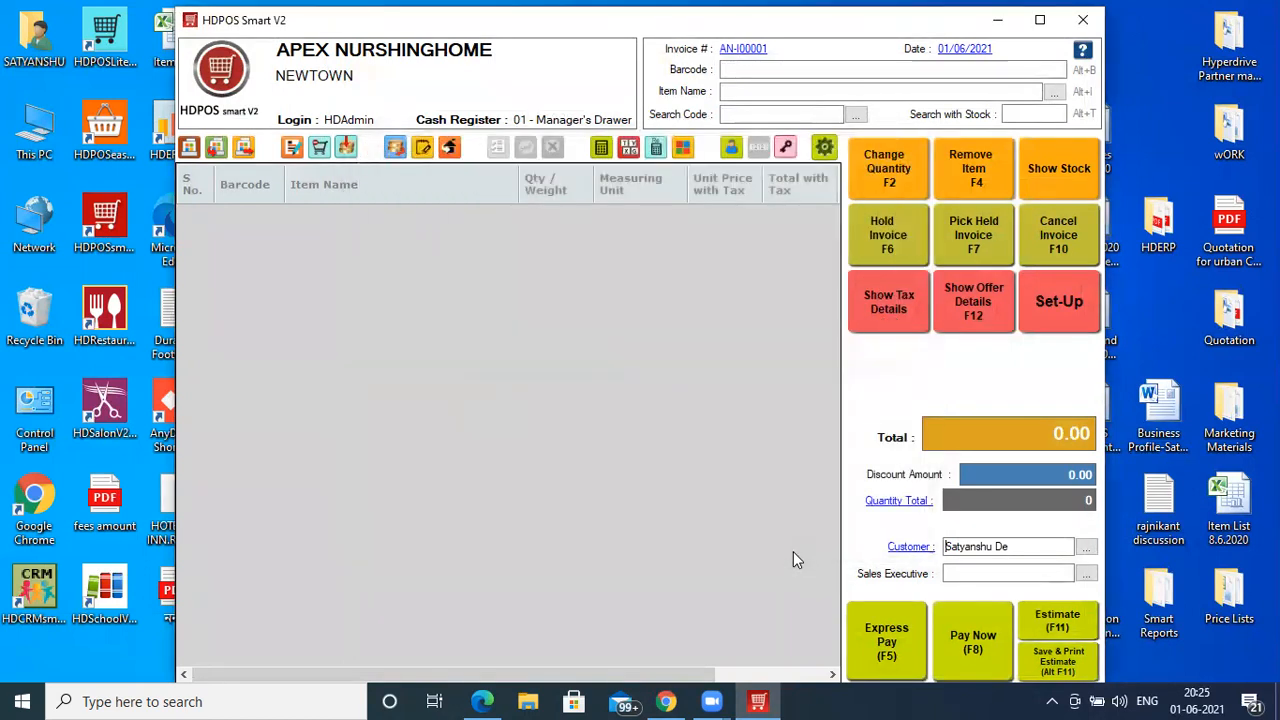
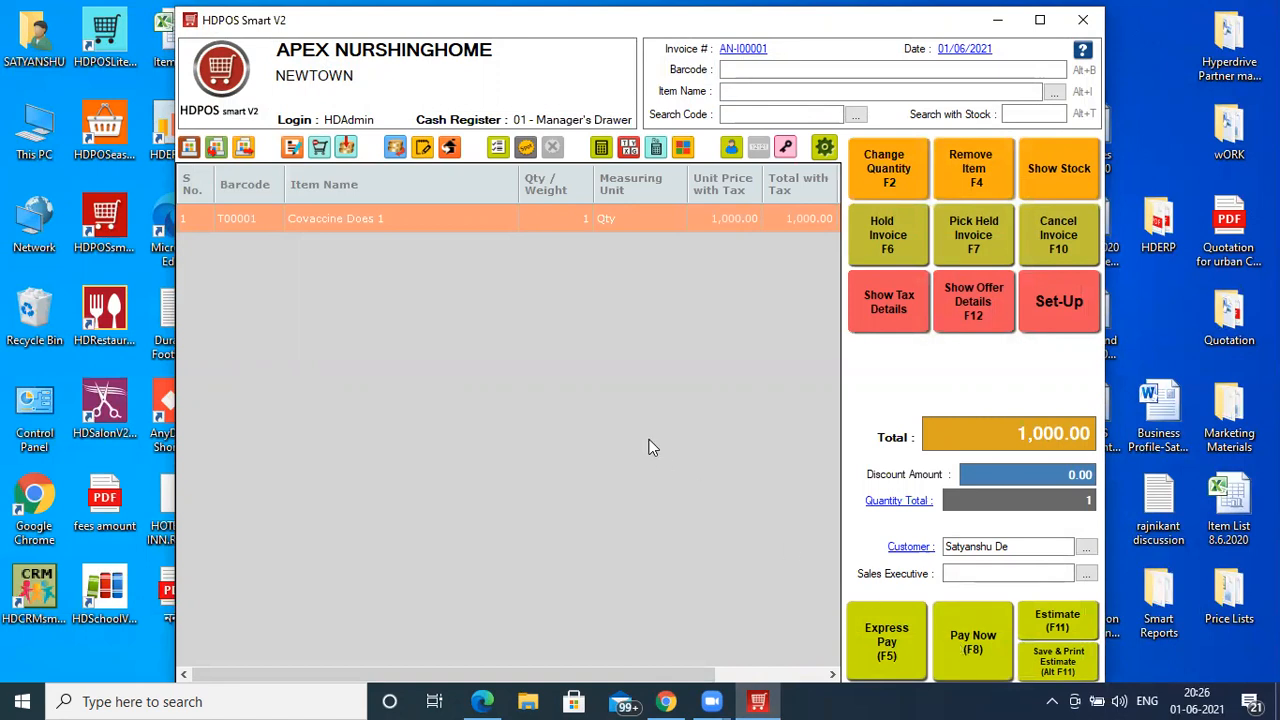
# - Leave the payment window unpaid and enable Apply Additional Charges in the invoice settings
pyautogui.press('F8')
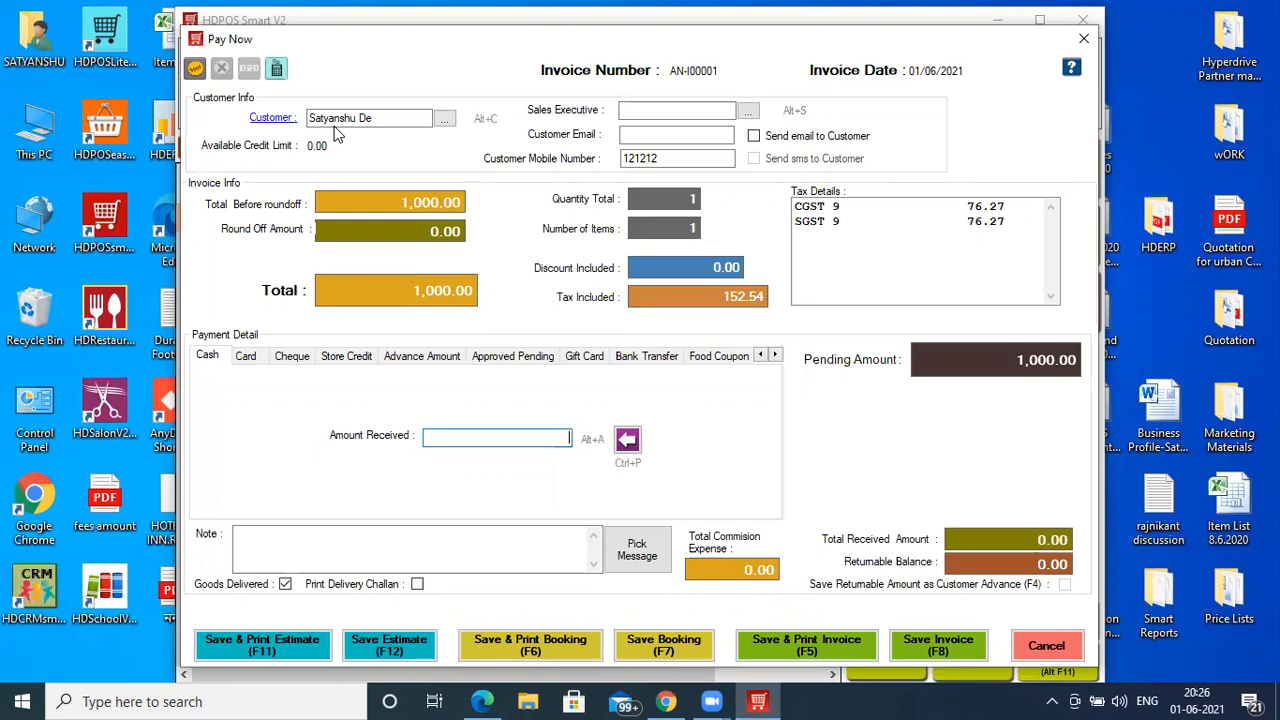
pyautogui.click(1083, 38)
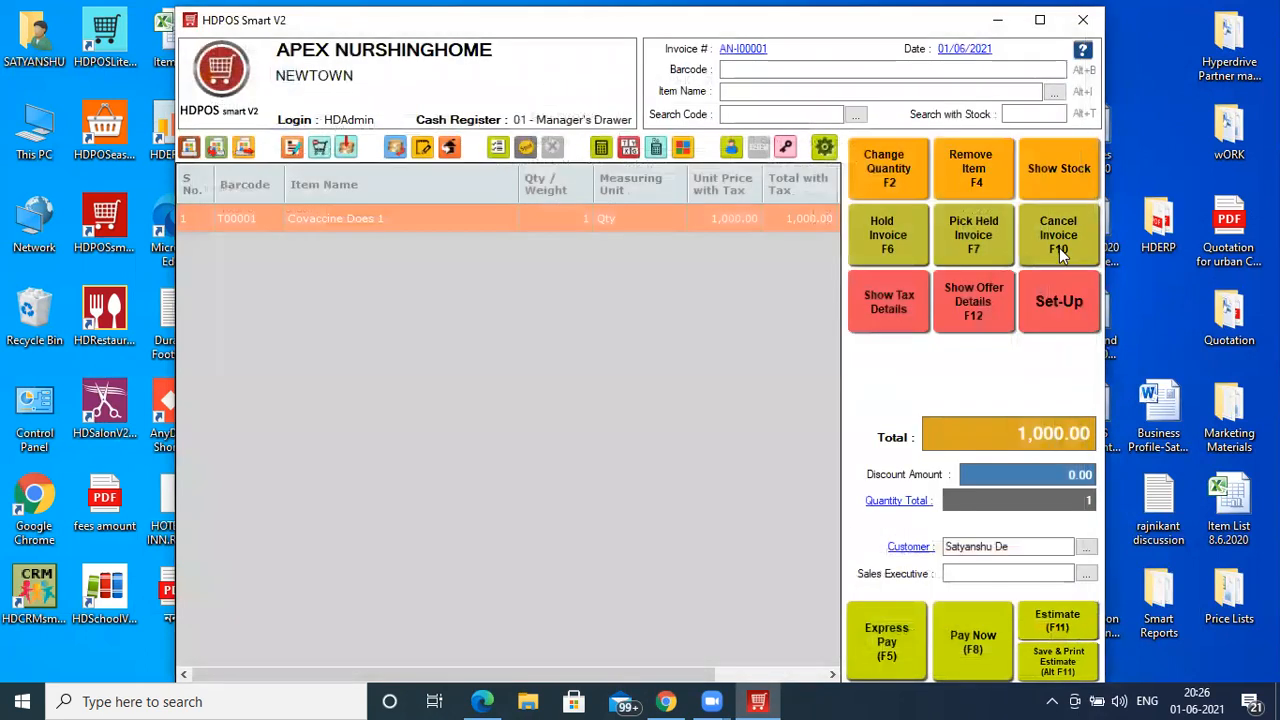
pyautogui.click(1055, 300)
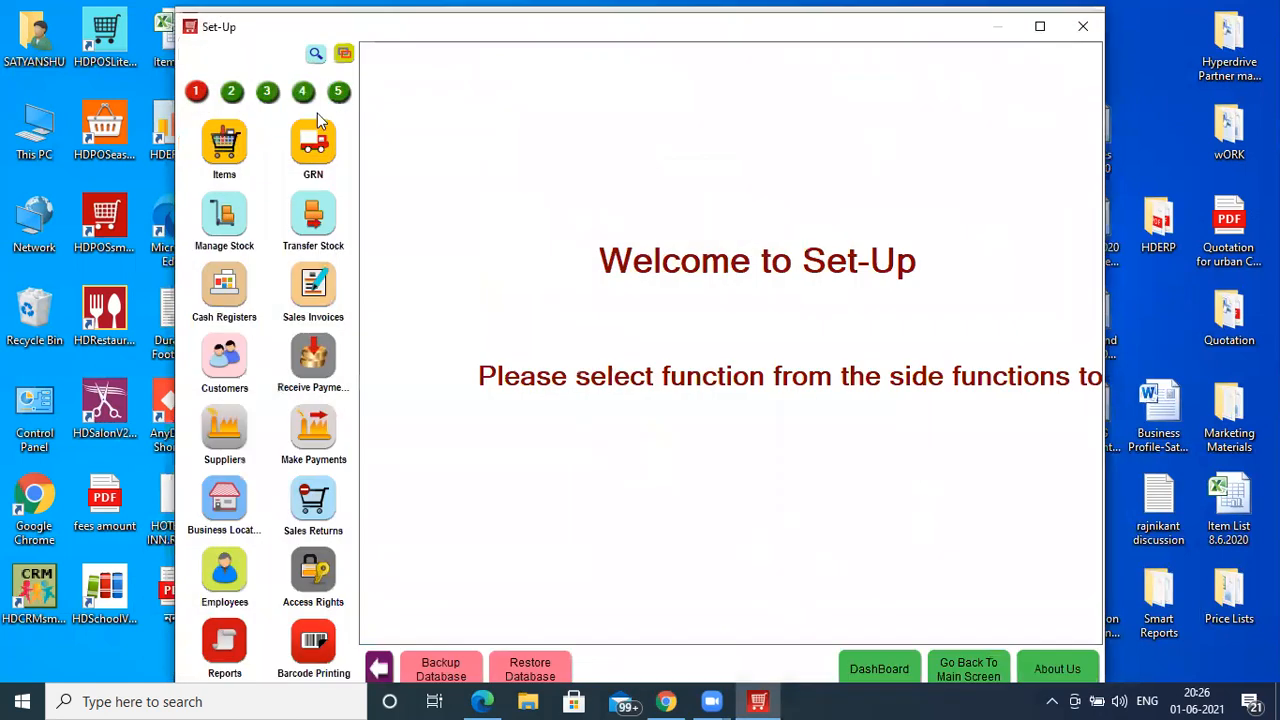
pyautogui.click(304, 96)
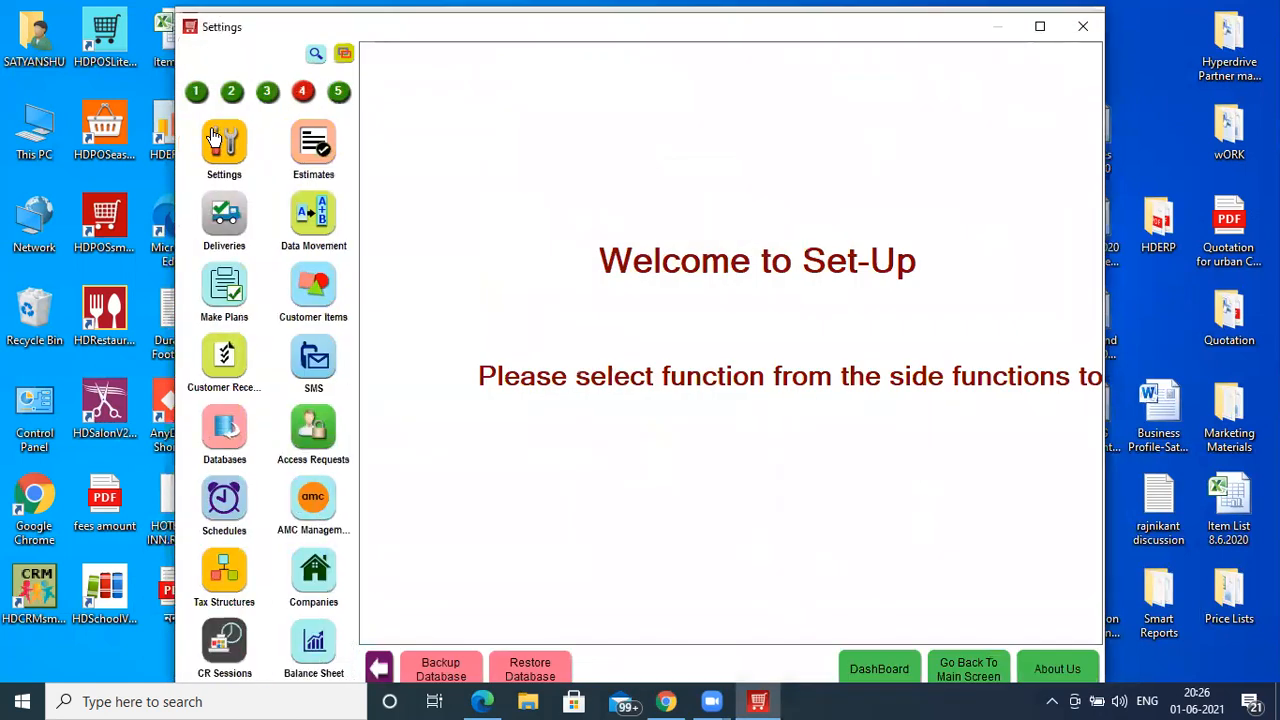
pyautogui.click(213, 138)
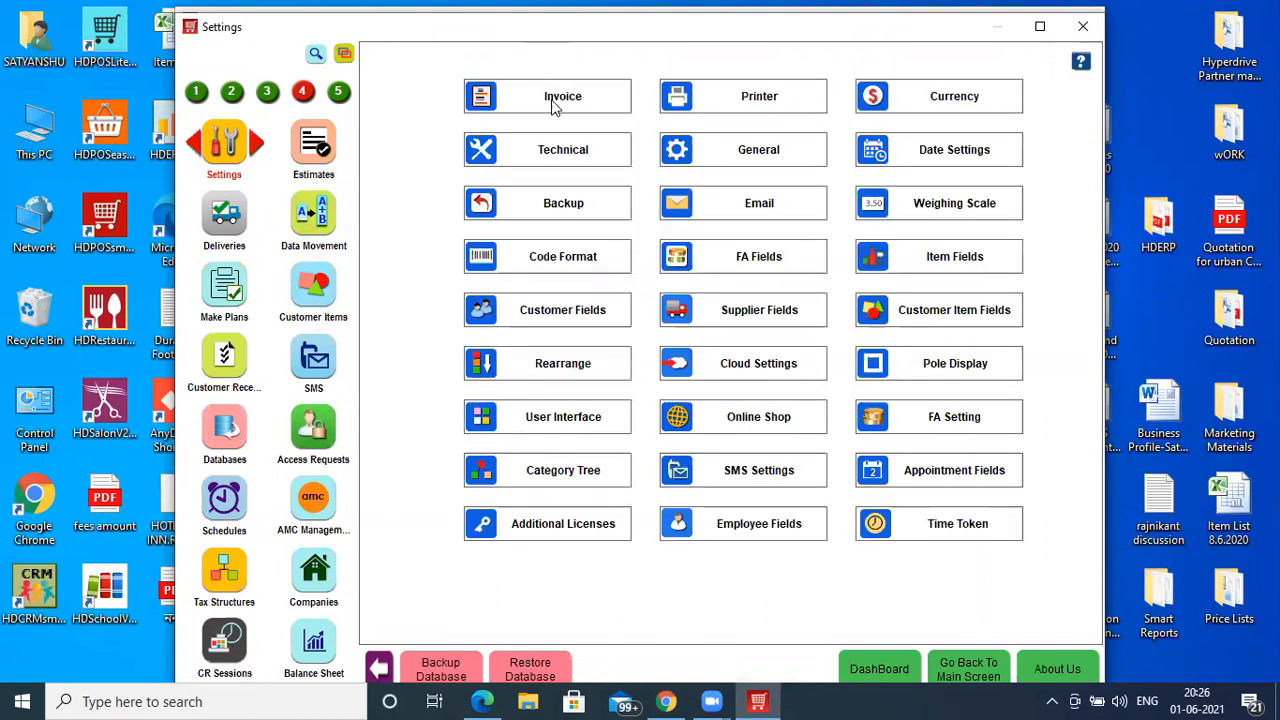
pyautogui.click(563, 109)
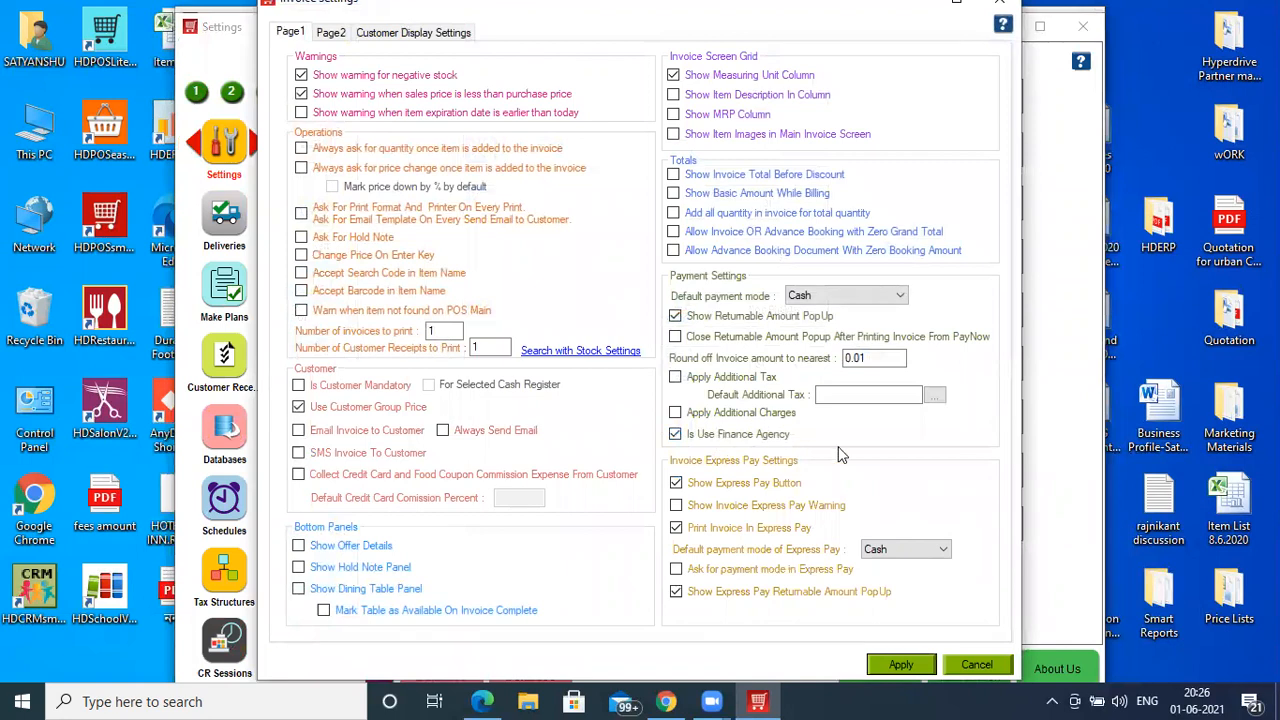
pyautogui.click(757, 414)
pyautogui.click(905, 665)
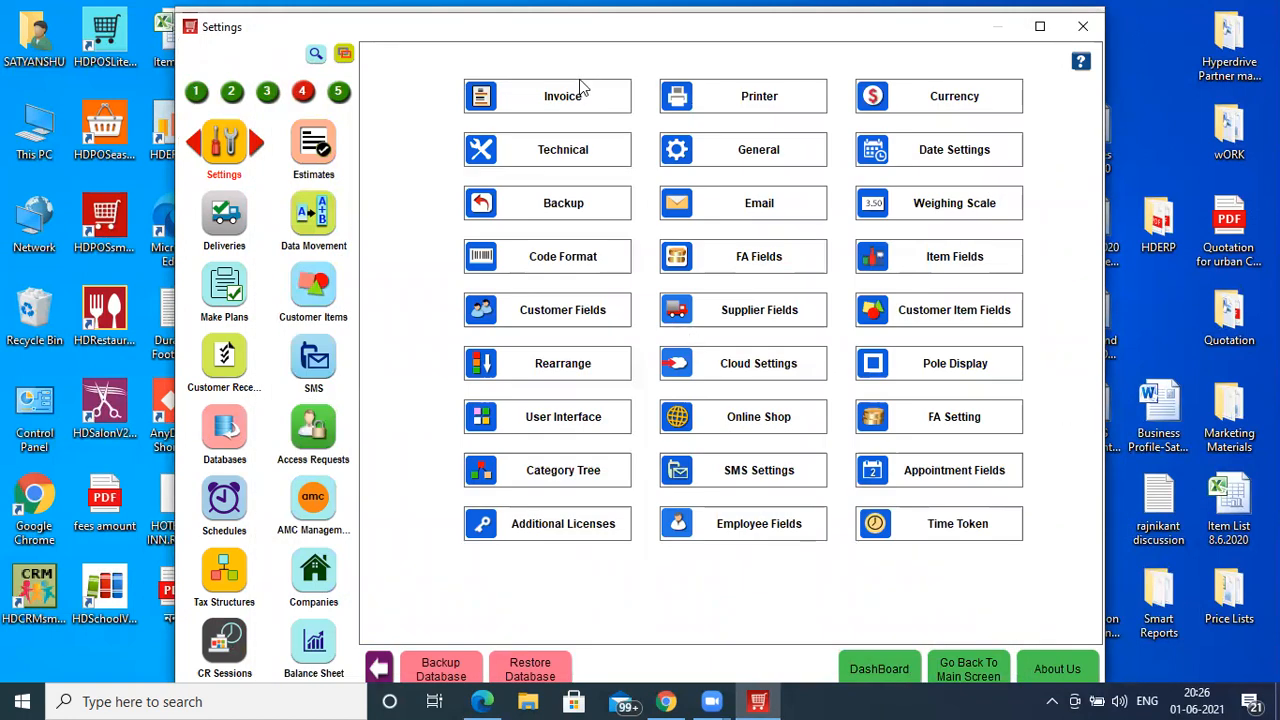
# - On invoice settings page 2, enable the invoice-level sales executive options with commission
pyautogui.click(605, 105)
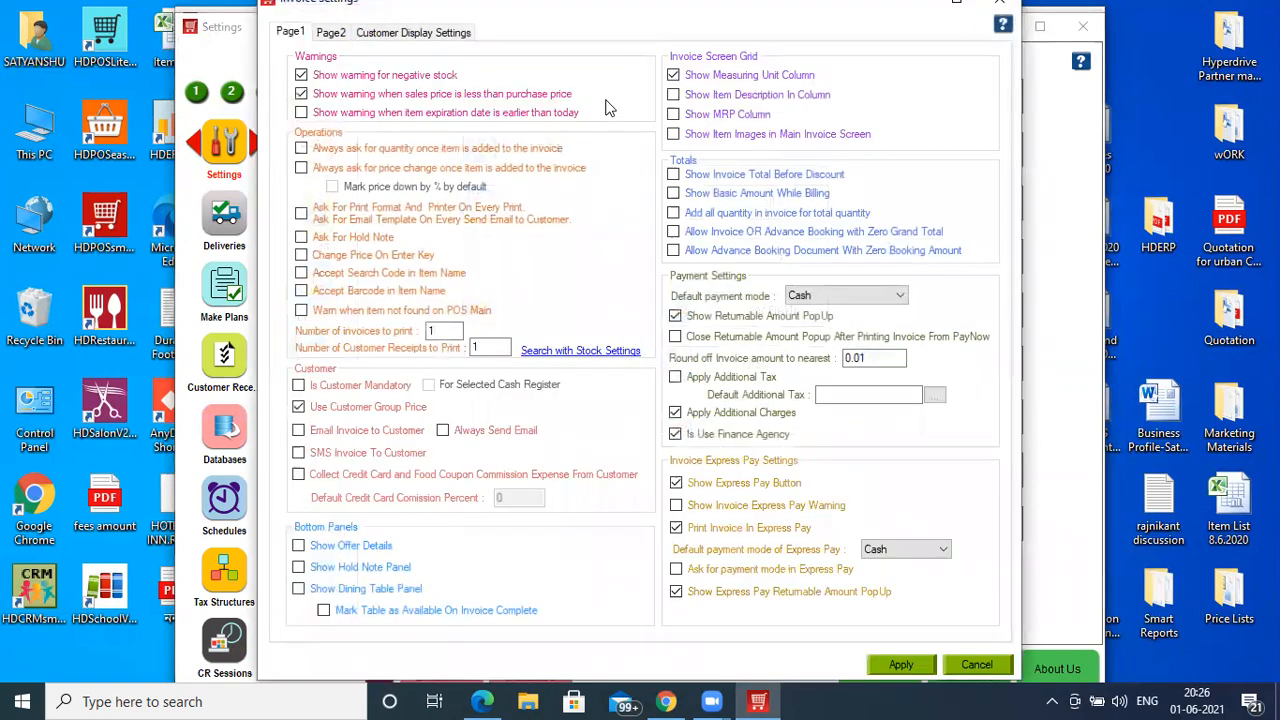
pyautogui.click(331, 34)
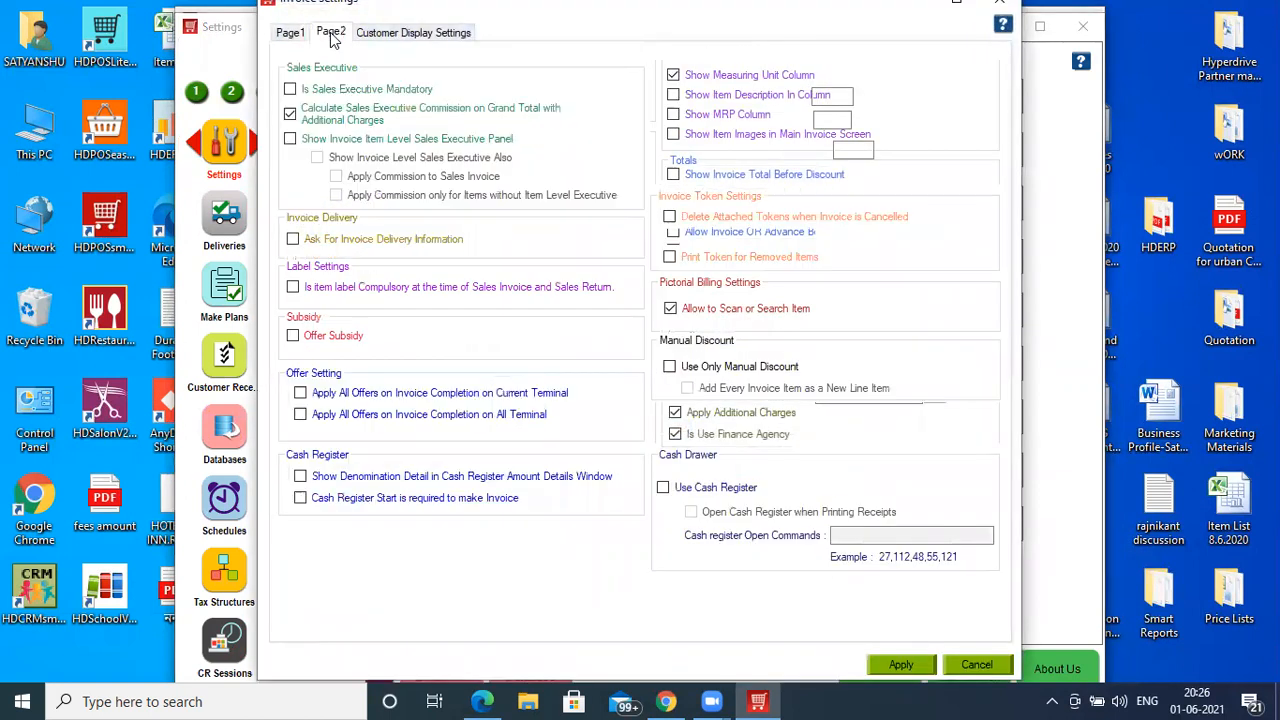
pyautogui.click(318, 157)
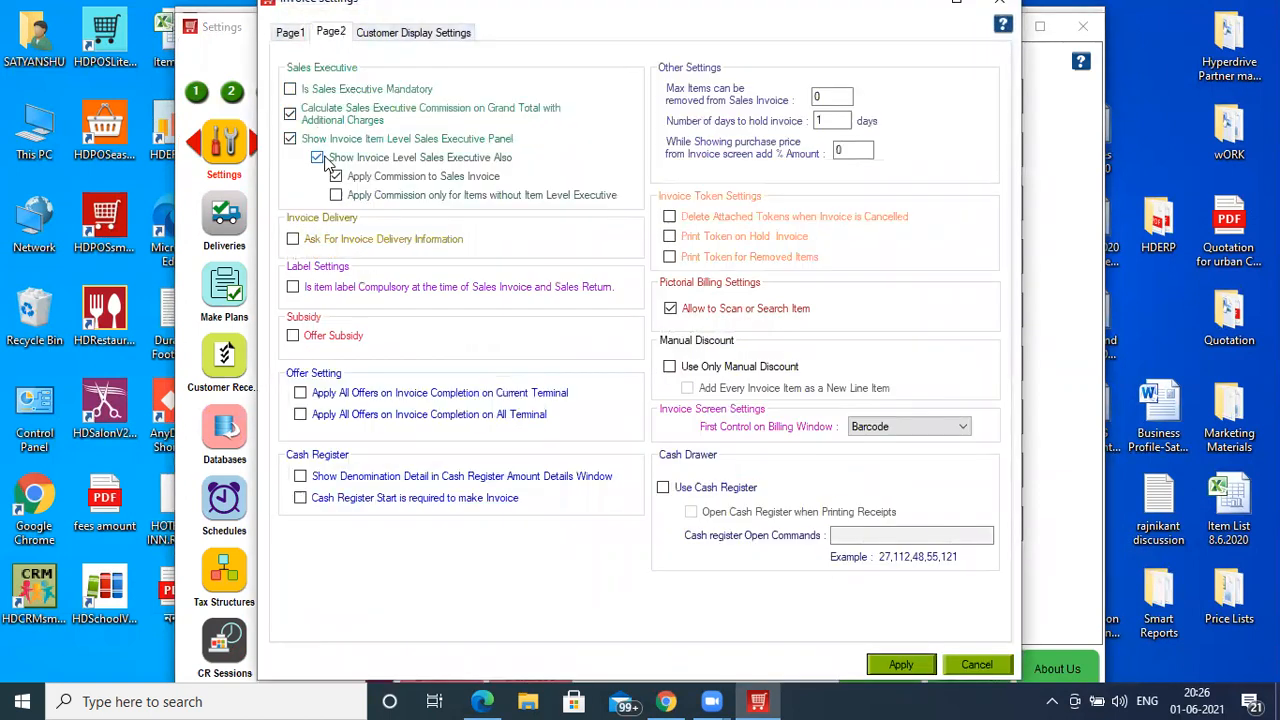
pyautogui.click(896, 665)
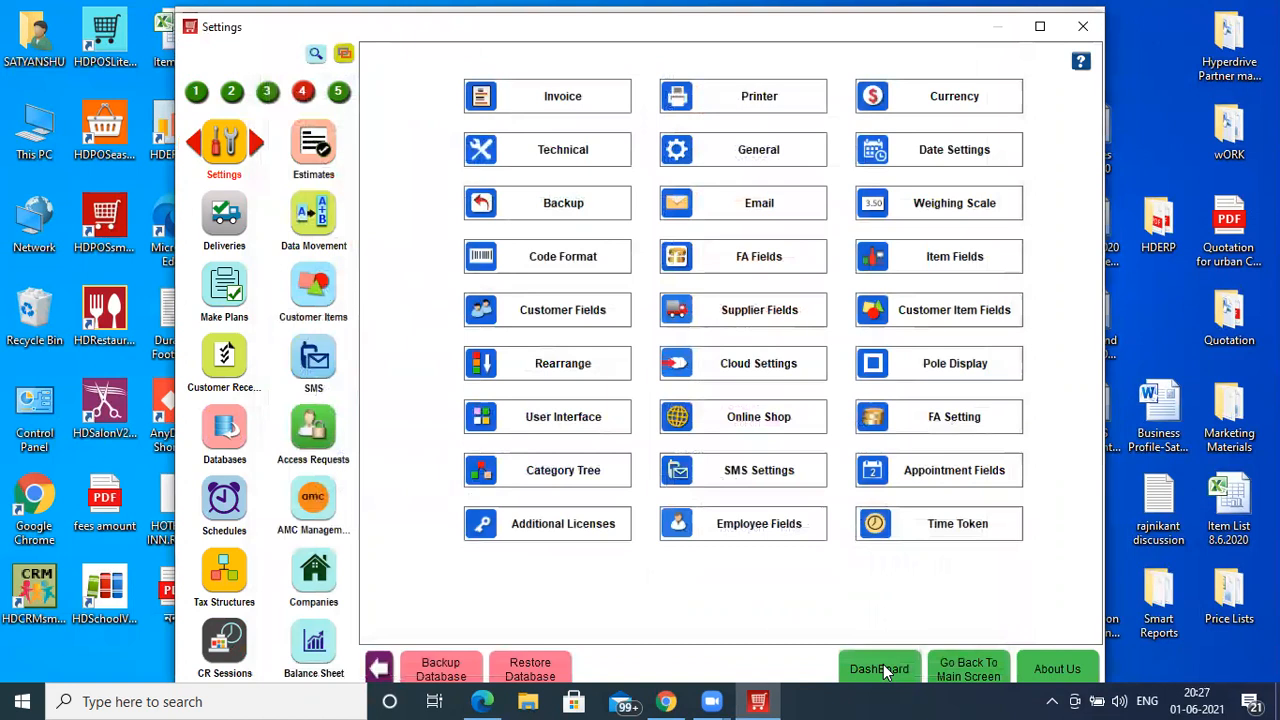
# - Update Staff 1 with 1% sales commission and commission quick position 1
pyautogui.click(197, 96)
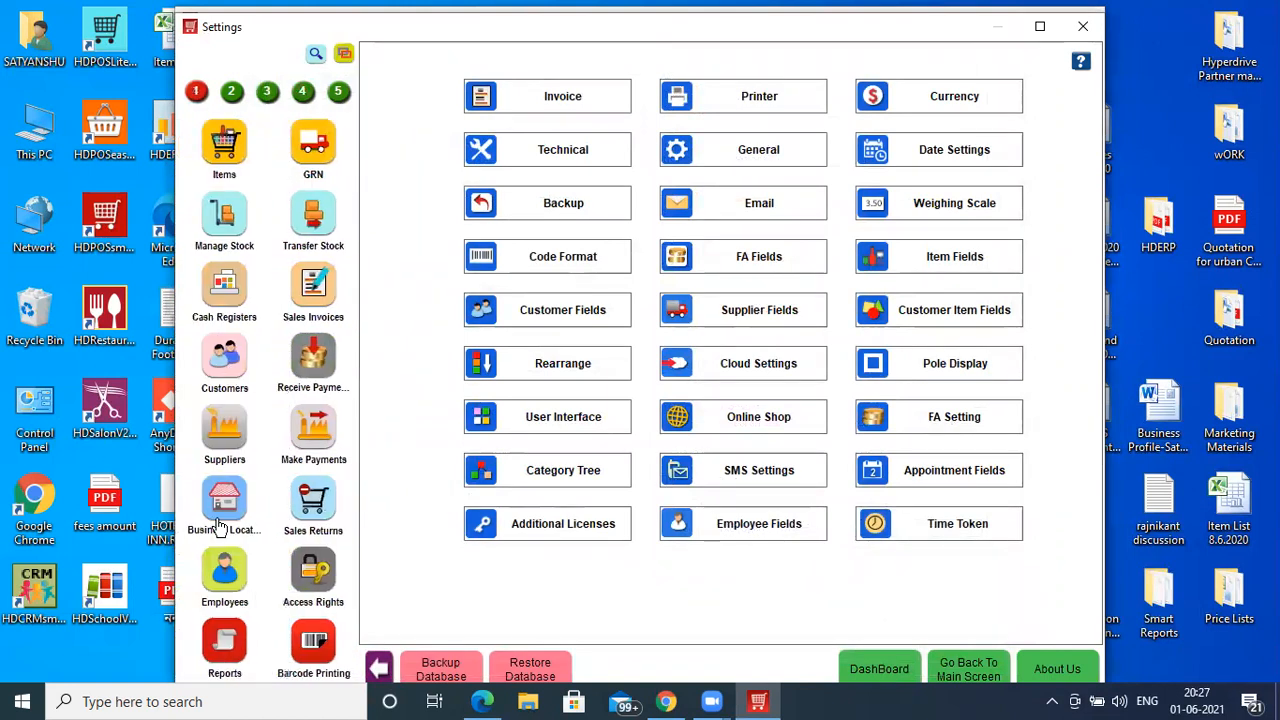
pyautogui.click(218, 584)
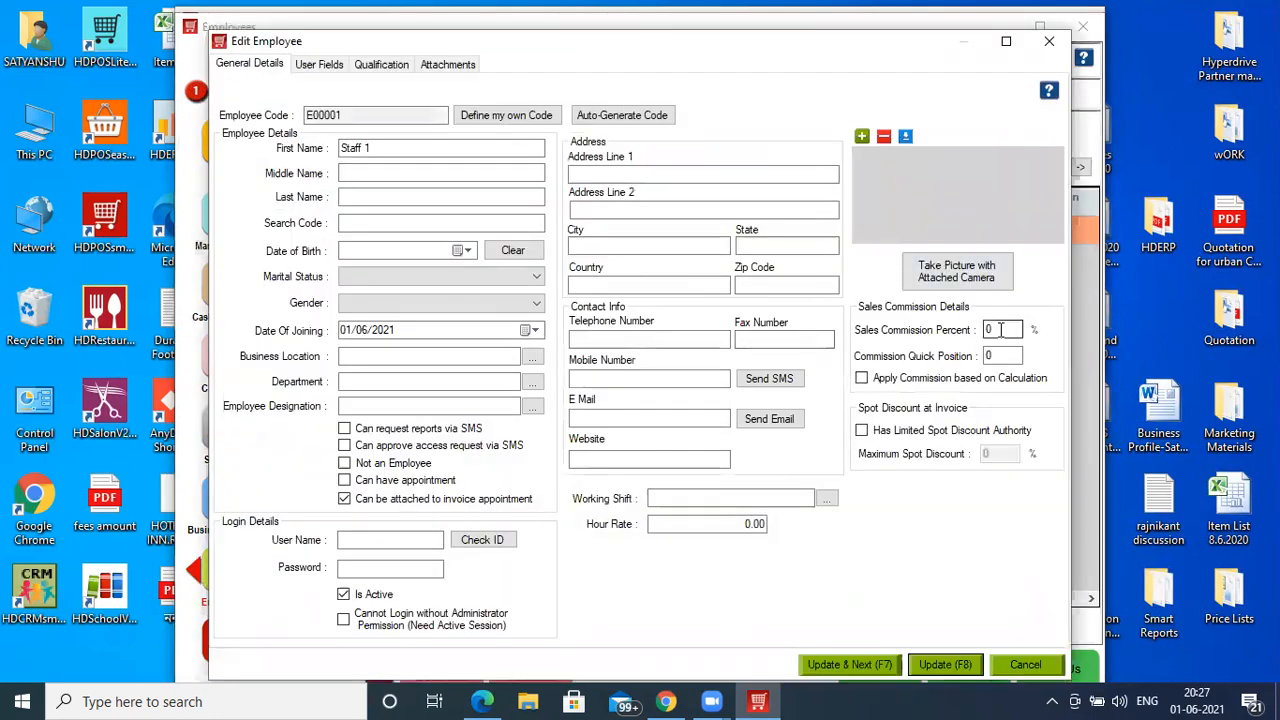
pyautogui.click(1000, 329)
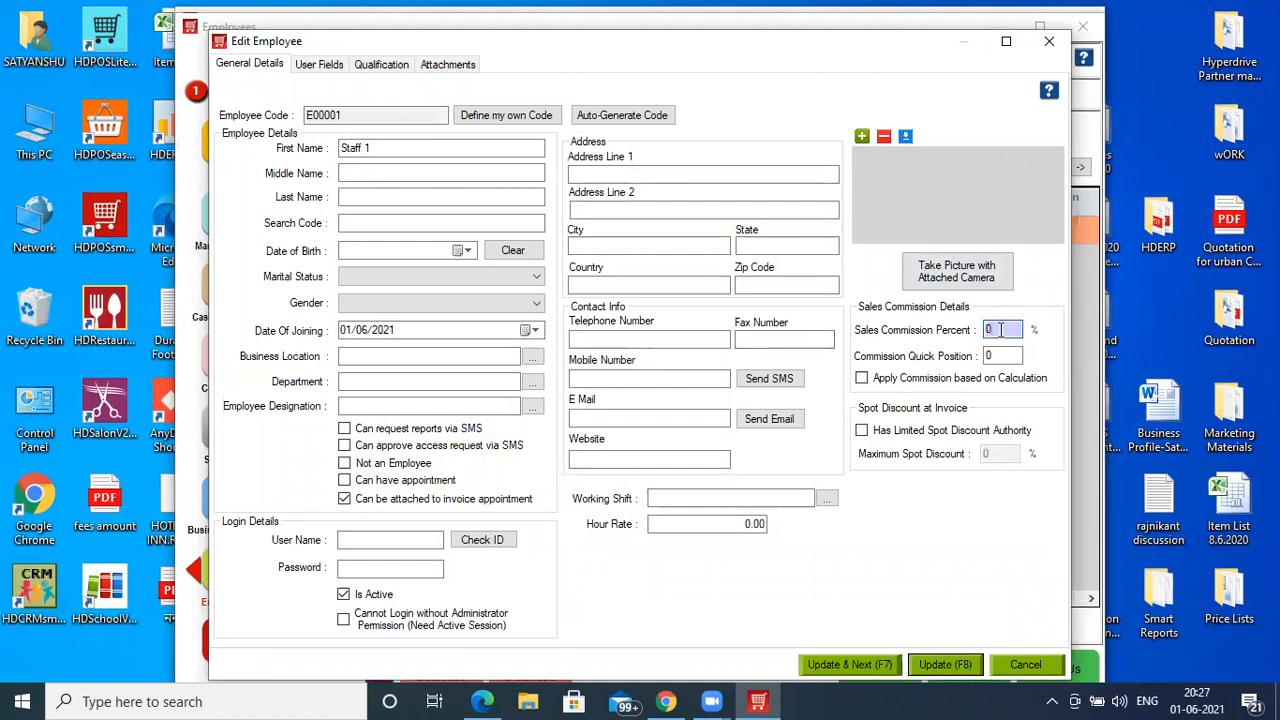
pyautogui.write('1')
pyautogui.click(1000, 355)
pyautogui.write('1')
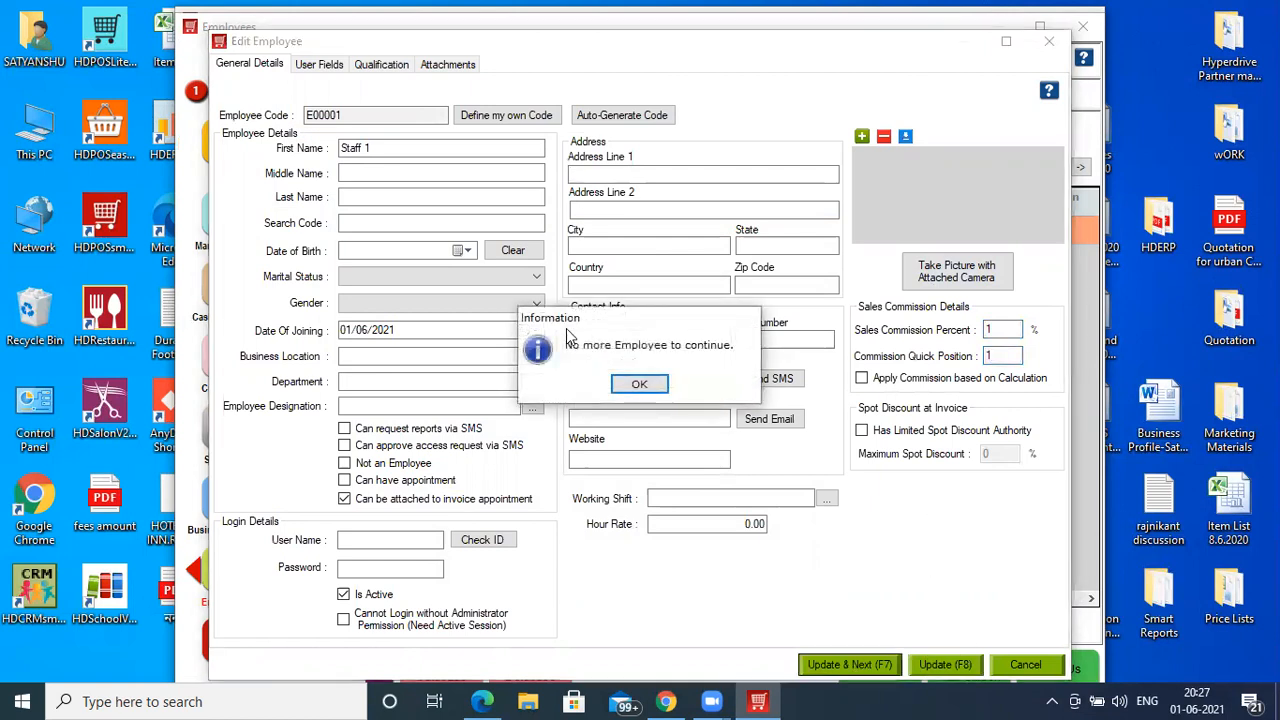
pyautogui.click(634, 381)
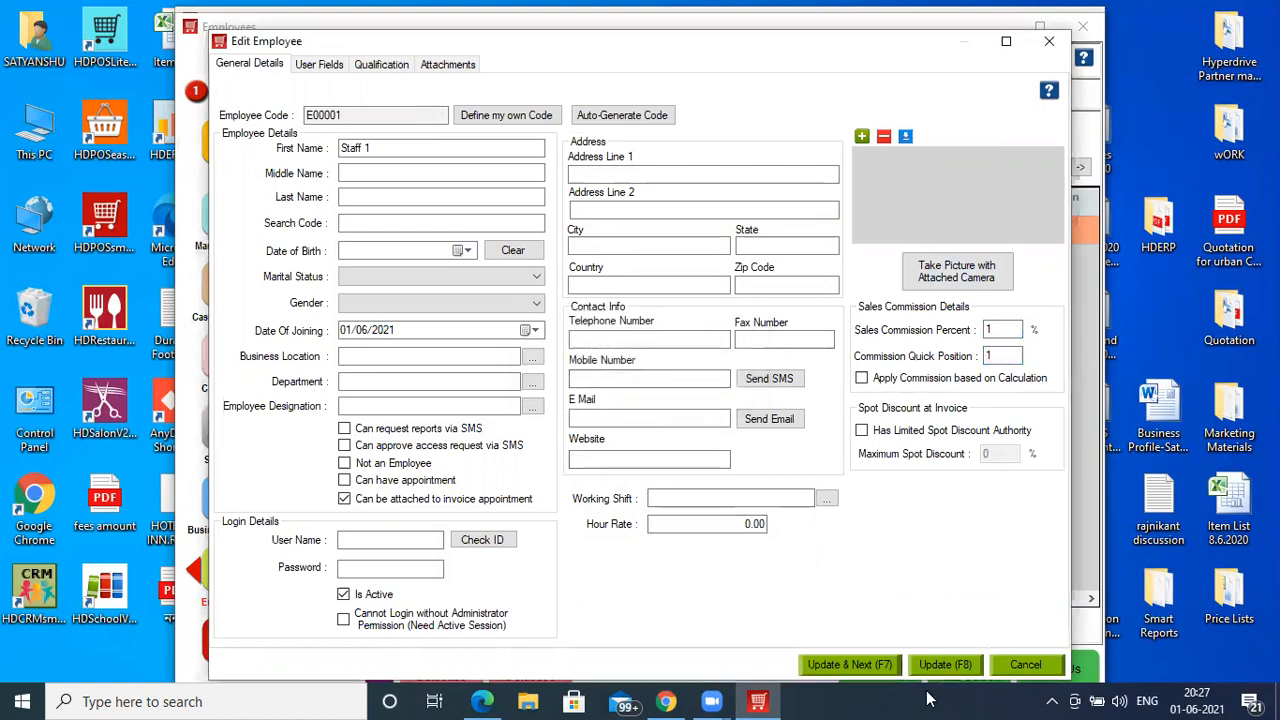
pyautogui.press('Escape')
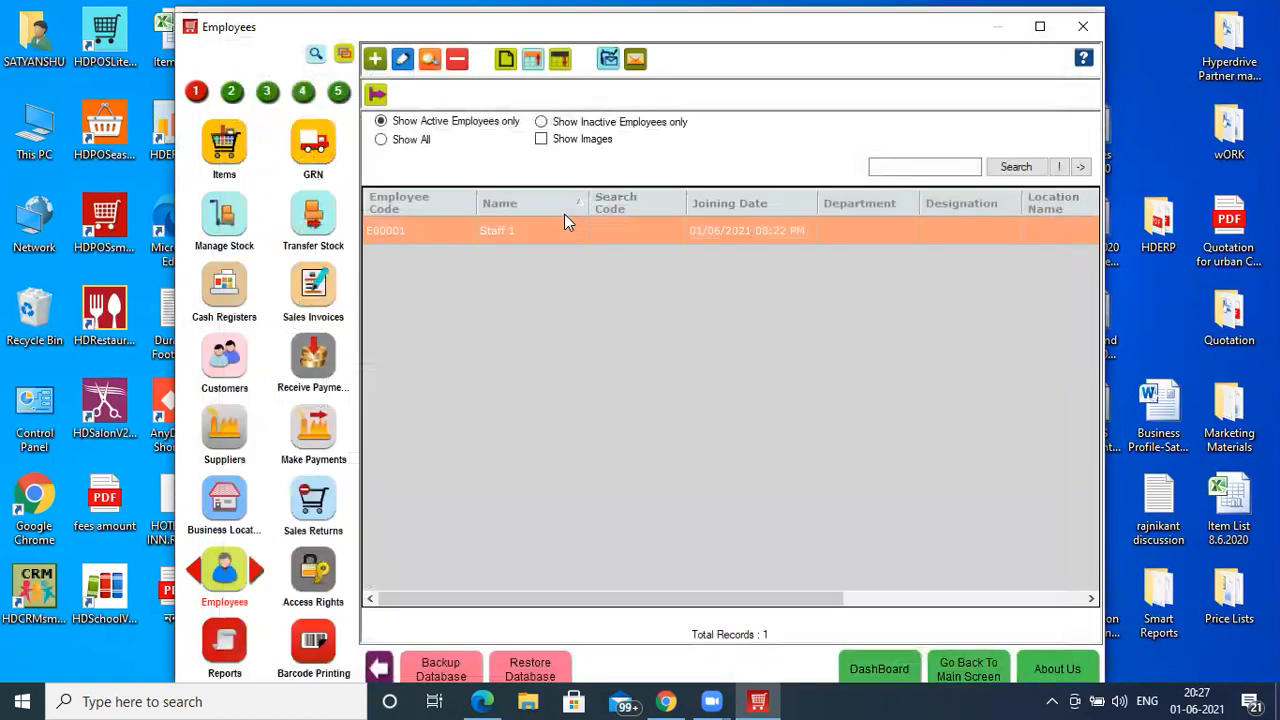
# - Add employee 'Staff 2' with 1% sales commission and quick position 2
pyautogui.click(376, 62)
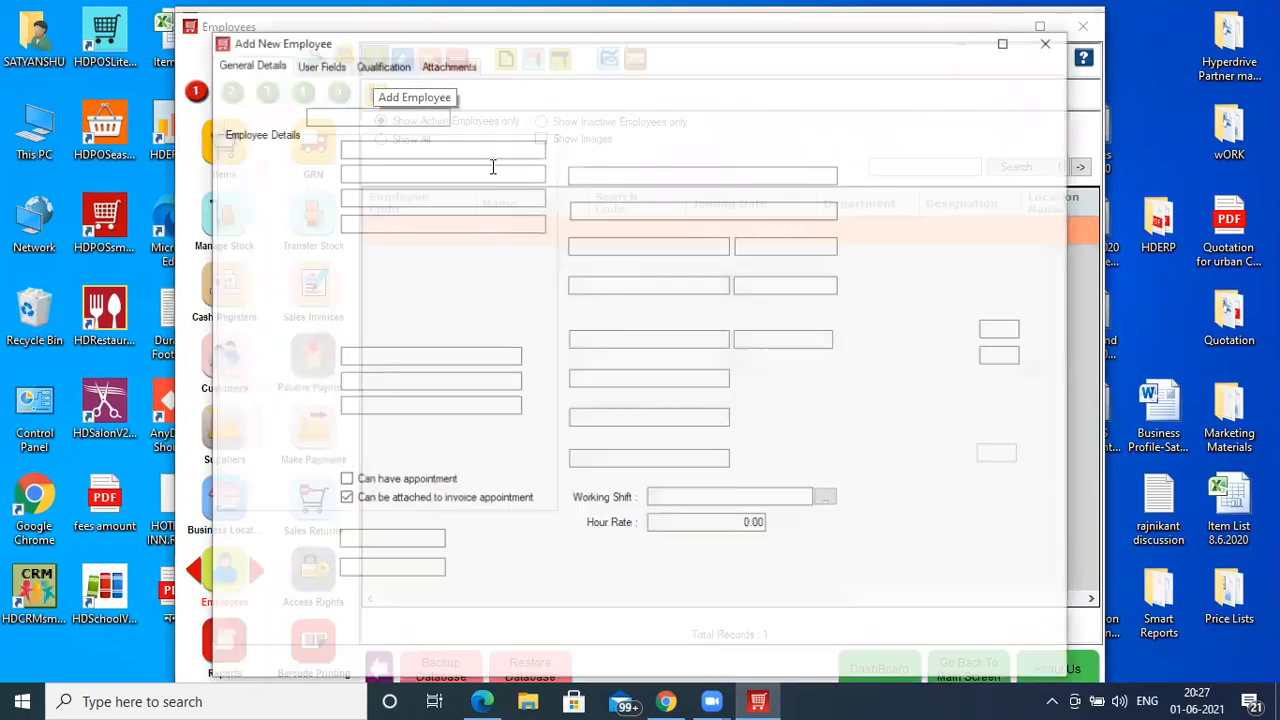
pyautogui.write('S')
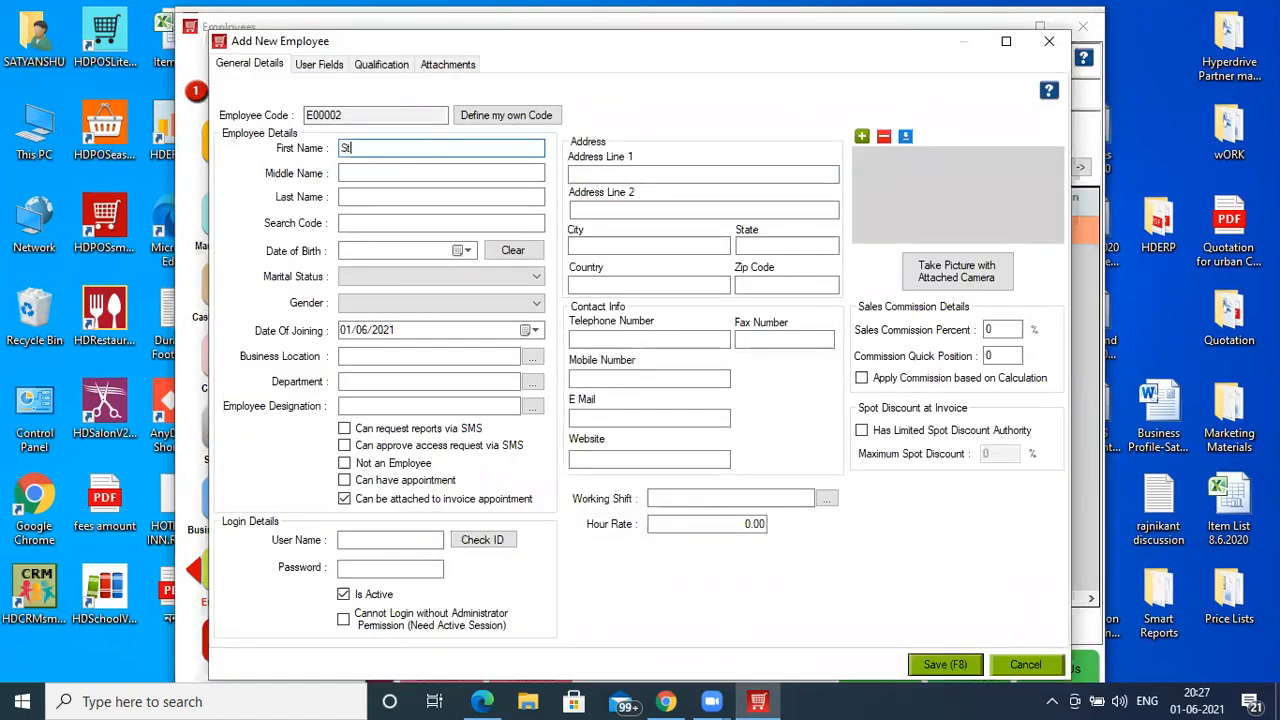
pyautogui.write('taff 2')
pyautogui.doubleClick(997, 329)
pyautogui.write('1')
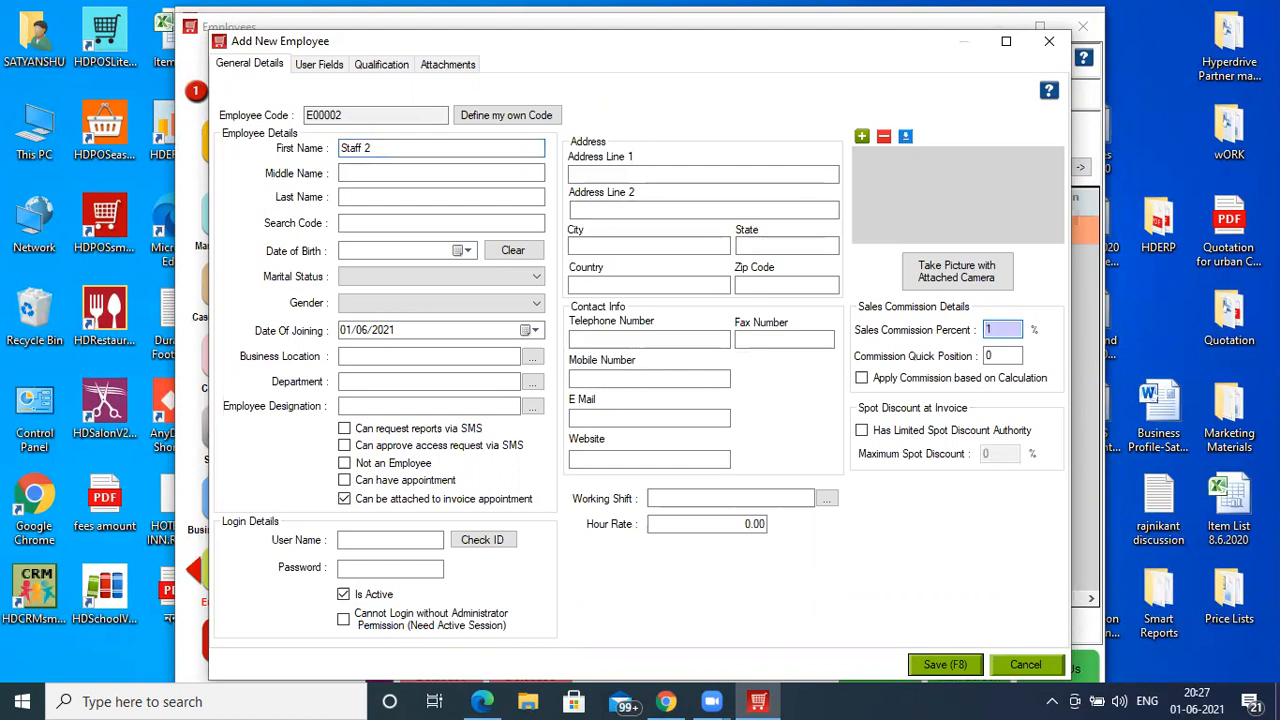
pyautogui.doubleClick(998, 356)
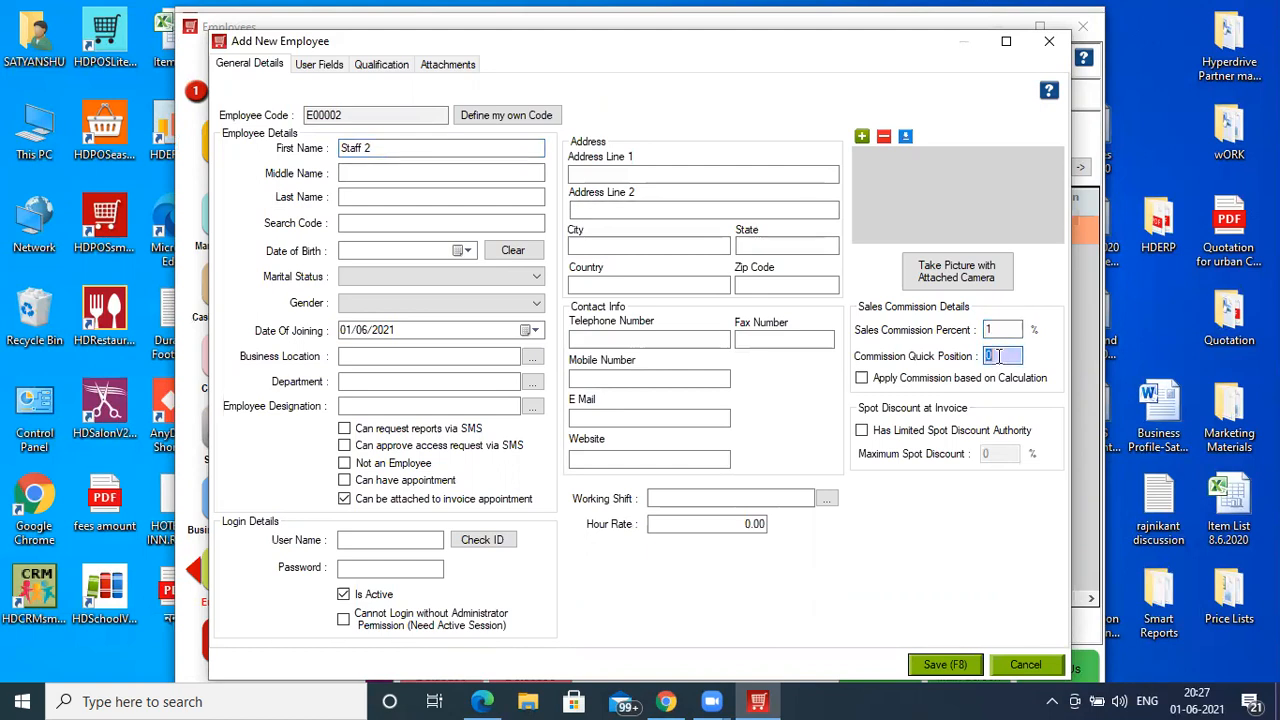
pyautogui.write('2')
pyautogui.click(944, 665)
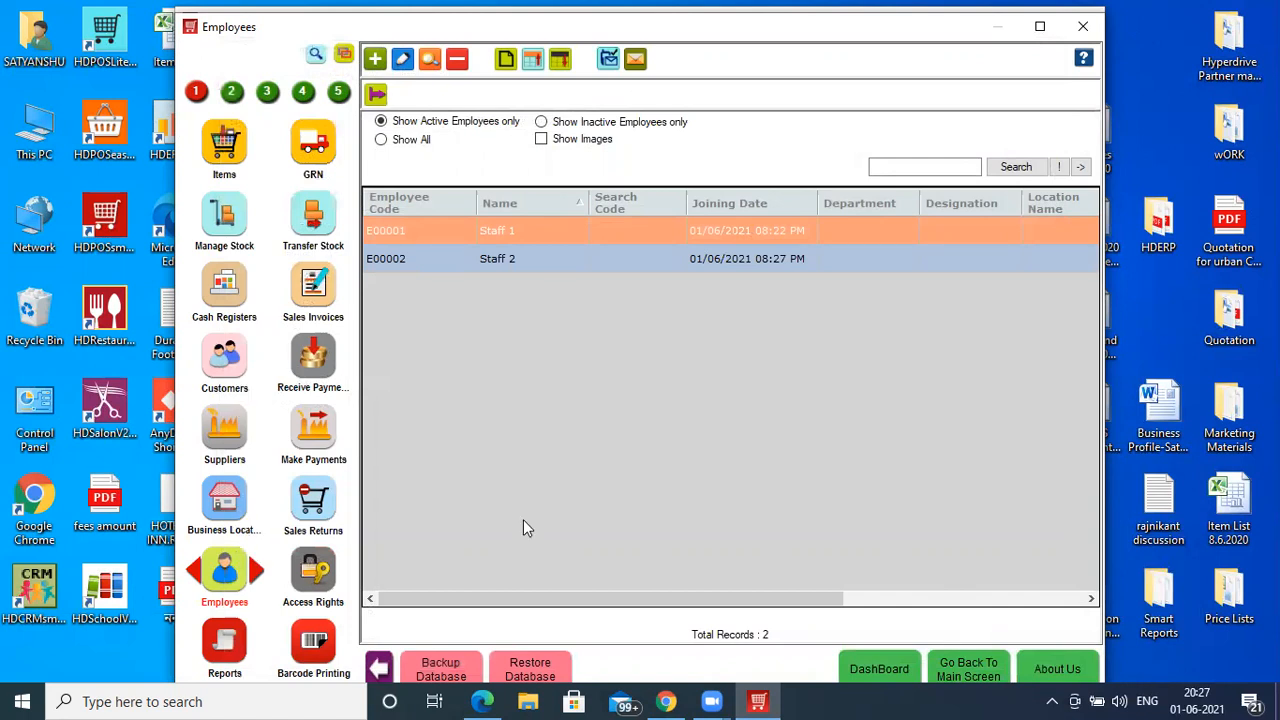
# - Find Finance Agencies via a 'fin' search, save a new agency by name, then return to billing
pyautogui.click(314, 57)
pyautogui.write('fin')
pyautogui.press('Return')
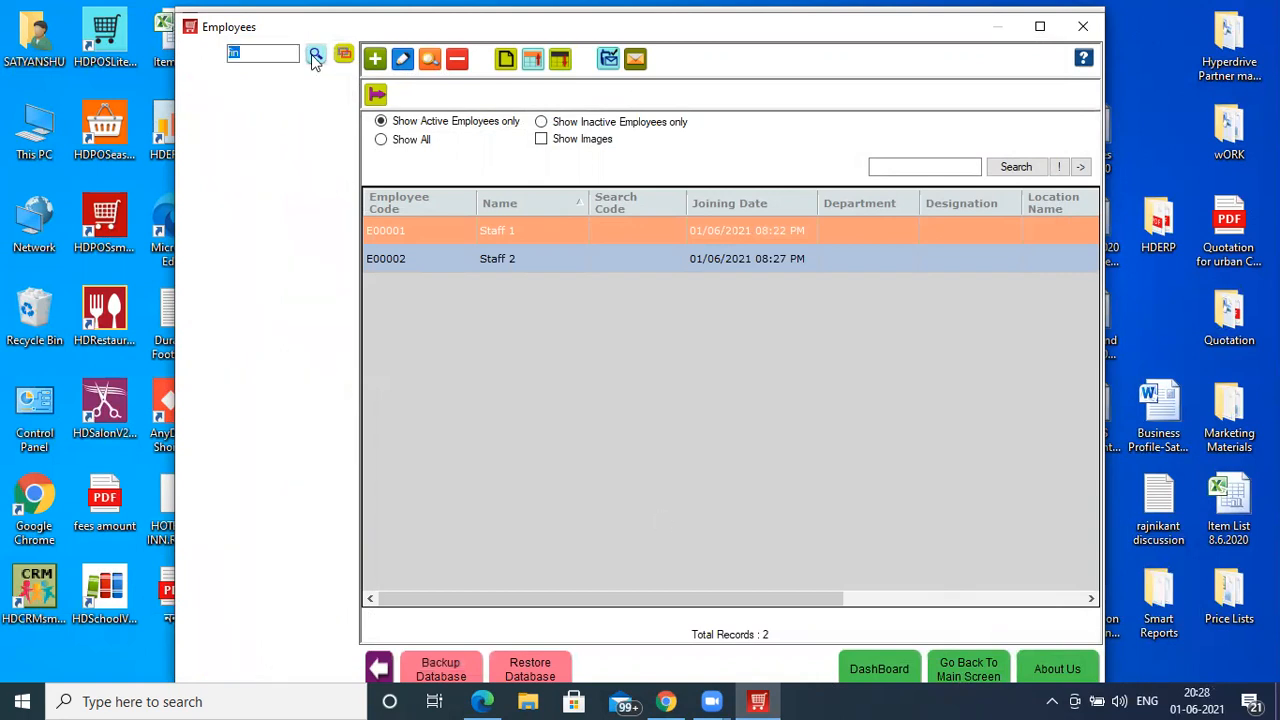
pyautogui.click(210, 178)
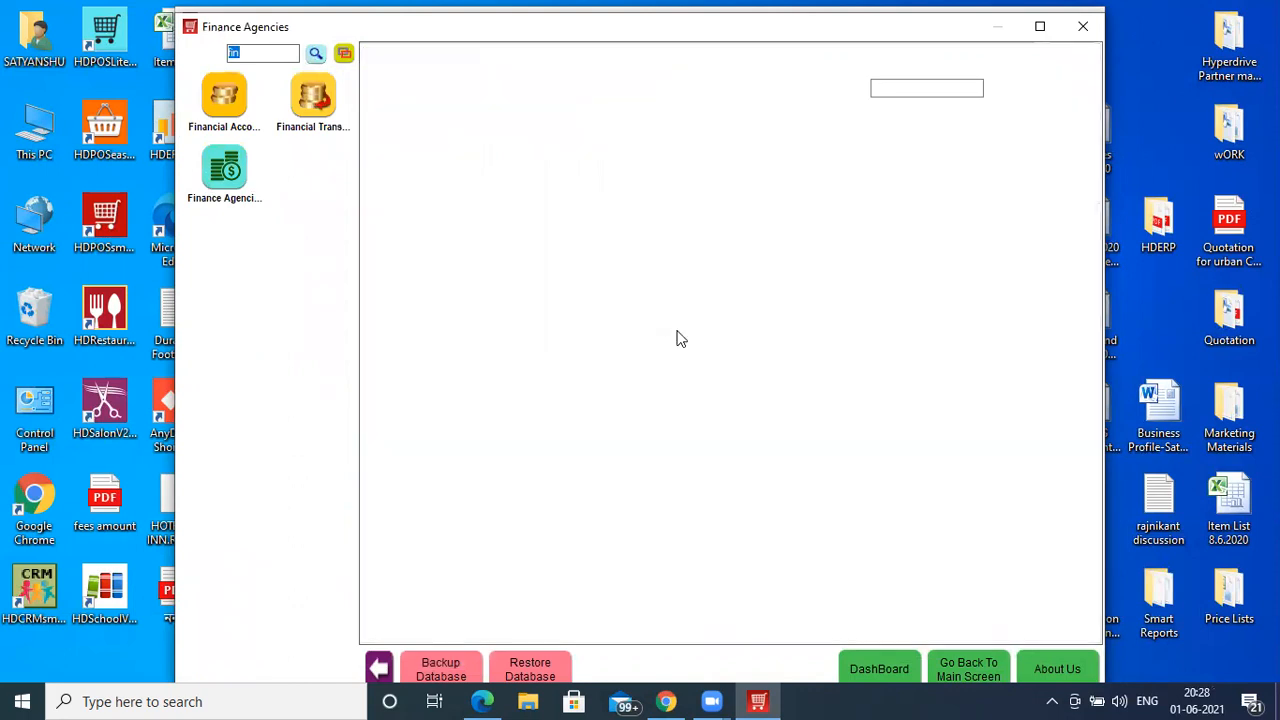
pyautogui.click(373, 57)
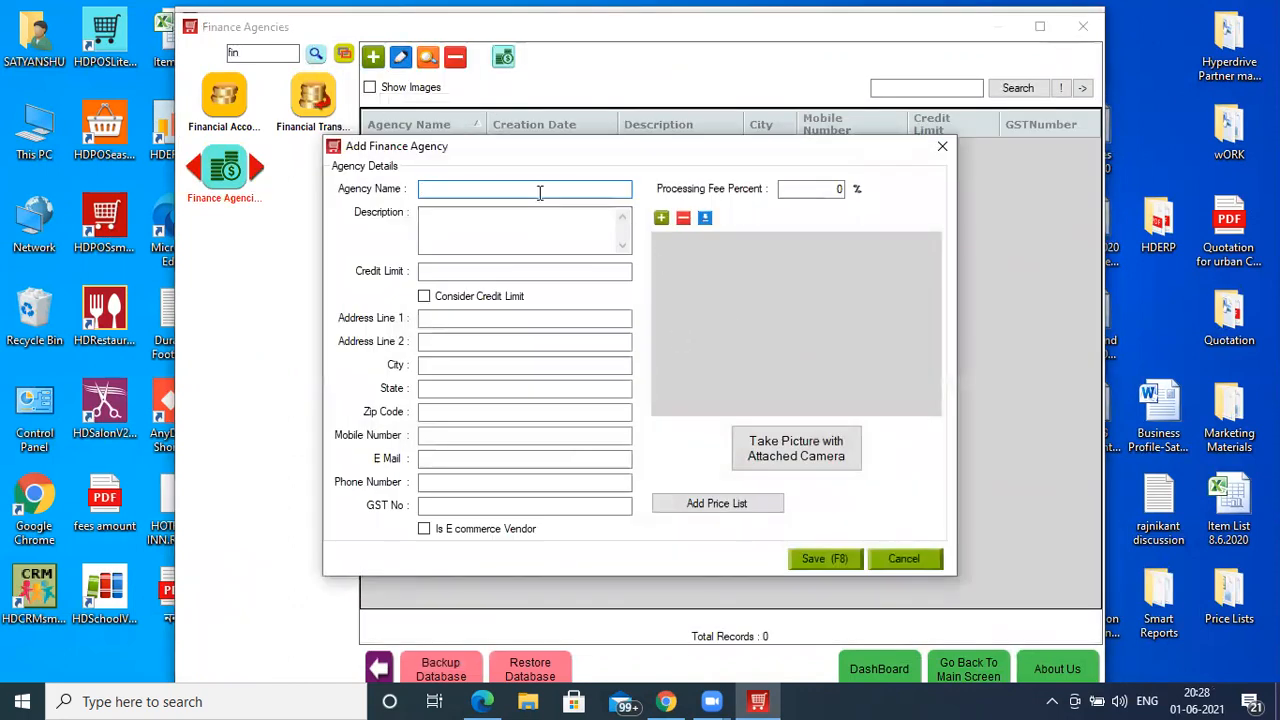
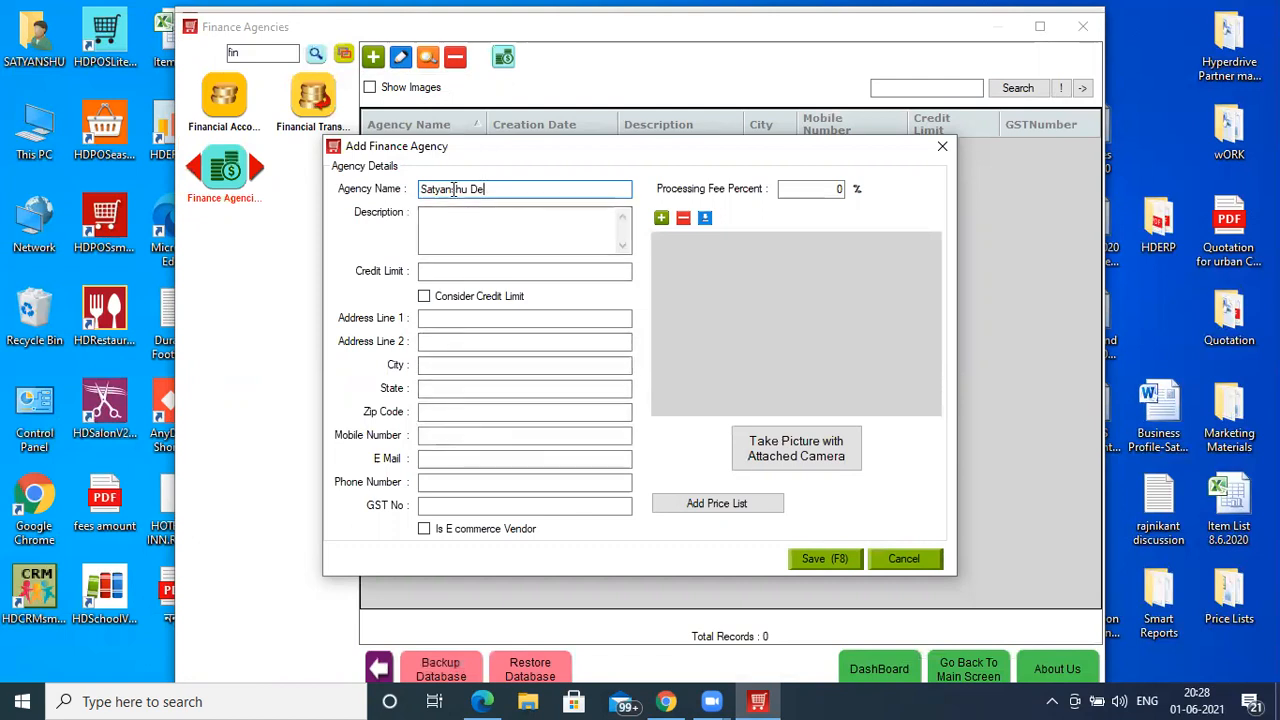
pyautogui.click(821, 558)
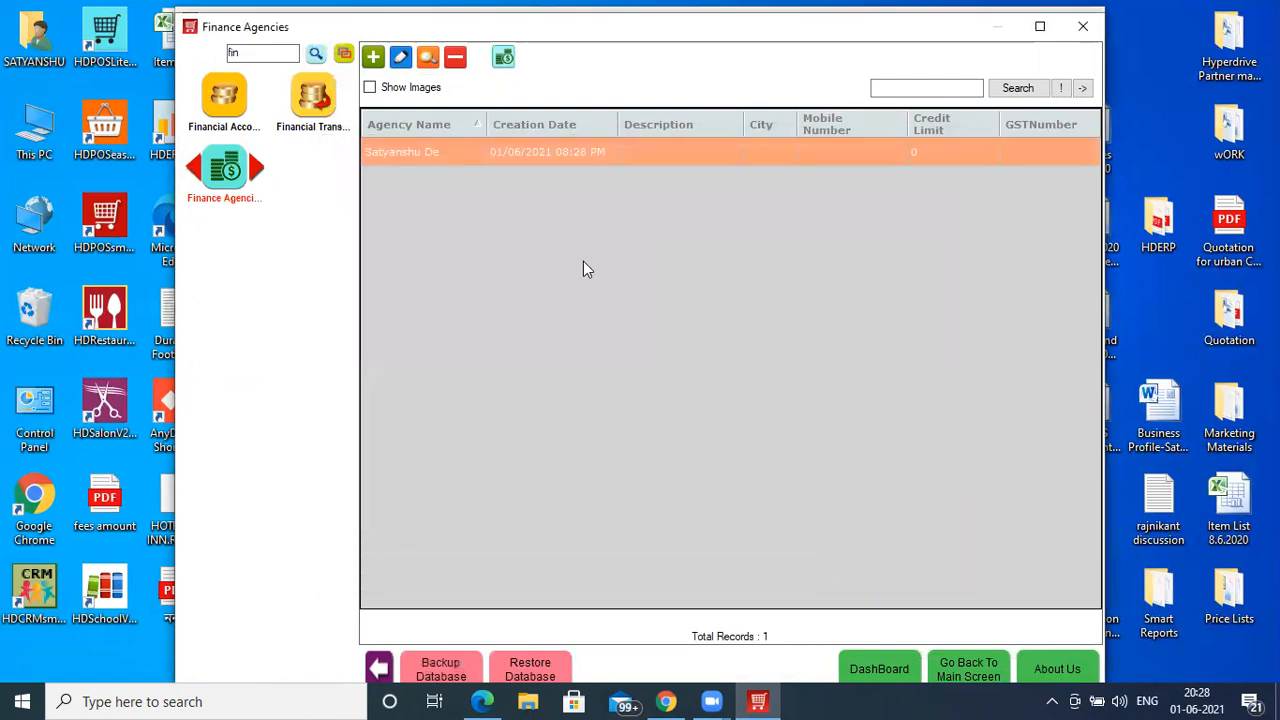
pyautogui.click(988, 679)
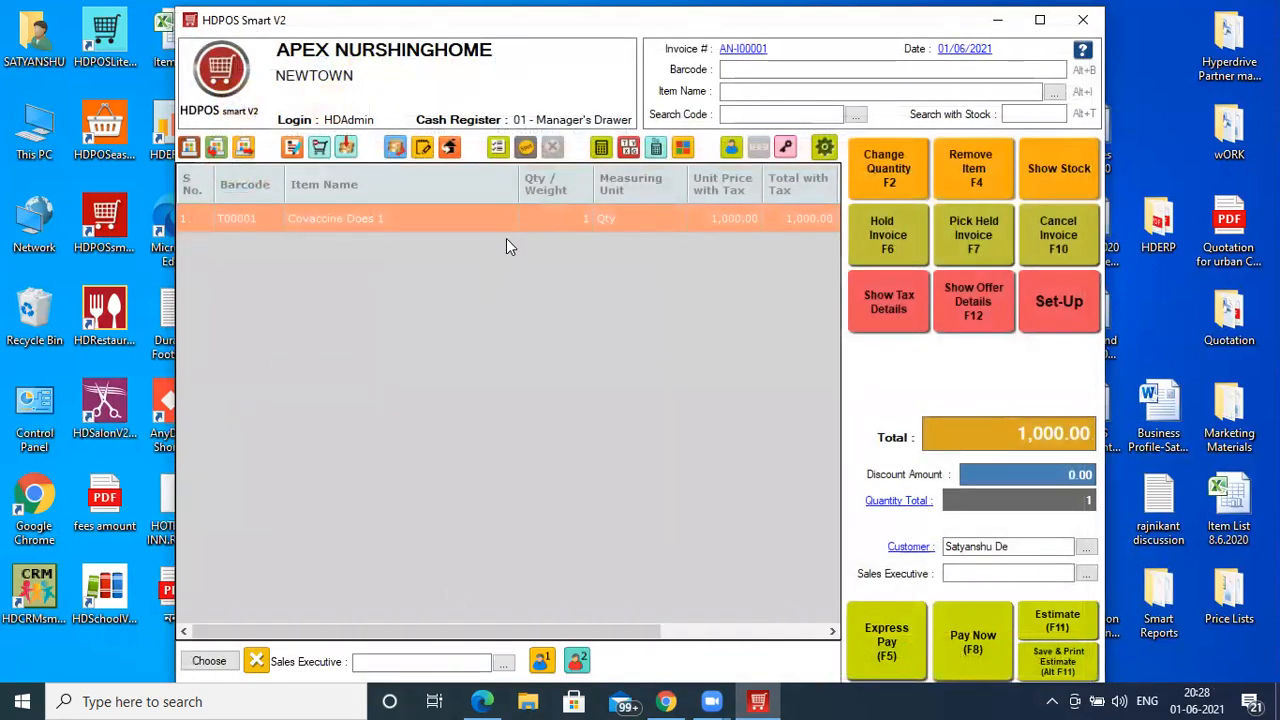
# - Assign Staff 1 and save AN-I00001 with 1,000.00 approved pending to the finance agency
pyautogui.click(541, 660)
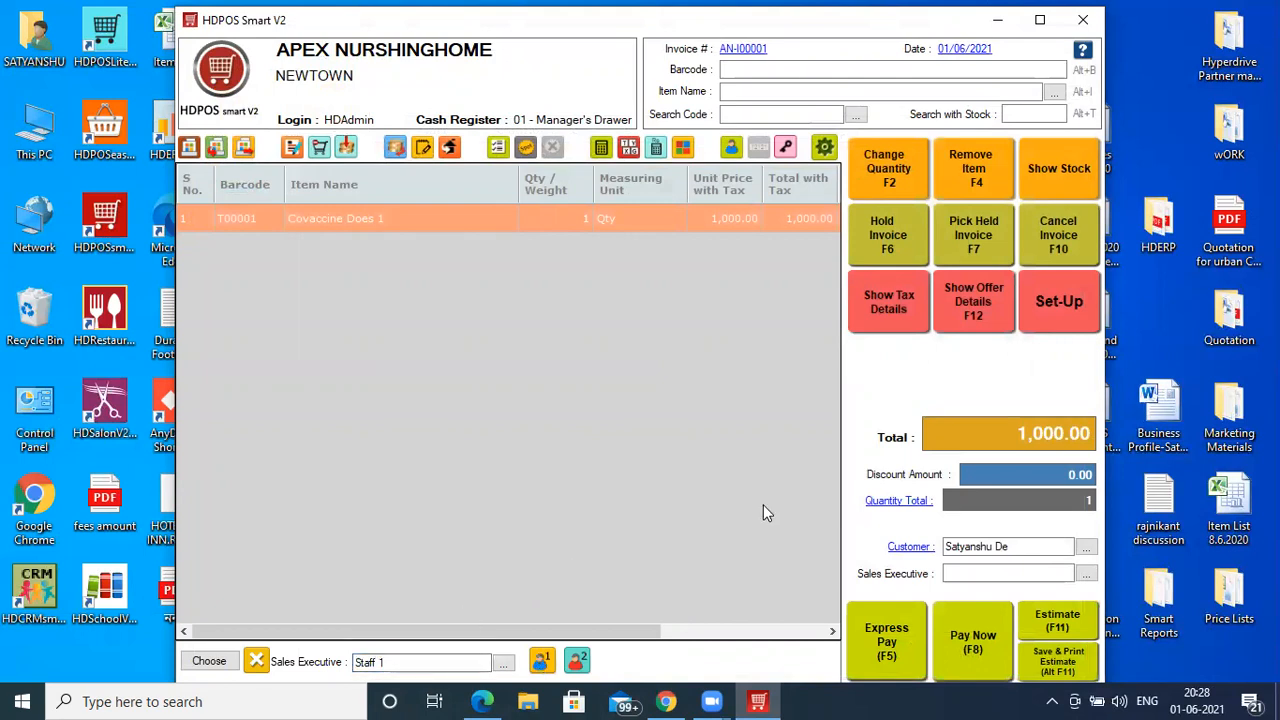
pyautogui.click(993, 677)
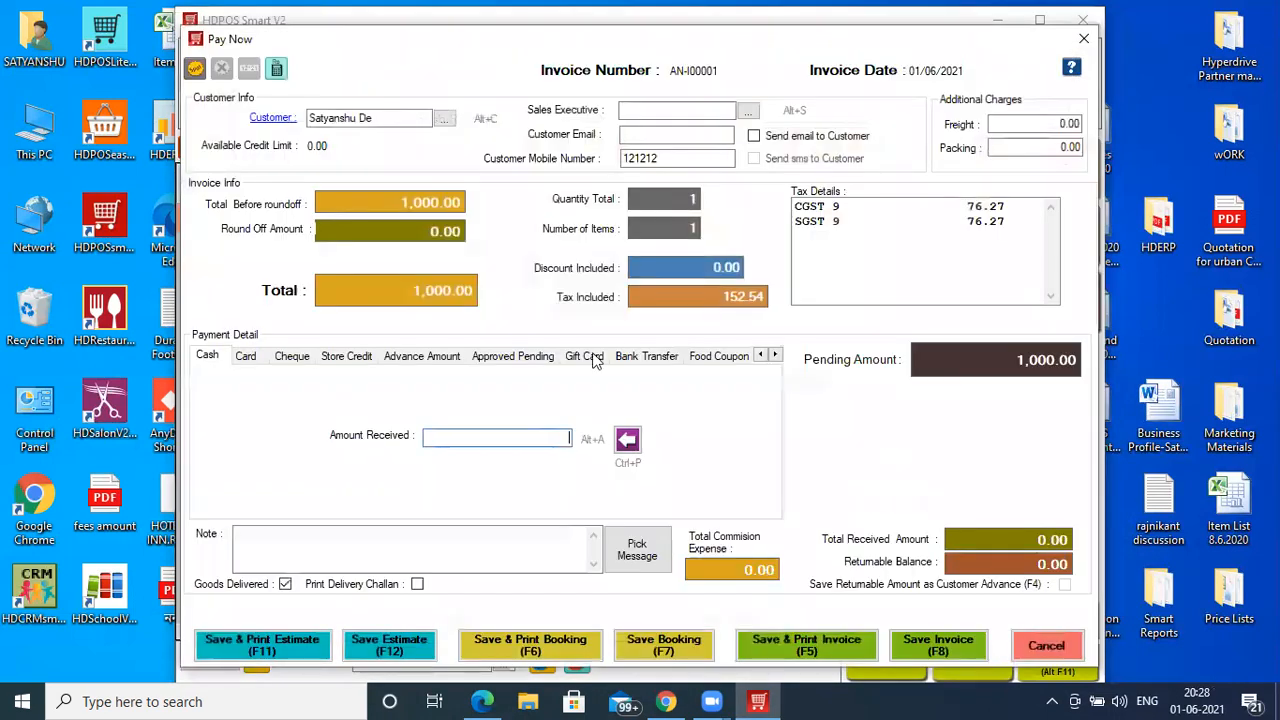
pyautogui.click(526, 358)
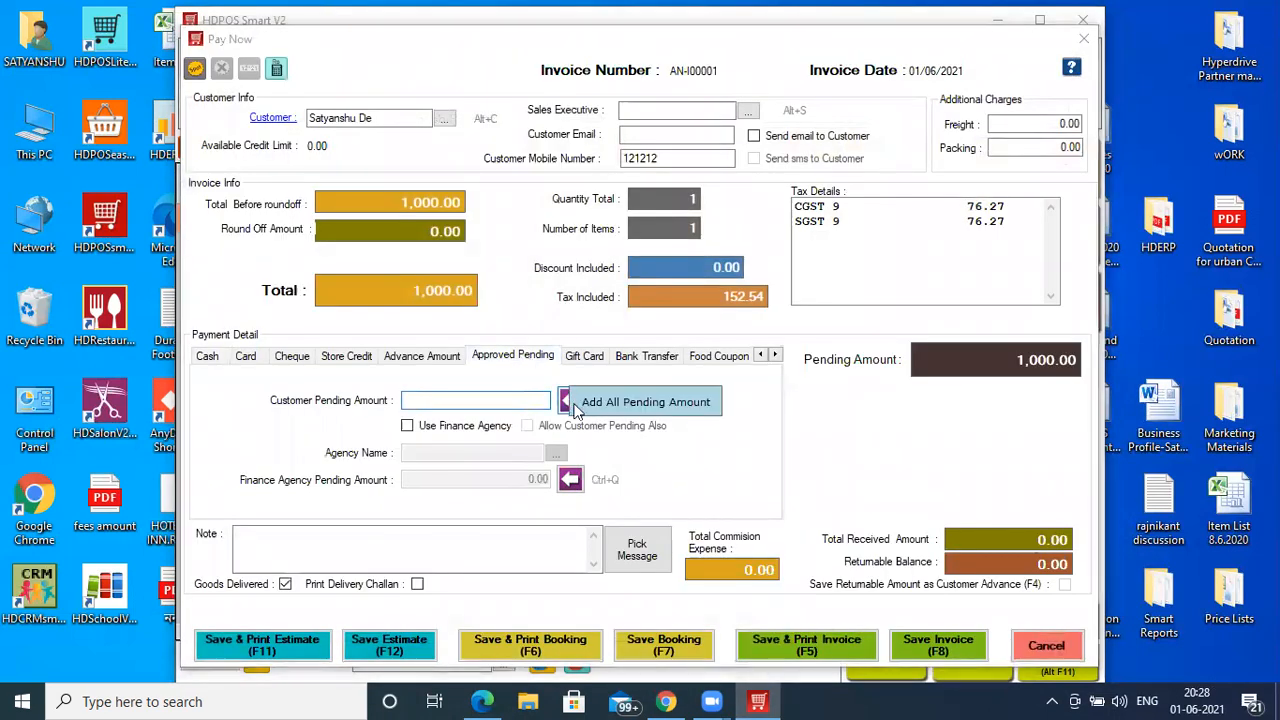
pyautogui.click(455, 427)
pyautogui.click(466, 452)
pyautogui.press('Tab')
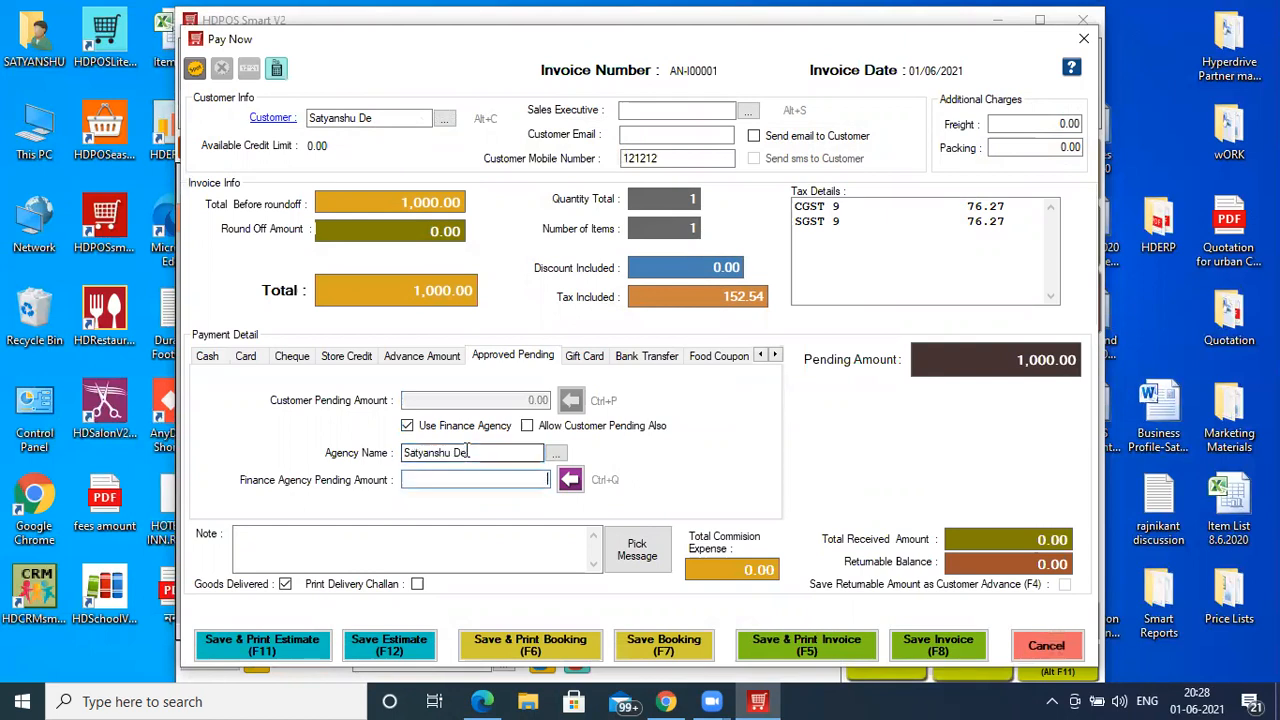
pyautogui.click(580, 488)
pyautogui.click(580, 486)
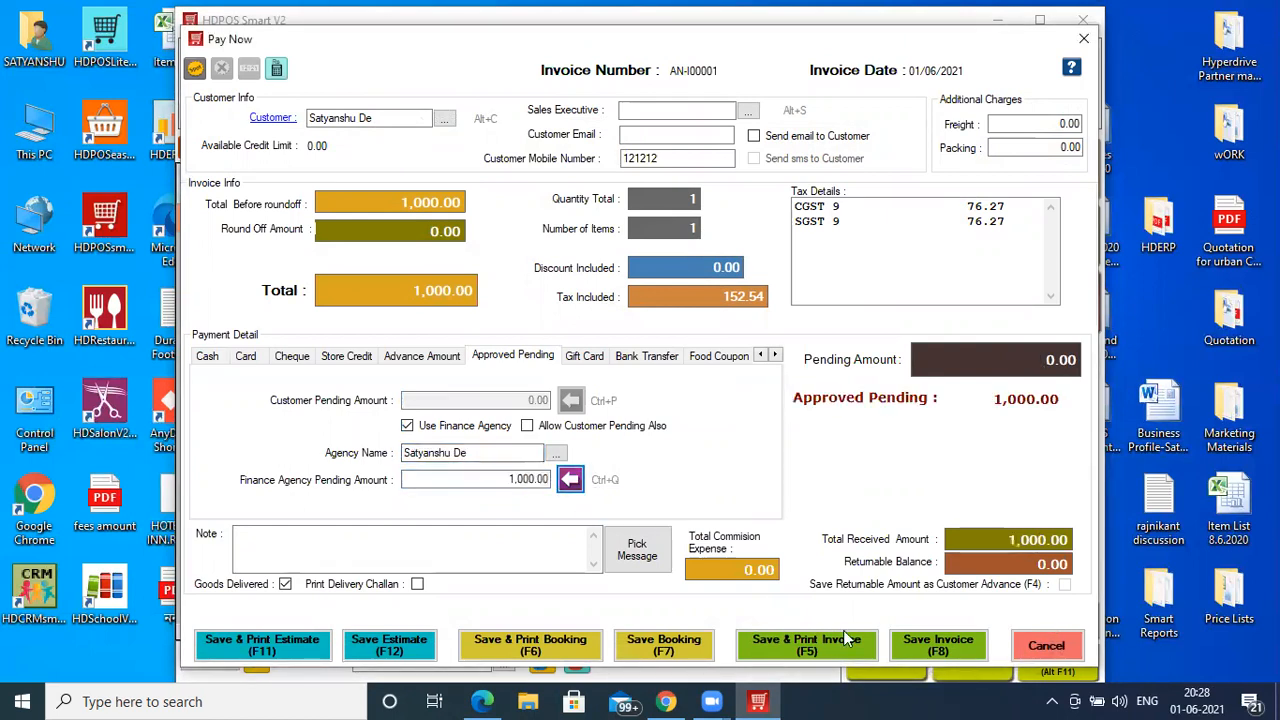
pyautogui.click(937, 645)
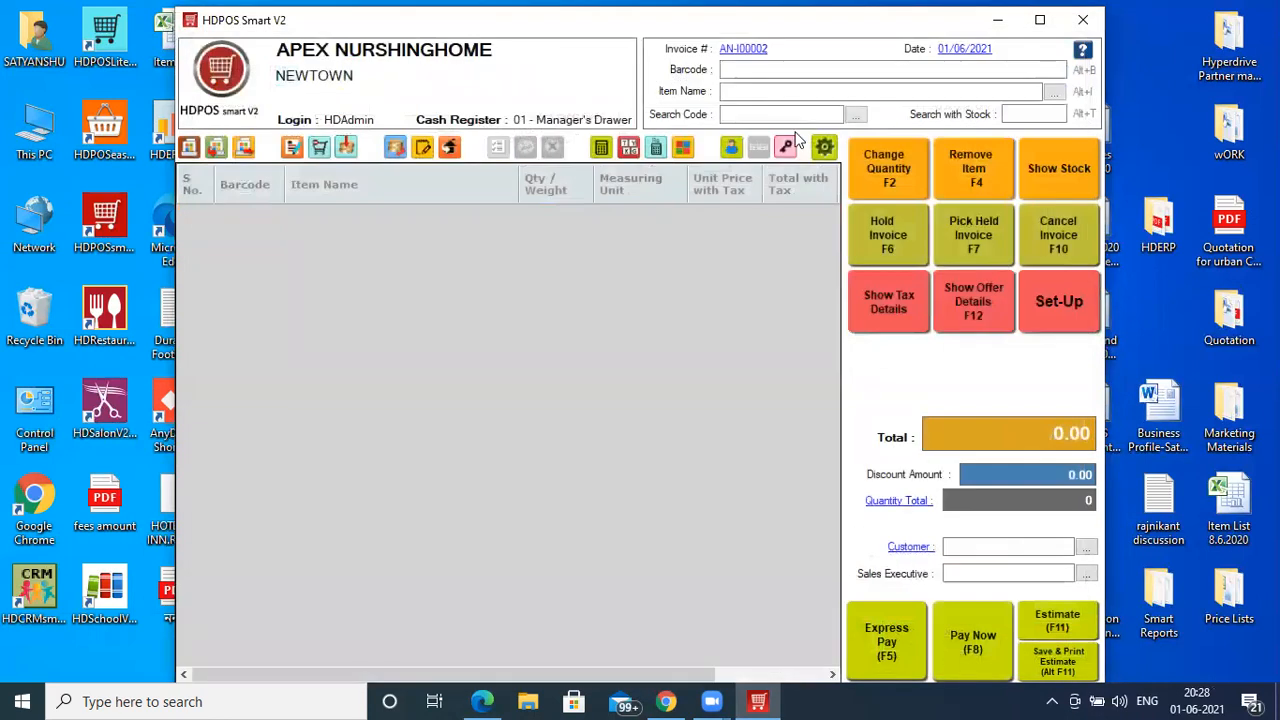
# - Start a new customer, enter the first name and set birth date 02/02/1982
pyautogui.click(953, 546)
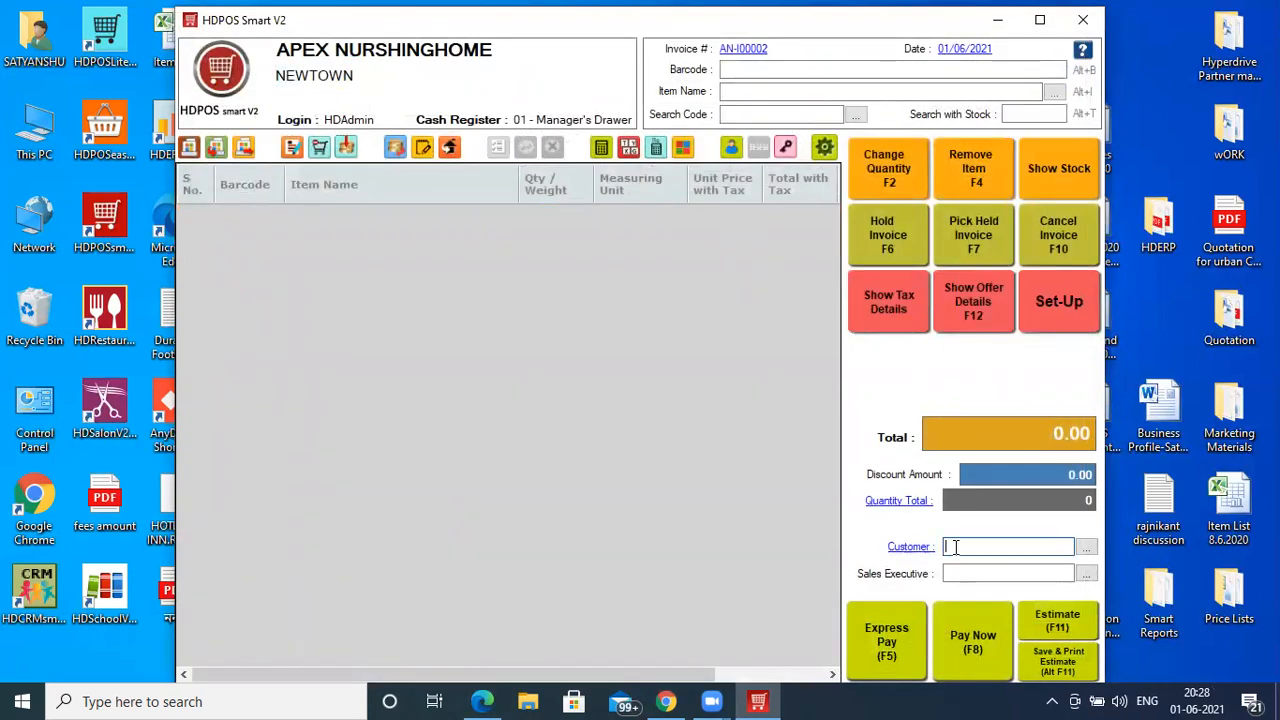
pyautogui.write('+')
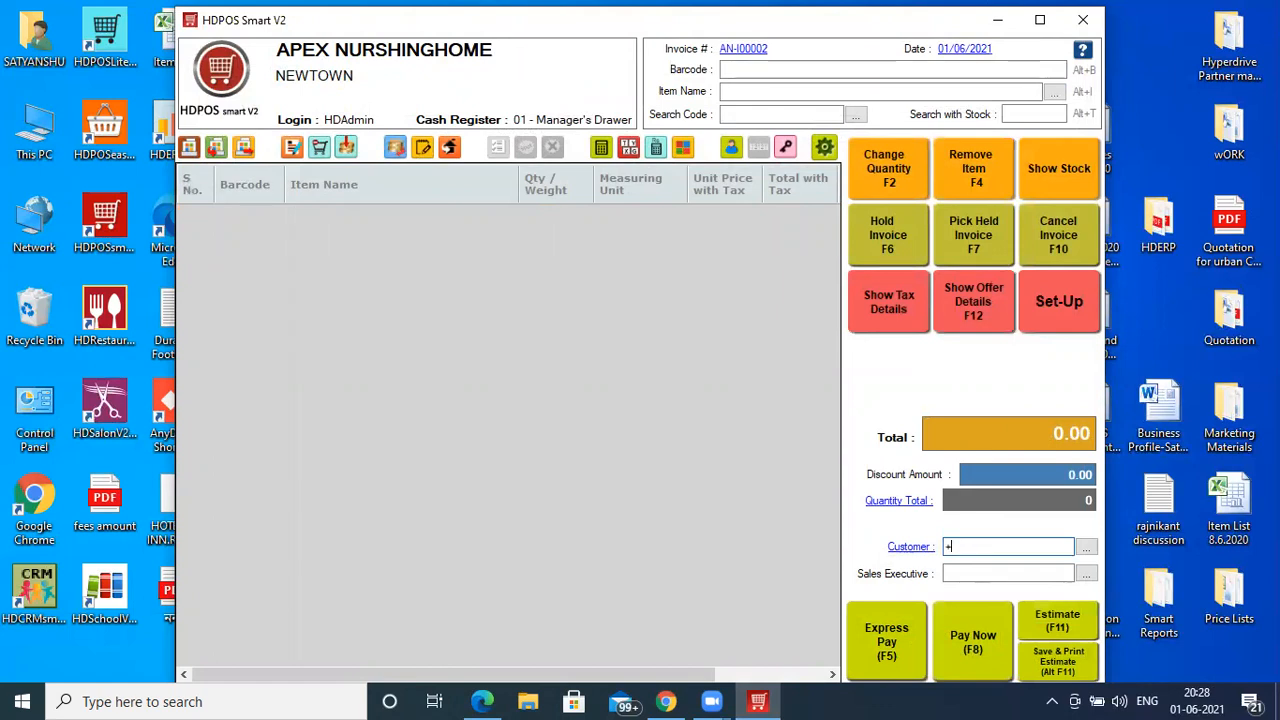
pyautogui.press('Return')
pyautogui.write('Piys')
pyautogui.press('BackSpace')
pyautogui.press('BackSpace')
pyautogui.press('BackSpace')
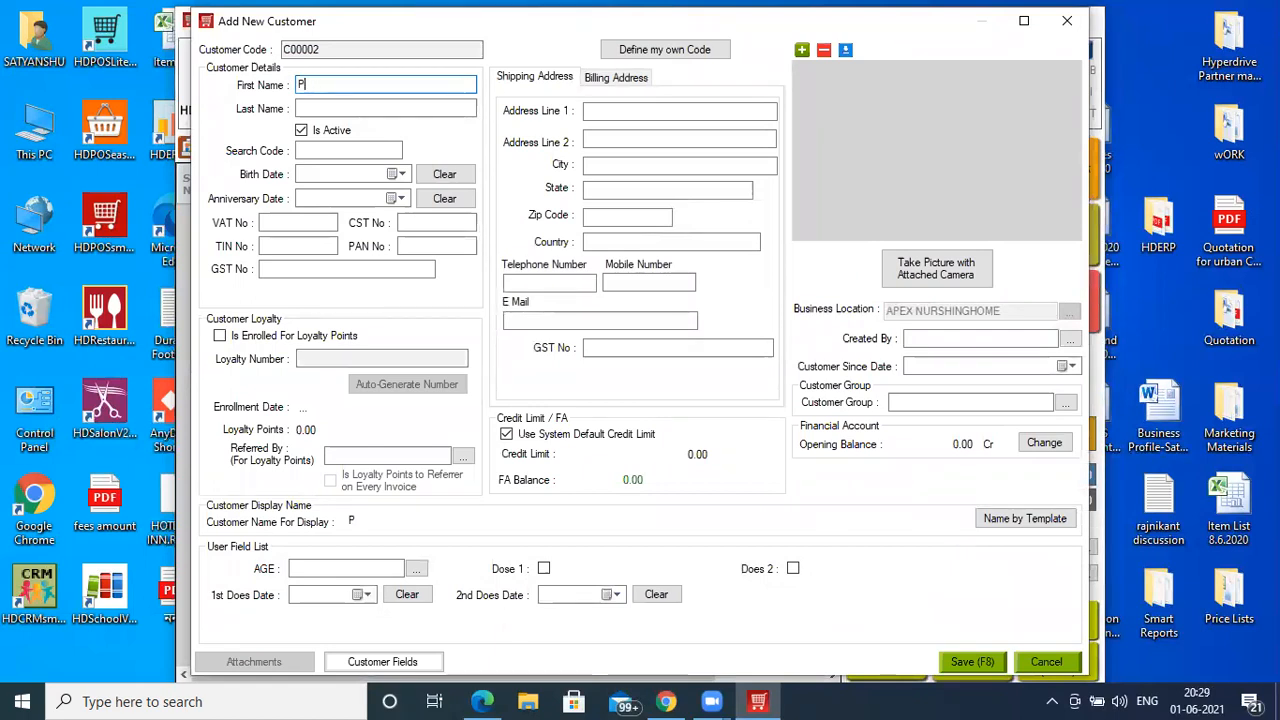
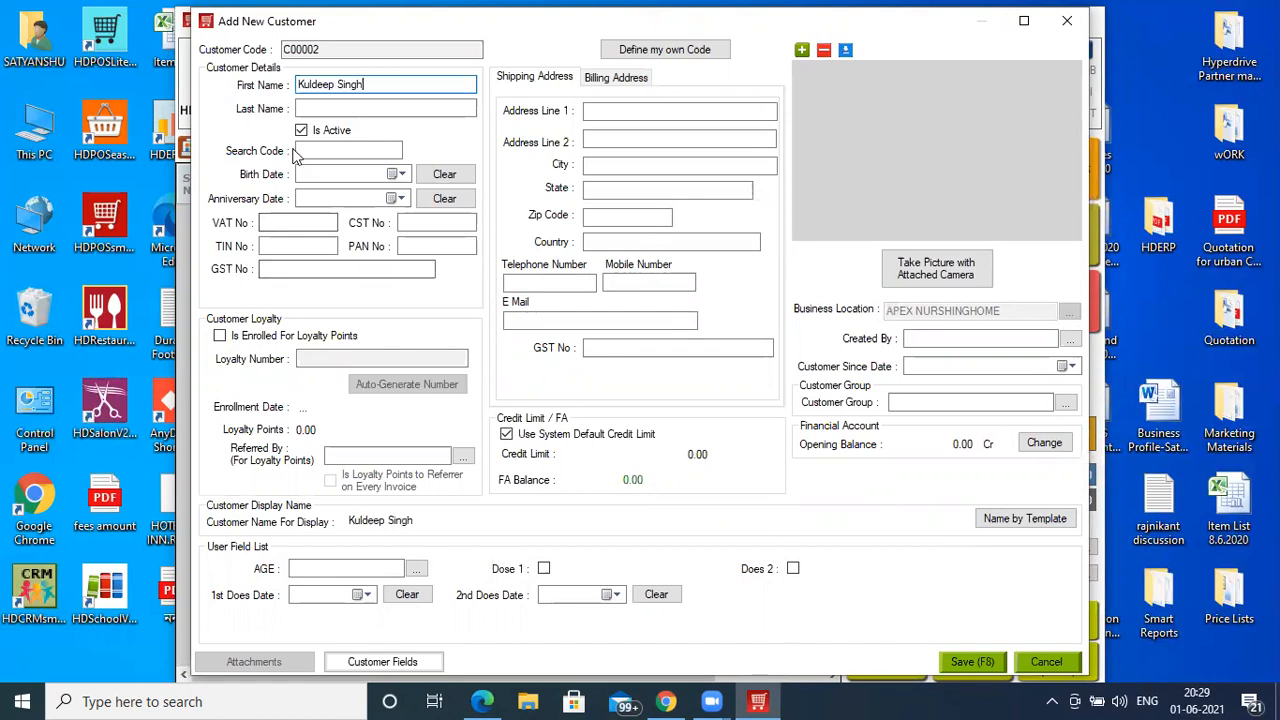
pyautogui.click(394, 175)
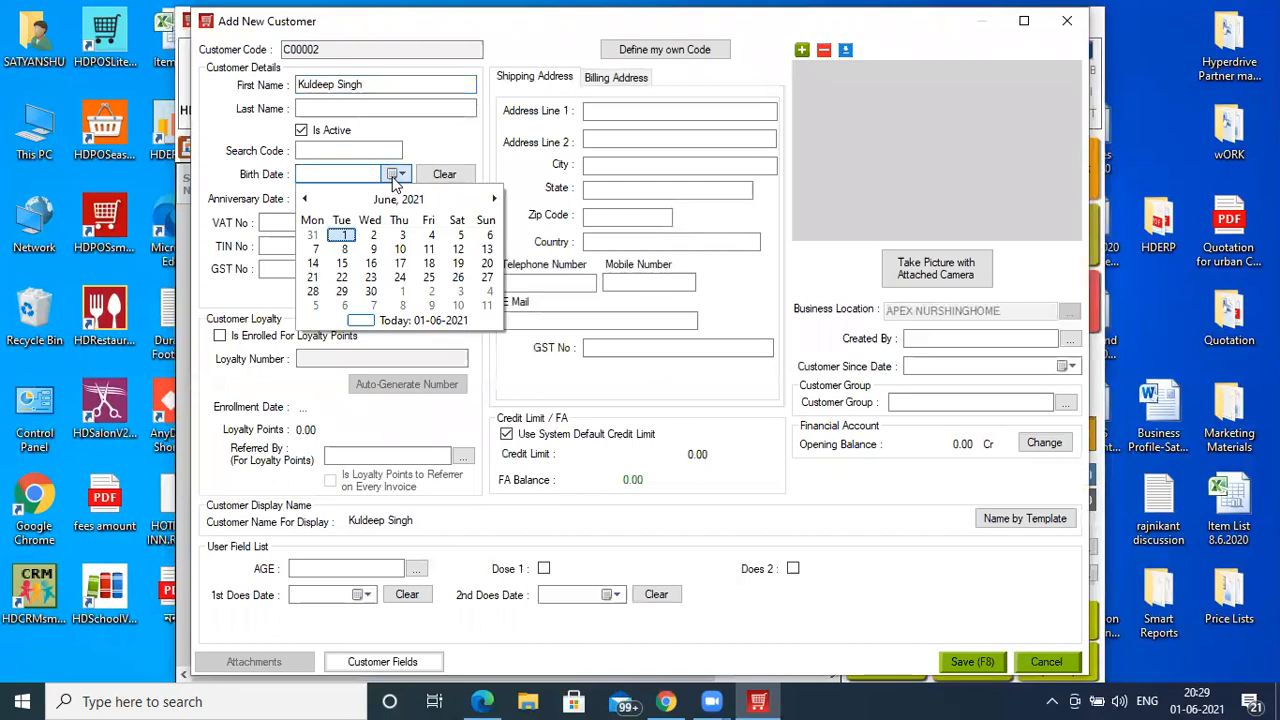
pyautogui.click(342, 235)
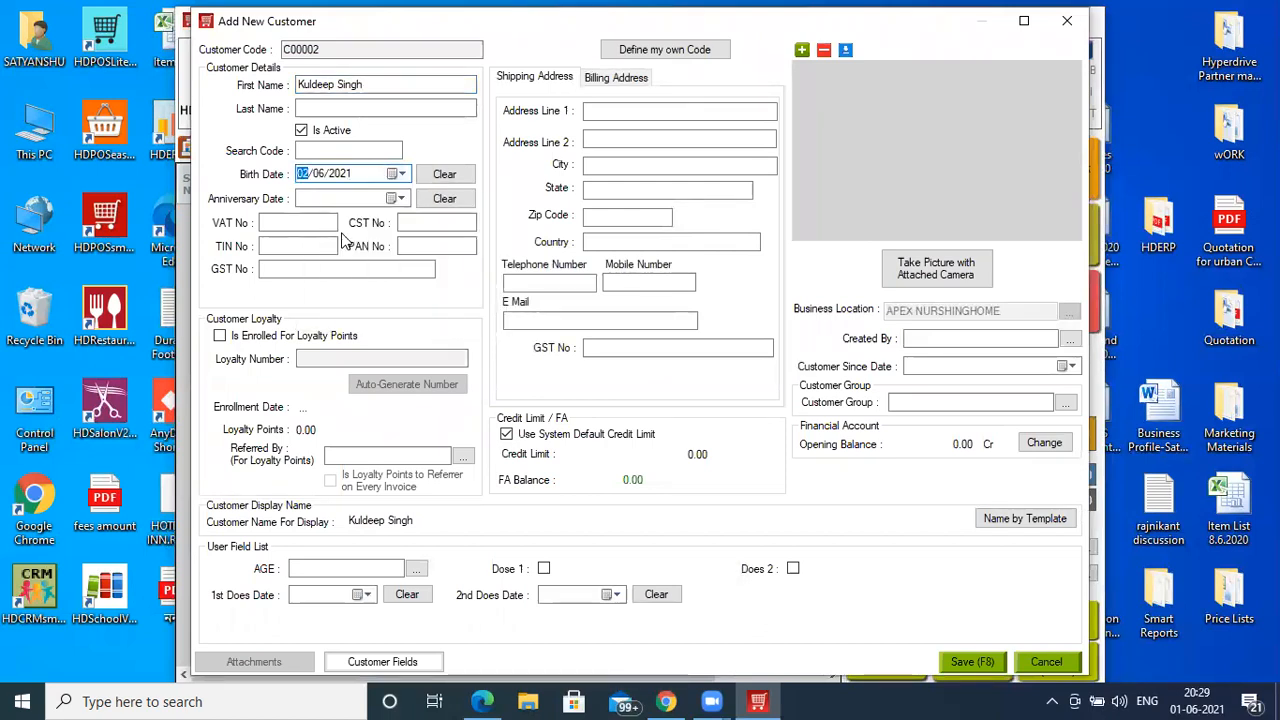
pyautogui.press('Right')
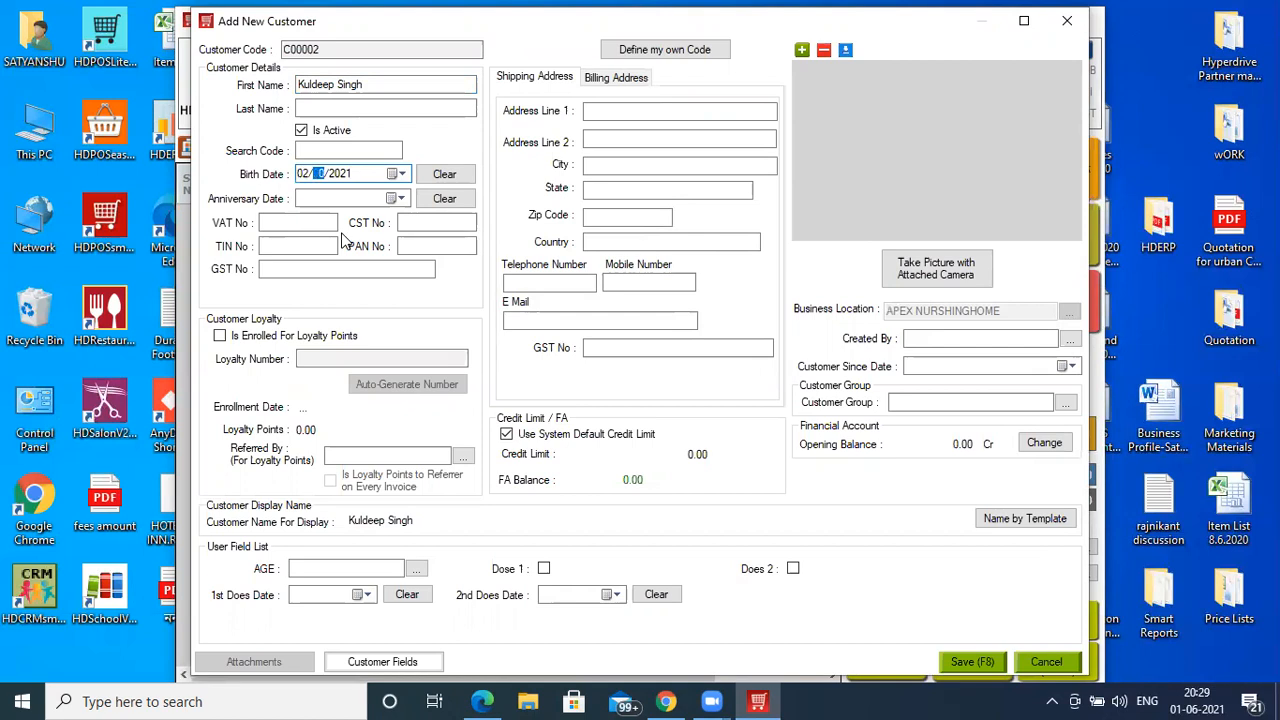
pyautogui.press('Right')
pyautogui.write('1982')
# - Enter the customer's search code and add a new age value of 42
pyautogui.click(323, 150)
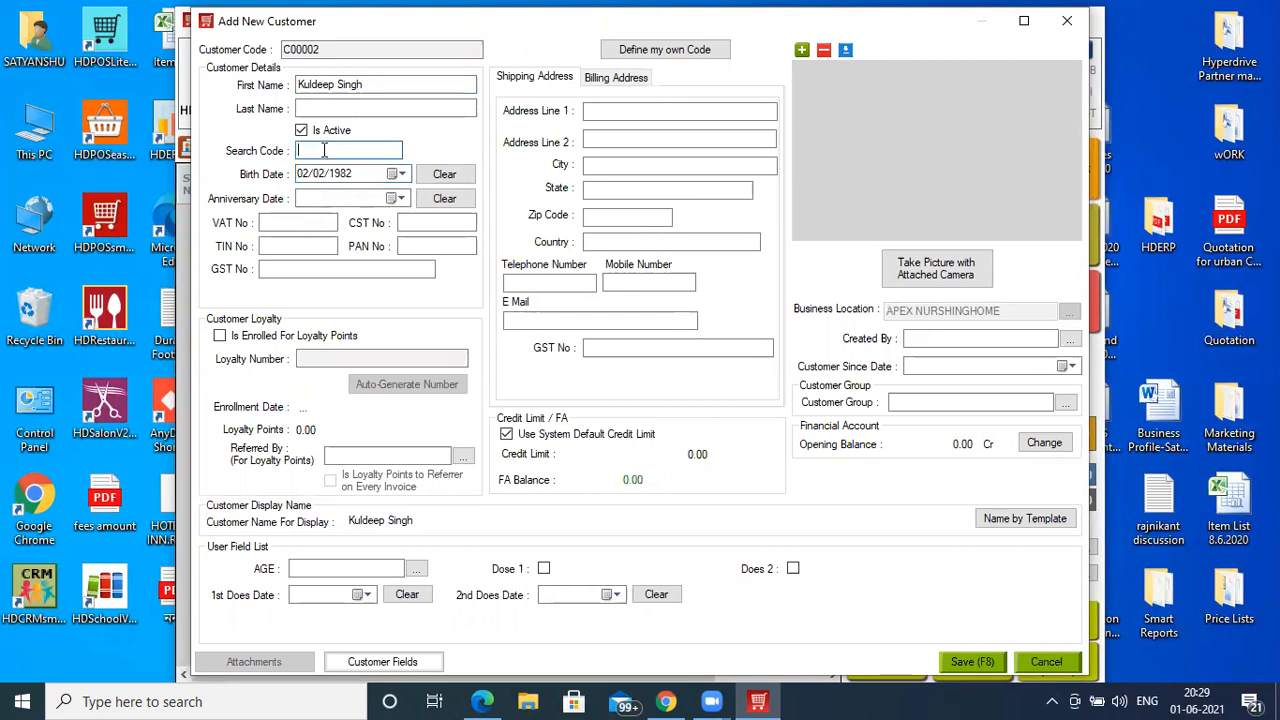
pyautogui.write('1234456789')
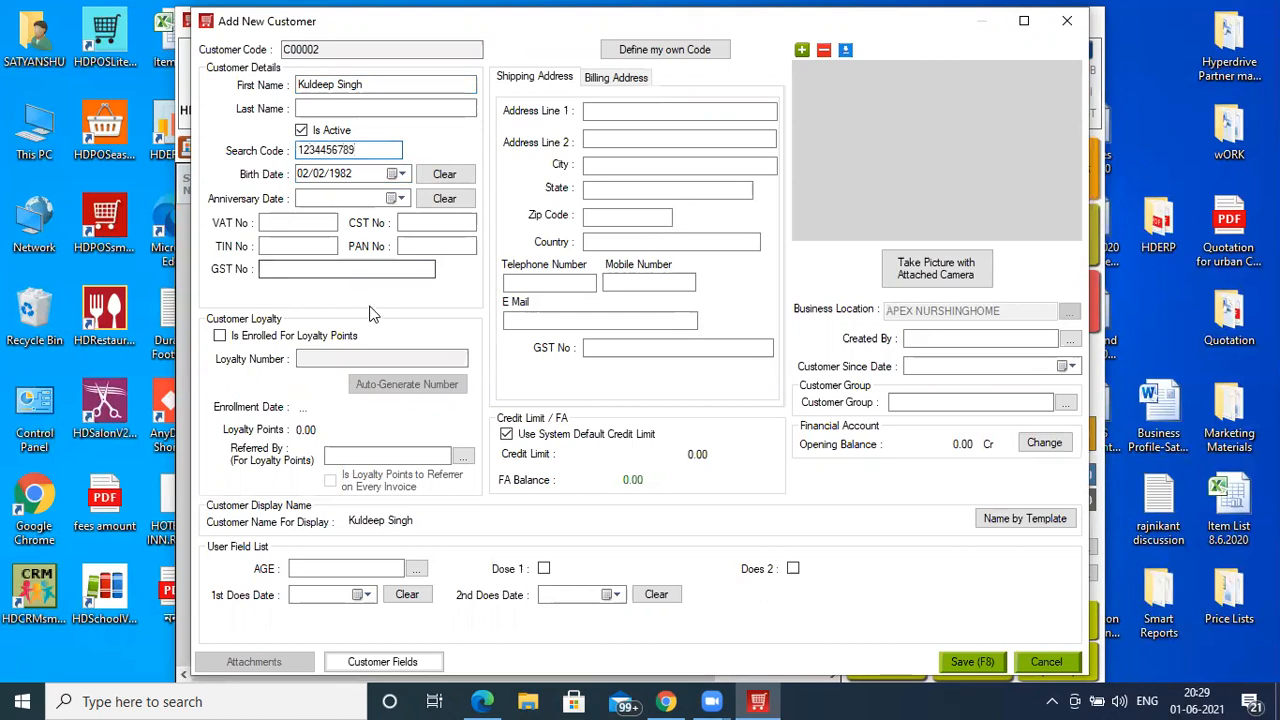
pyautogui.click(326, 568)
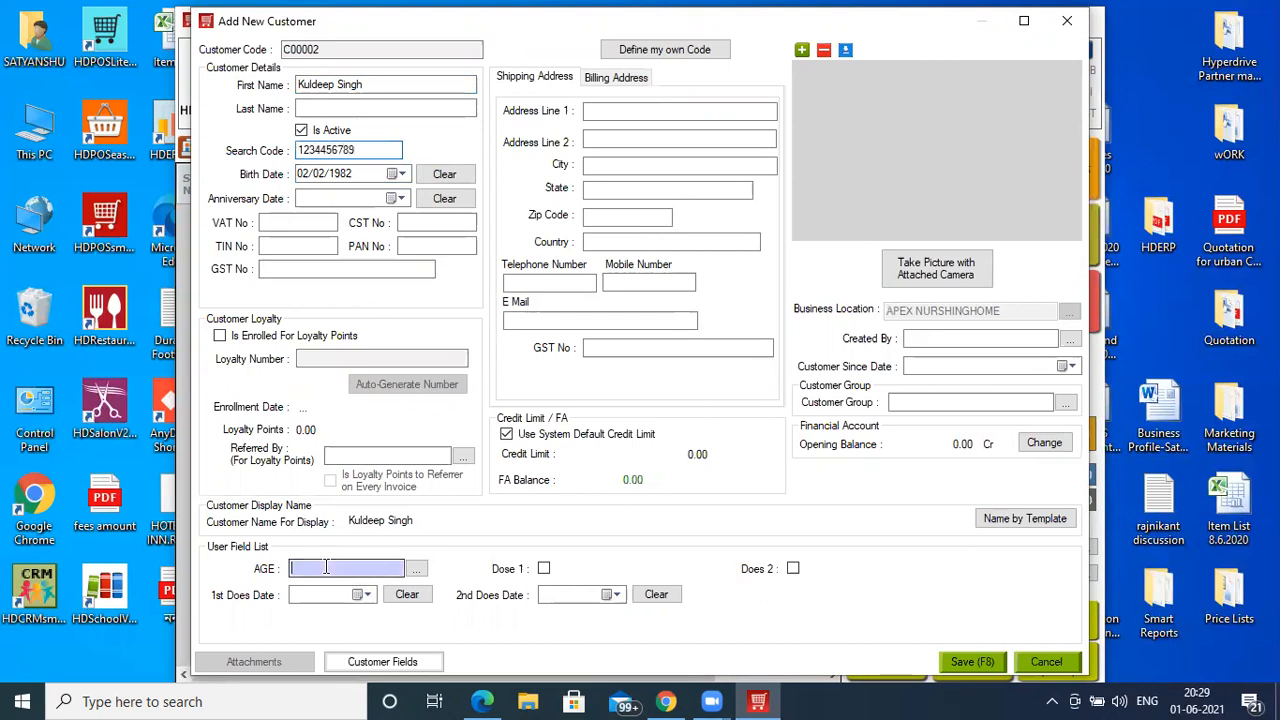
pyautogui.write('+')
pyautogui.press('Return')
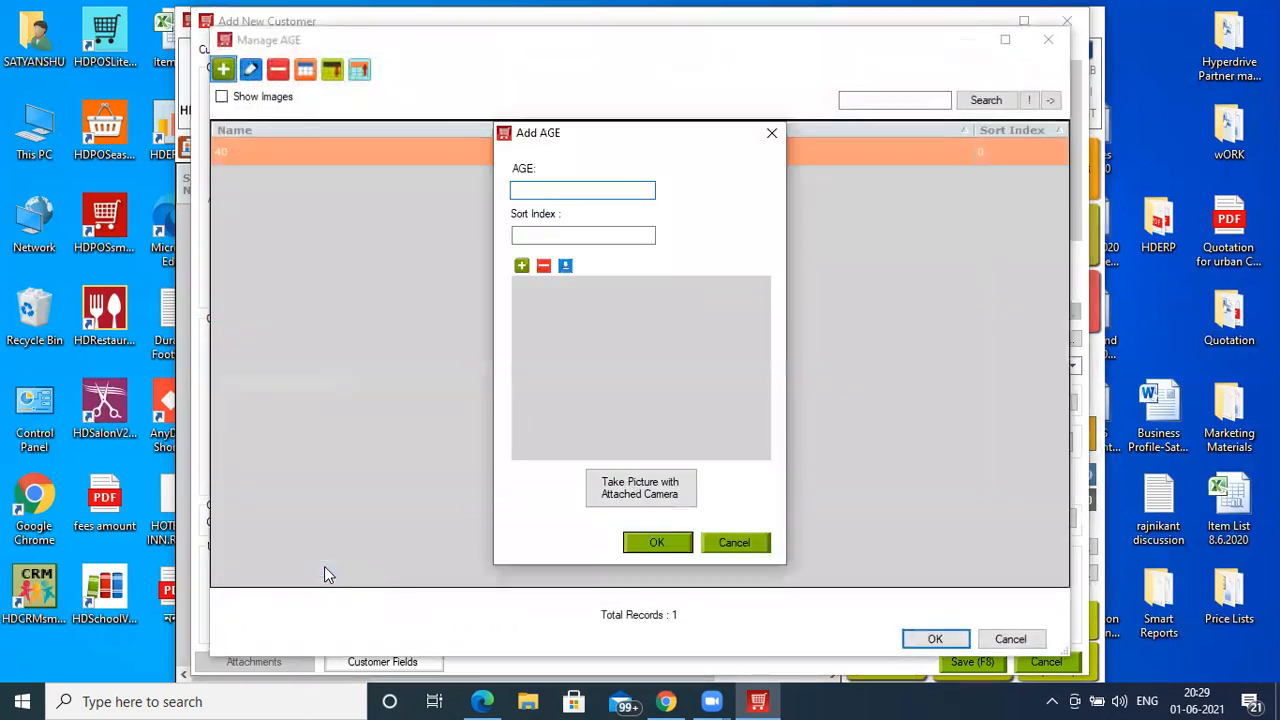
pyautogui.write('42')
pyautogui.press('Return')
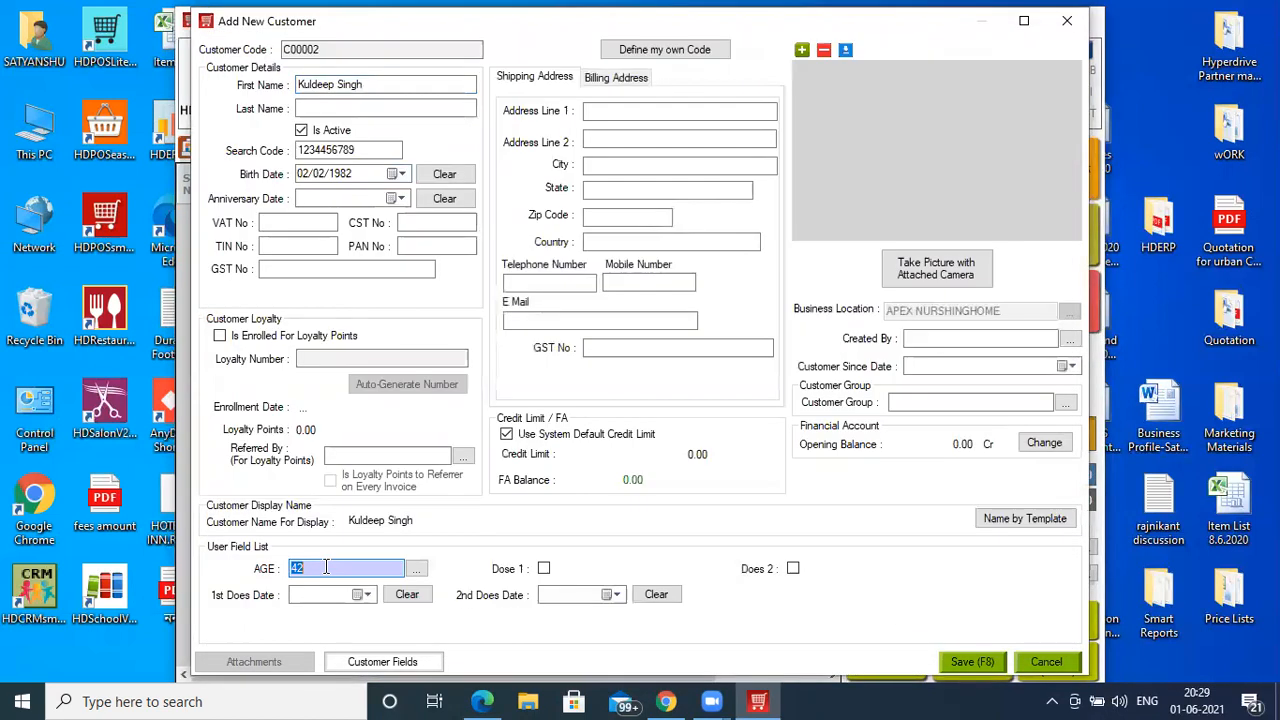
# - Tick Dose 1 dated 01/06/2021, fill in the address line, and save the customer
pyautogui.click(544, 569)
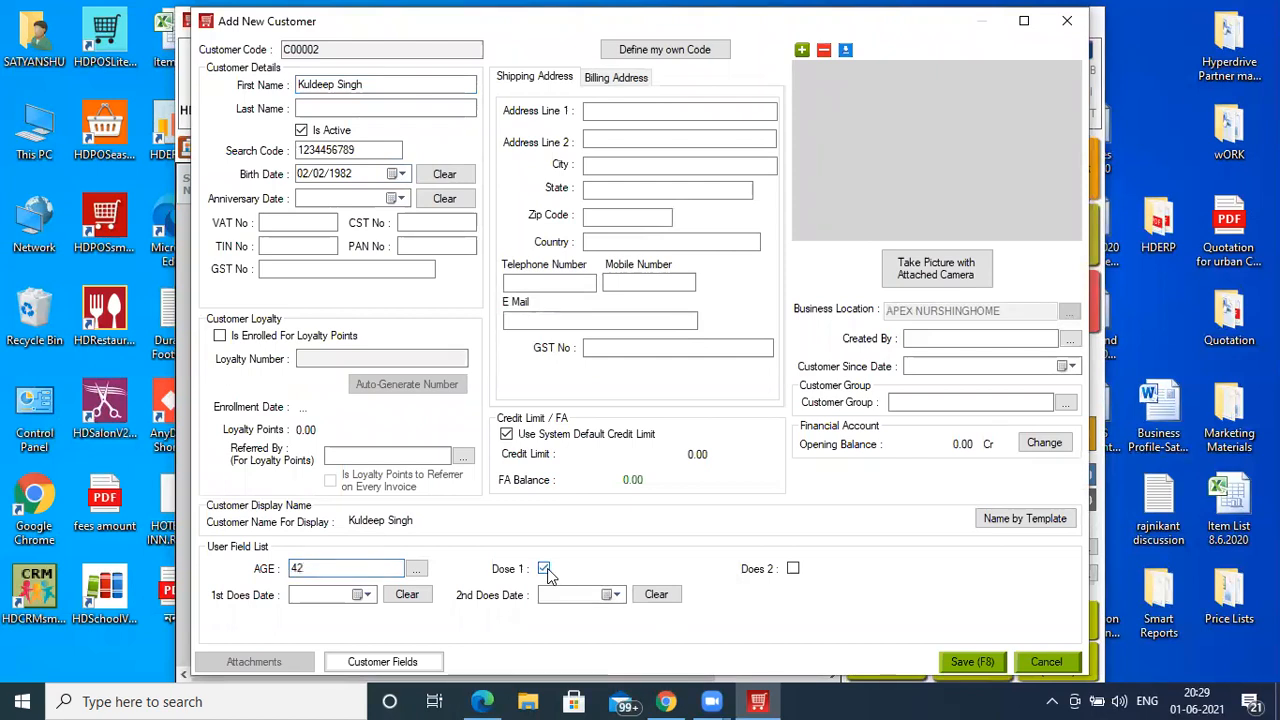
pyautogui.click(366, 595)
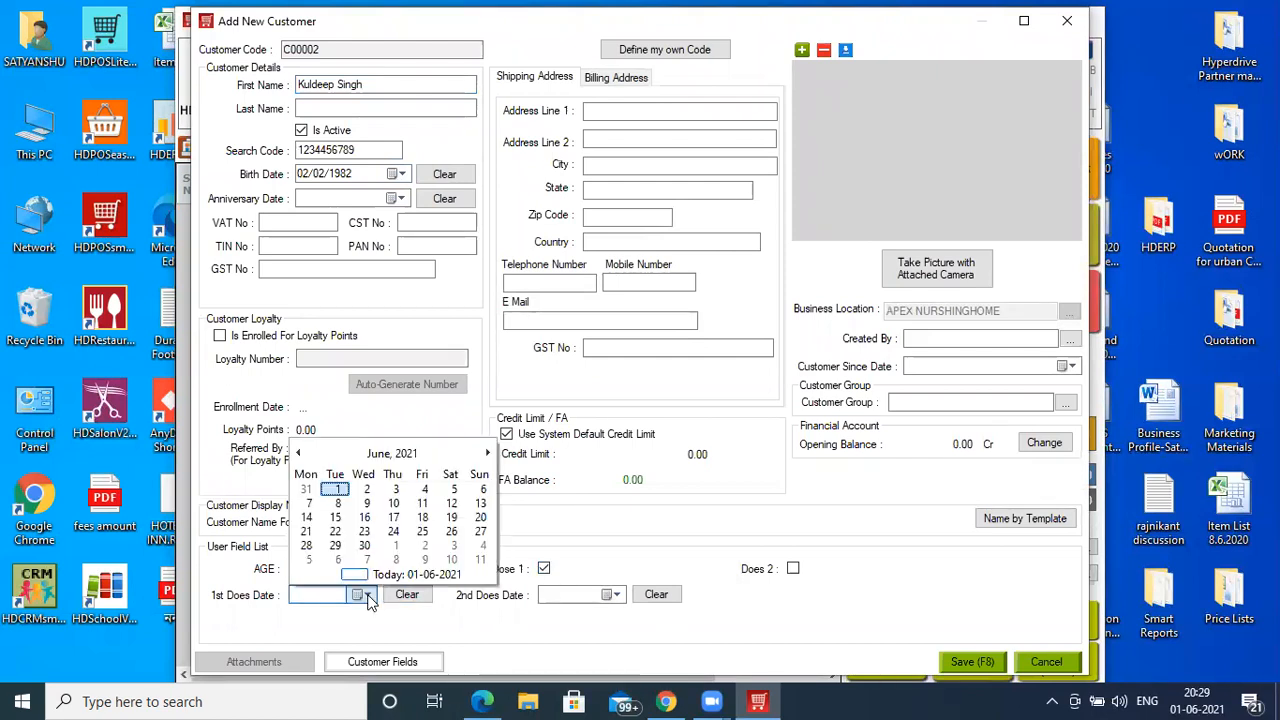
pyautogui.click(337, 490)
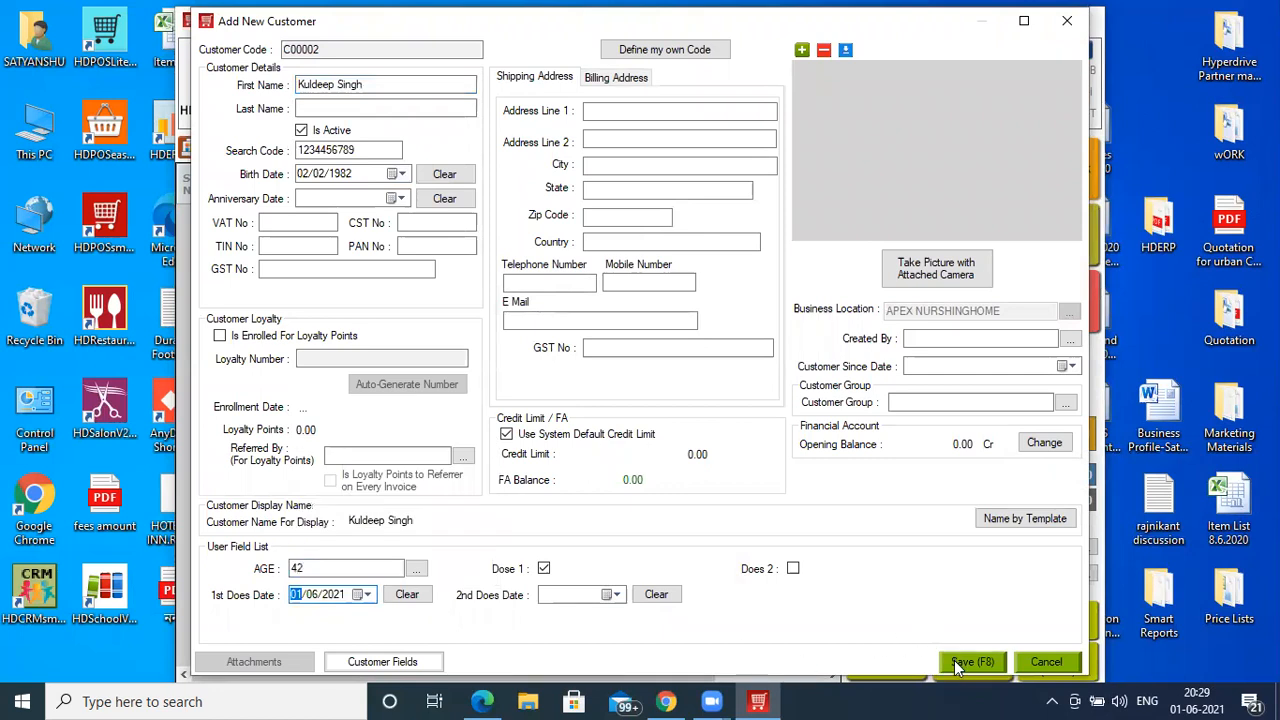
pyautogui.click(637, 113)
pyautogui.write('sadsdcdc v v v v f fv fv fv')
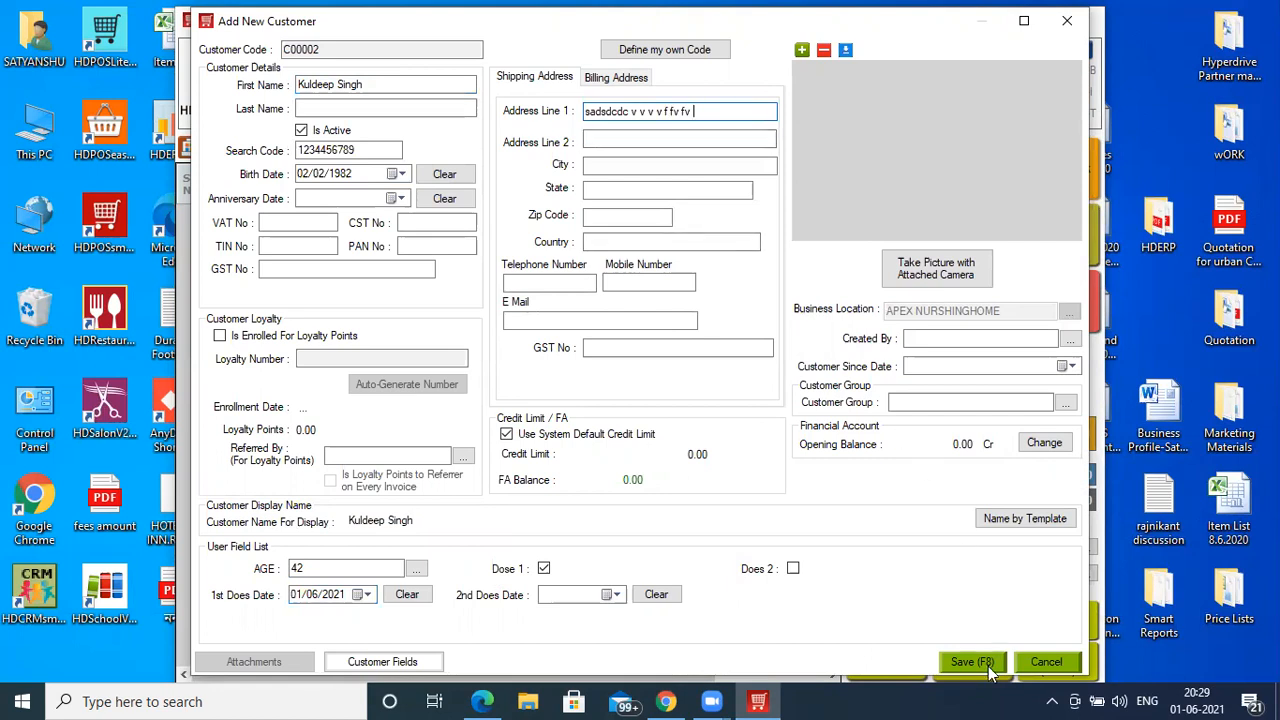
pyautogui.click(988, 666)
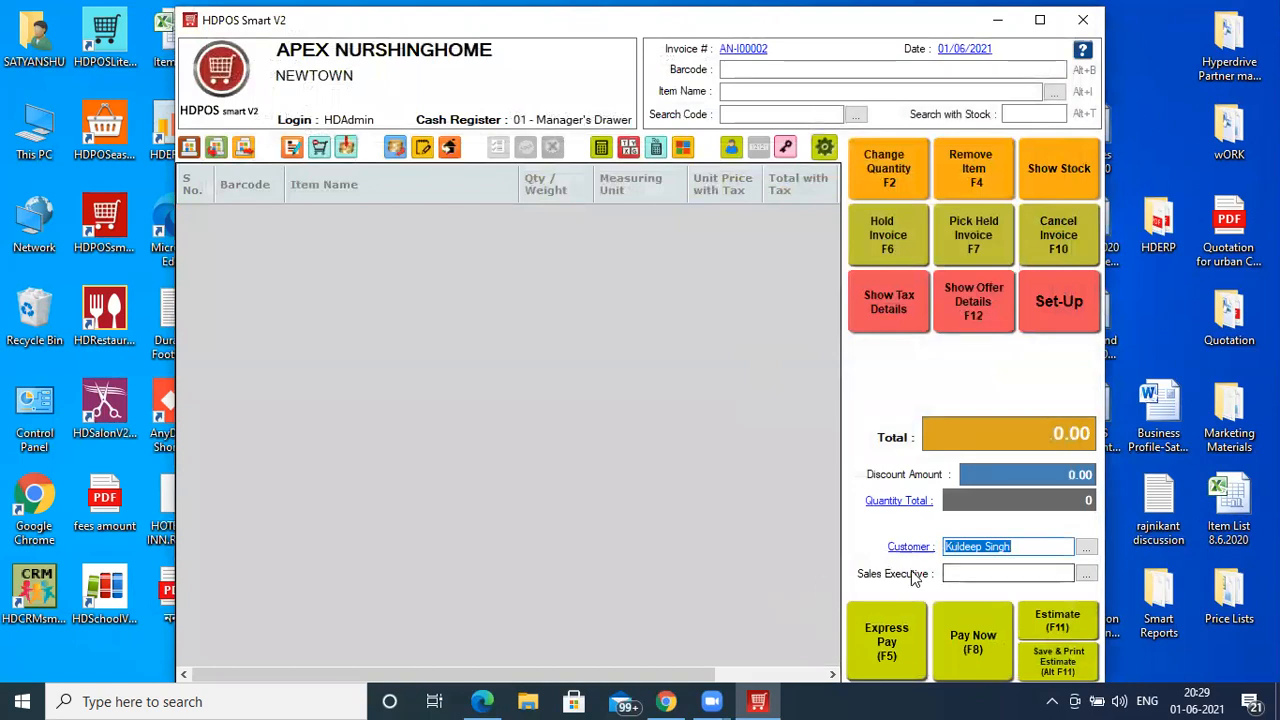
# - Add Covaccine Does 1 from batch B1 to the invoice and assign Staff 2
pyautogui.click(757, 91)
pyautogui.write('c')
pyautogui.press('Down')
pyautogui.press('Return')
pyautogui.press('Down')
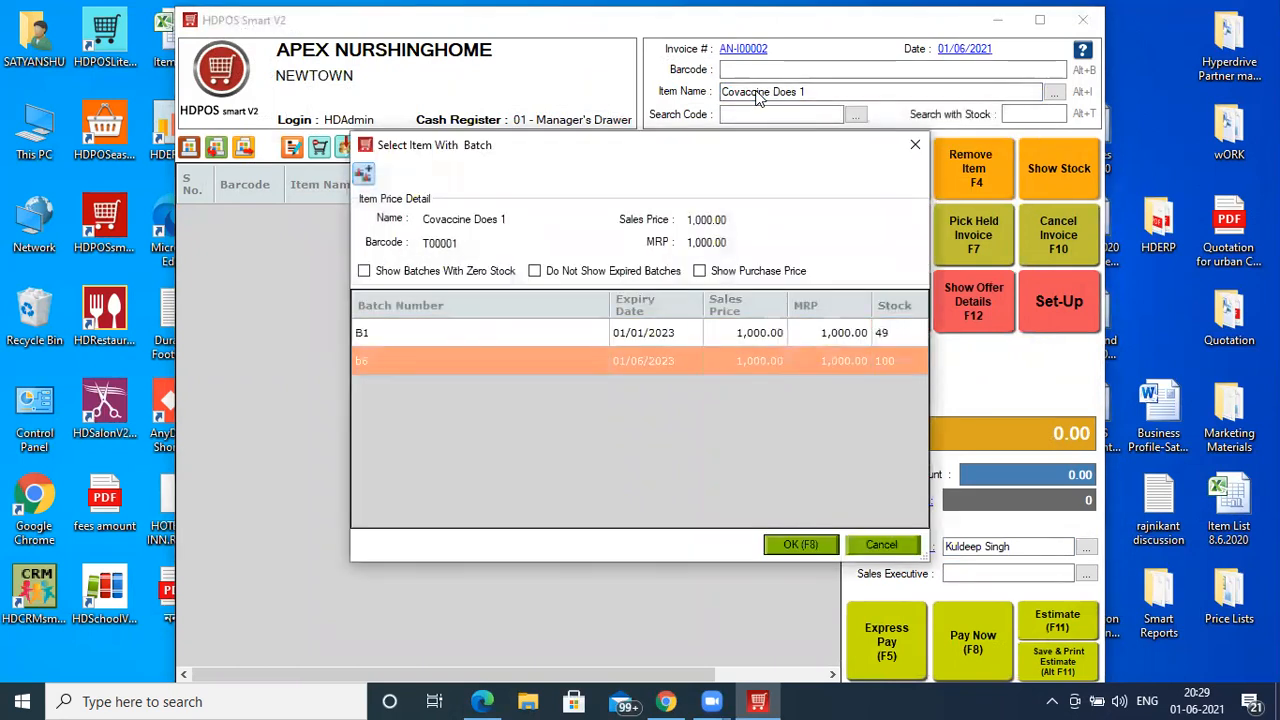
pyautogui.click(701, 337)
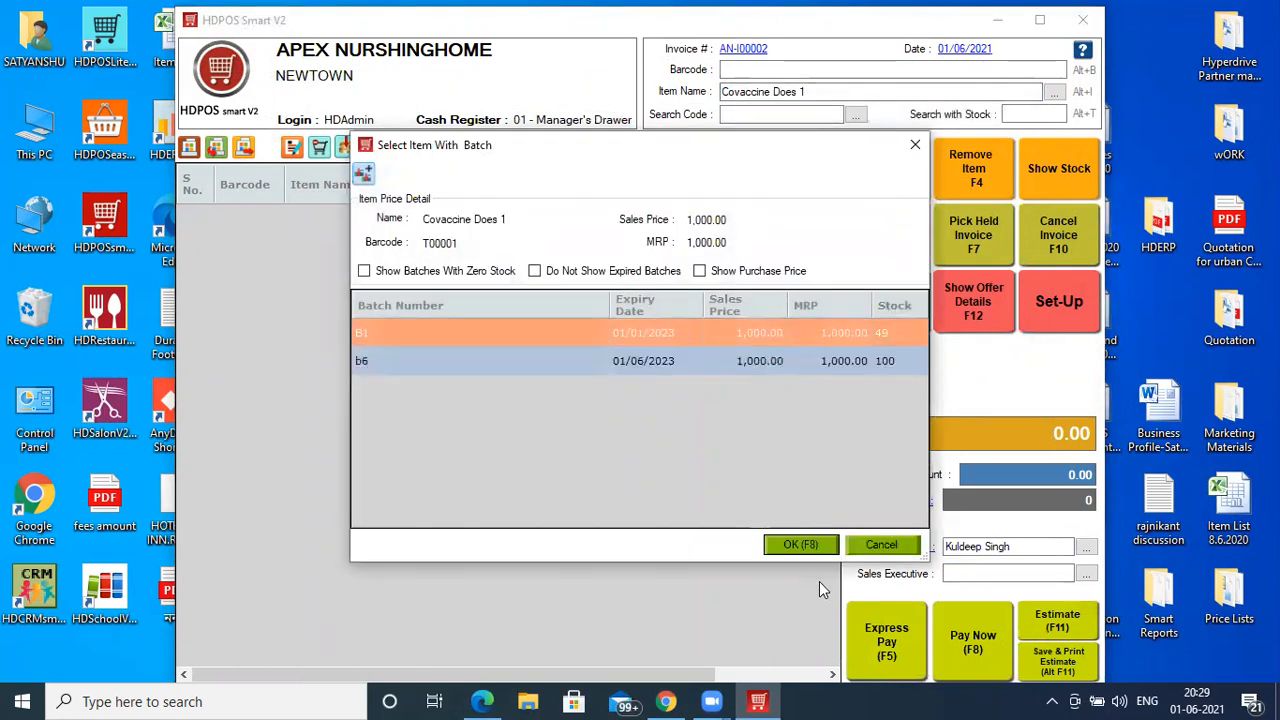
pyautogui.click(819, 549)
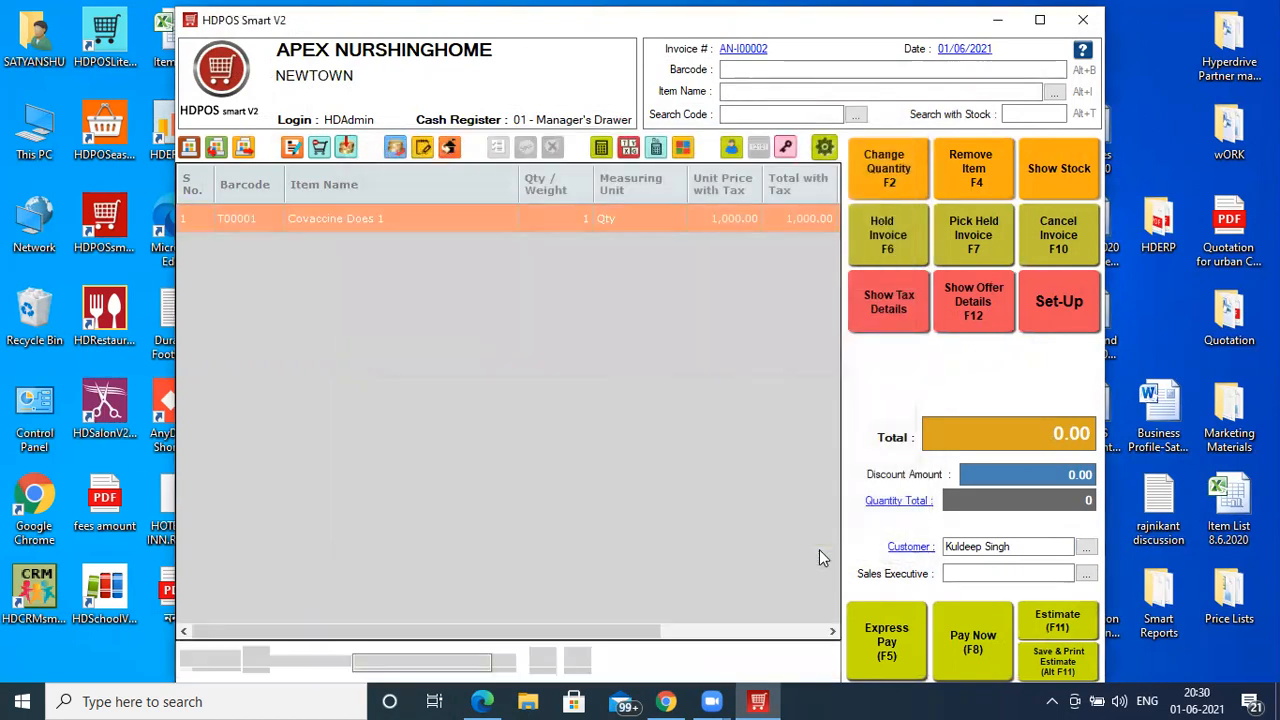
pyautogui.click(578, 664)
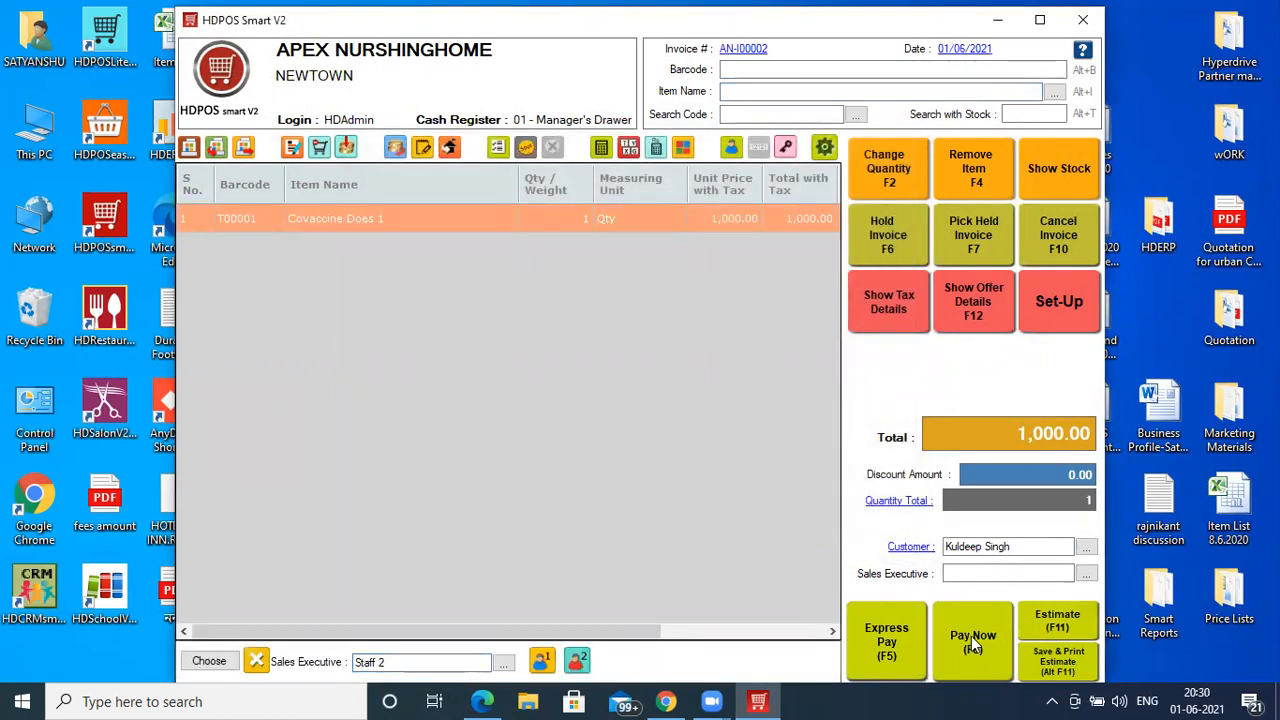
# - Save invoice AN-I00002 with 1,000.00 approved pending to the finance agency
pyautogui.press('F8')
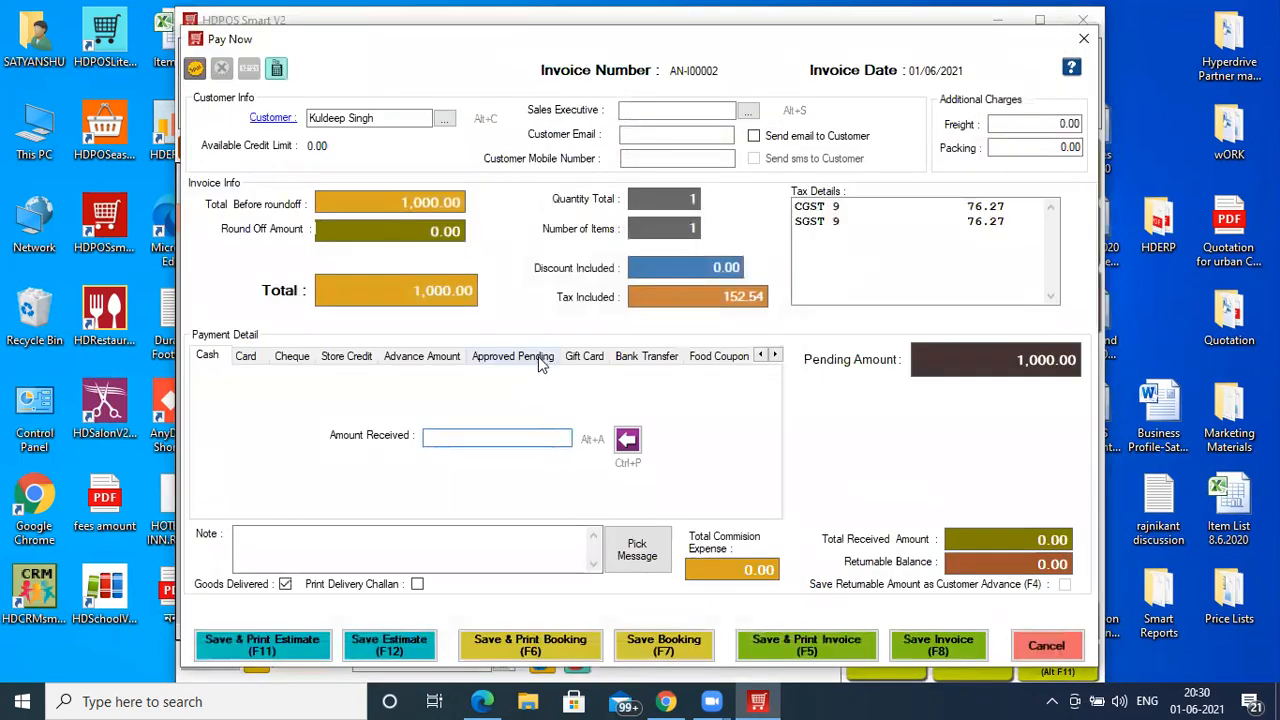
pyautogui.click(540, 358)
pyautogui.click(497, 428)
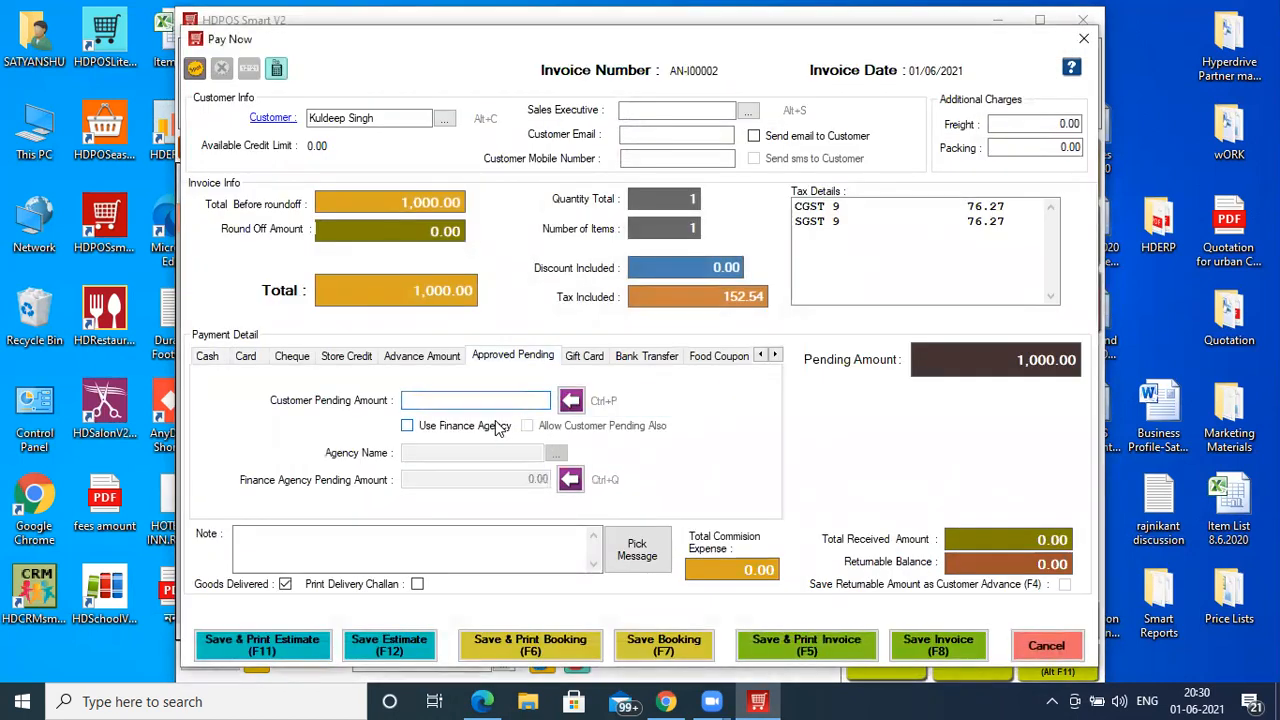
pyautogui.click(497, 452)
pyautogui.press('Tab')
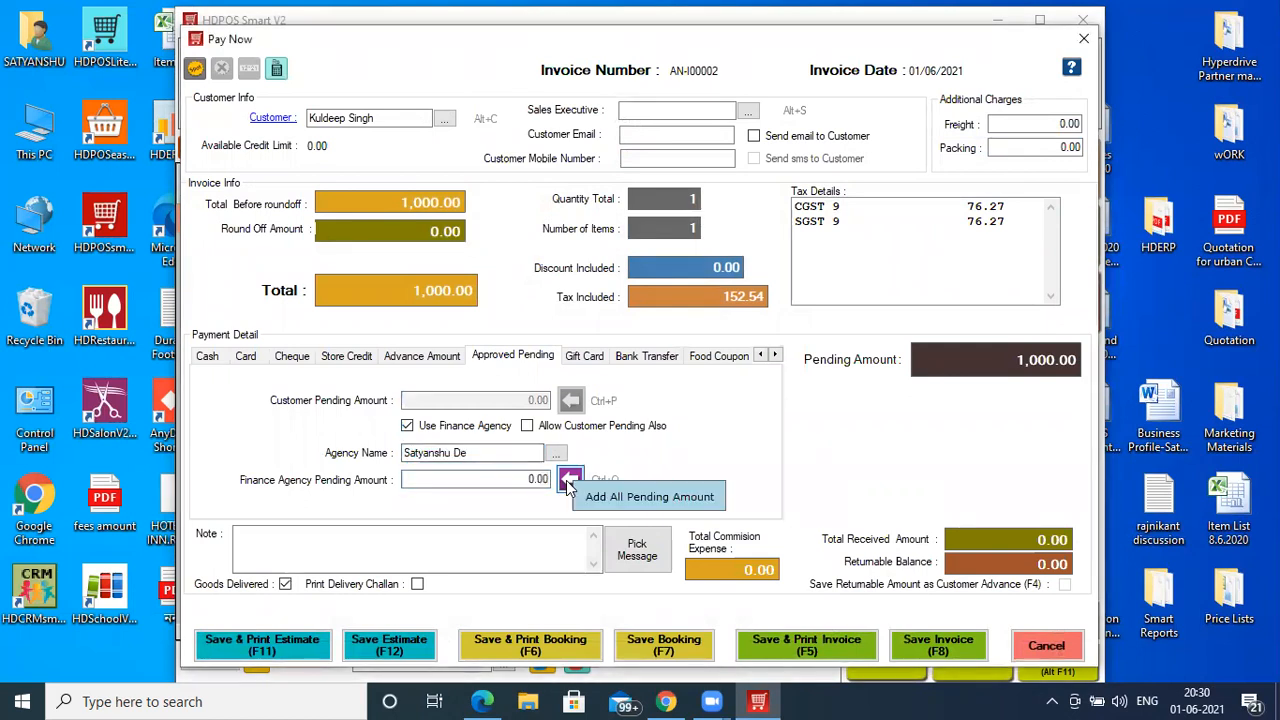
pyautogui.click(570, 479)
pyautogui.click(941, 650)
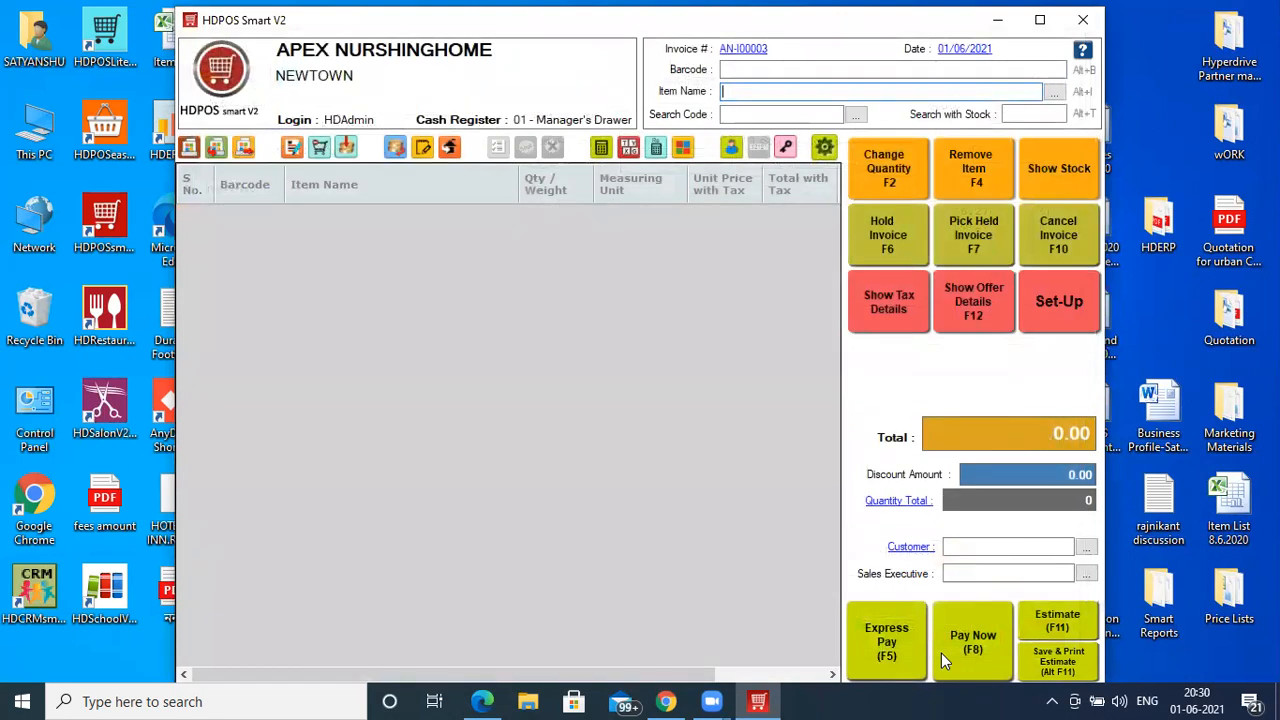
# - Open the GST Tax Invoice With HSN Summary_A4 report options from SalesInvoice > GST > A4Size
pyautogui.click(1068, 301)
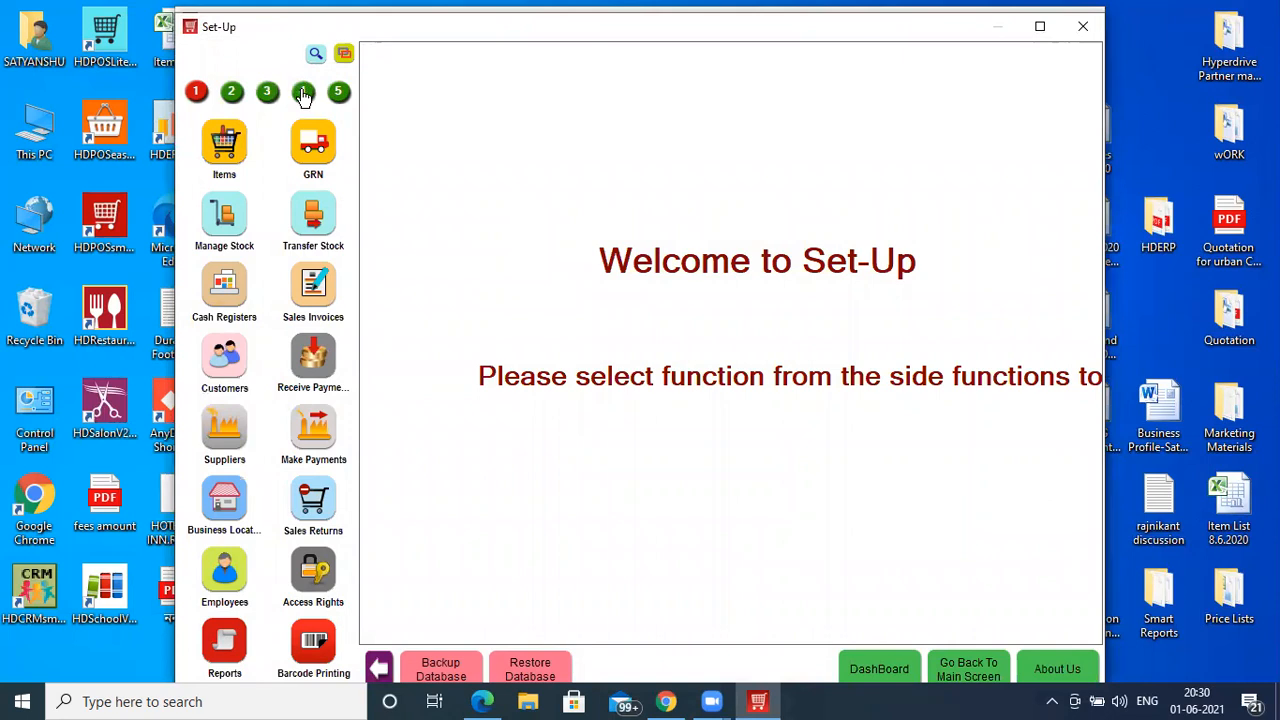
pyautogui.click(228, 640)
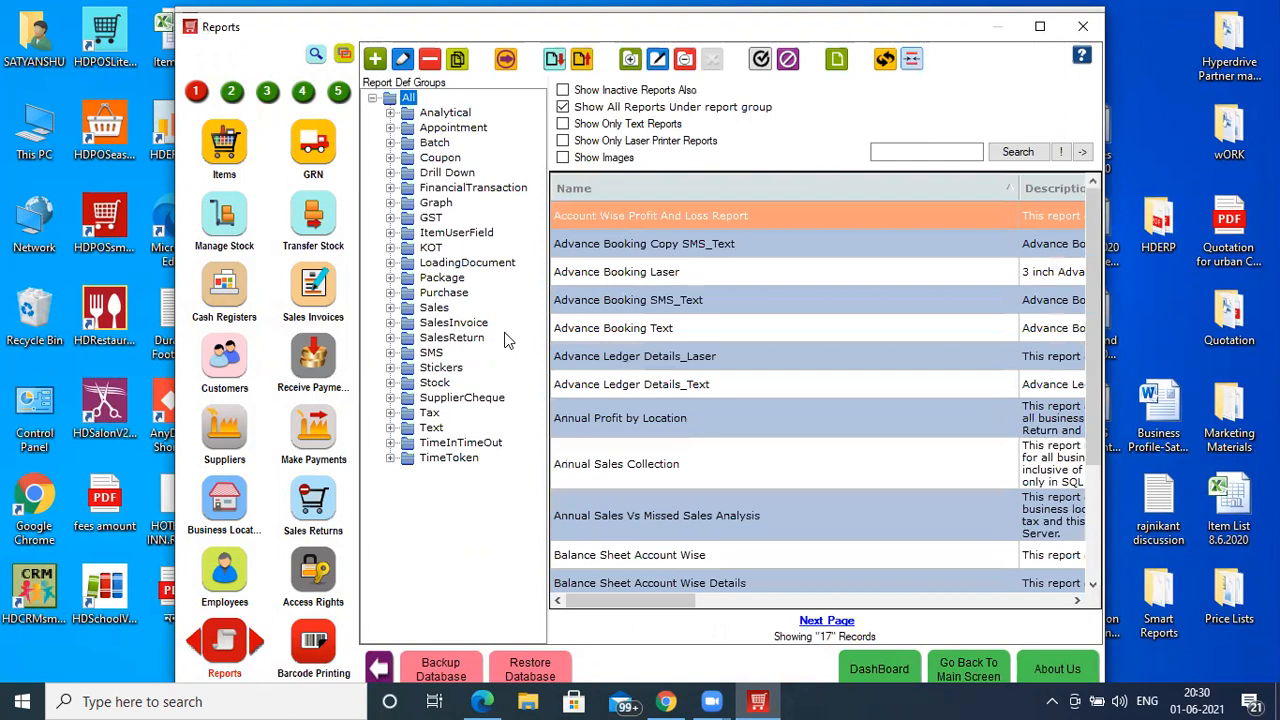
pyautogui.click(390, 322)
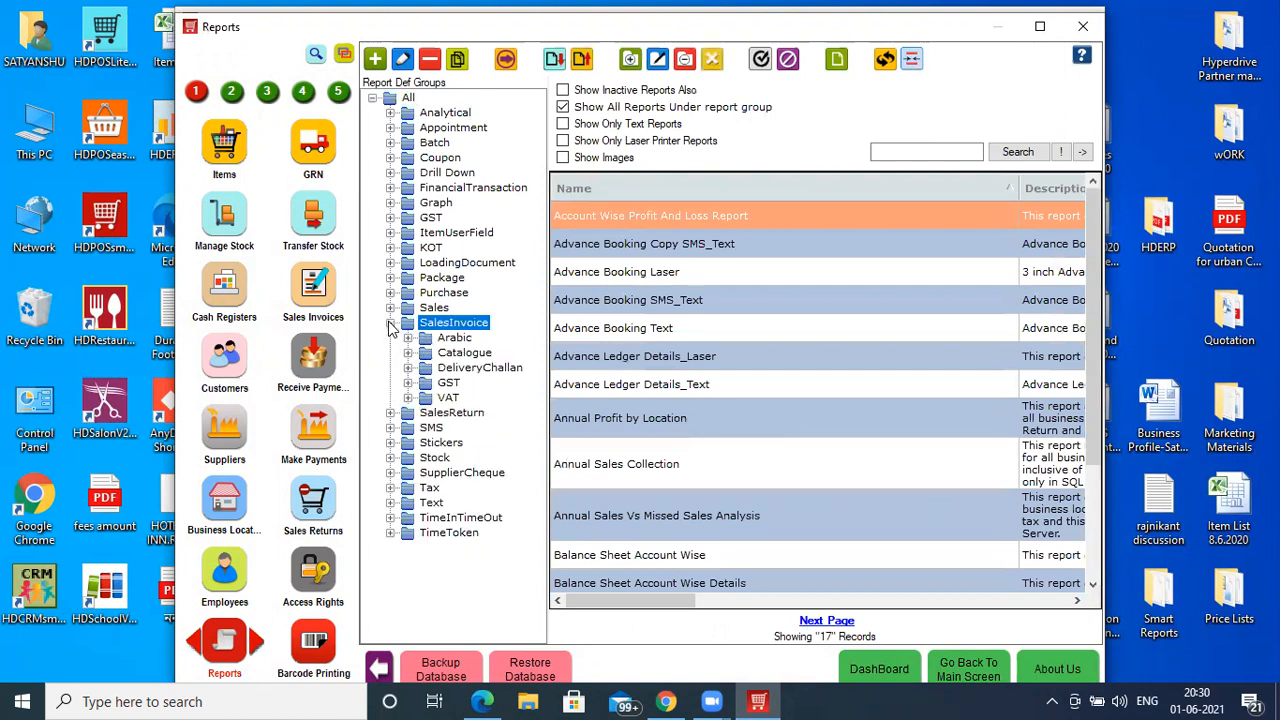
pyautogui.click(408, 384)
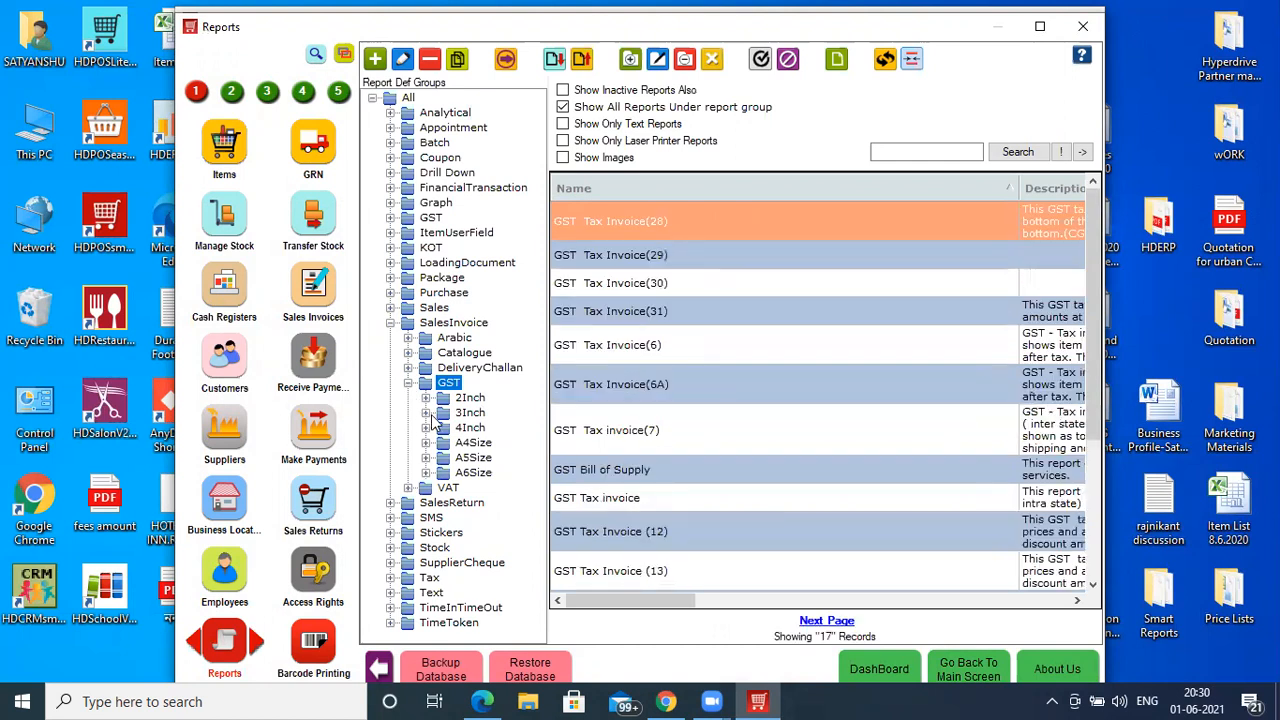
pyautogui.click(429, 446)
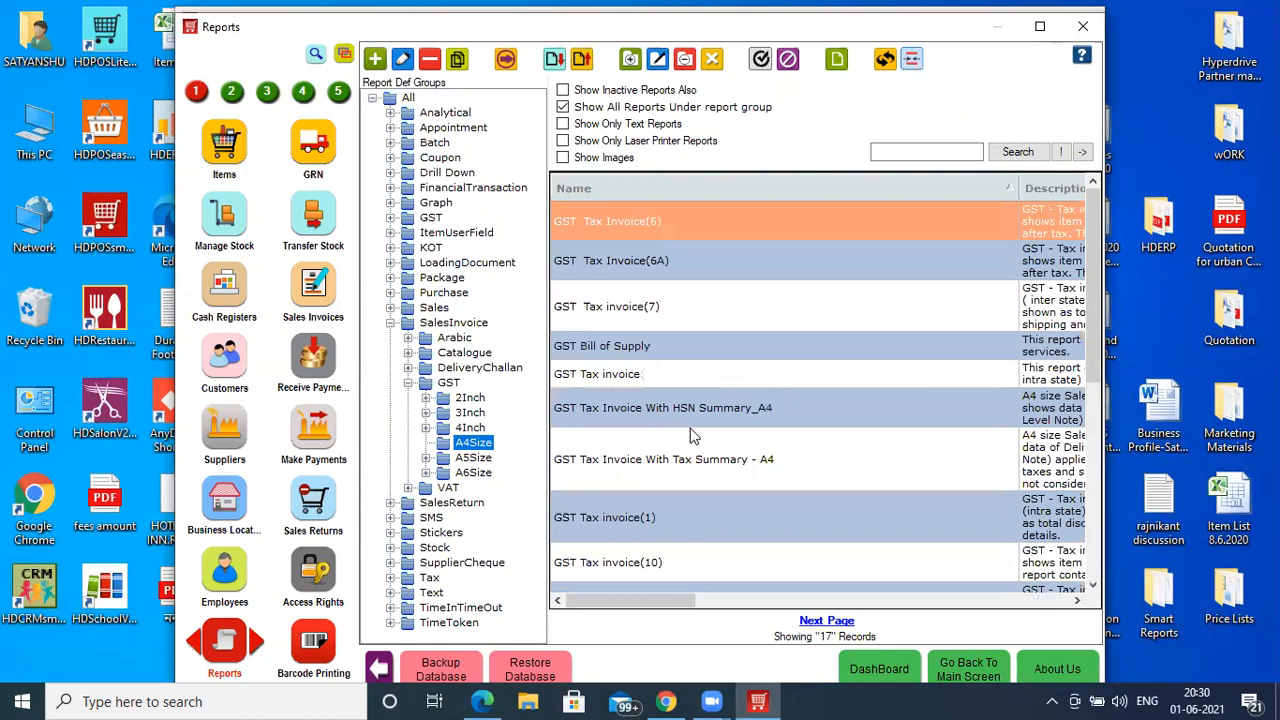
pyautogui.click(740, 412)
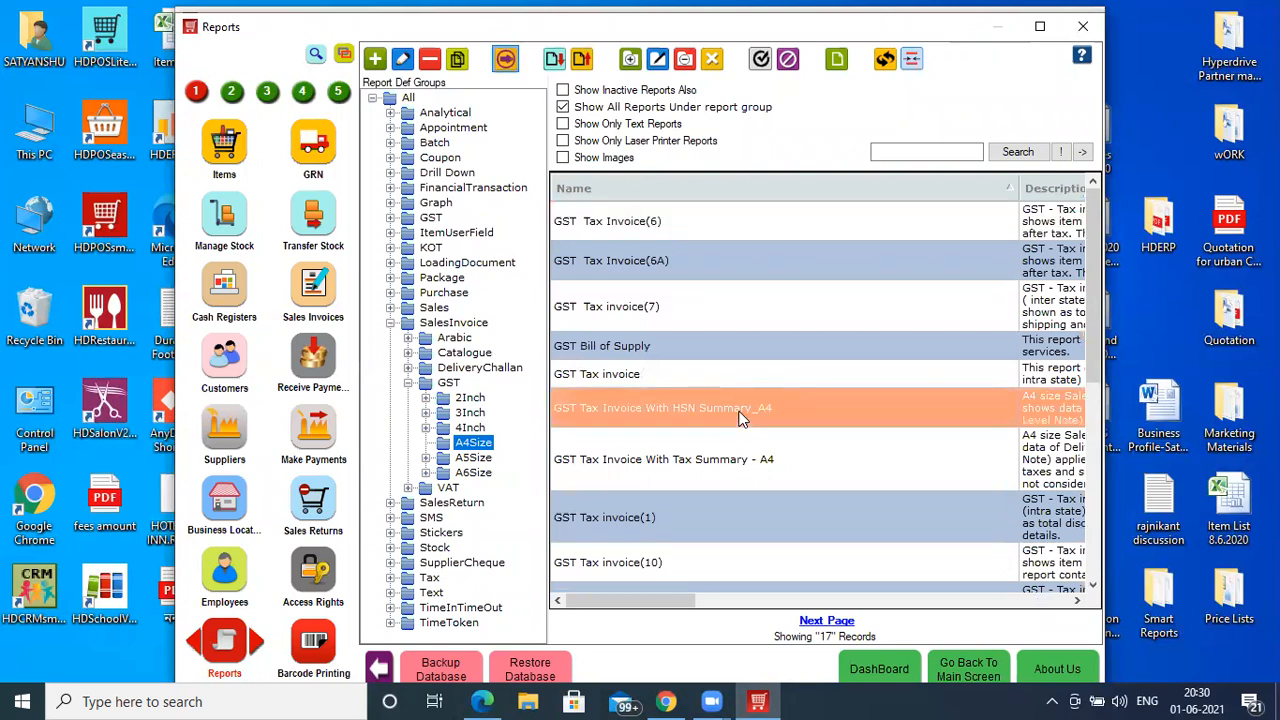
pyautogui.doubleClick(740, 418)
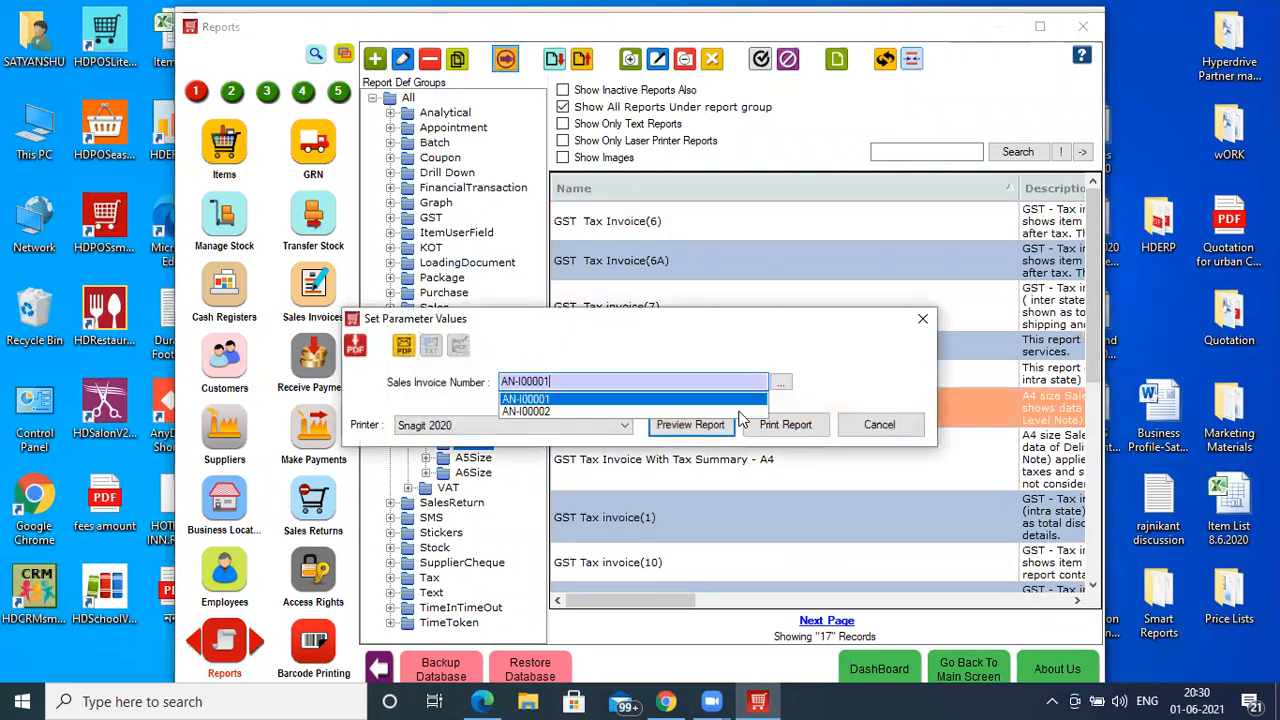
# - Preview the AN-I00001 tax invoice (1000.00 total, 152.54 tax), then close it
pyautogui.press('Return')
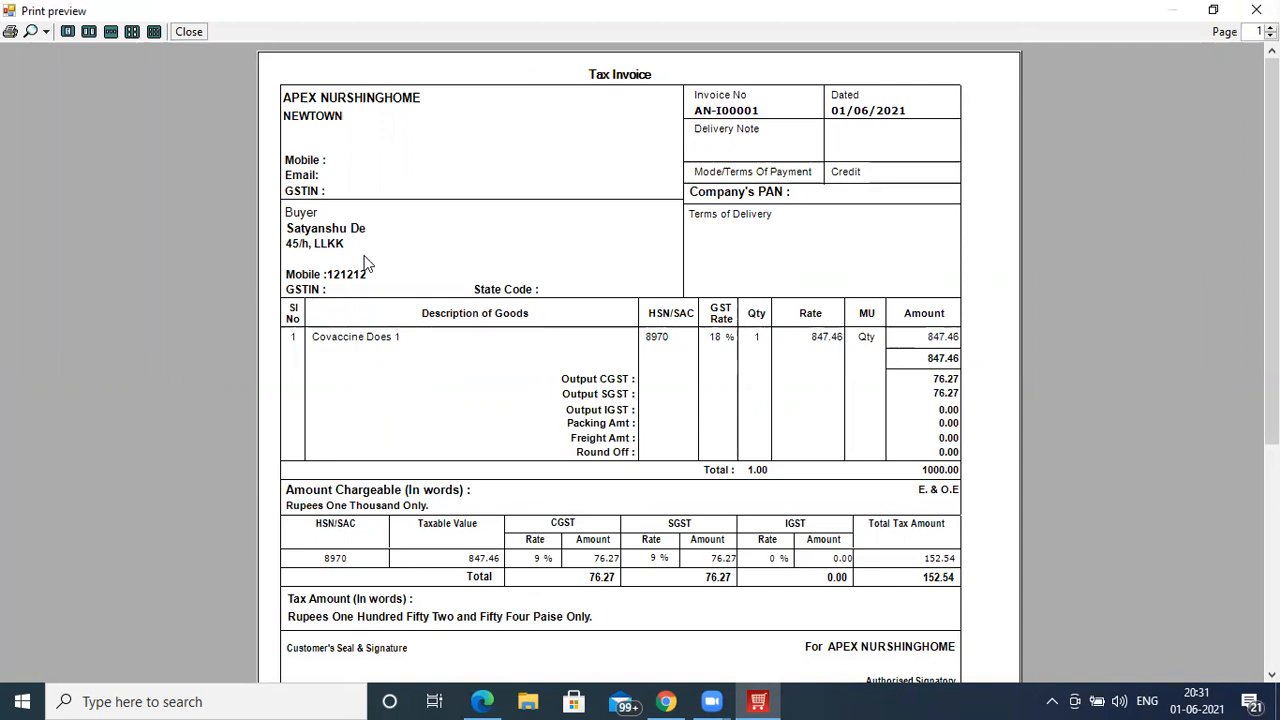
pyautogui.click(198, 35)
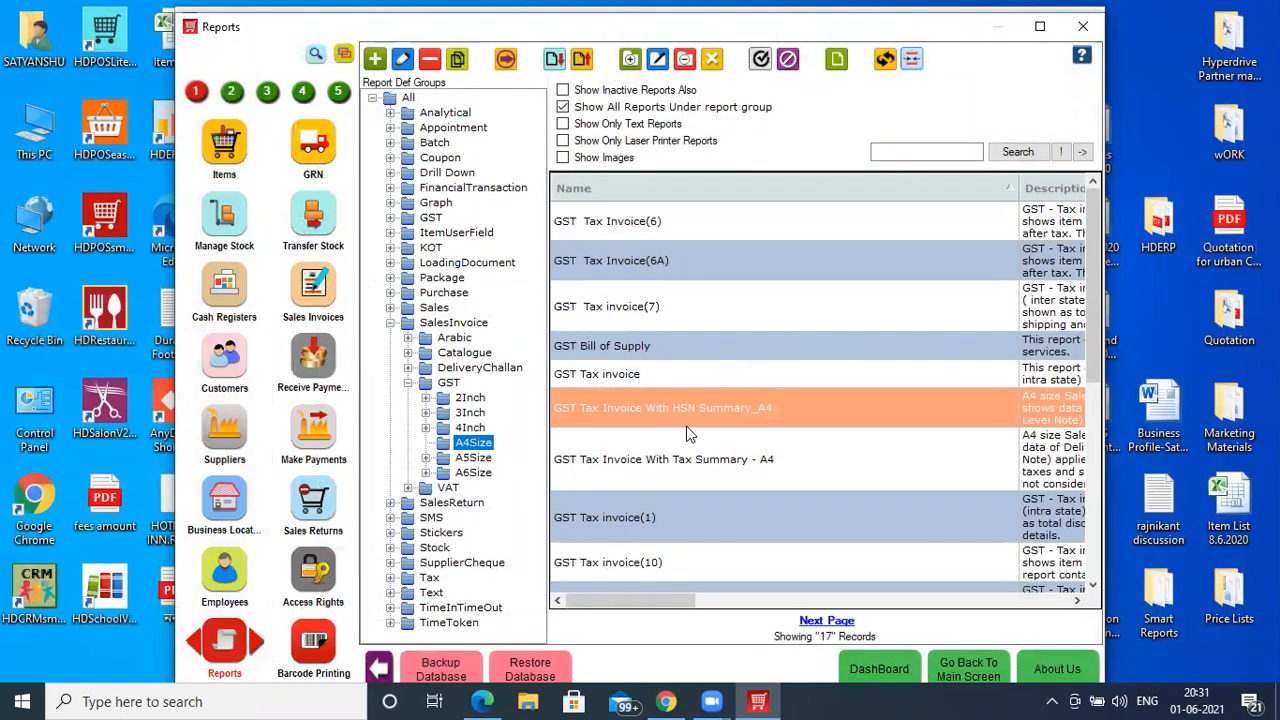
# - Start a new received payment from the finance agency and load its pending invoices
pyautogui.click(304, 93)
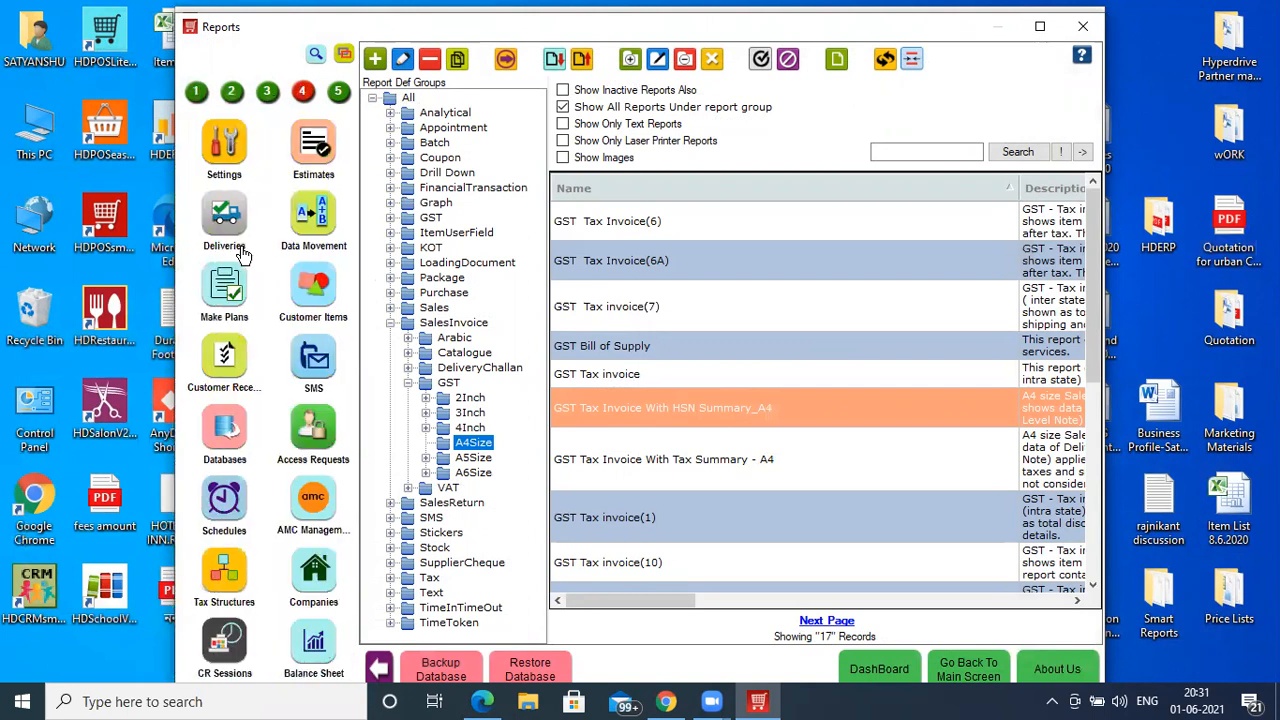
pyautogui.click(197, 92)
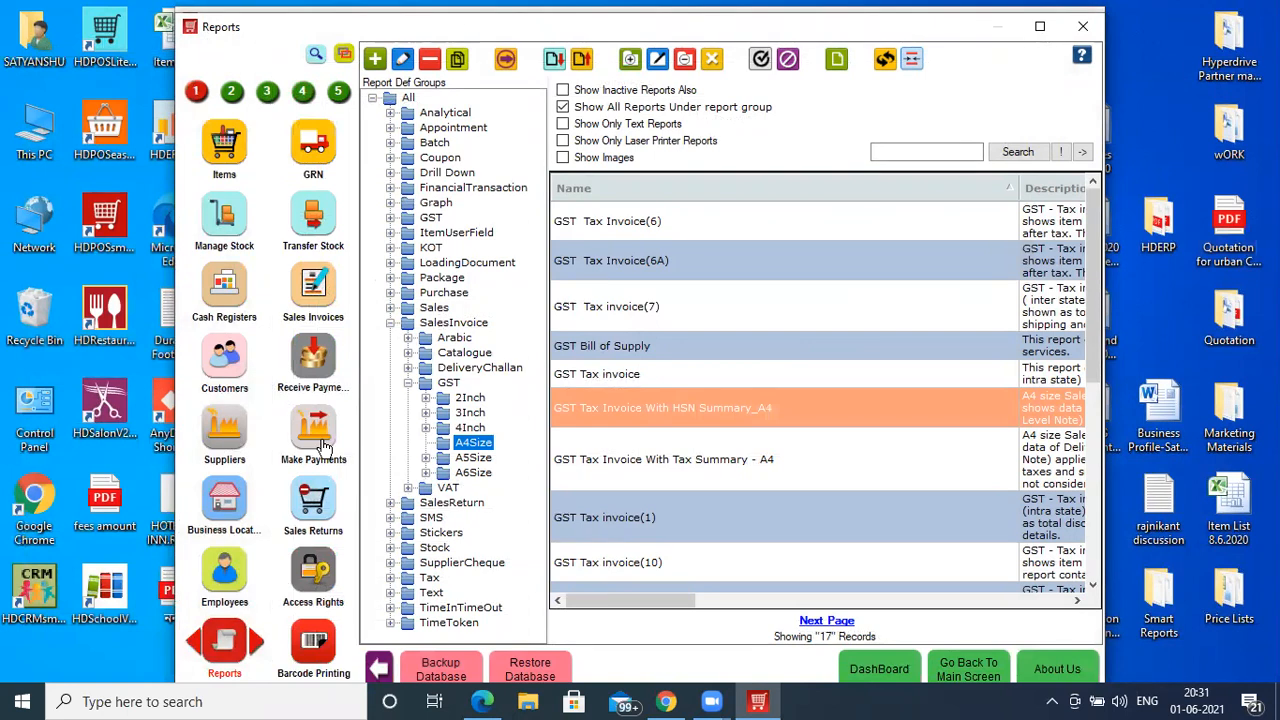
pyautogui.click(322, 445)
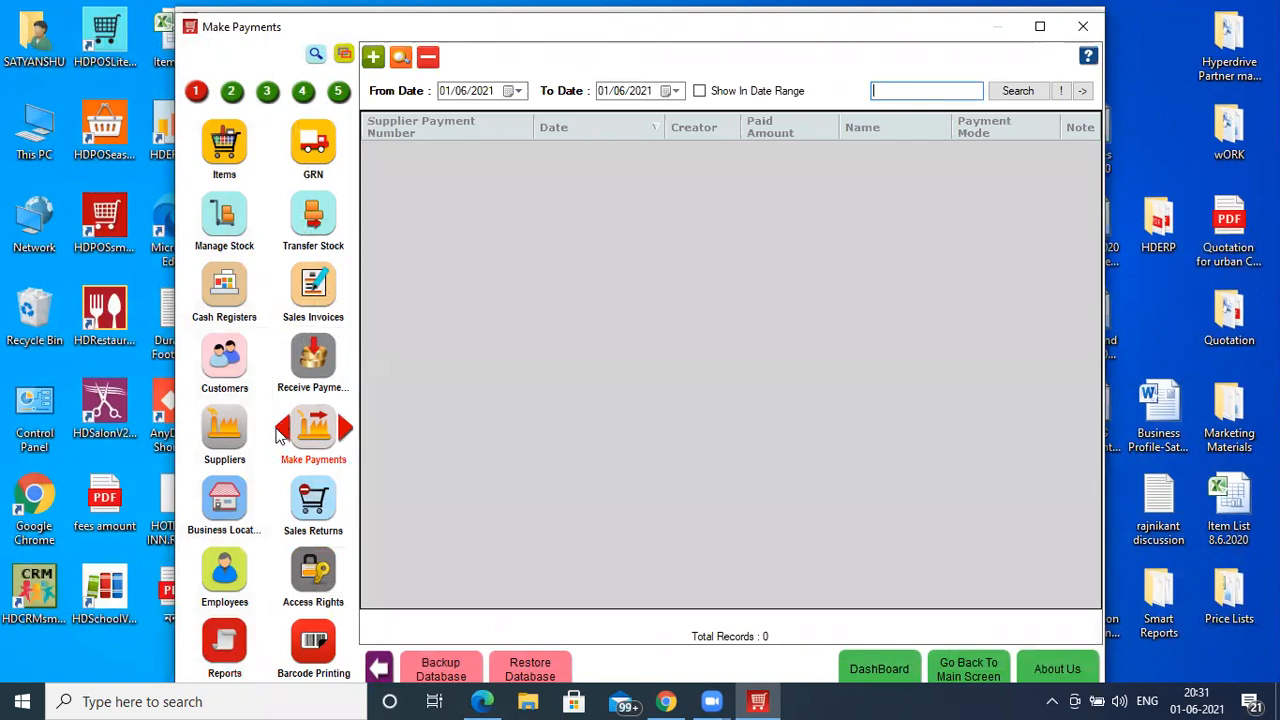
pyautogui.click(312, 367)
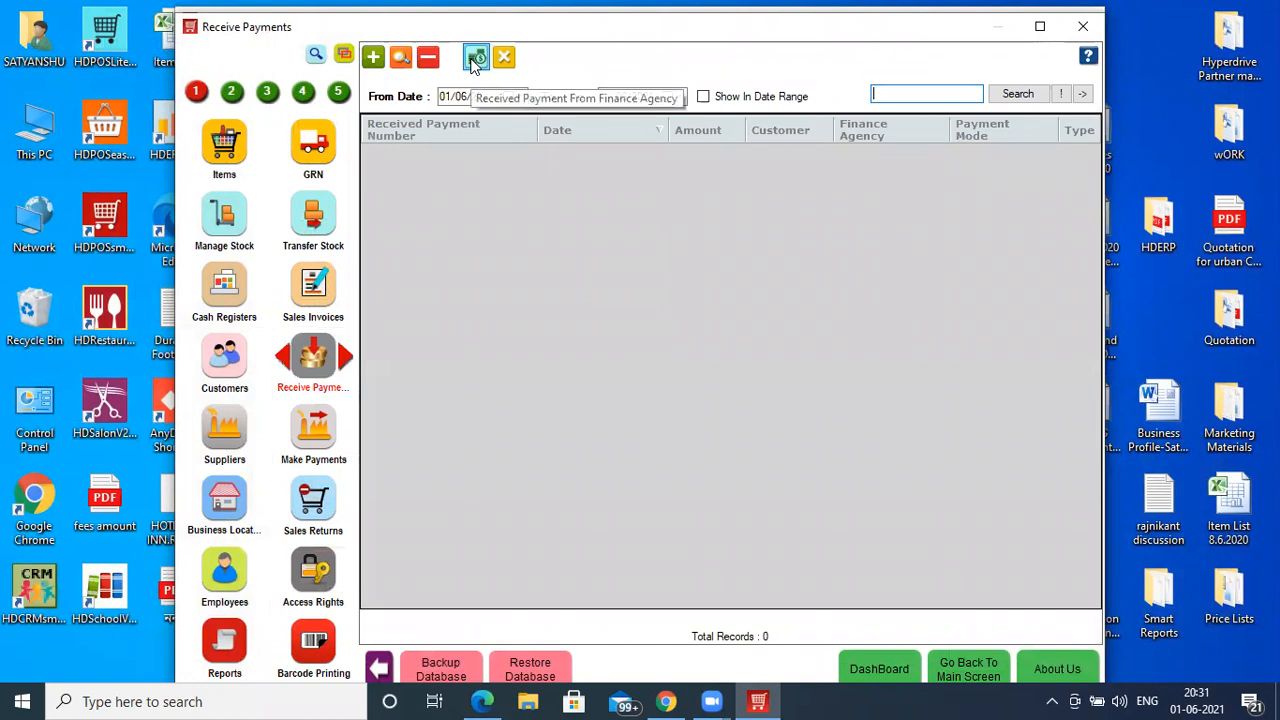
pyautogui.click(475, 58)
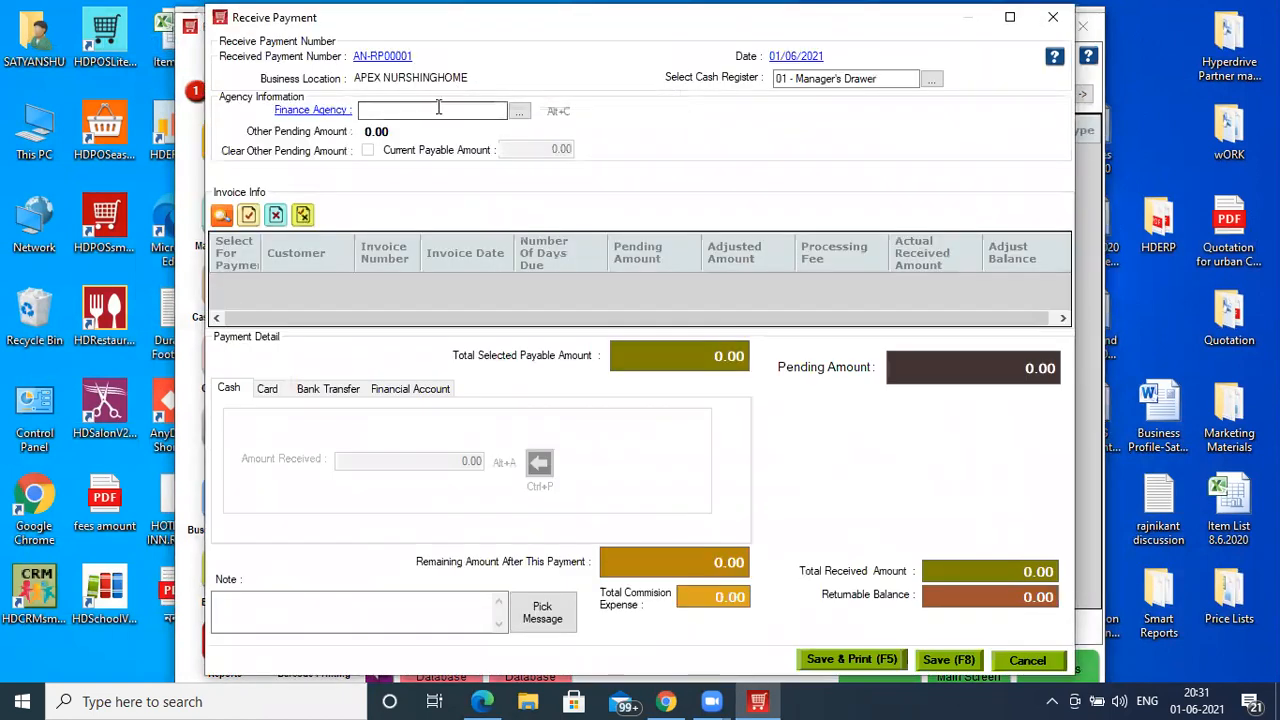
pyautogui.press('Tab')
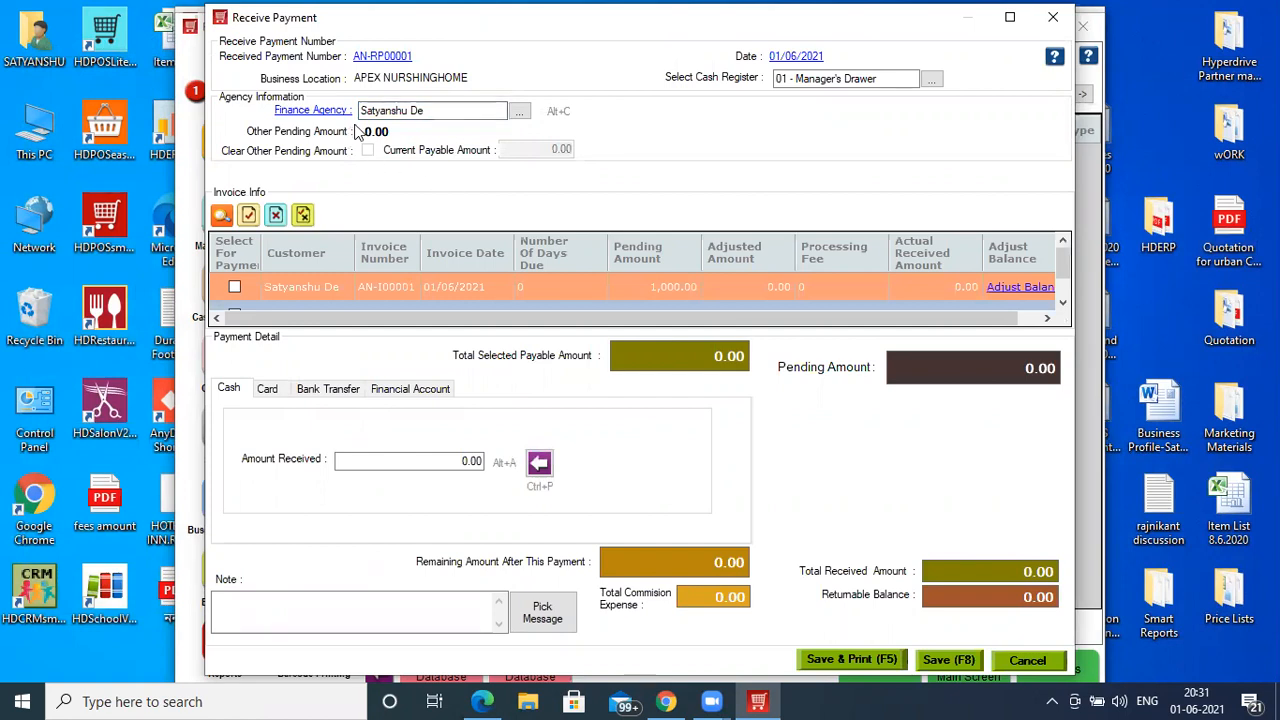
# - Select both invoices, receive the full 2,000.00 in cash, and save AN-RP00001
pyautogui.click(1010, 17)
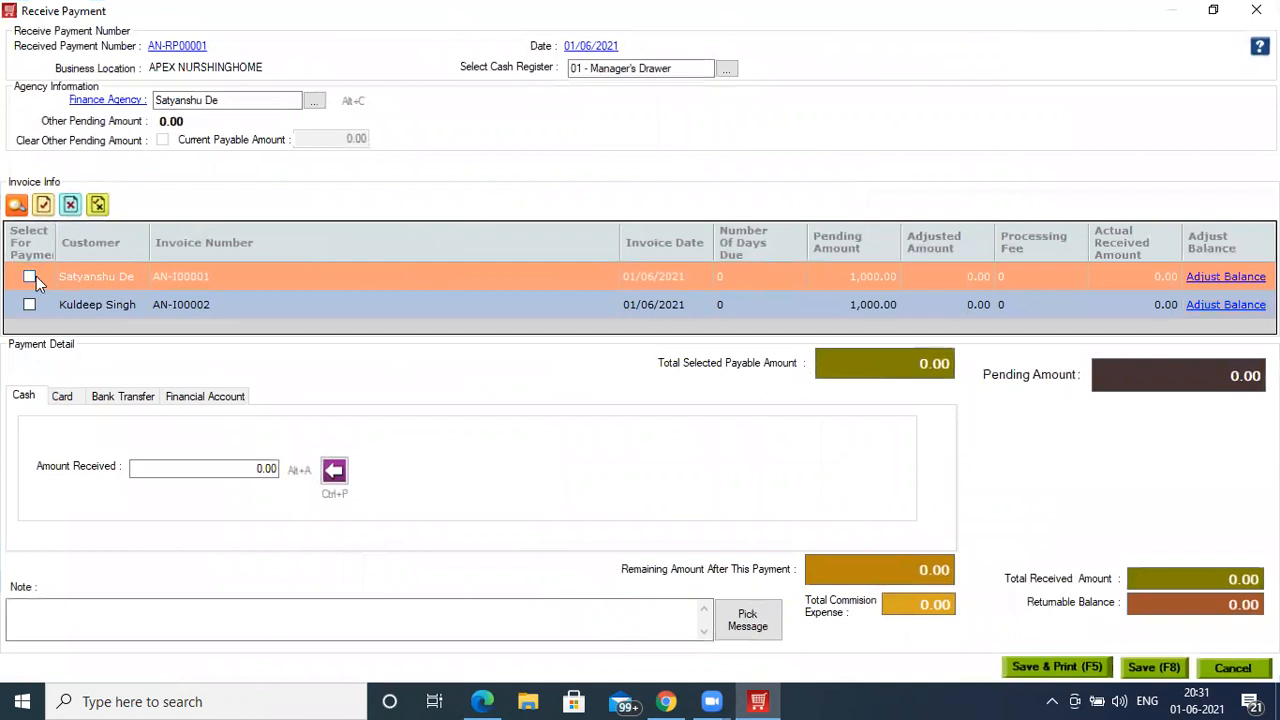
pyautogui.click(44, 205)
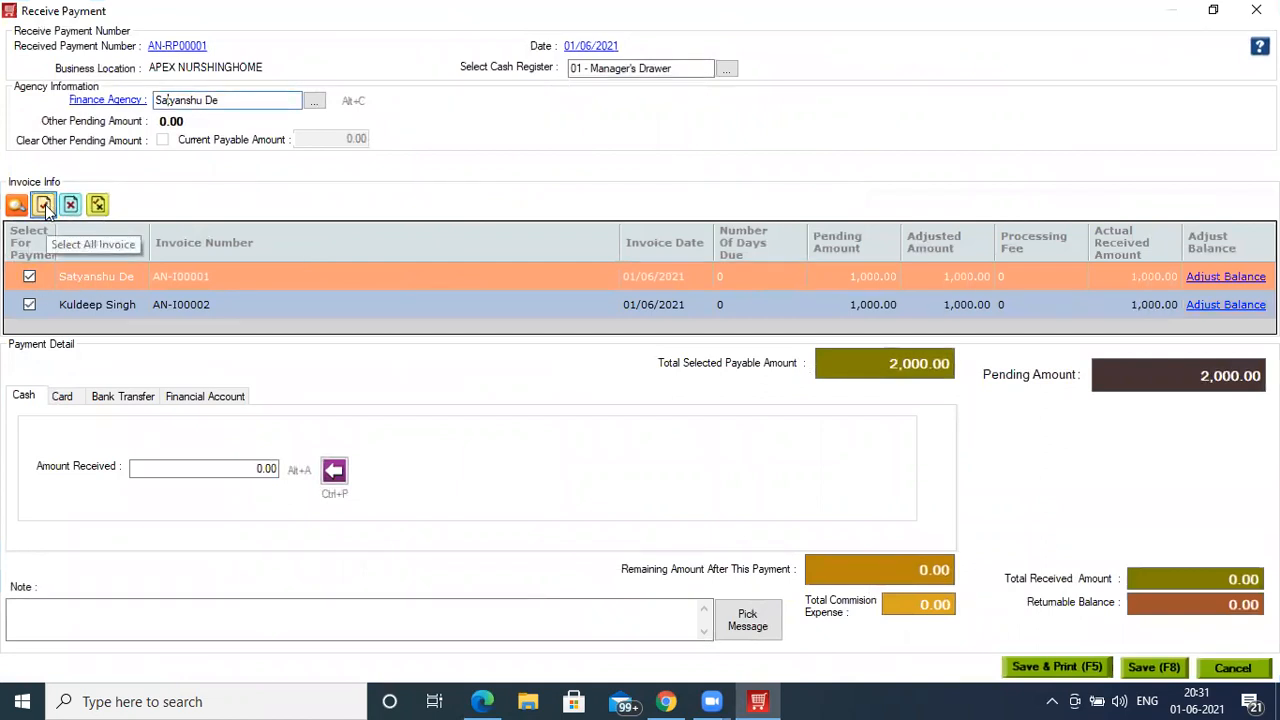
pyautogui.click(329, 474)
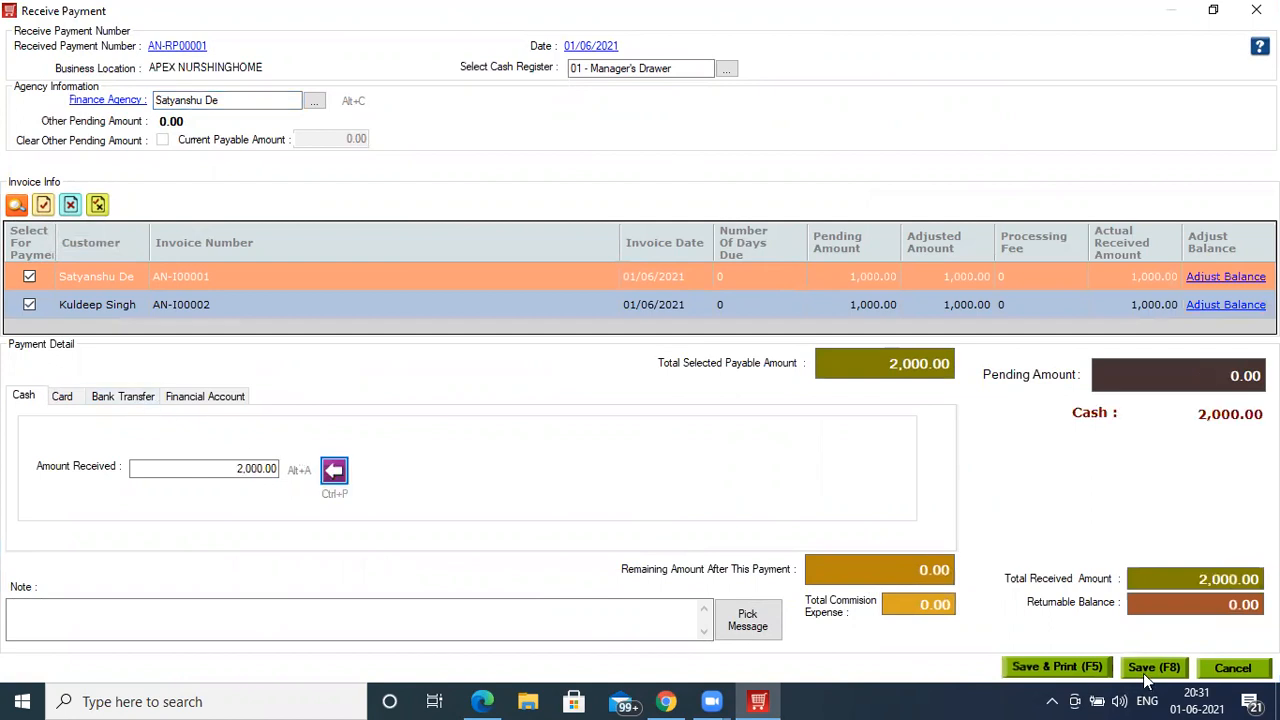
pyautogui.click(1143, 670)
pyautogui.click(650, 369)
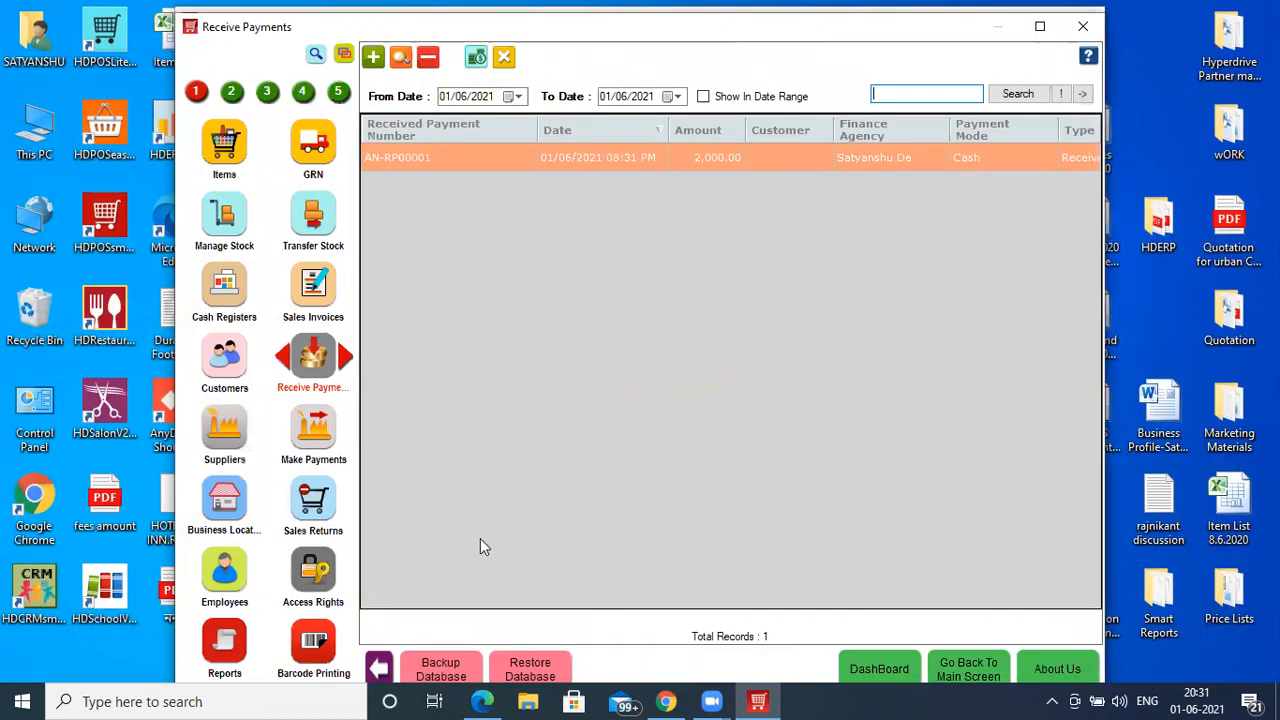
# - Search 'day clo' and preview Day Closing By Business Location showing 2,000.00 credit sales
pyautogui.click(220, 641)
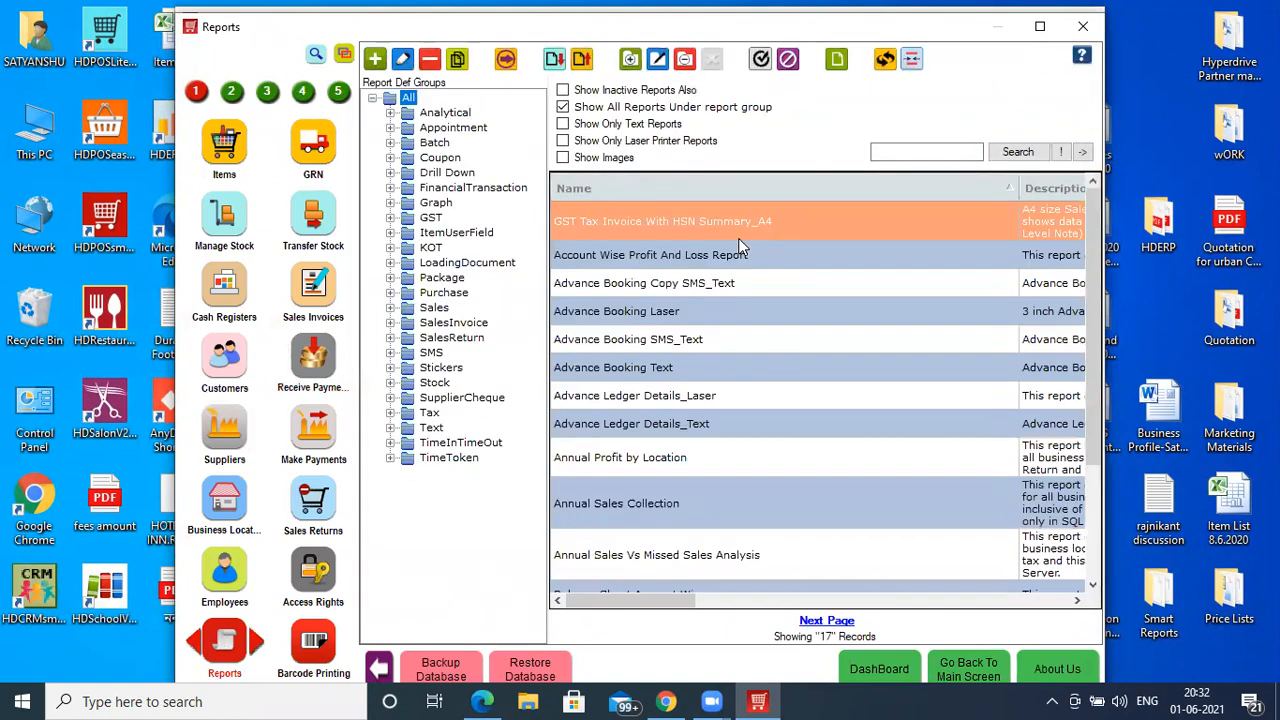
pyautogui.click(918, 151)
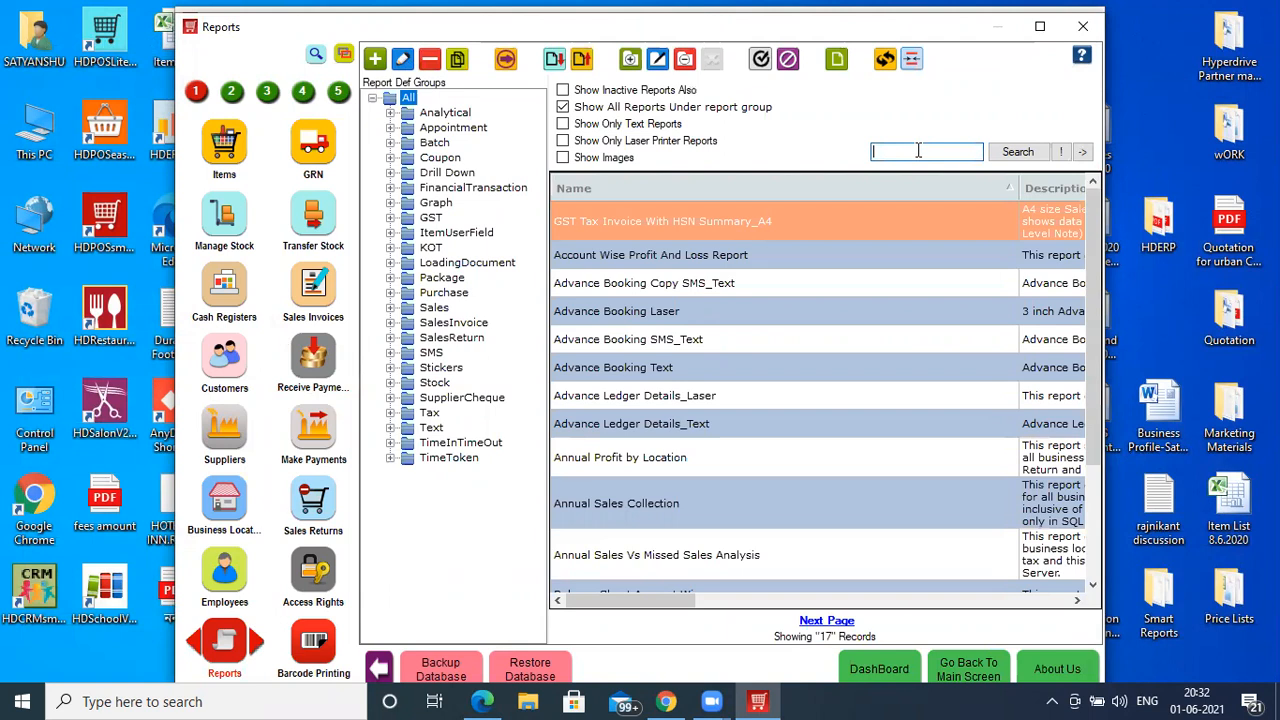
pyautogui.write('day clo')
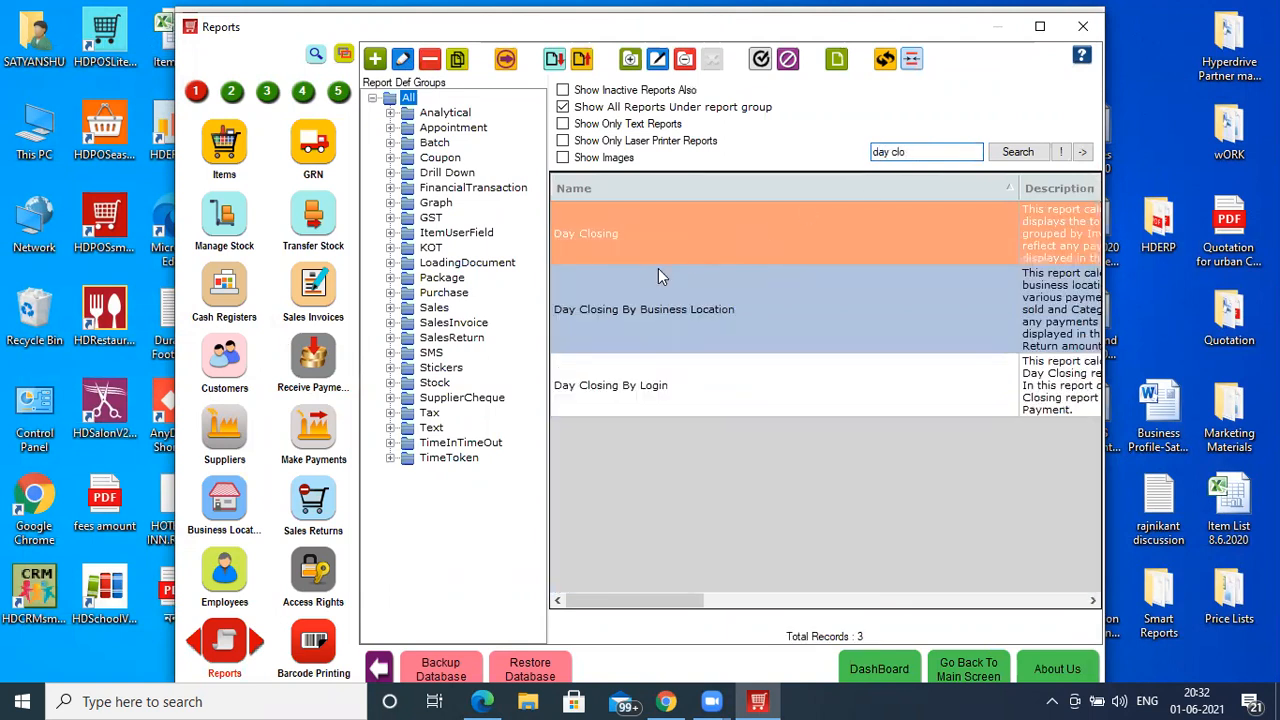
pyautogui.doubleClick(658, 308)
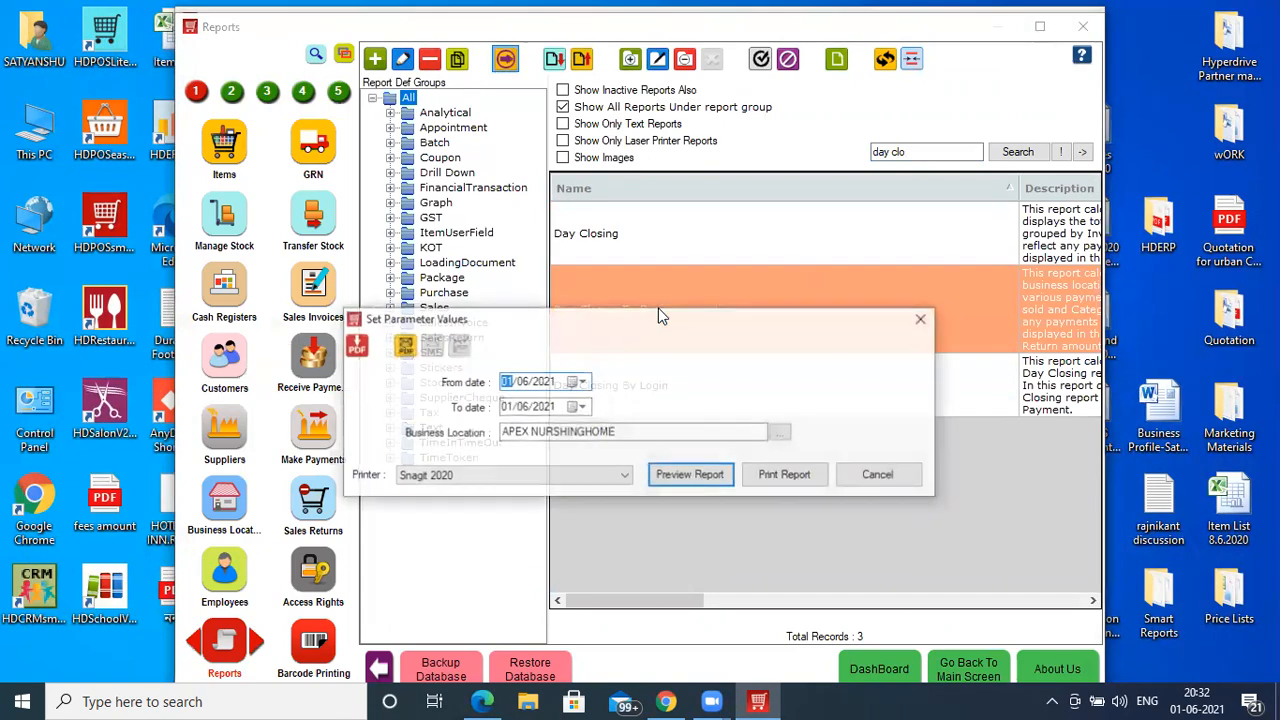
pyautogui.click(682, 477)
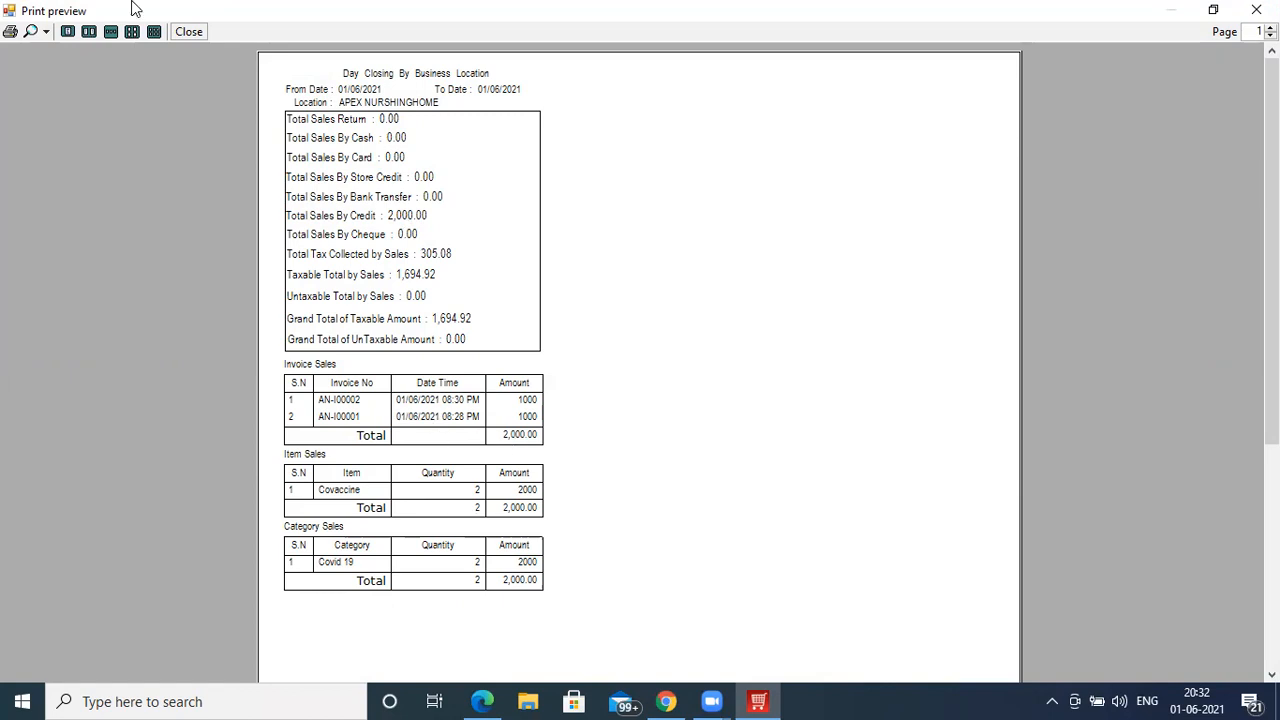
pyautogui.click(189, 36)
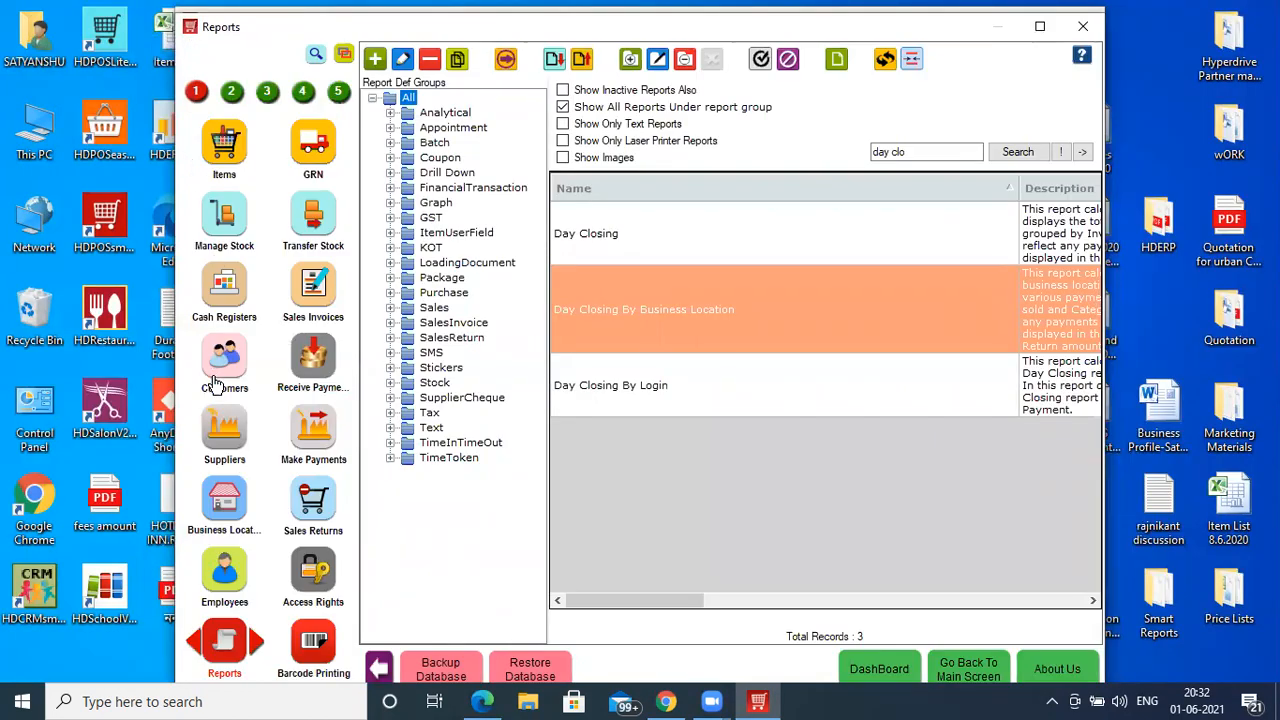
# - In Manage Stock, review Covaccine Does 1 batch stock: 48 in B1 and 100 in b6
pyautogui.click(222, 226)
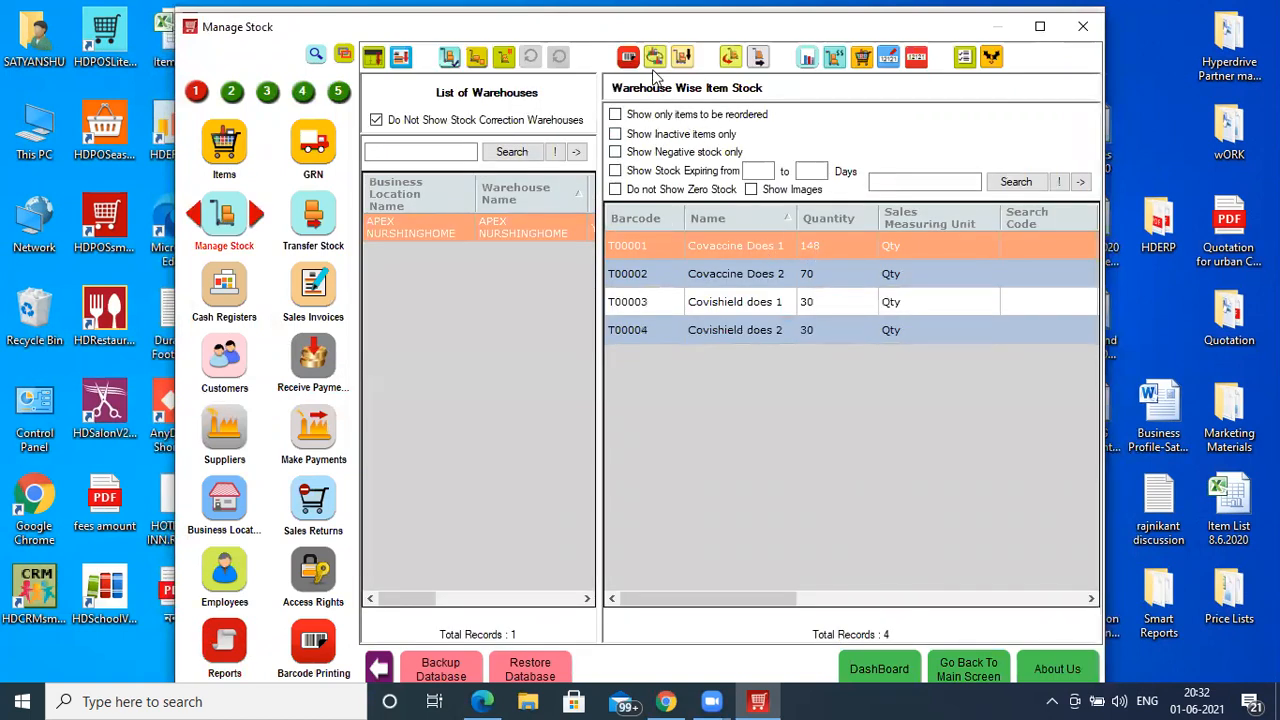
pyautogui.click(654, 57)
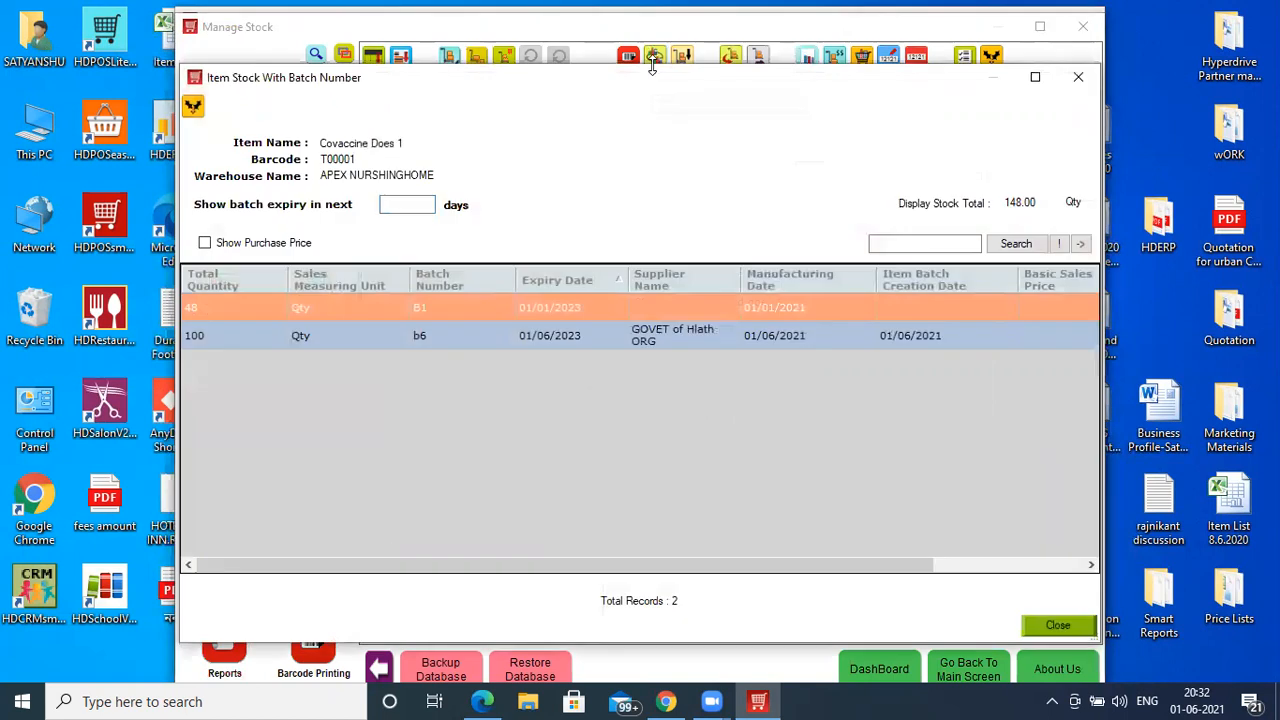
pyautogui.click(1035, 78)
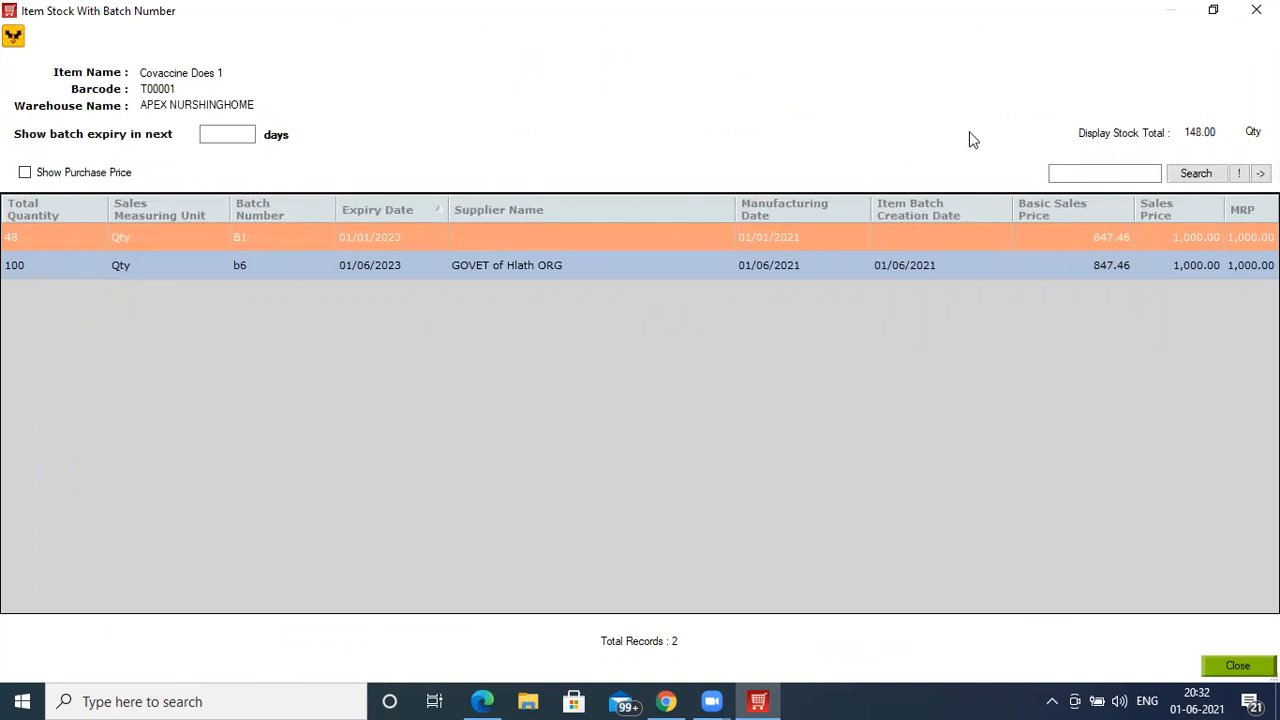
pyautogui.click(1256, 10)
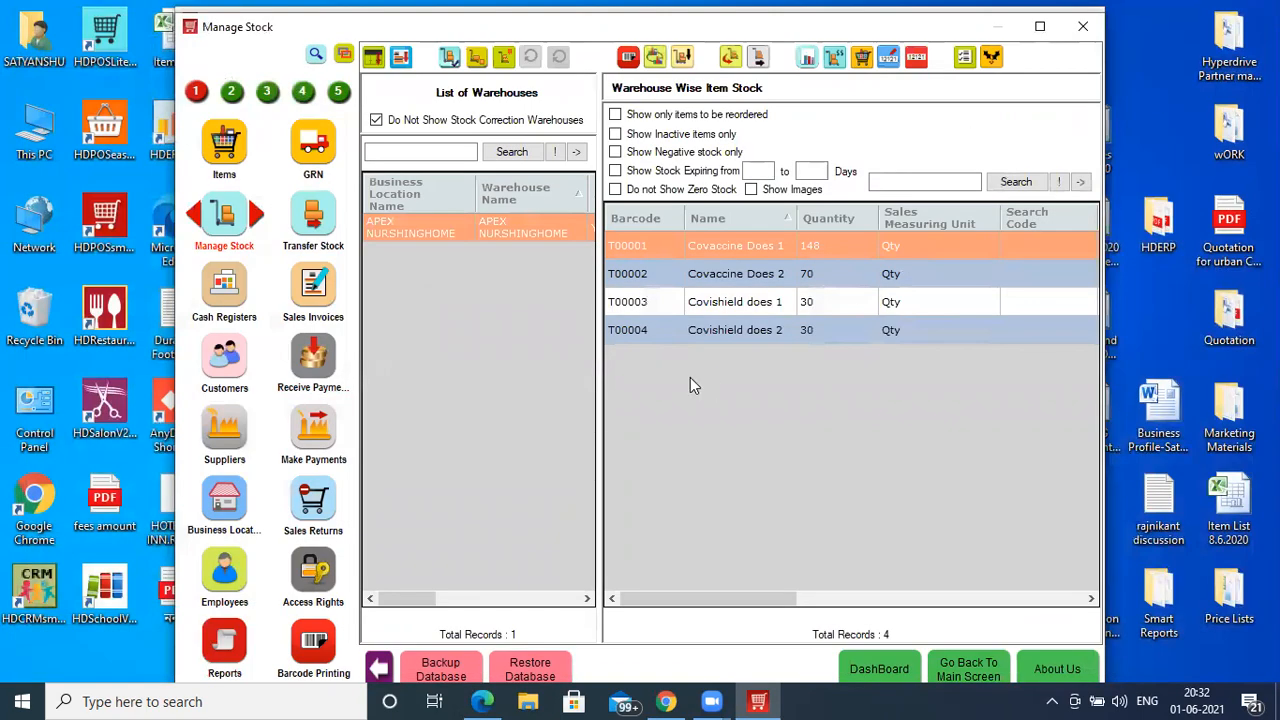